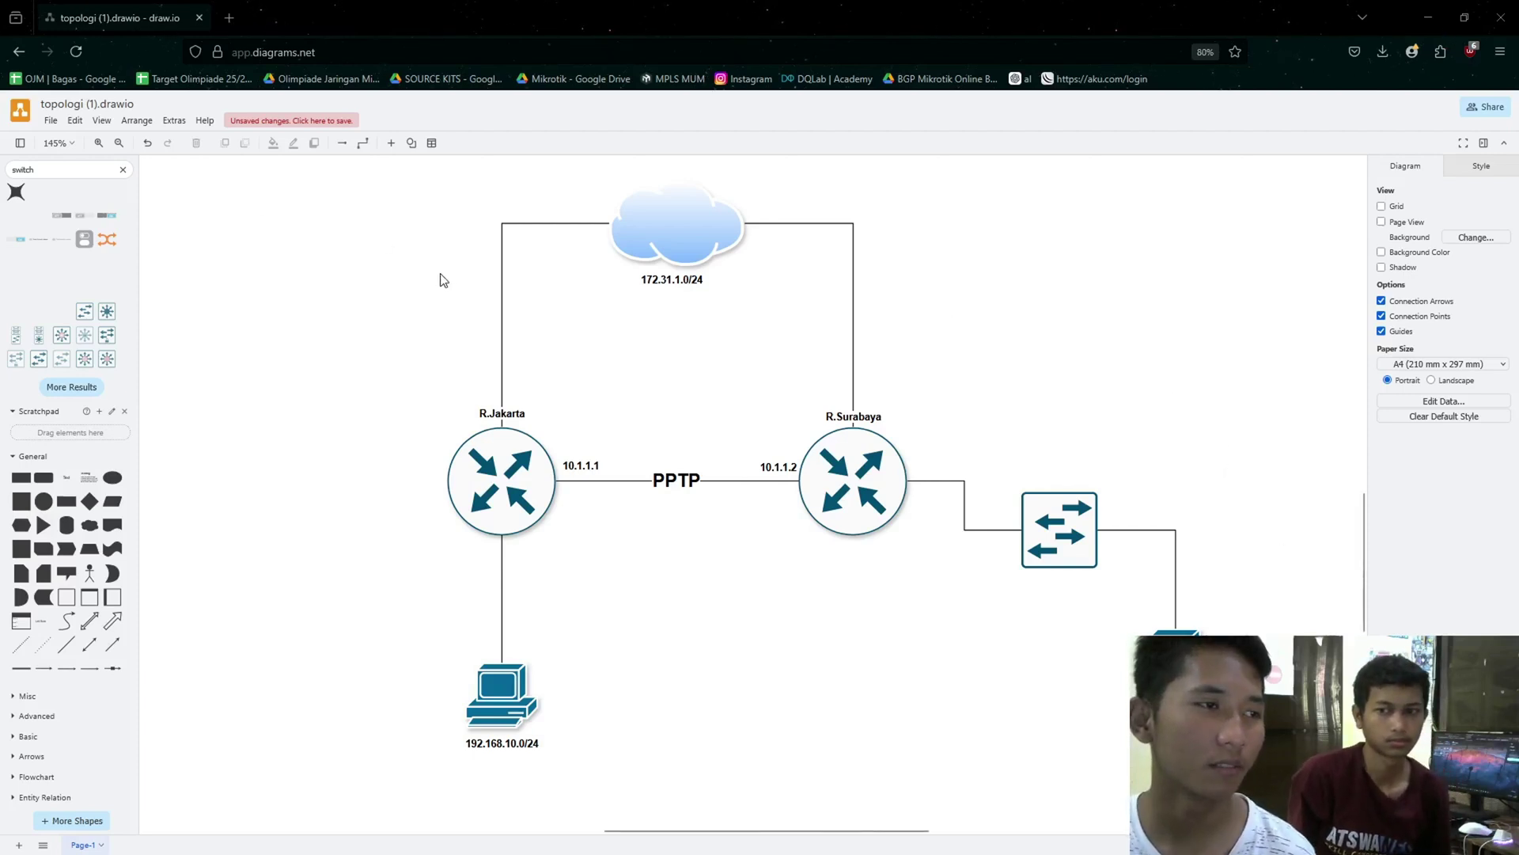
# - Review the topology diagram by selecting all shapes, then the R.Jakarta and R.Surabaya routers
pyautogui.moveTo(371, 203); pyautogui.dragTo(1237, 754)
pyautogui.click(915, 614)
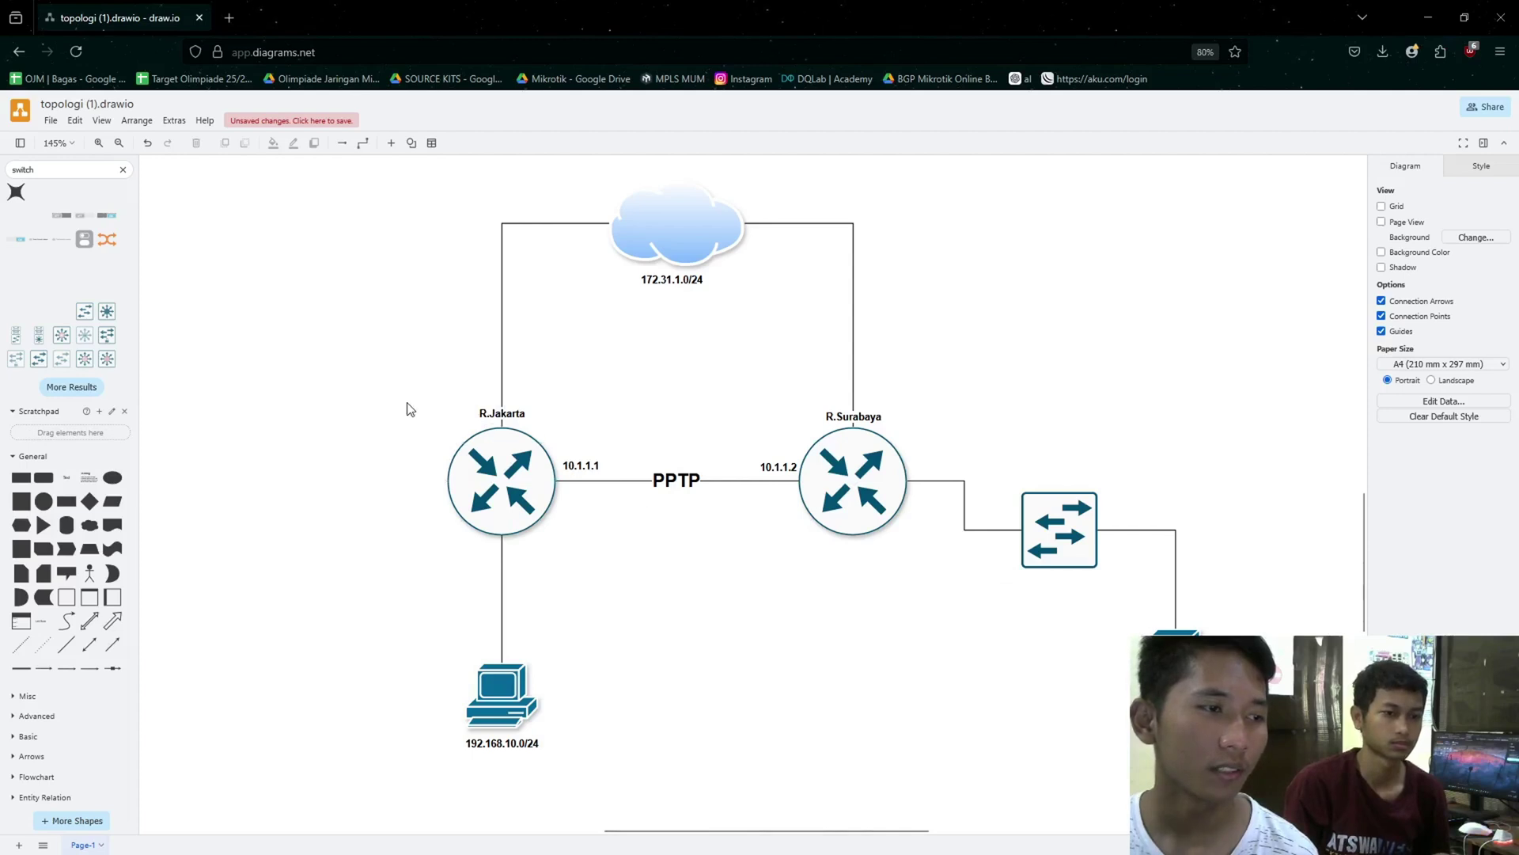
pyautogui.moveTo(400, 397); pyautogui.dragTo(565, 535)
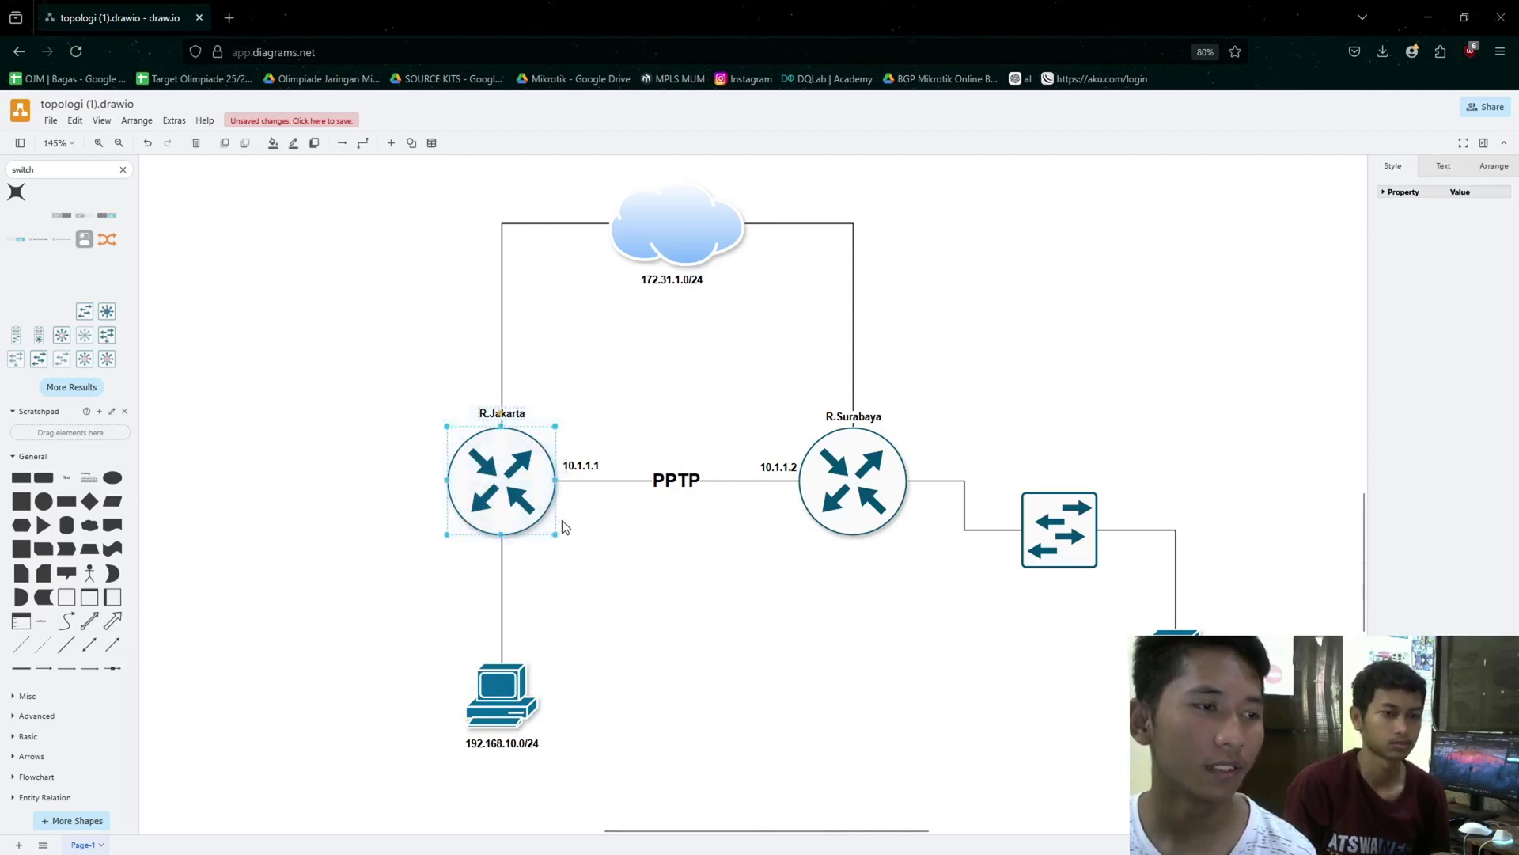
pyautogui.click(625, 572)
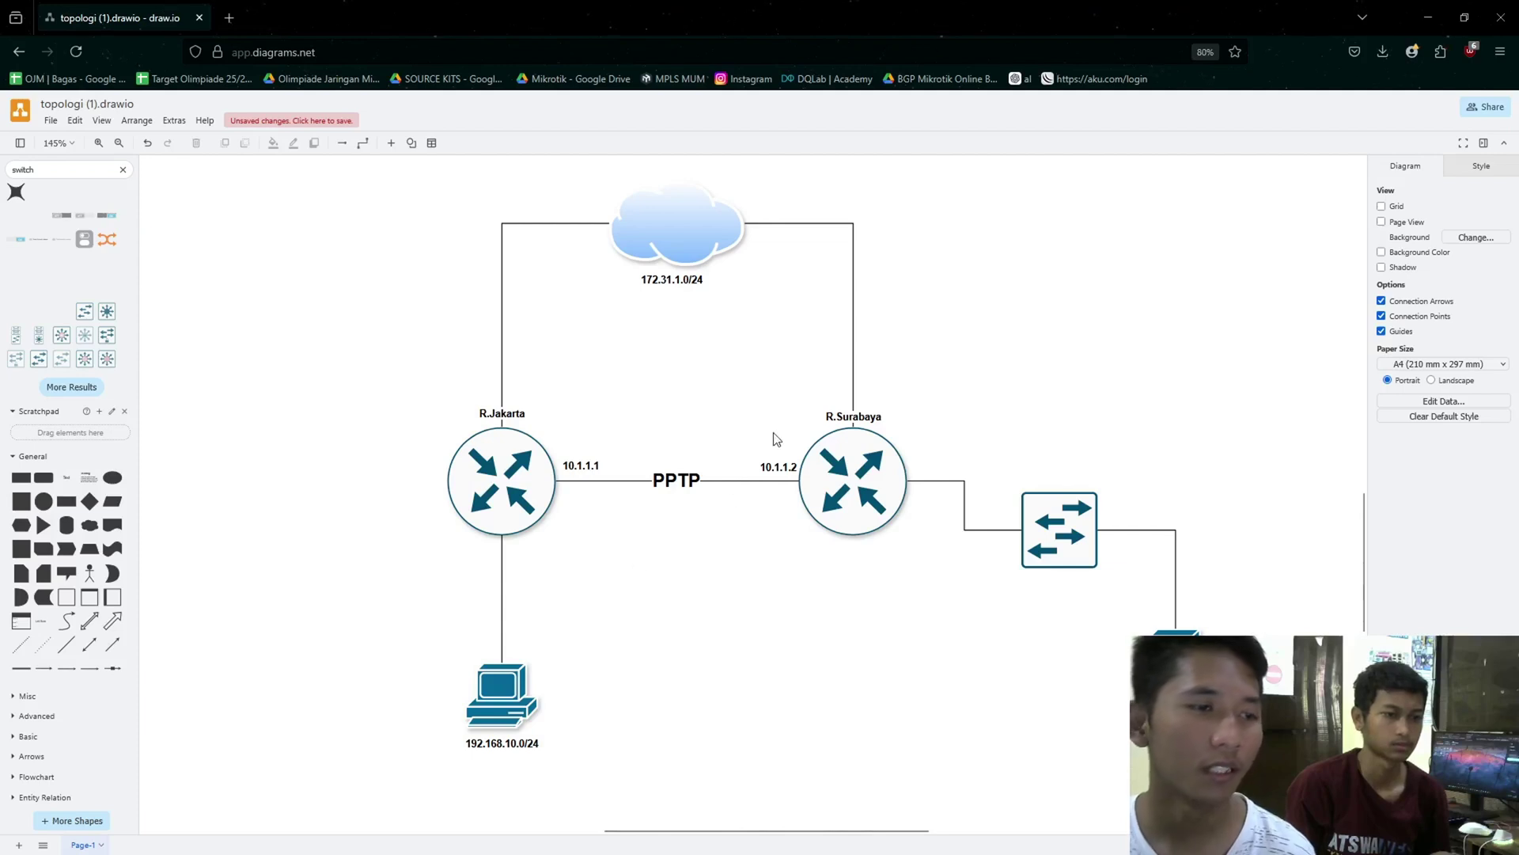
pyautogui.moveTo(786, 409); pyautogui.dragTo(936, 601)
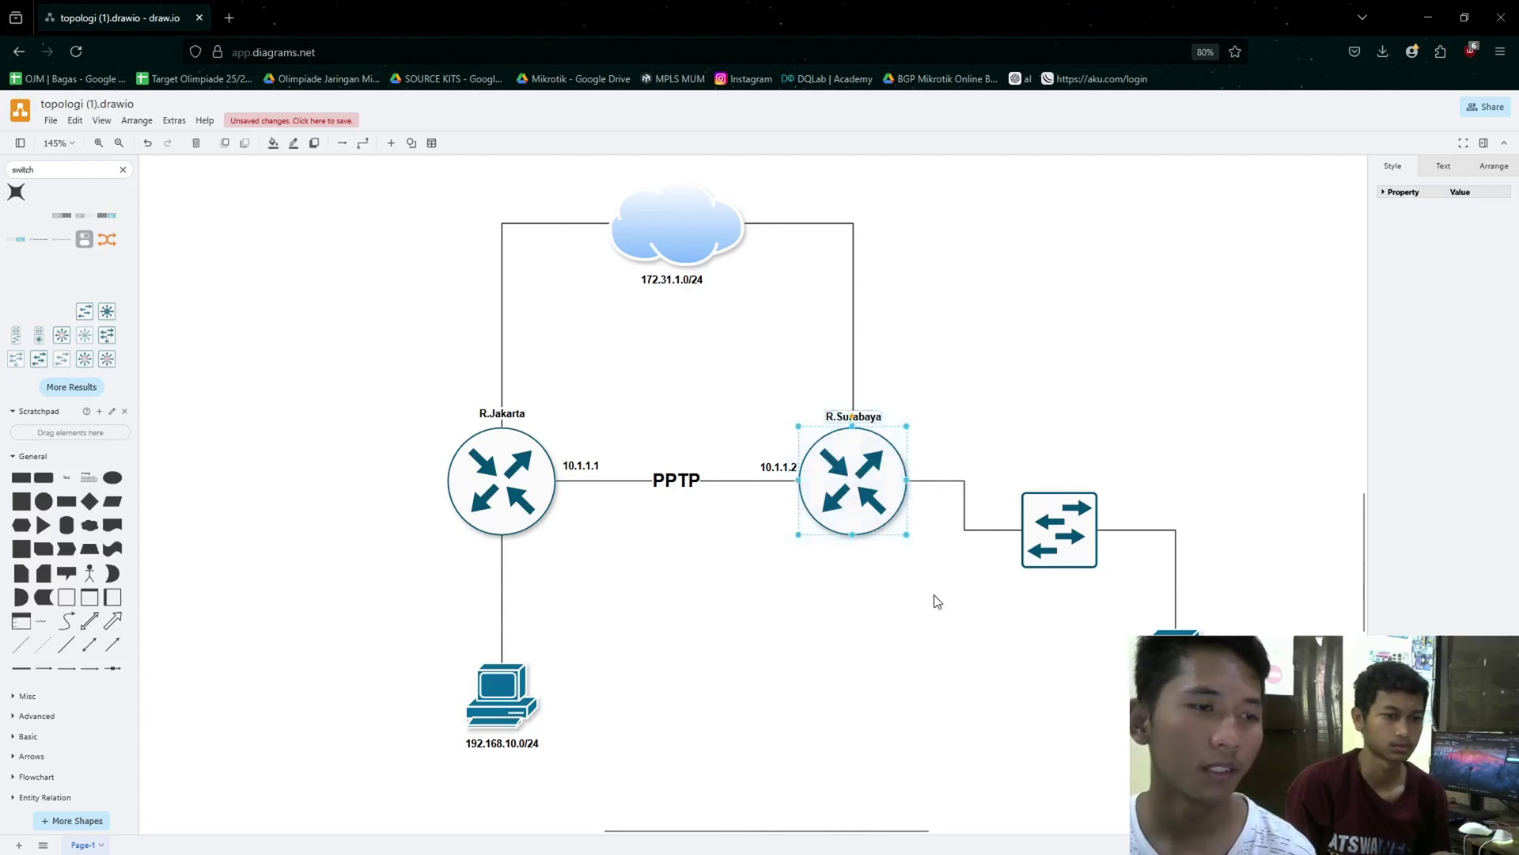
pyautogui.click(911, 562)
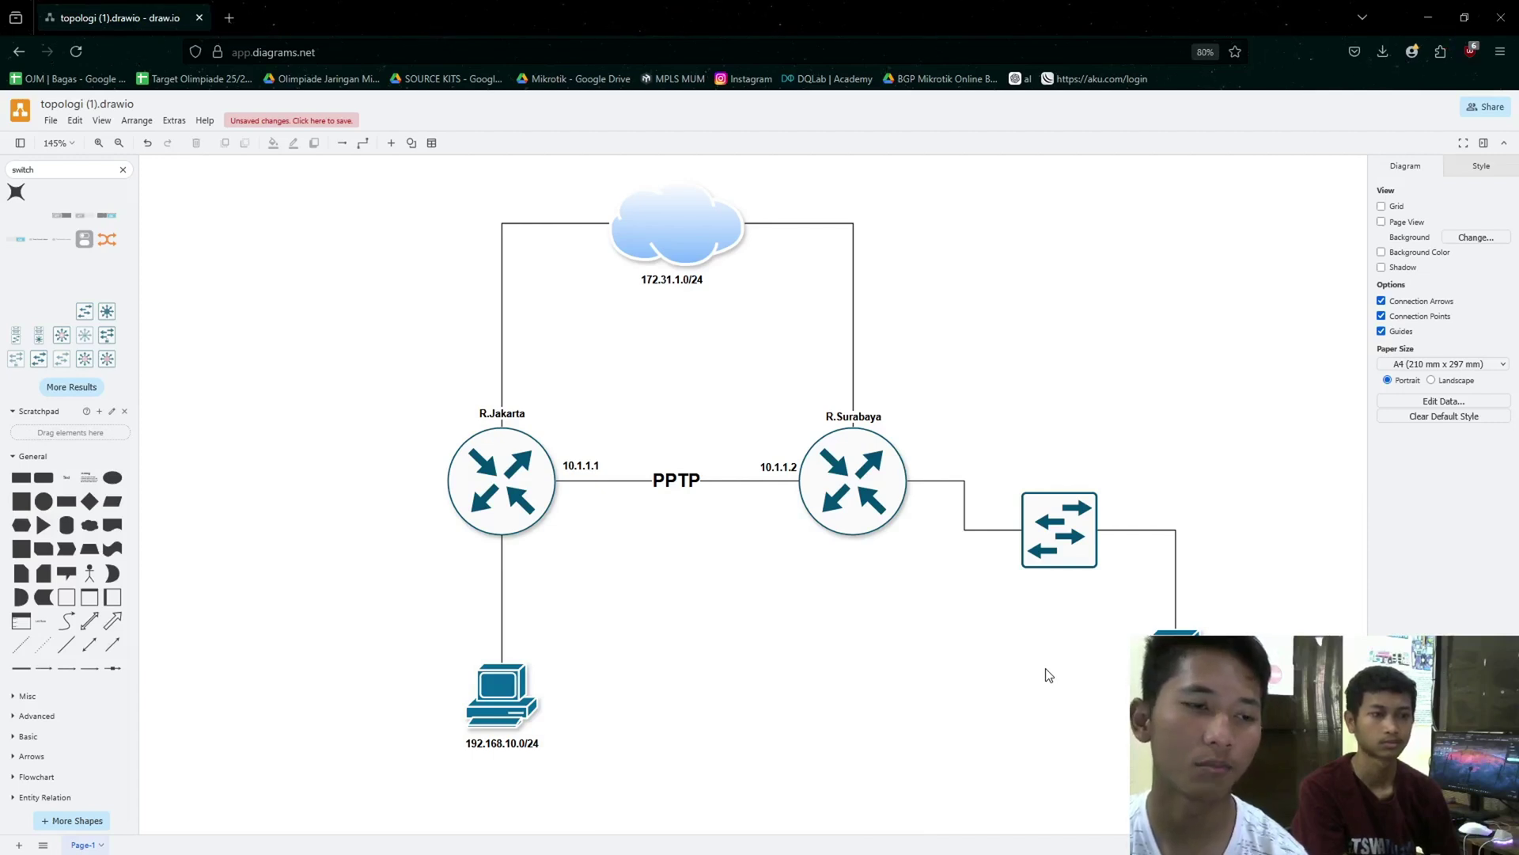
# - Inspect the switch, then maximize the R.Jakarta WinBox session over the diagram
pyautogui.moveTo(958, 432); pyautogui.dragTo(1299, 773)
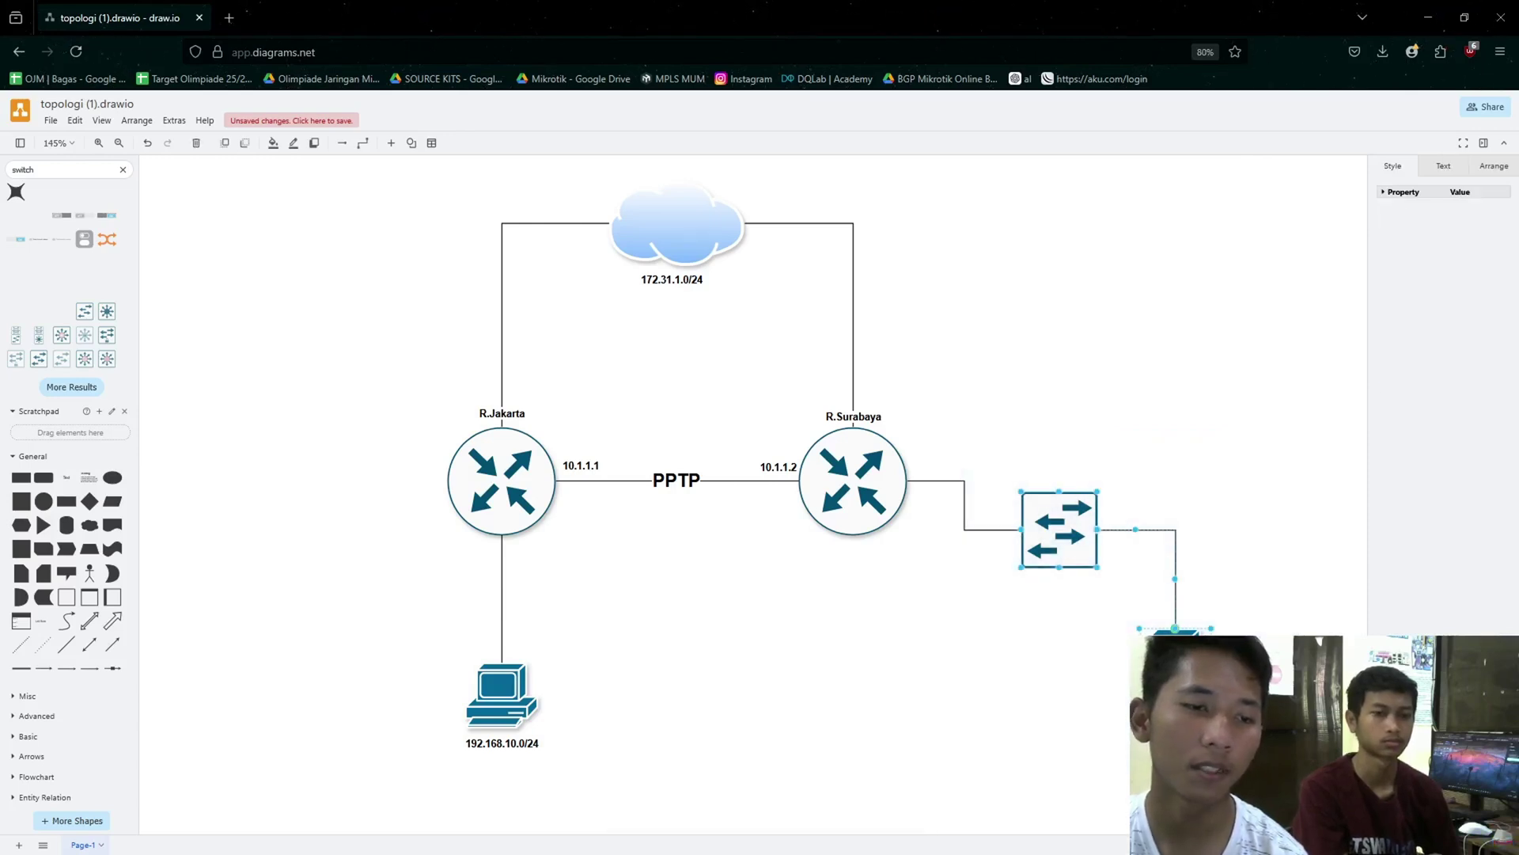
pyautogui.press('Escape')
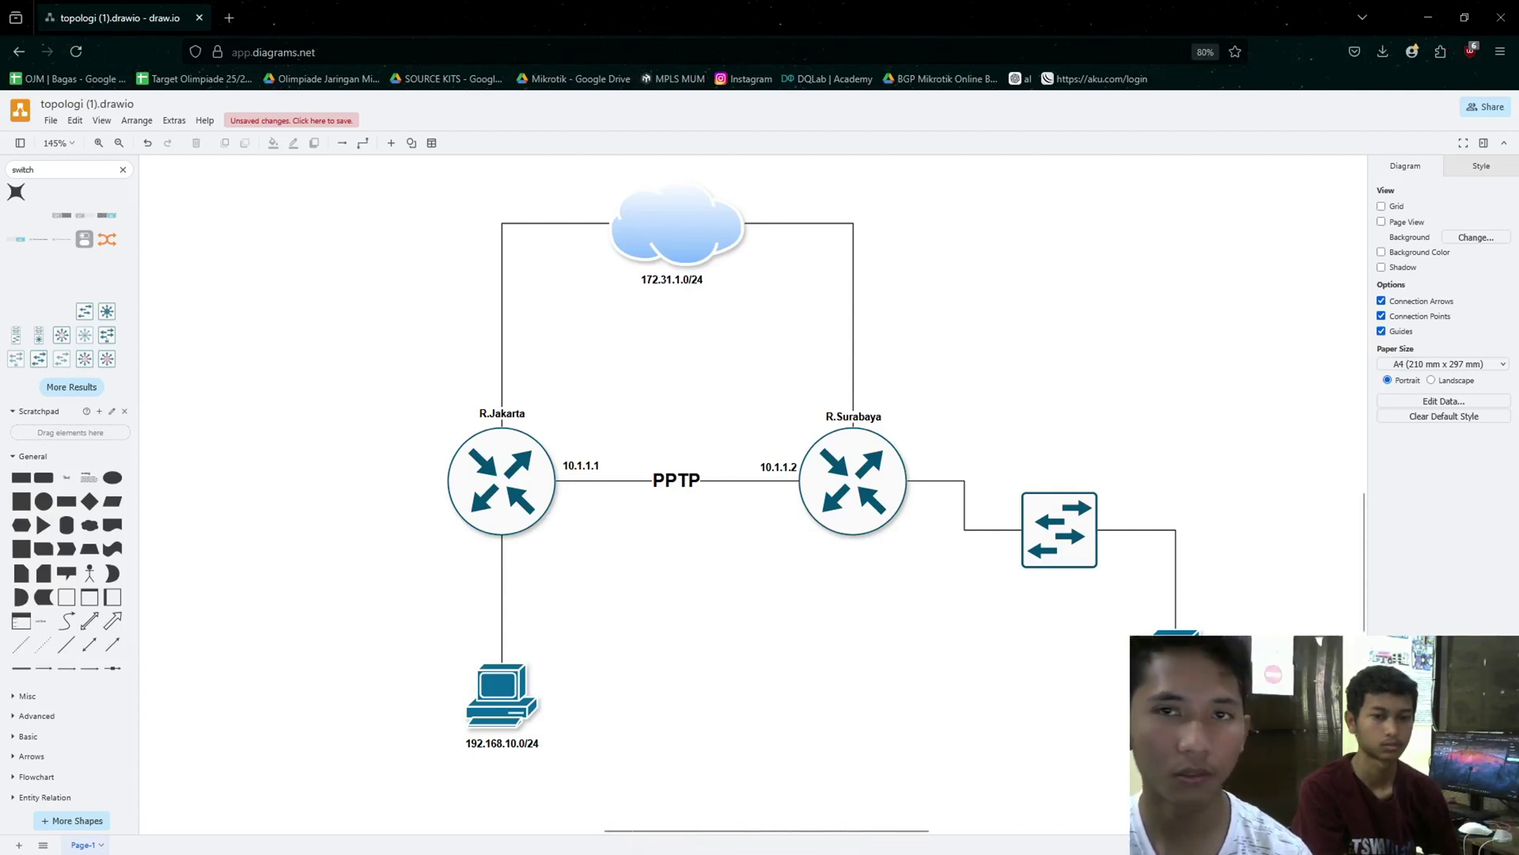
pyautogui.moveTo(1518, 229)
pyautogui.mouseDown()
pyautogui.moveTo(1424, 230)
pyautogui.moveTo(921, 1)
pyautogui.mouseUp()
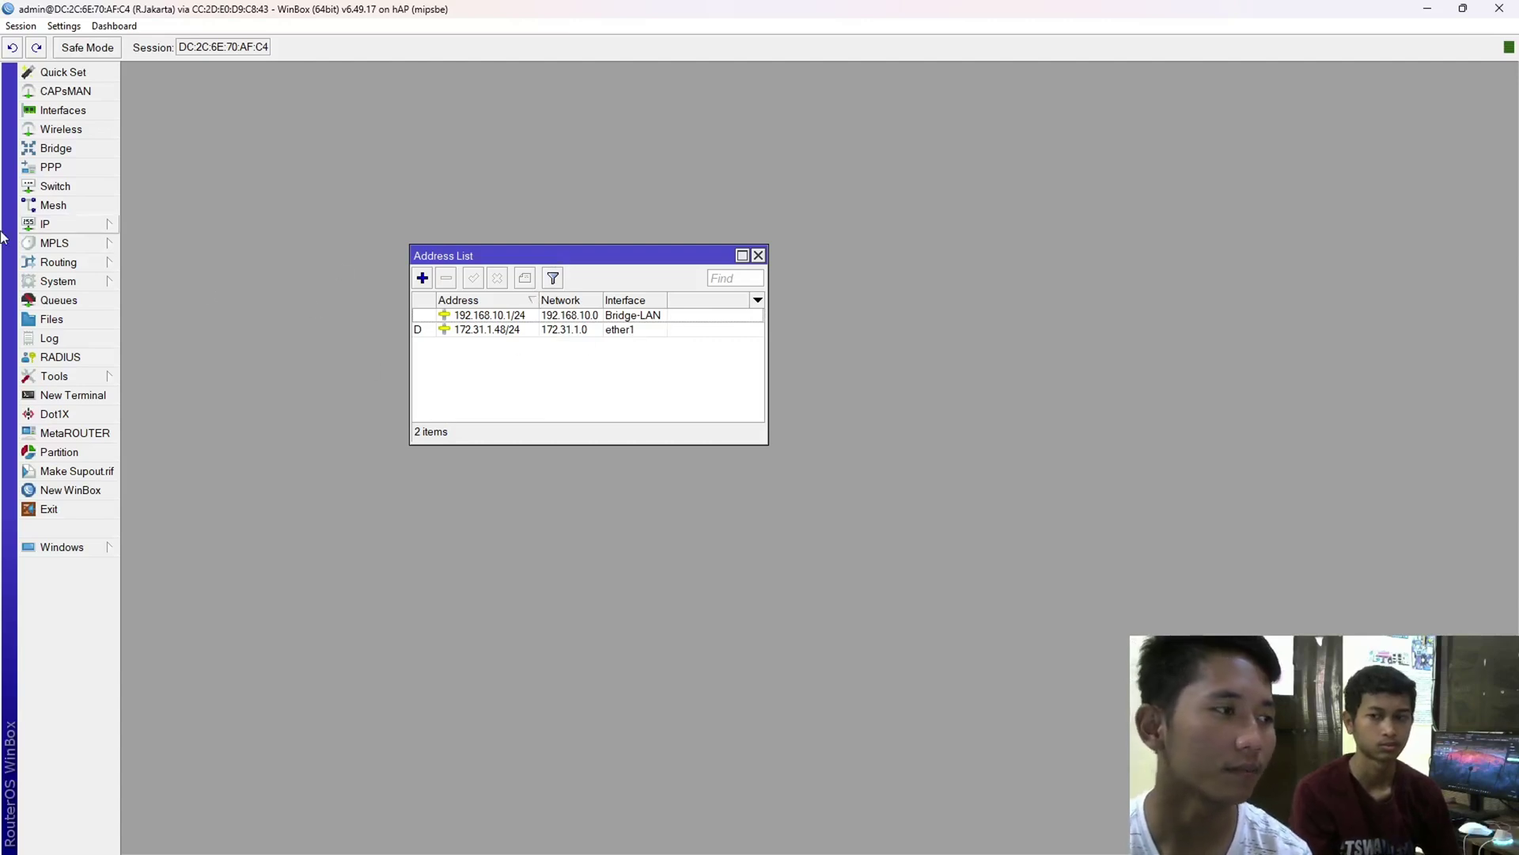
# - Check the DHCP server list and the masquerade NAT rule, then close those windows
pyautogui.click(55, 230)
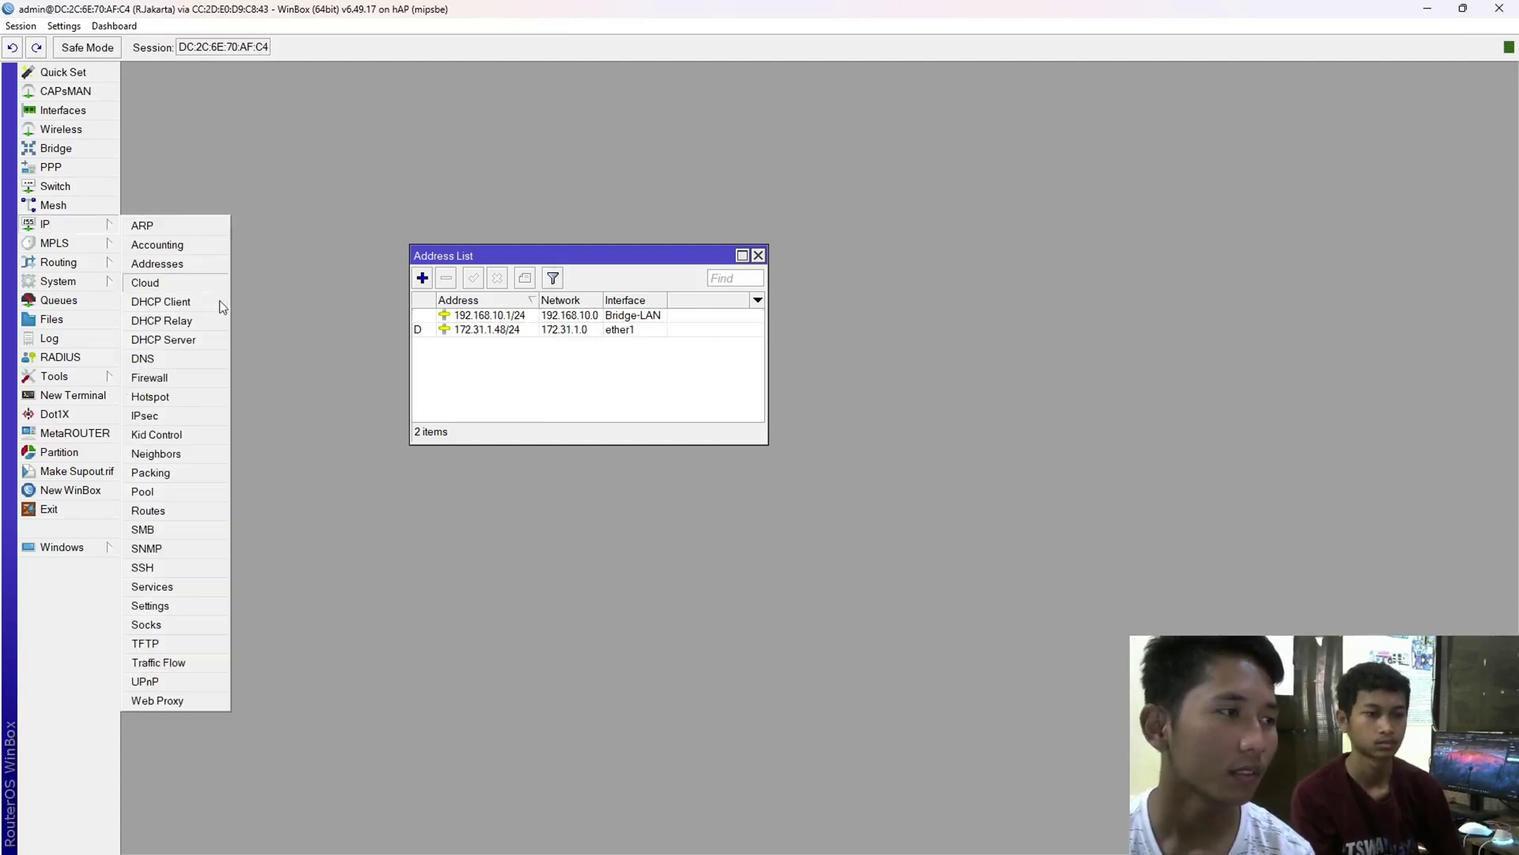
pyautogui.click(200, 340)
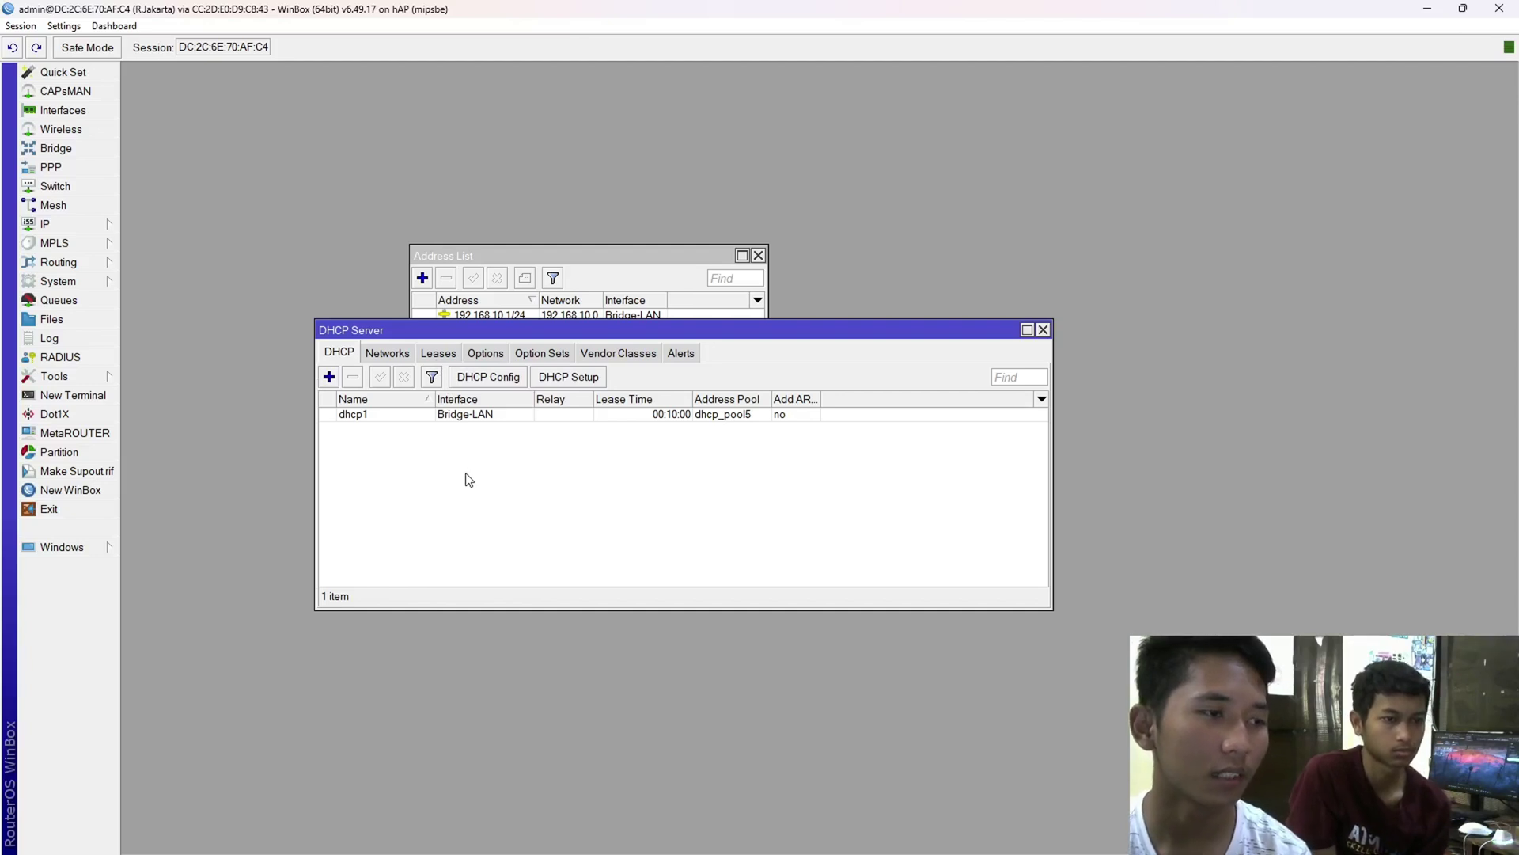
pyautogui.click(91, 228)
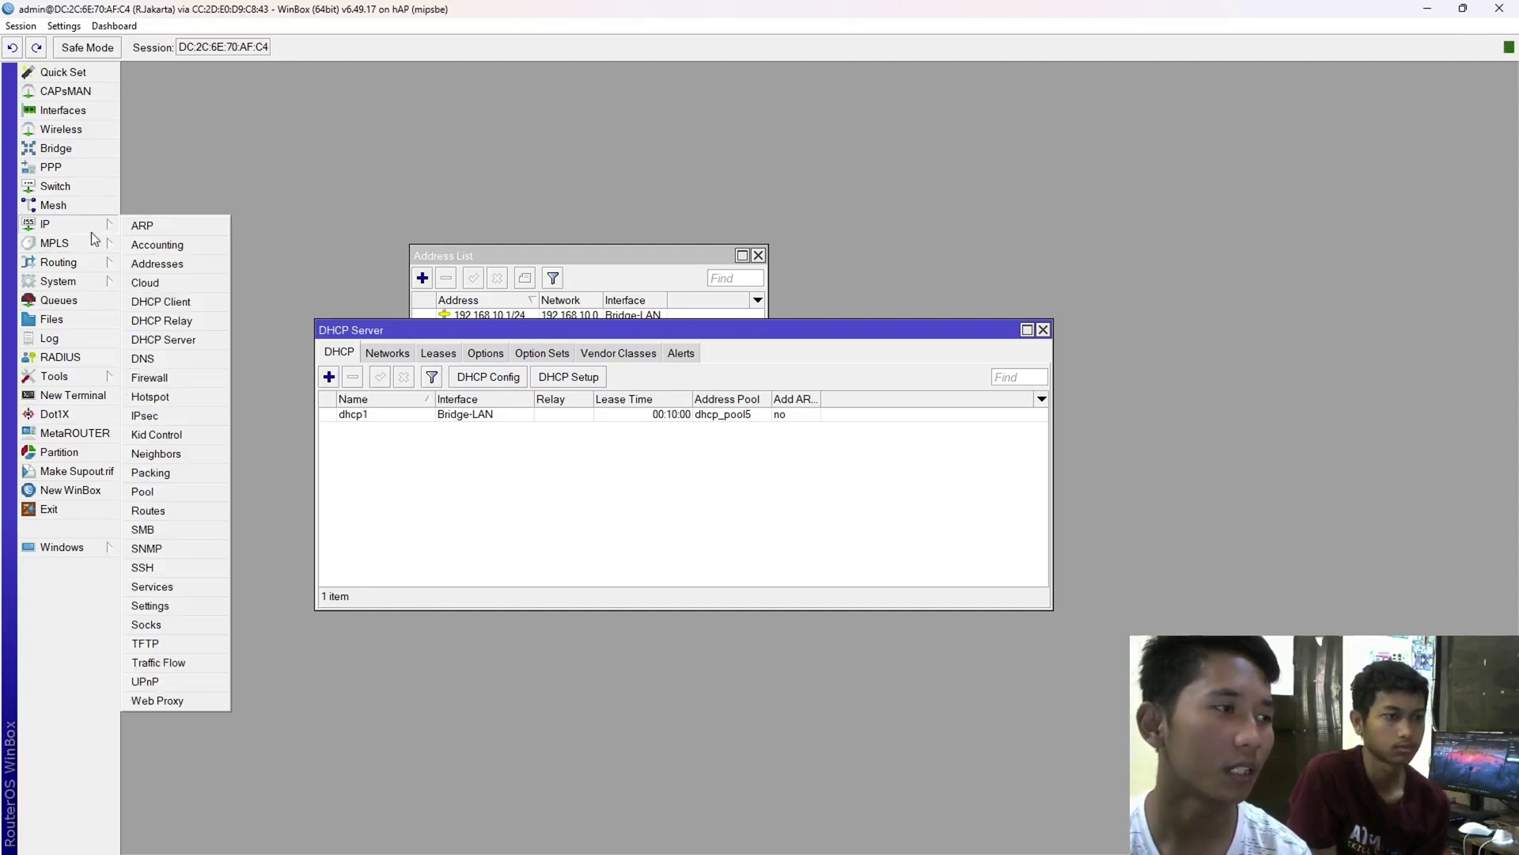
pyautogui.click(158, 378)
pyautogui.doubleClick(349, 387)
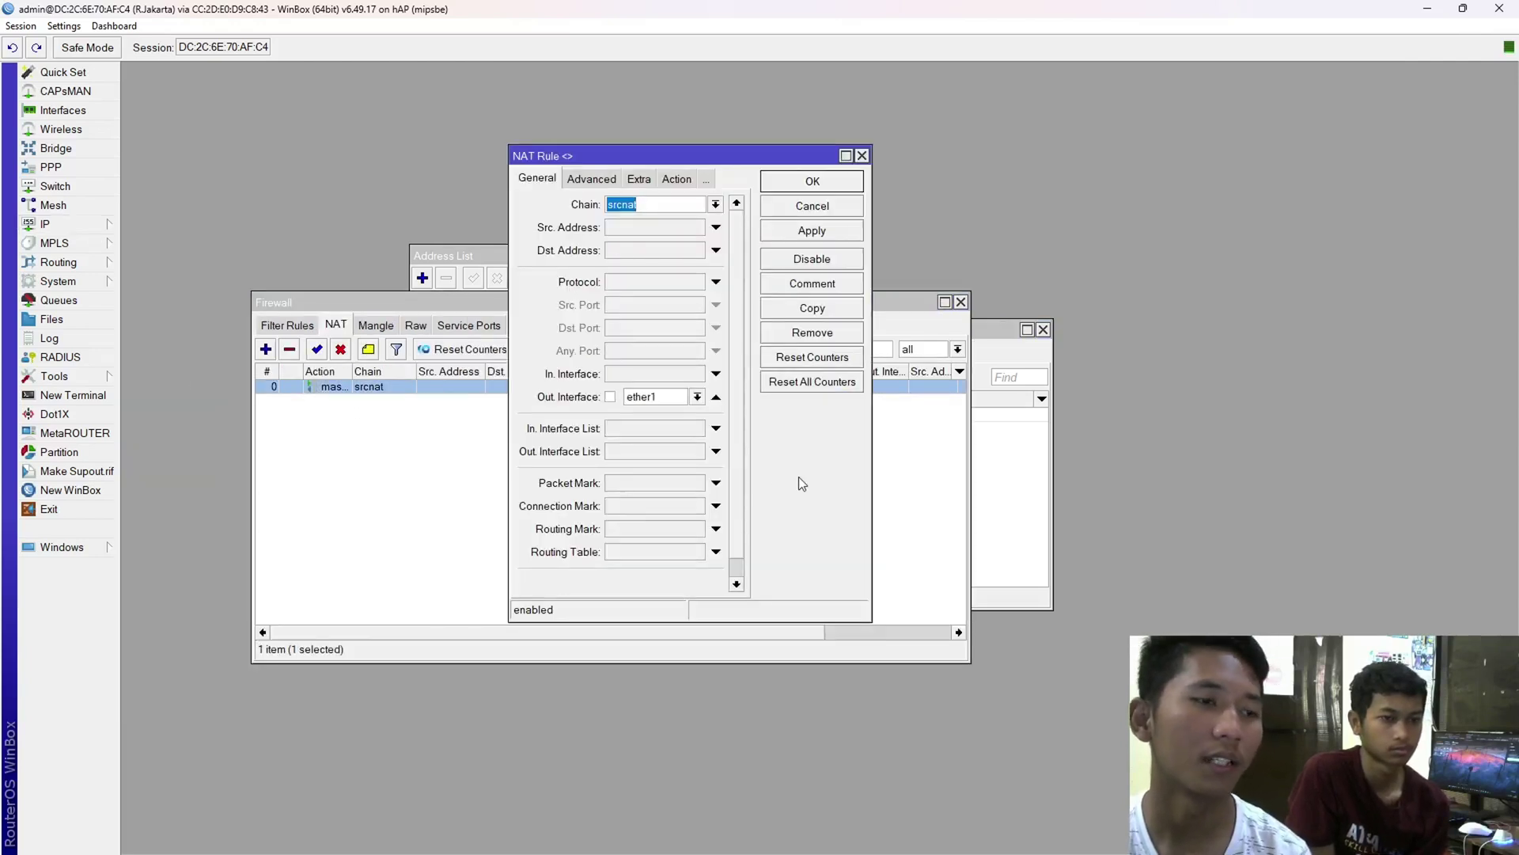
pyautogui.press('Escape')
pyautogui.press('Escape')
pyautogui.press('Escape')
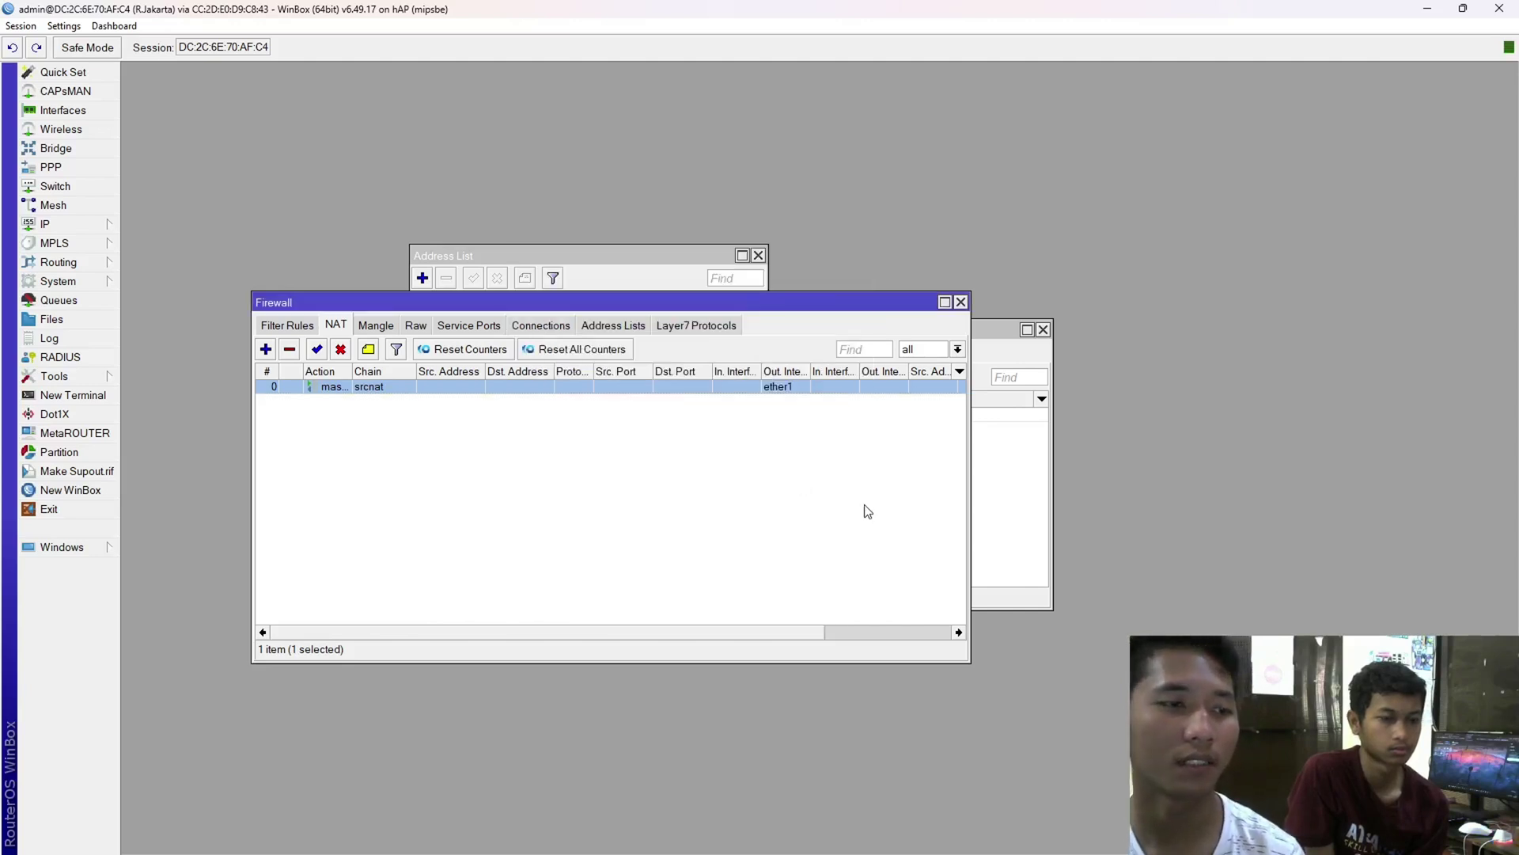
pyautogui.press('Escape')
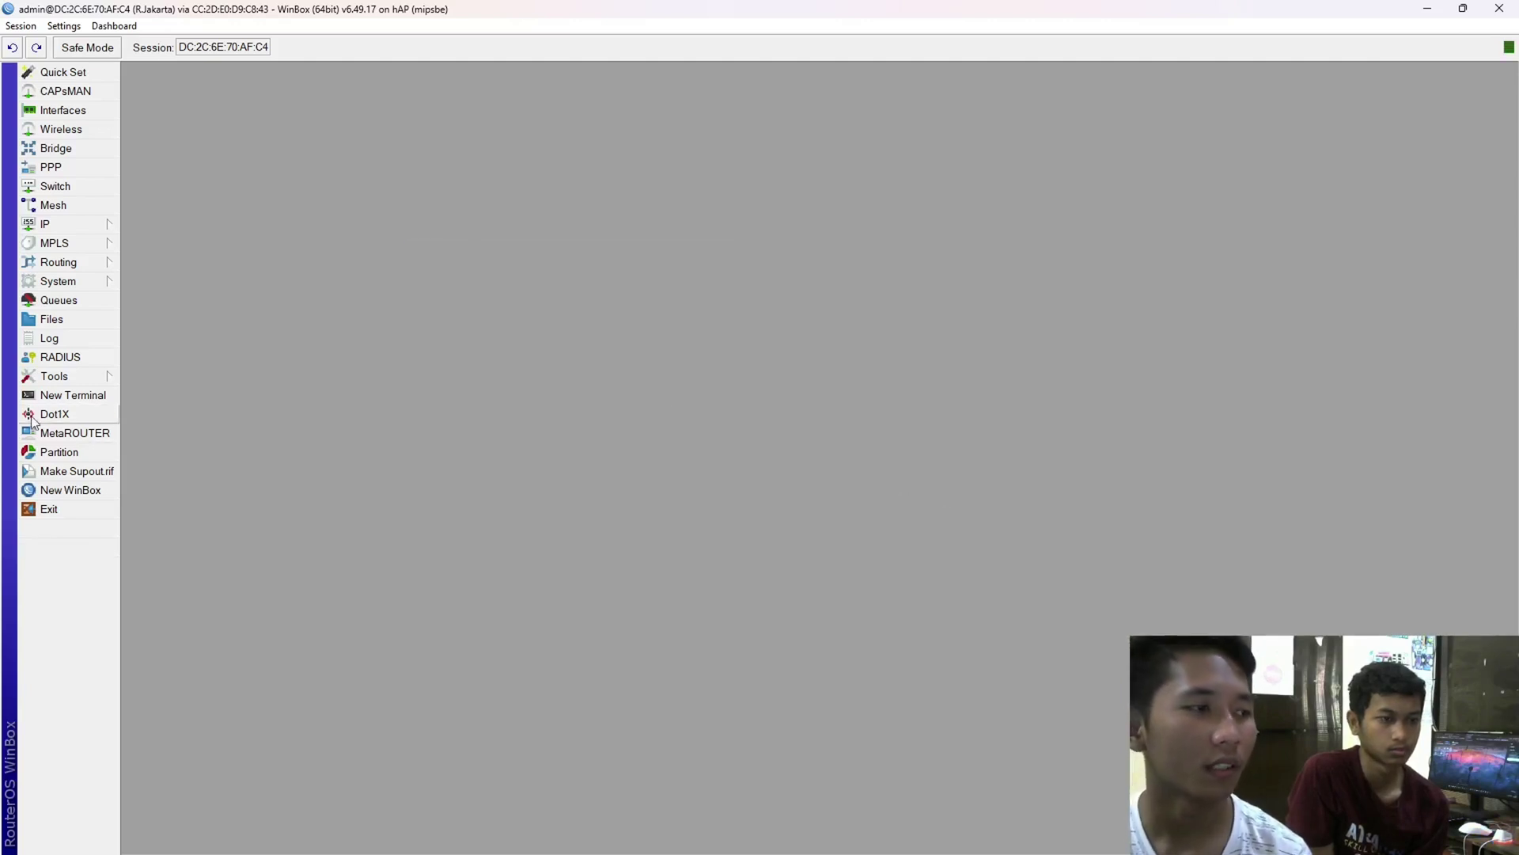
# - Ping 8.8.8.8 from a new terminal, stop after two replies with 0% loss, and close it
pyautogui.click(73, 395)
pyautogui.press('Return')
pyautogui.press('Return')
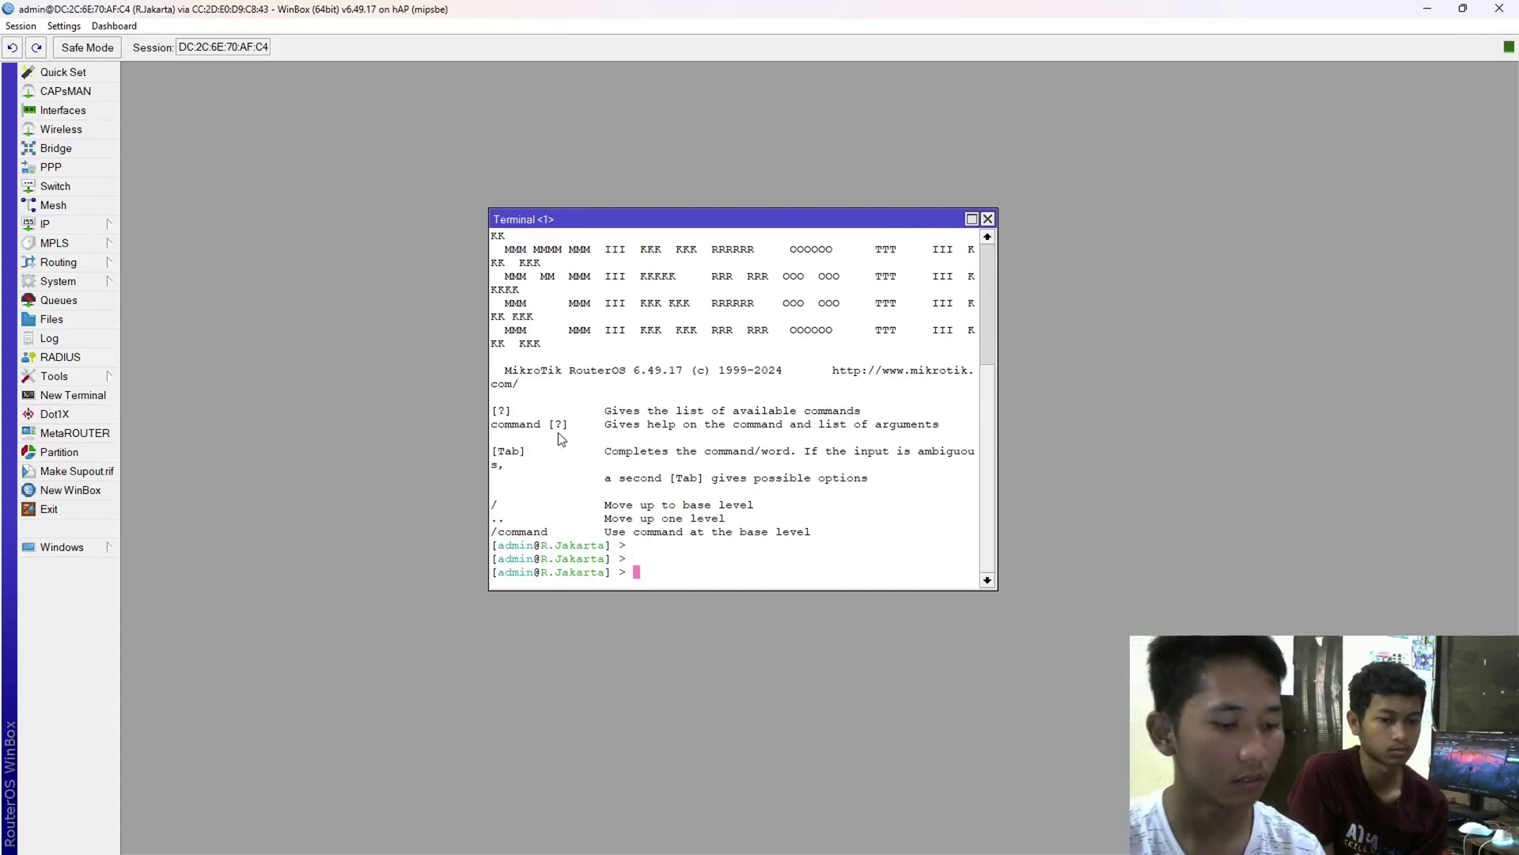
pyautogui.write('ping 8.8.8.8')
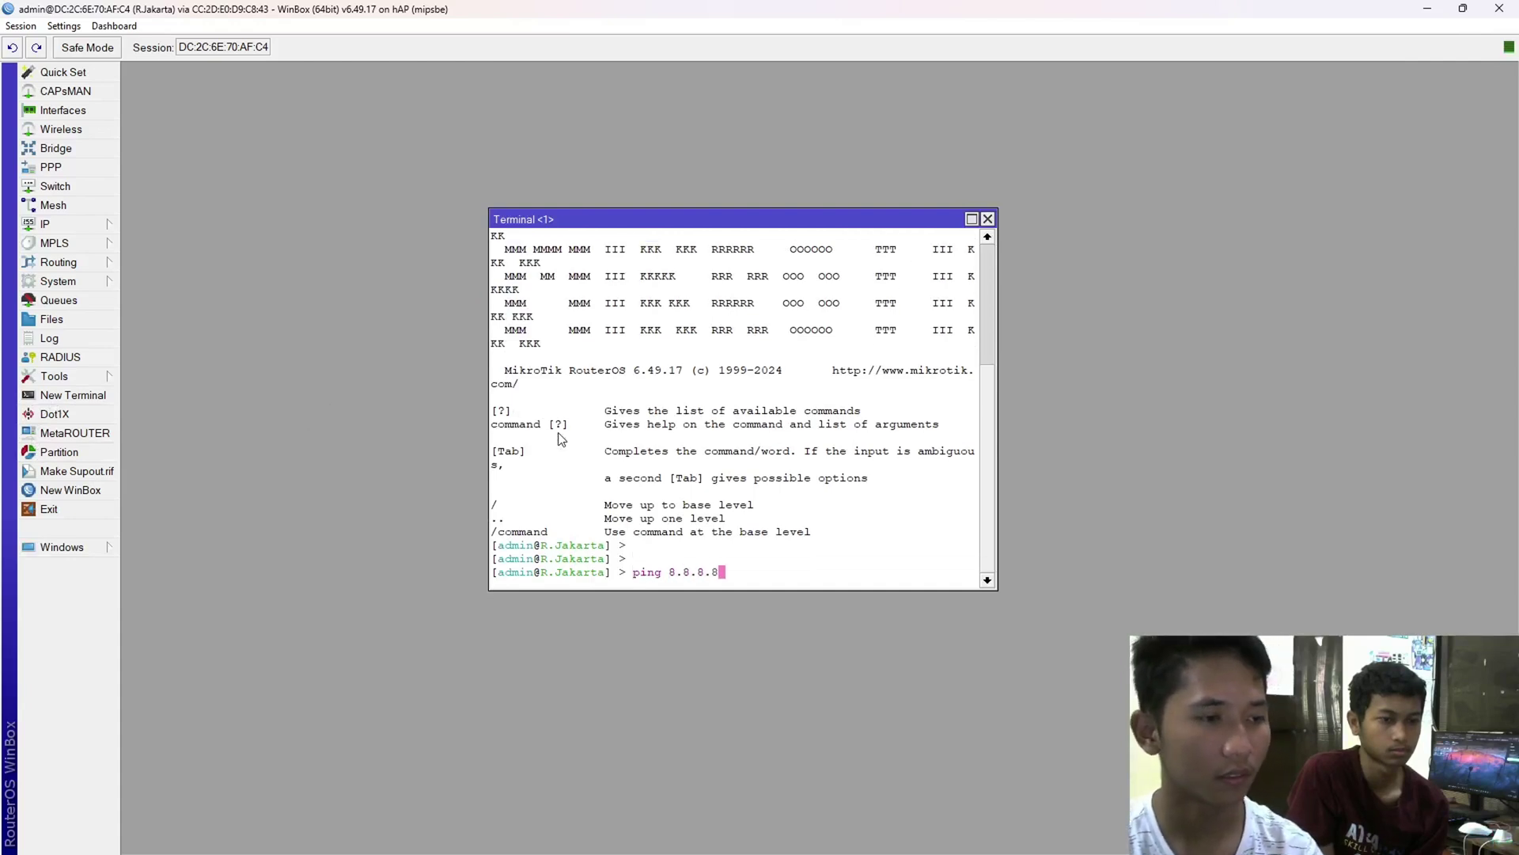
pyautogui.press('Return')
pyautogui.hotkey('ctrl', 'c')
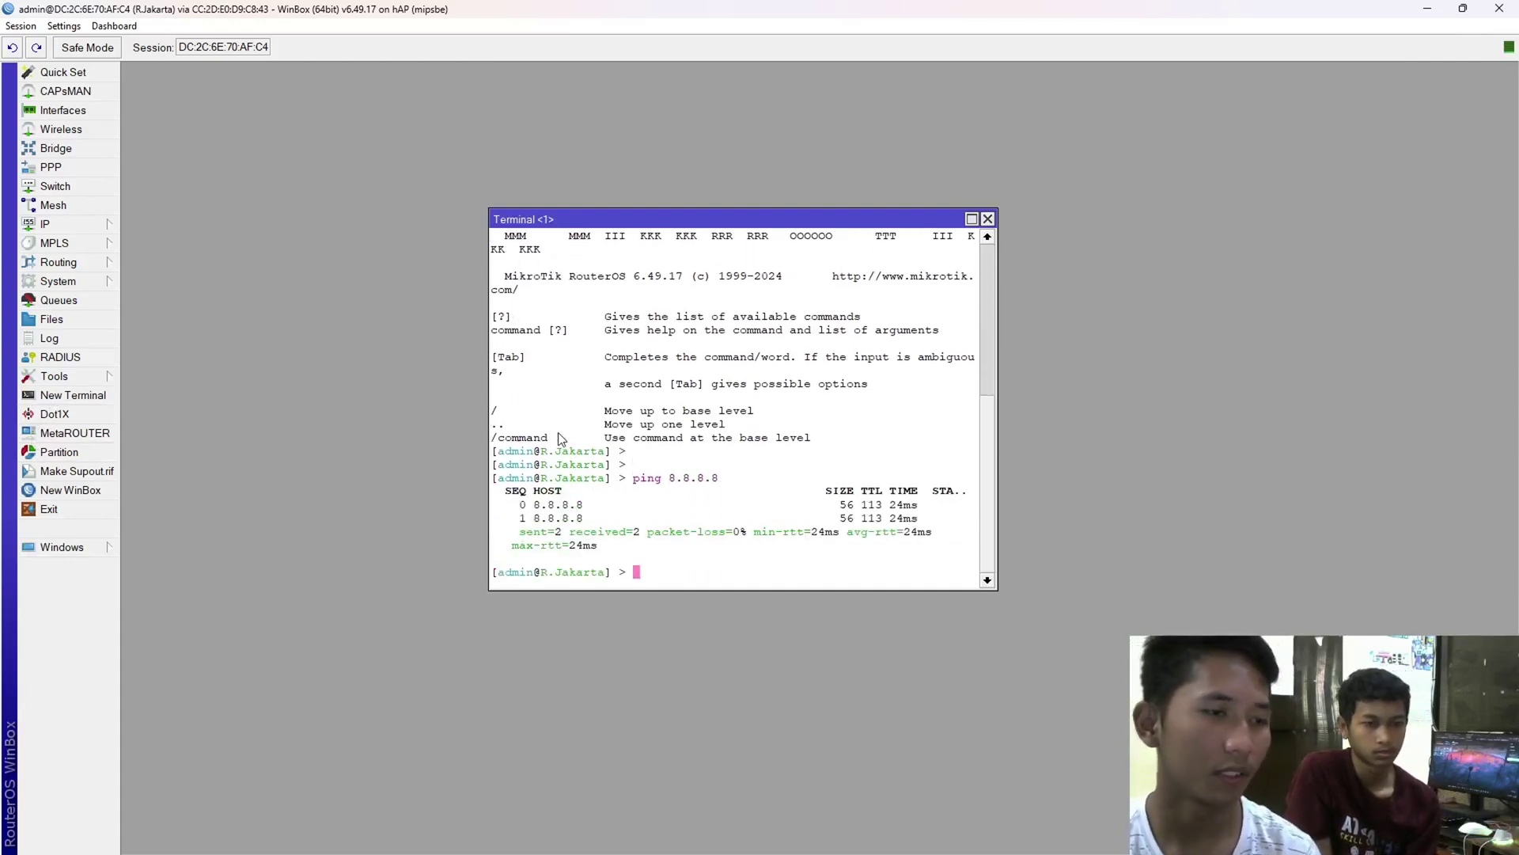
pyautogui.click(992, 221)
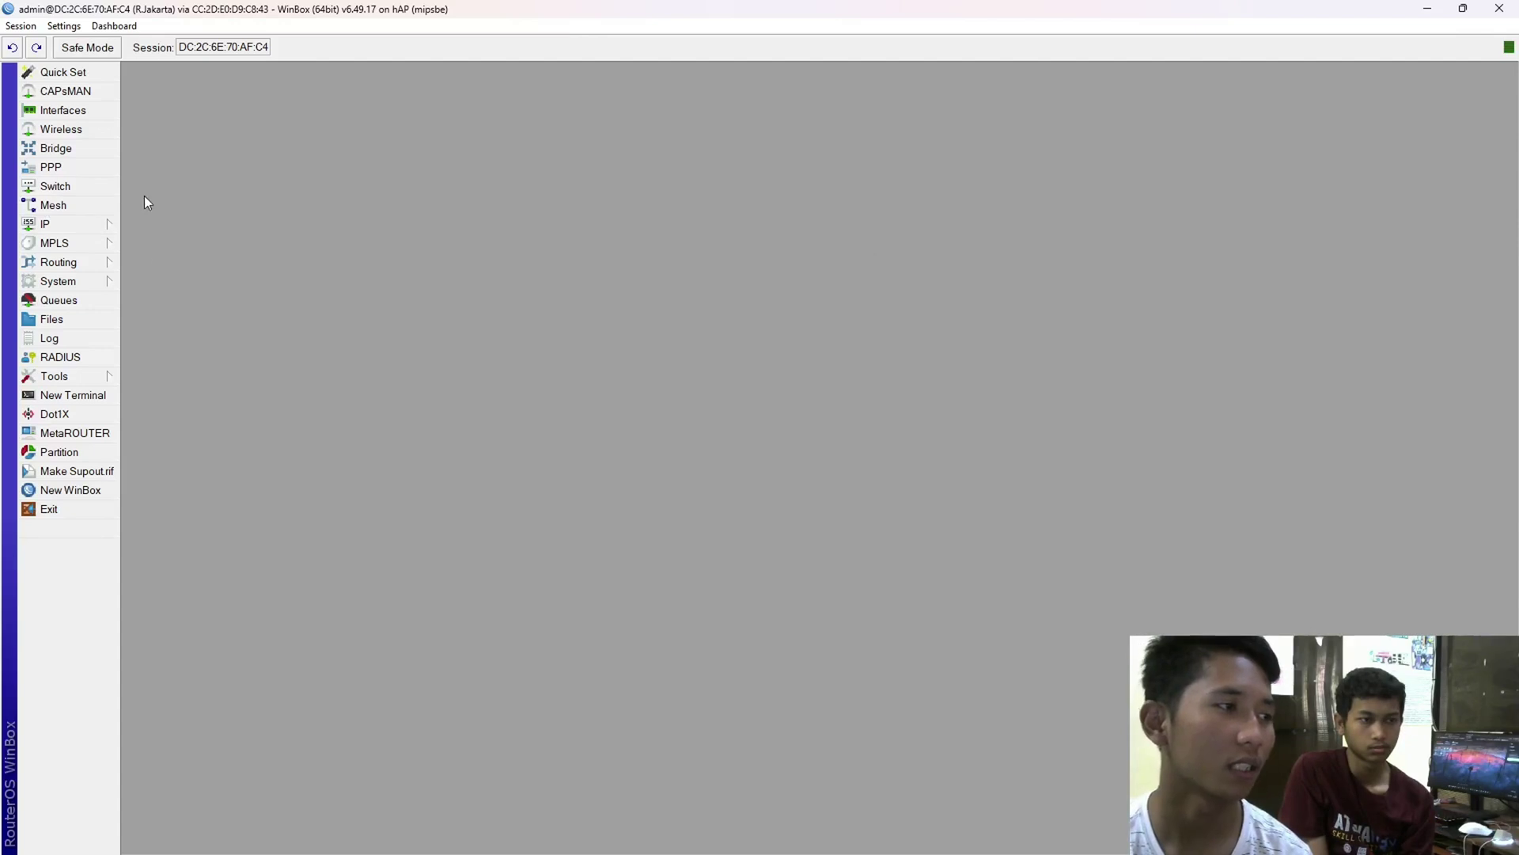
# - Enable R.Jakarta's PPTP server with default profile default-encryption and apply the settings
pyautogui.click(50, 167)
pyautogui.moveTo(262, 210); pyautogui.dragTo(308, 209)
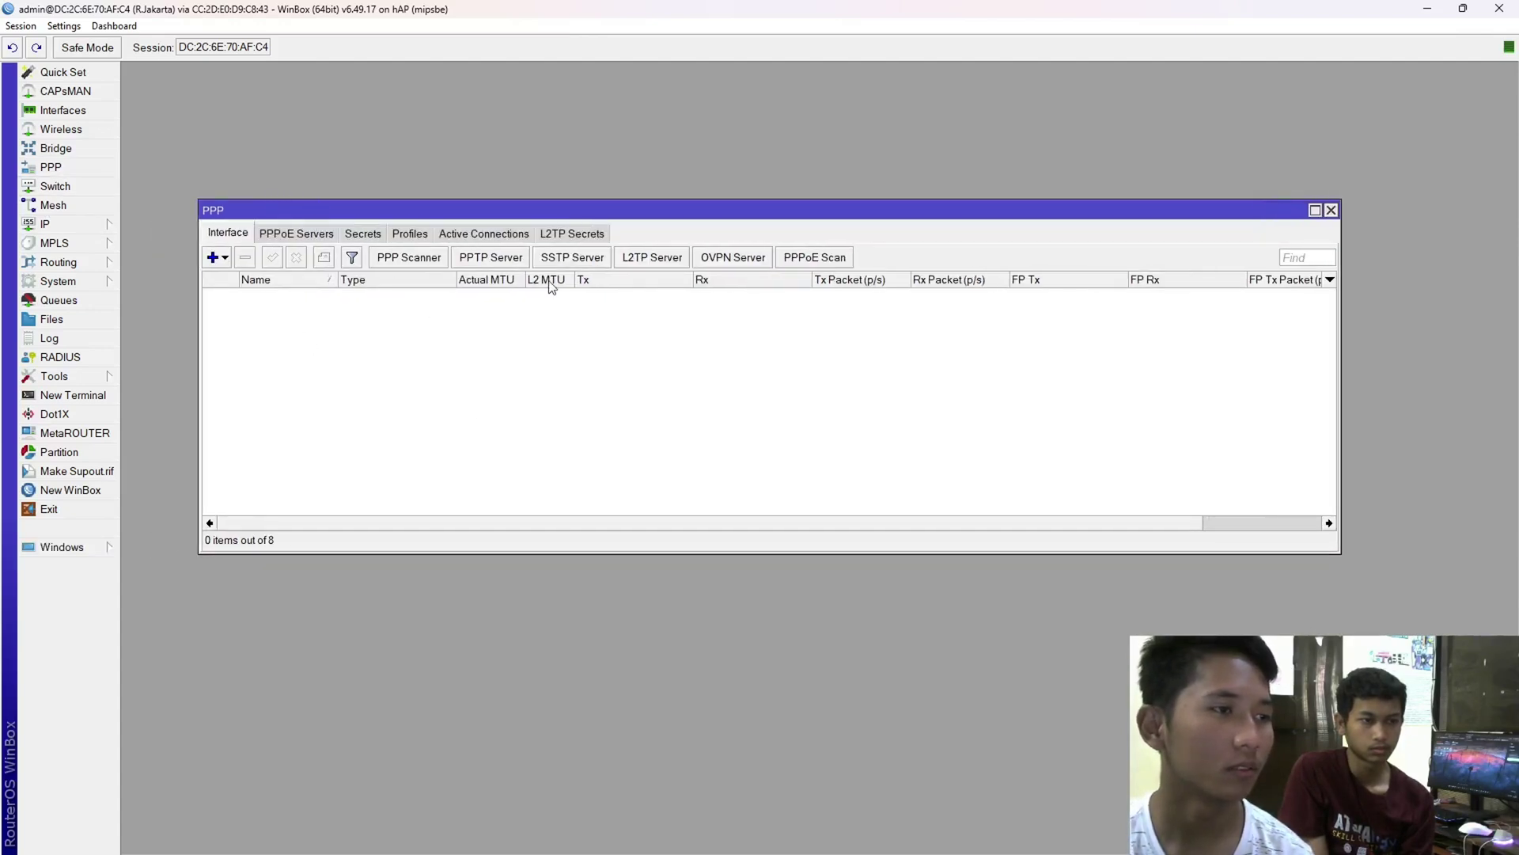
pyautogui.click(497, 263)
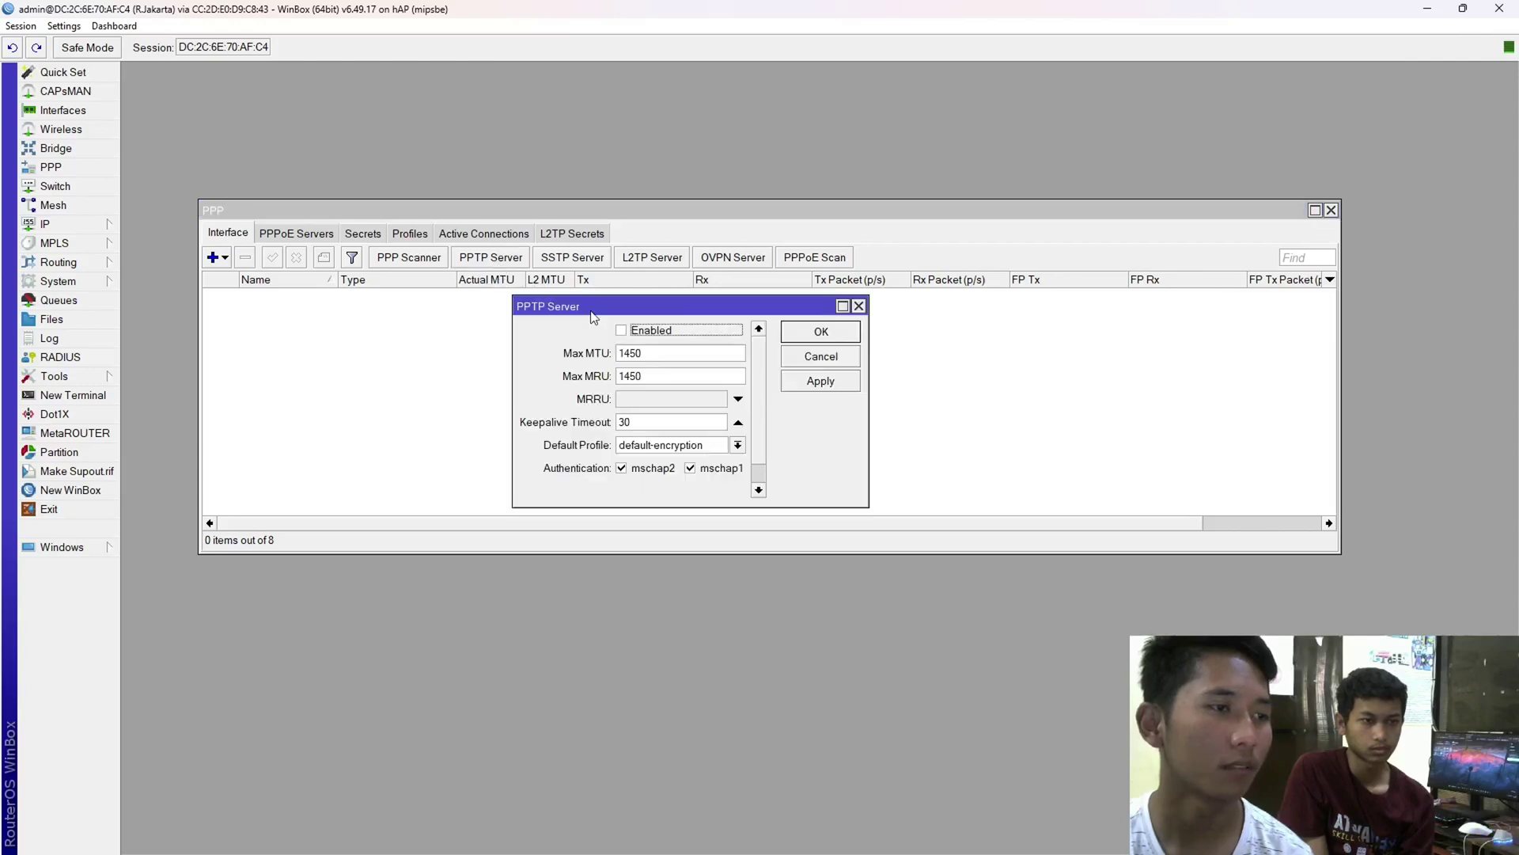
pyautogui.moveTo(592, 307); pyautogui.dragTo(569, 295)
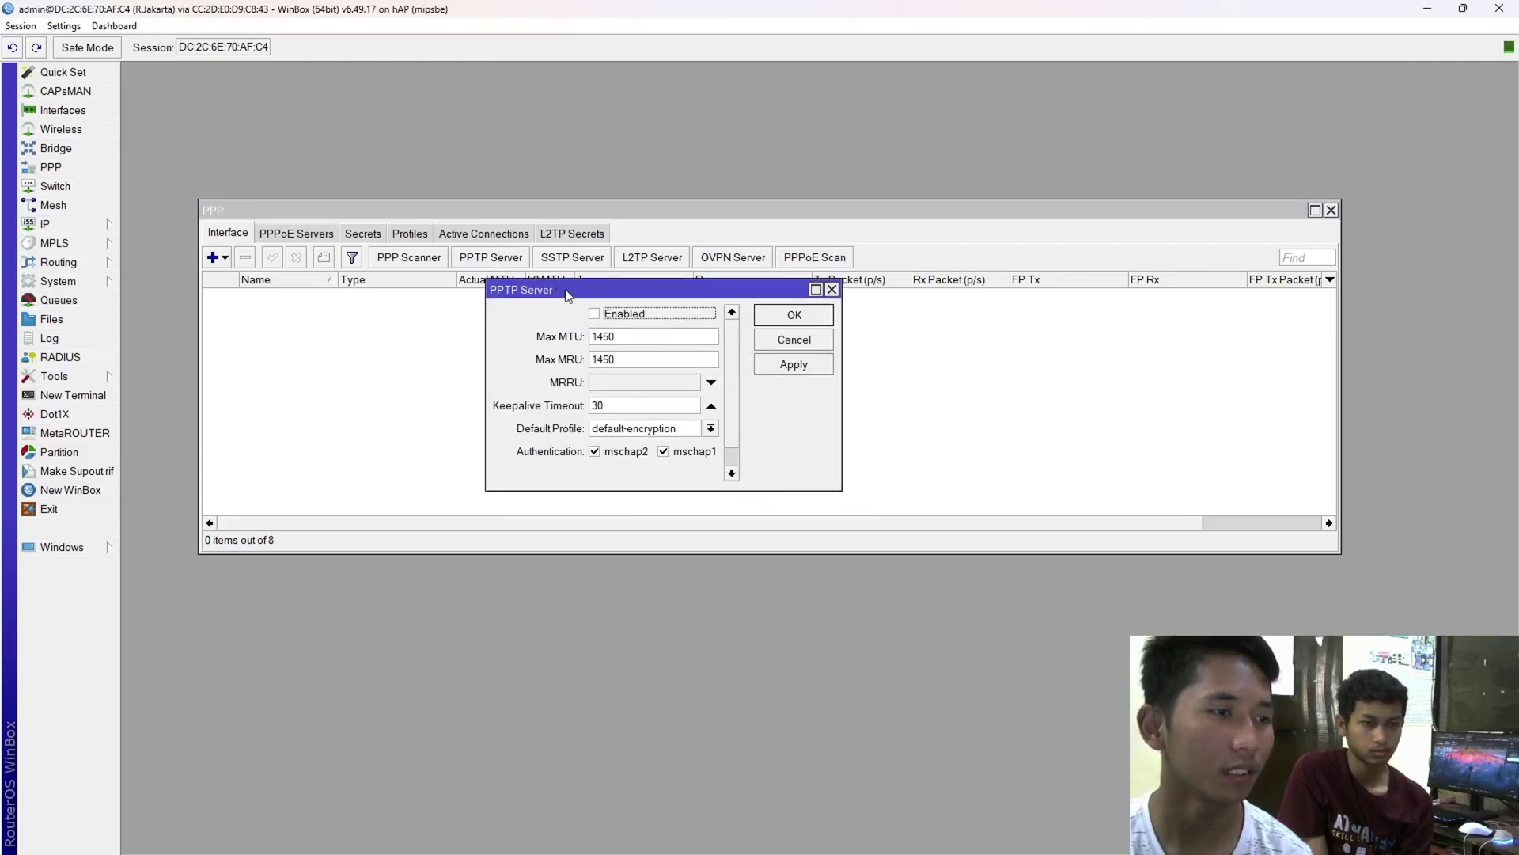
pyautogui.click(614, 320)
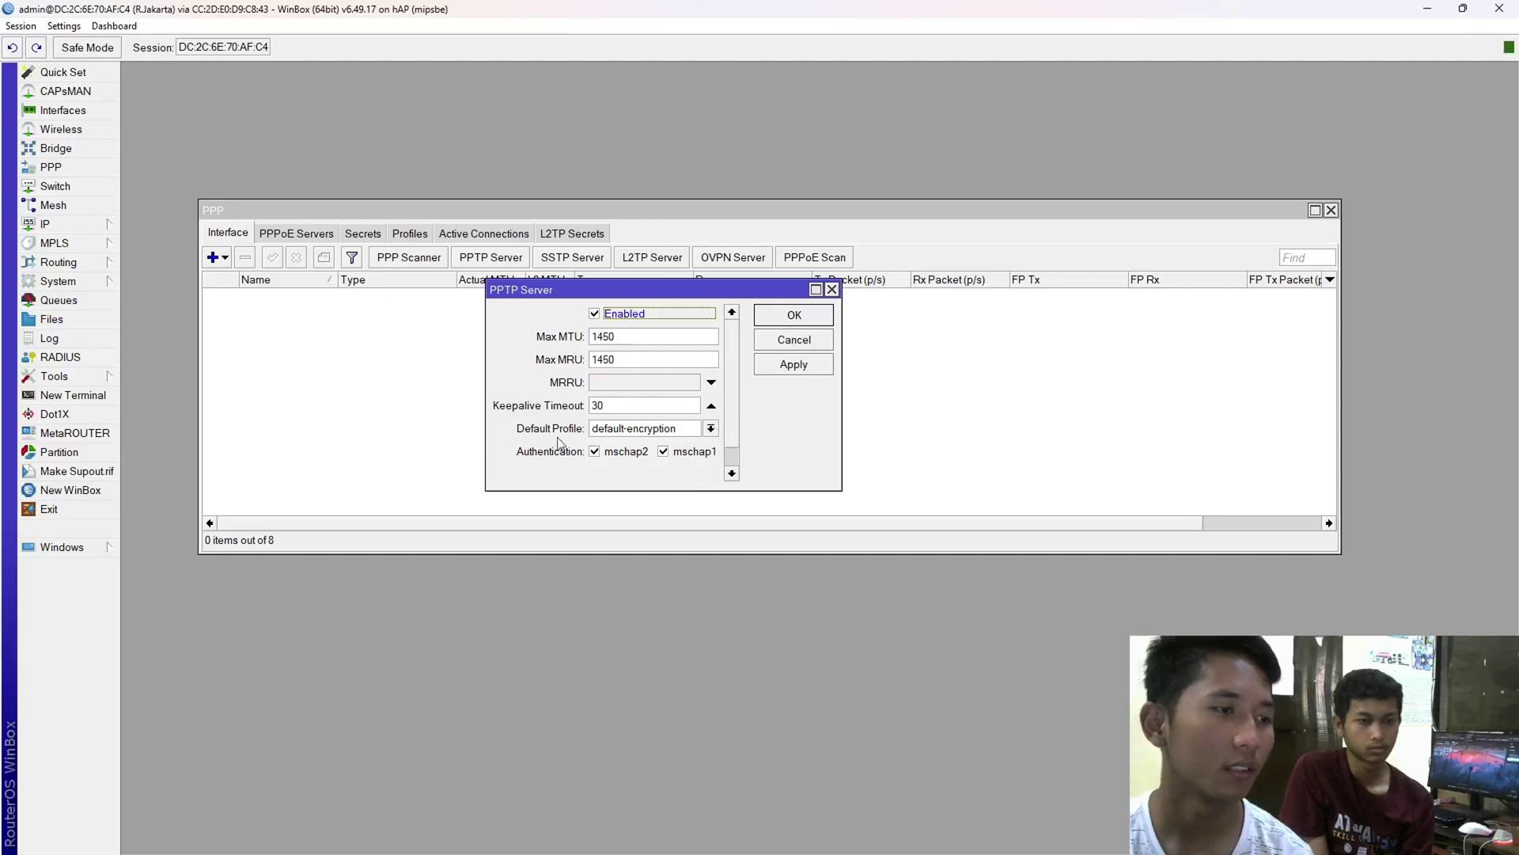
pyautogui.click(616, 431)
pyautogui.click(631, 459)
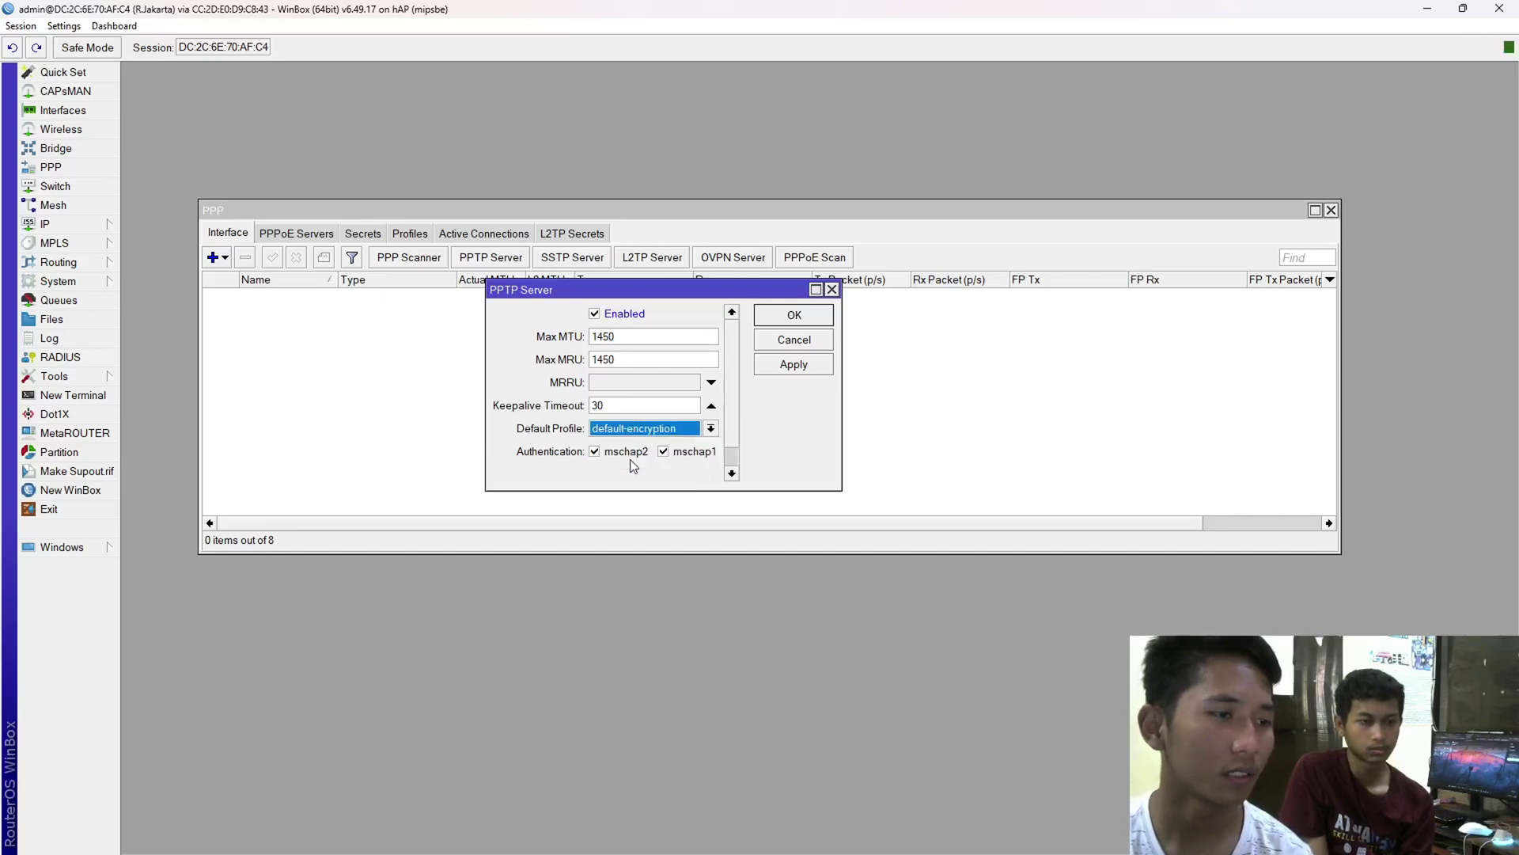
pyautogui.click(798, 365)
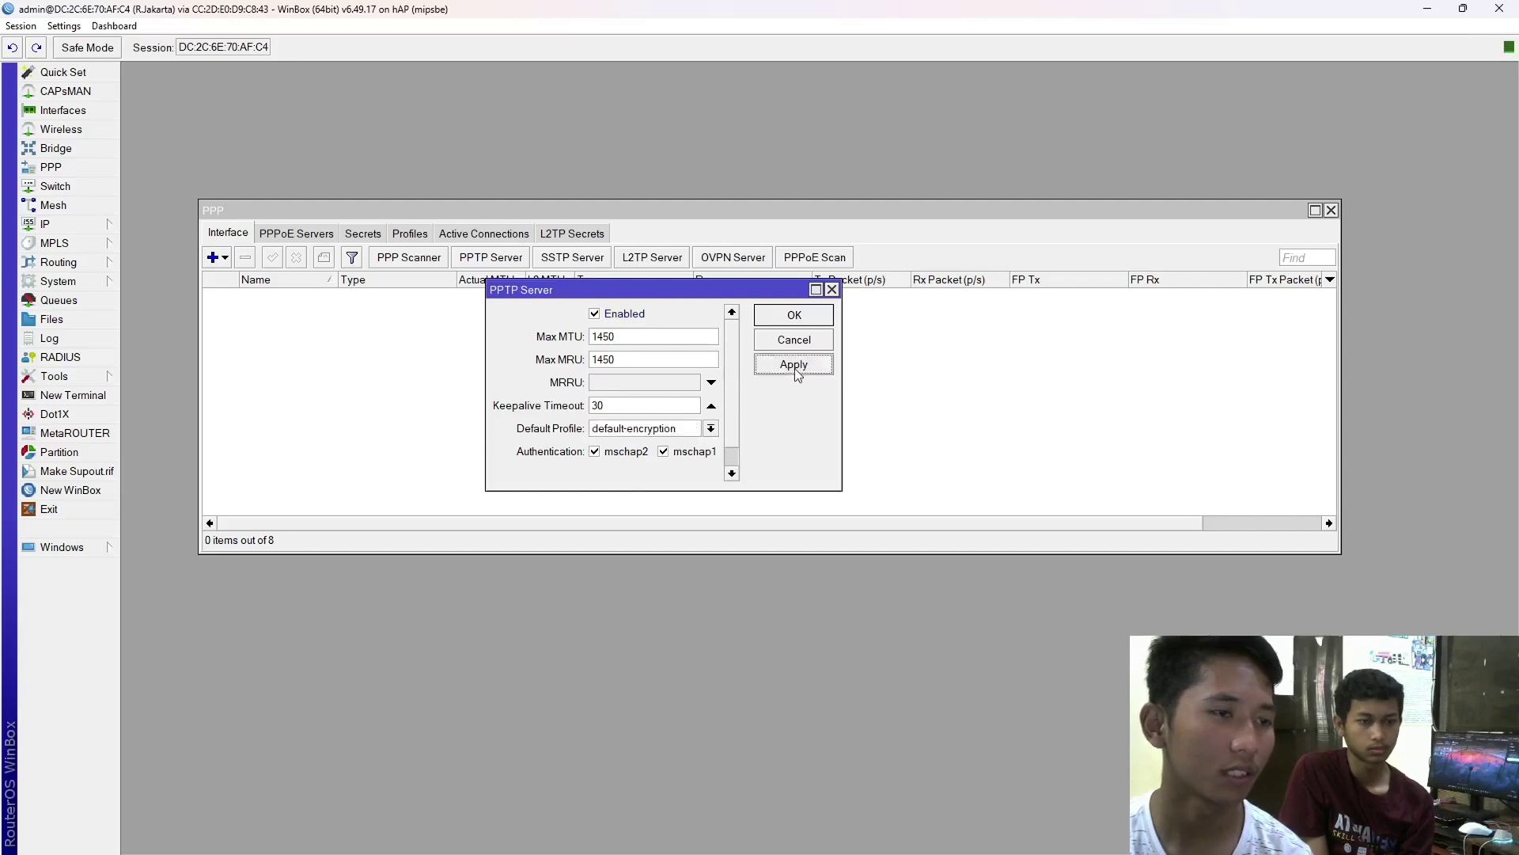
pyautogui.click(792, 320)
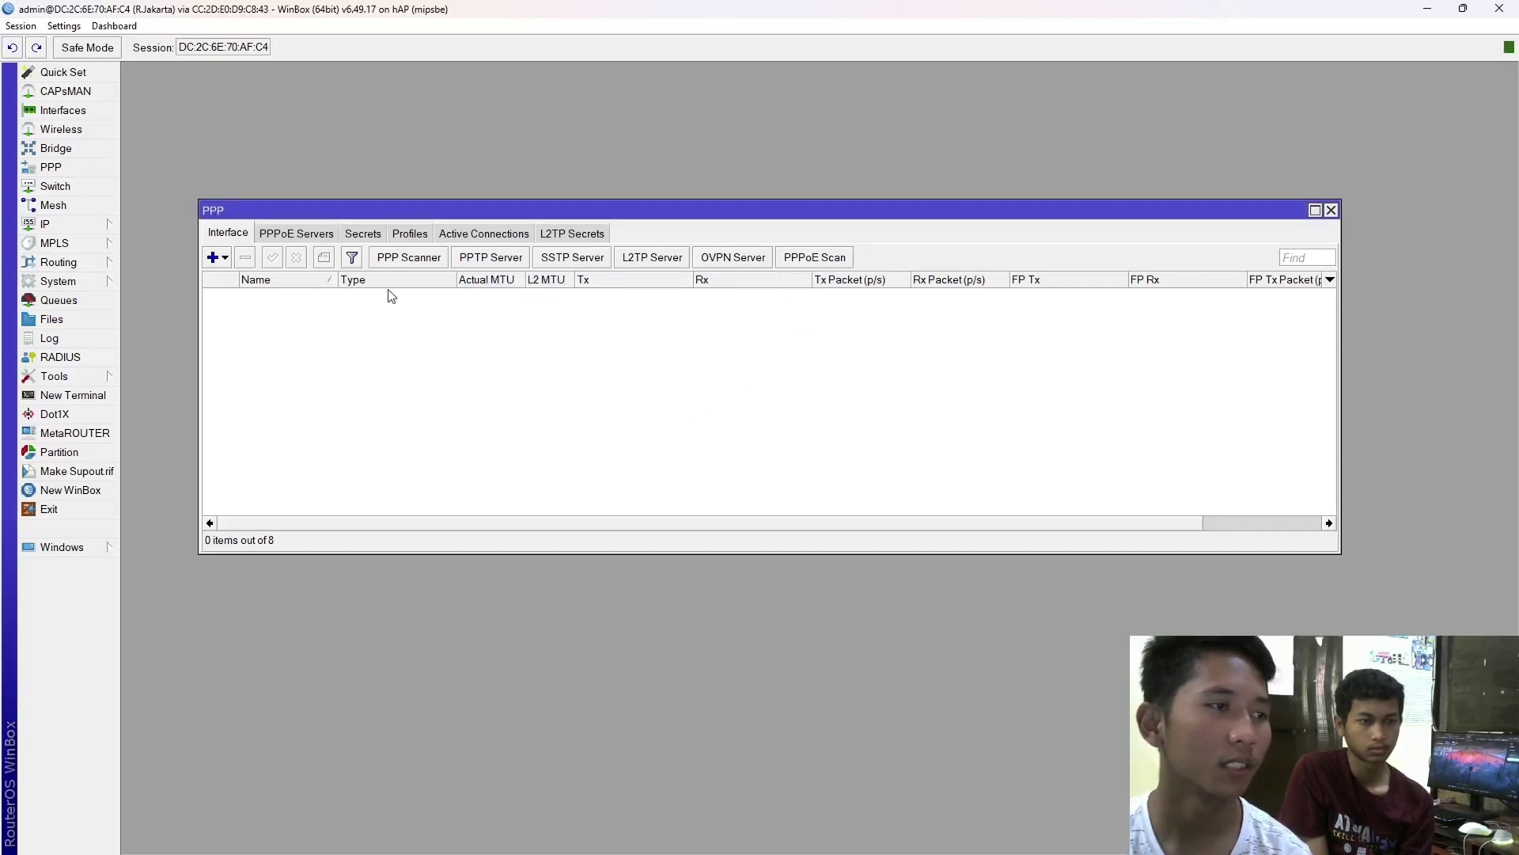
# - Start a new PPP secret named pptp-server and enter its password
pyautogui.click(372, 234)
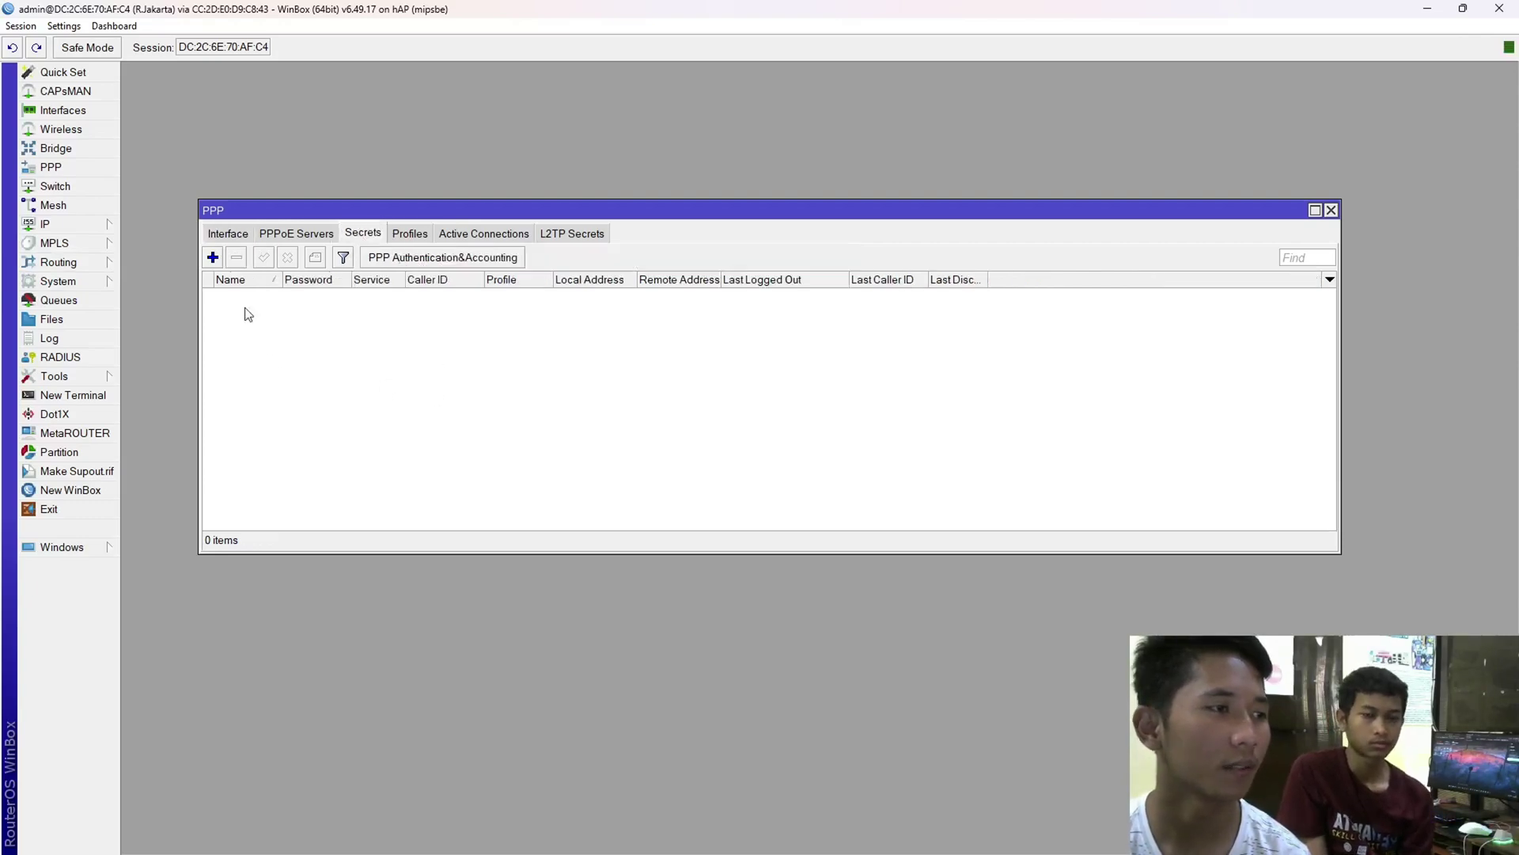
pyautogui.click(212, 257)
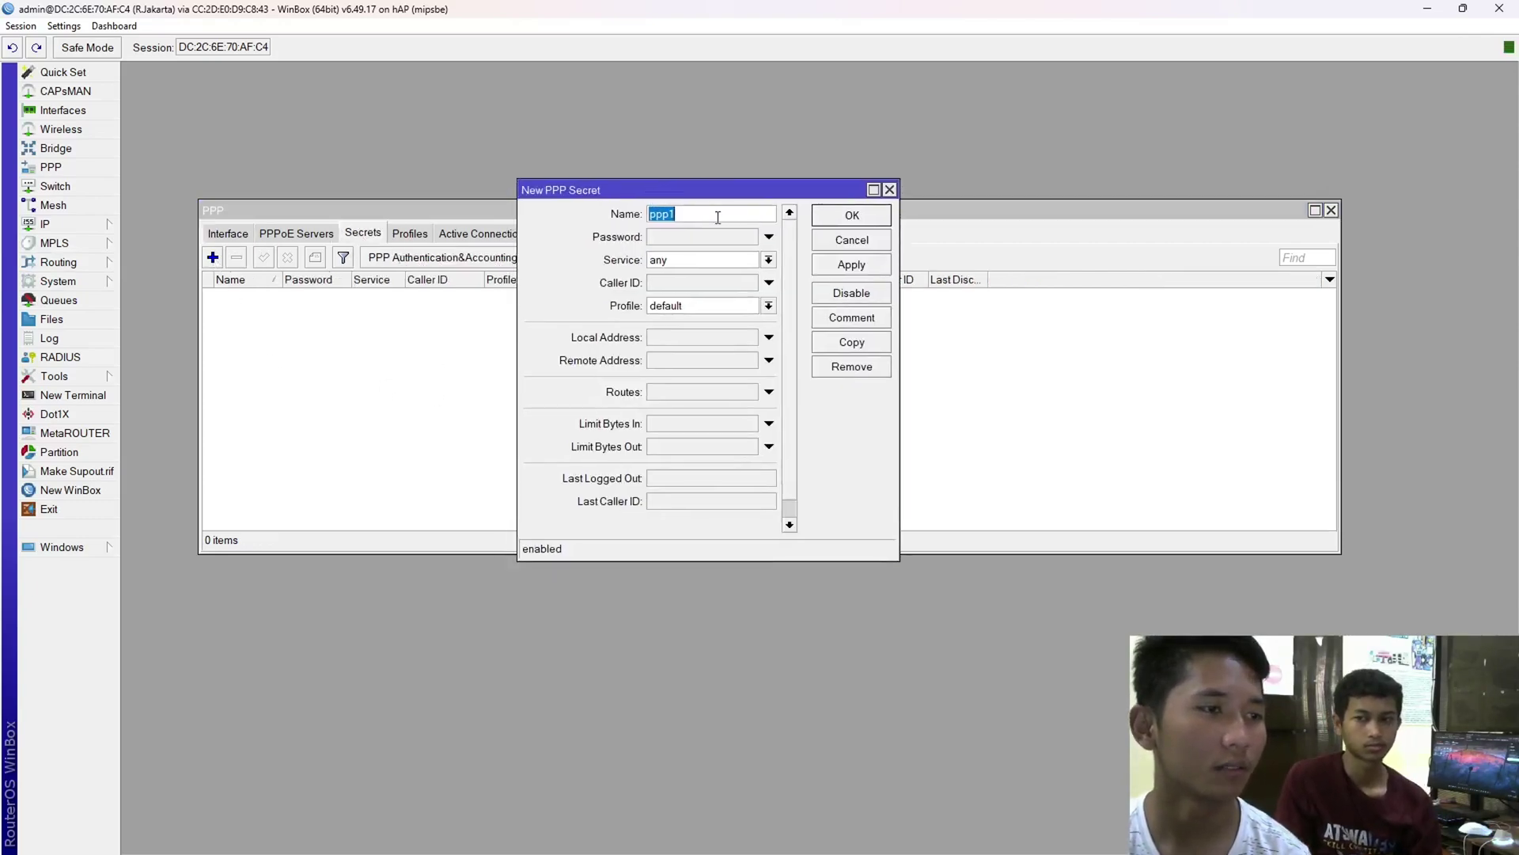
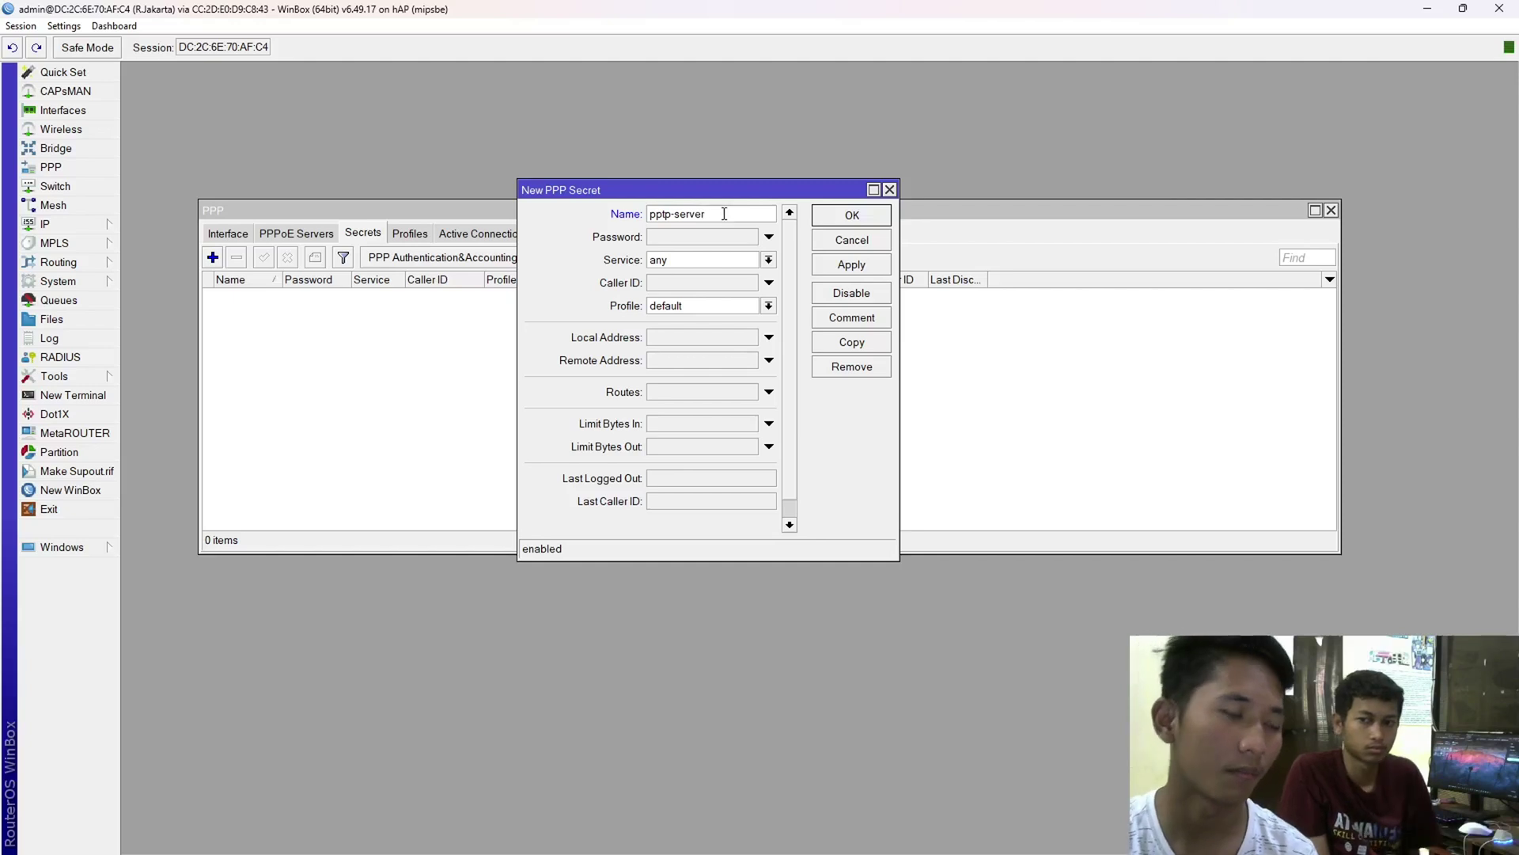
pyautogui.click(726, 238)
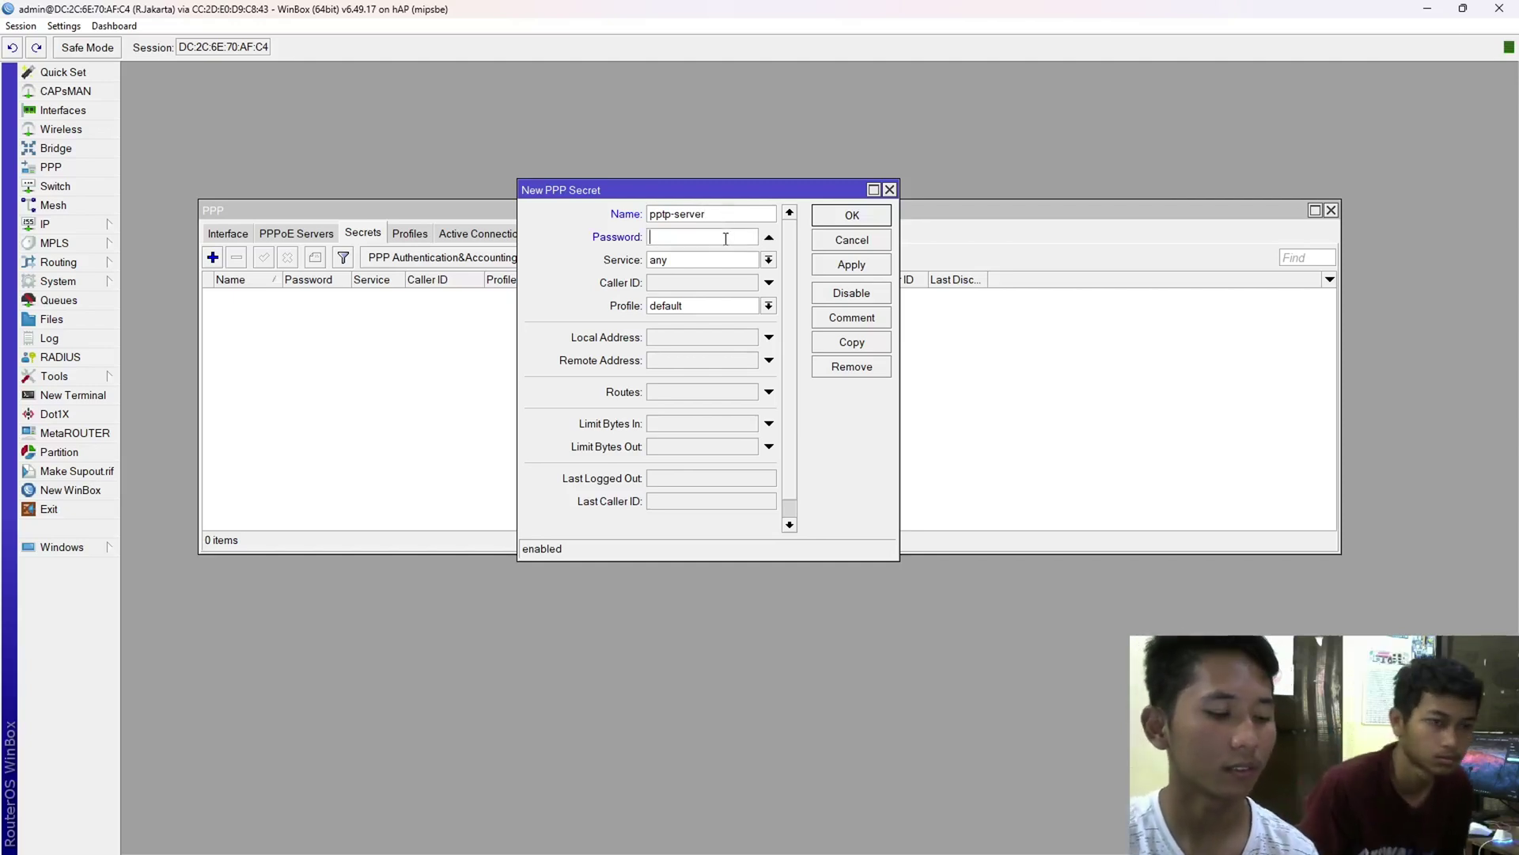
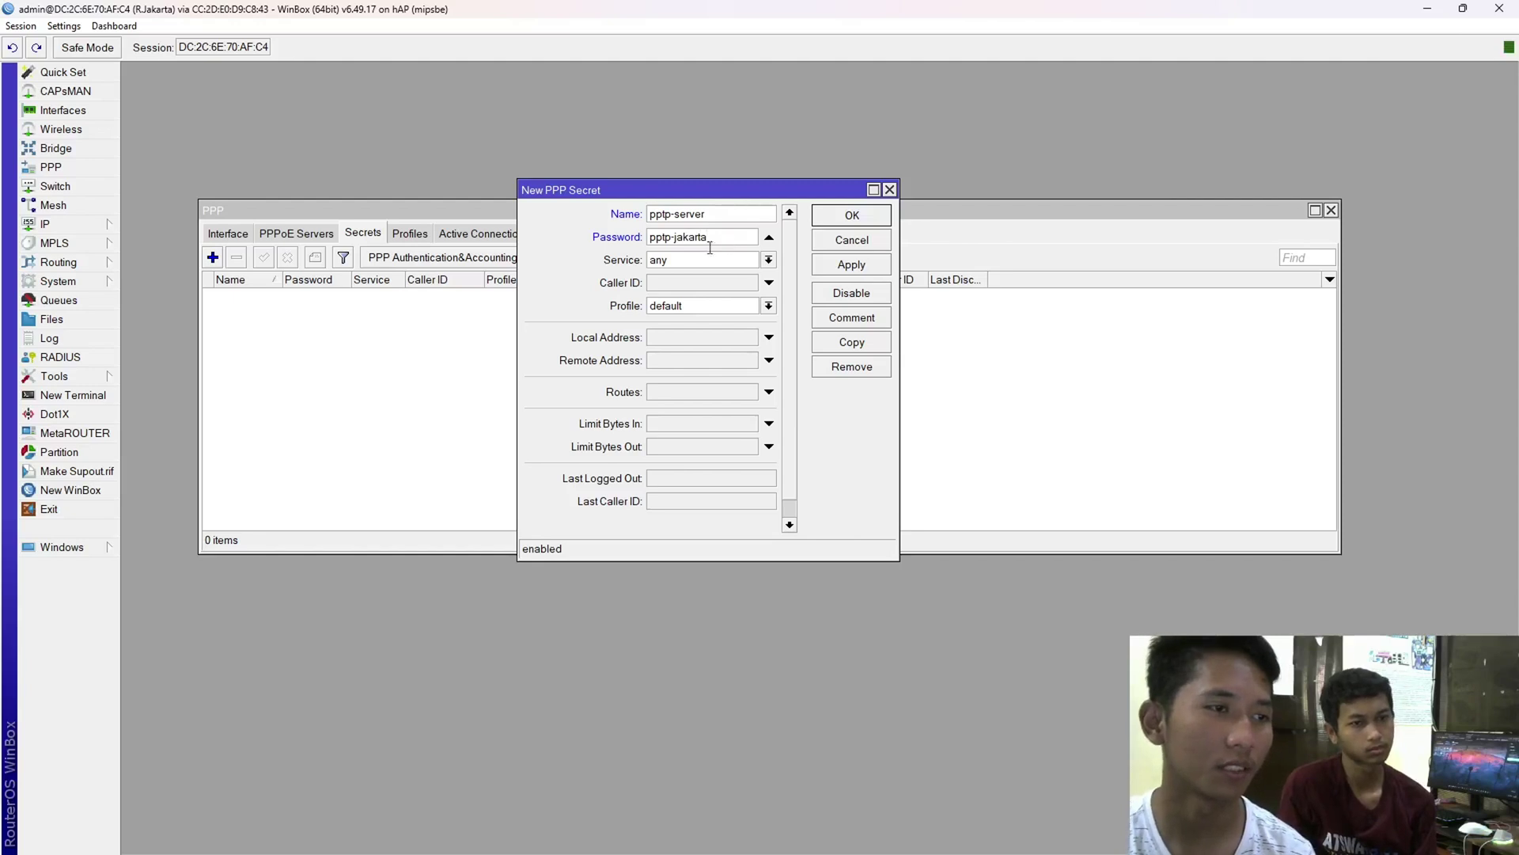
pyautogui.doubleClick(709, 248)
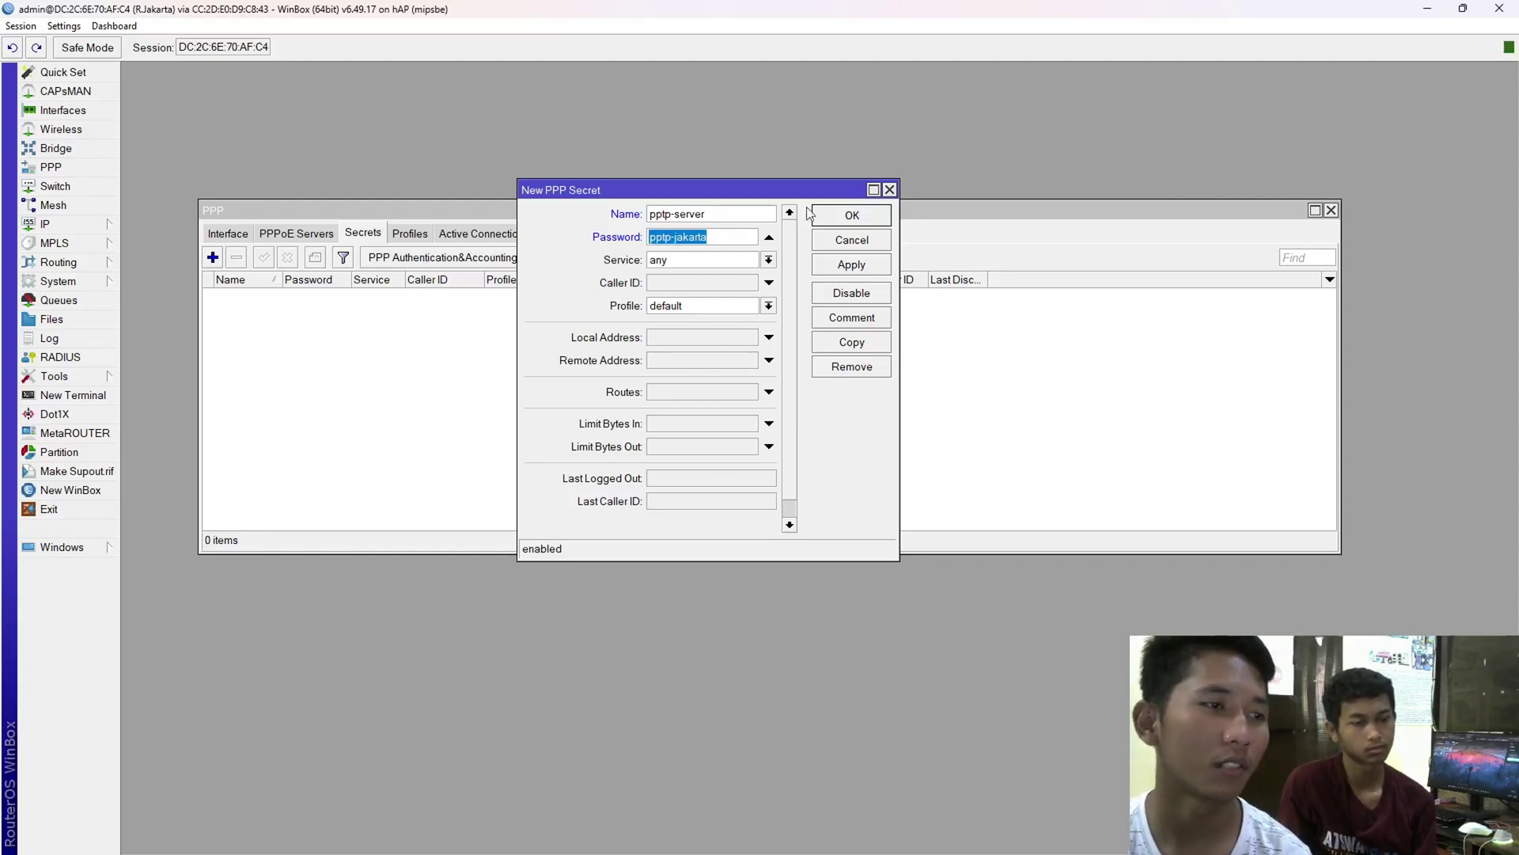
# - Limit the new secret's service to pptp
pyautogui.click(756, 263)
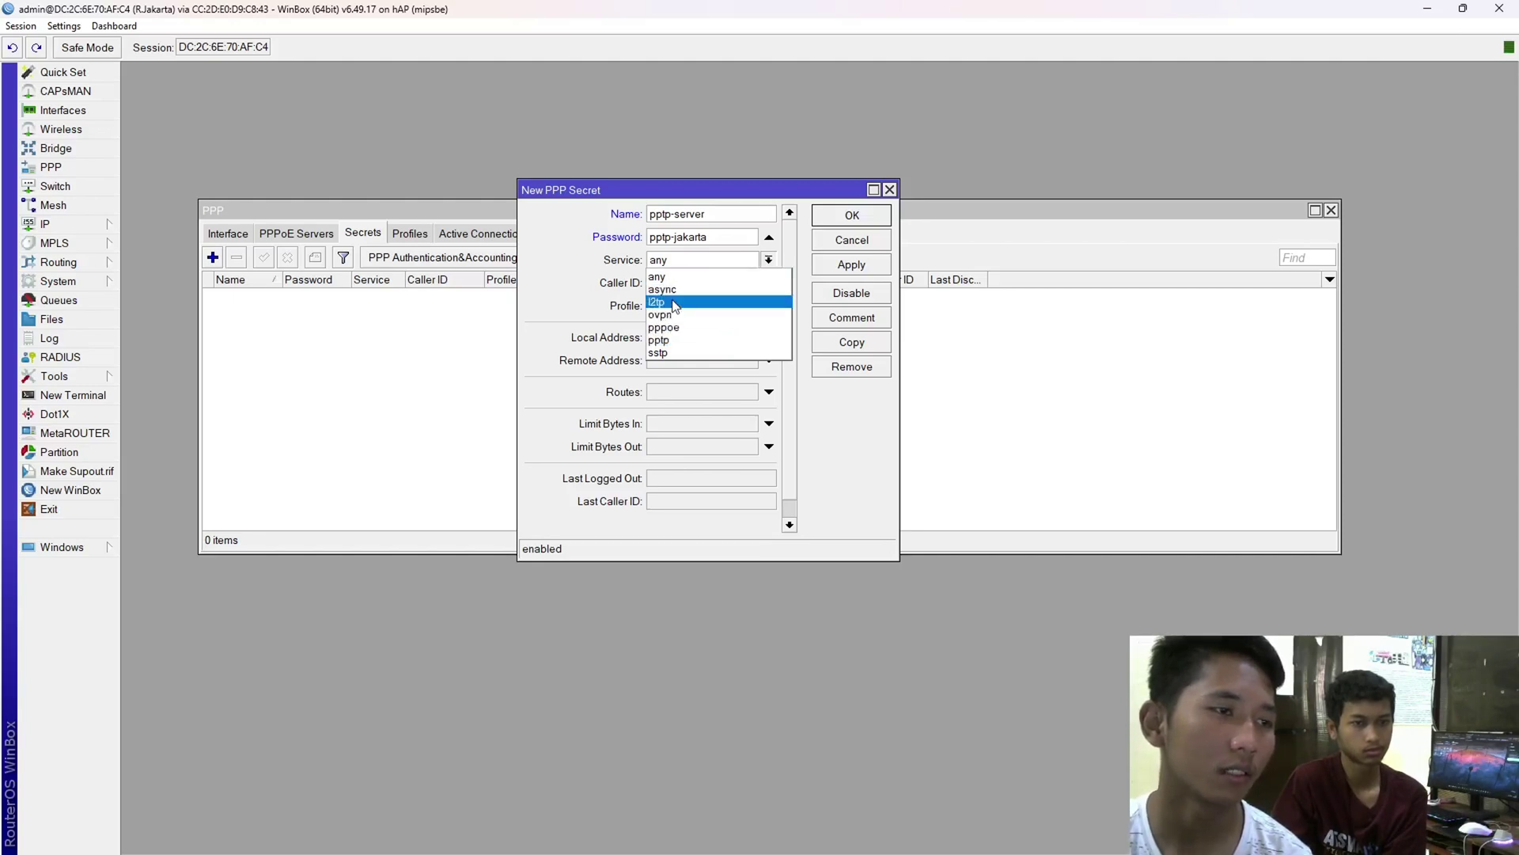
pyautogui.click(682, 340)
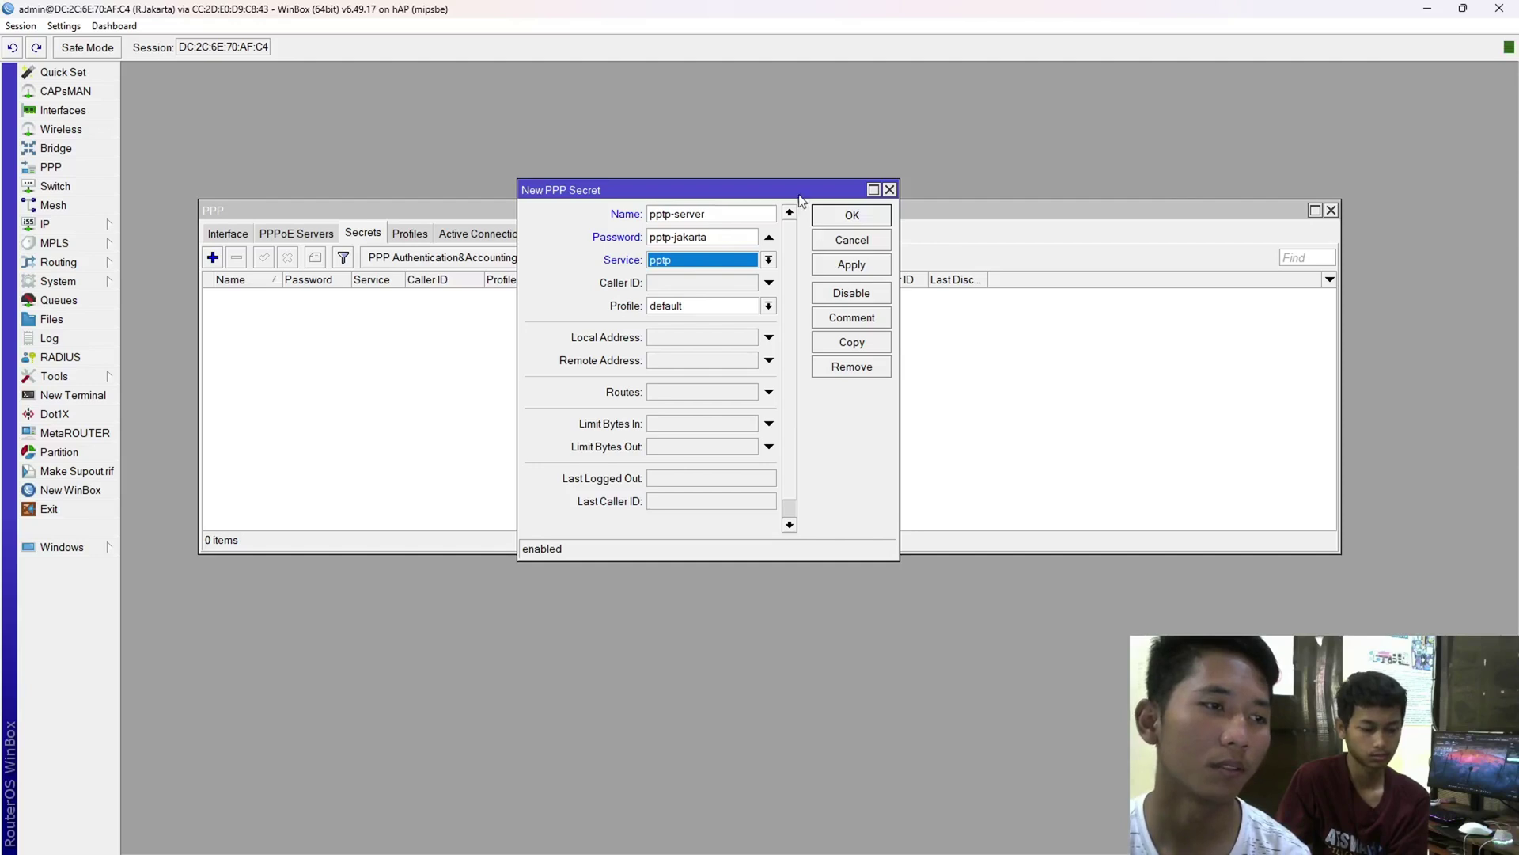
pyautogui.moveTo(793, 190); pyautogui.dragTo(781, 168)
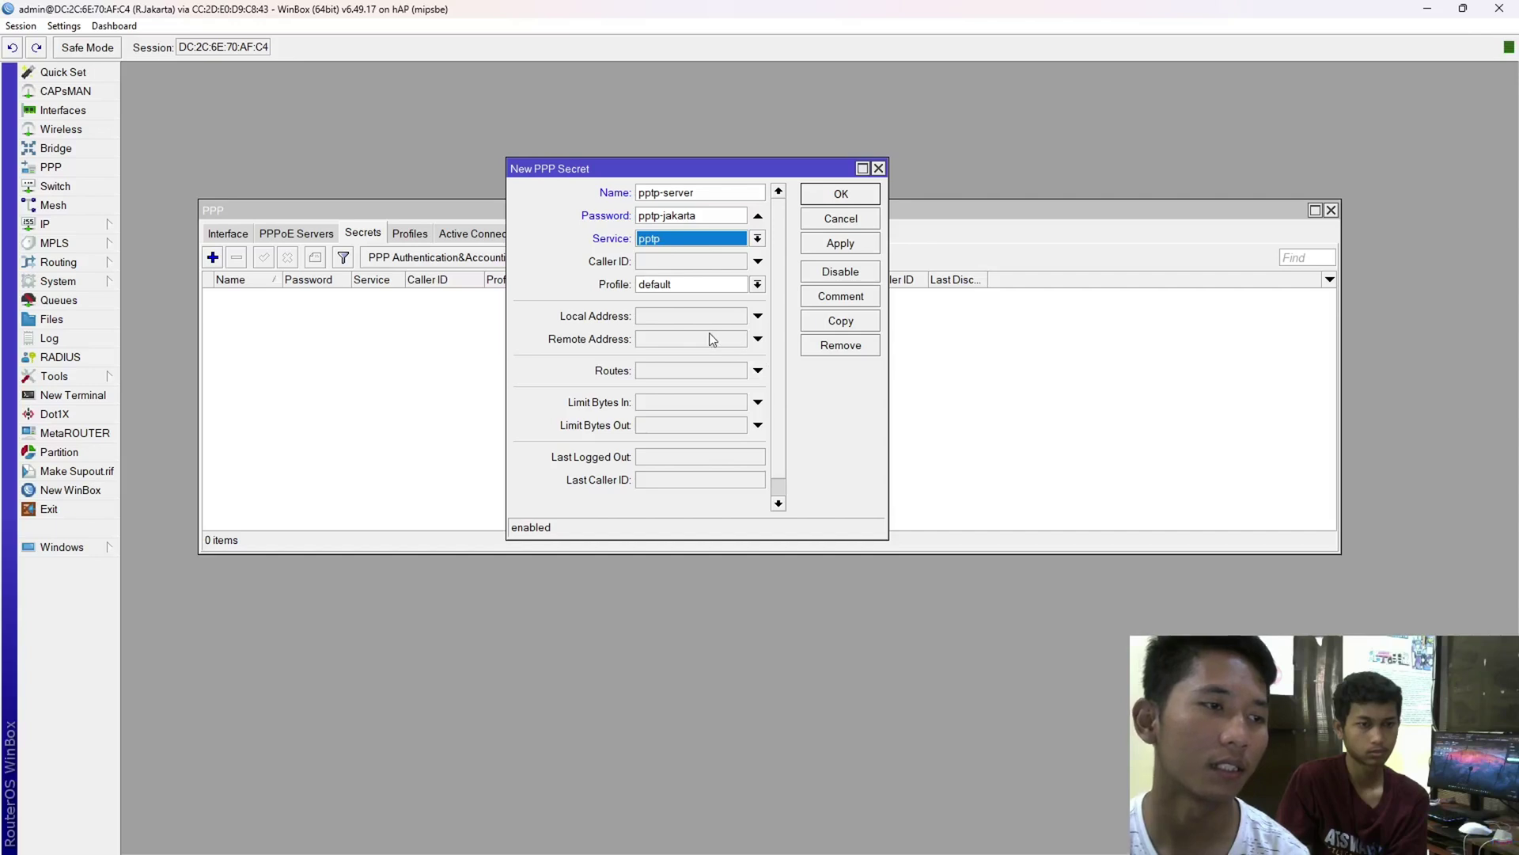
# - Give the pptp-server secret local address 10.1.1.1 and remote address 10.1.1.2, then save it
pyautogui.click(649, 320)
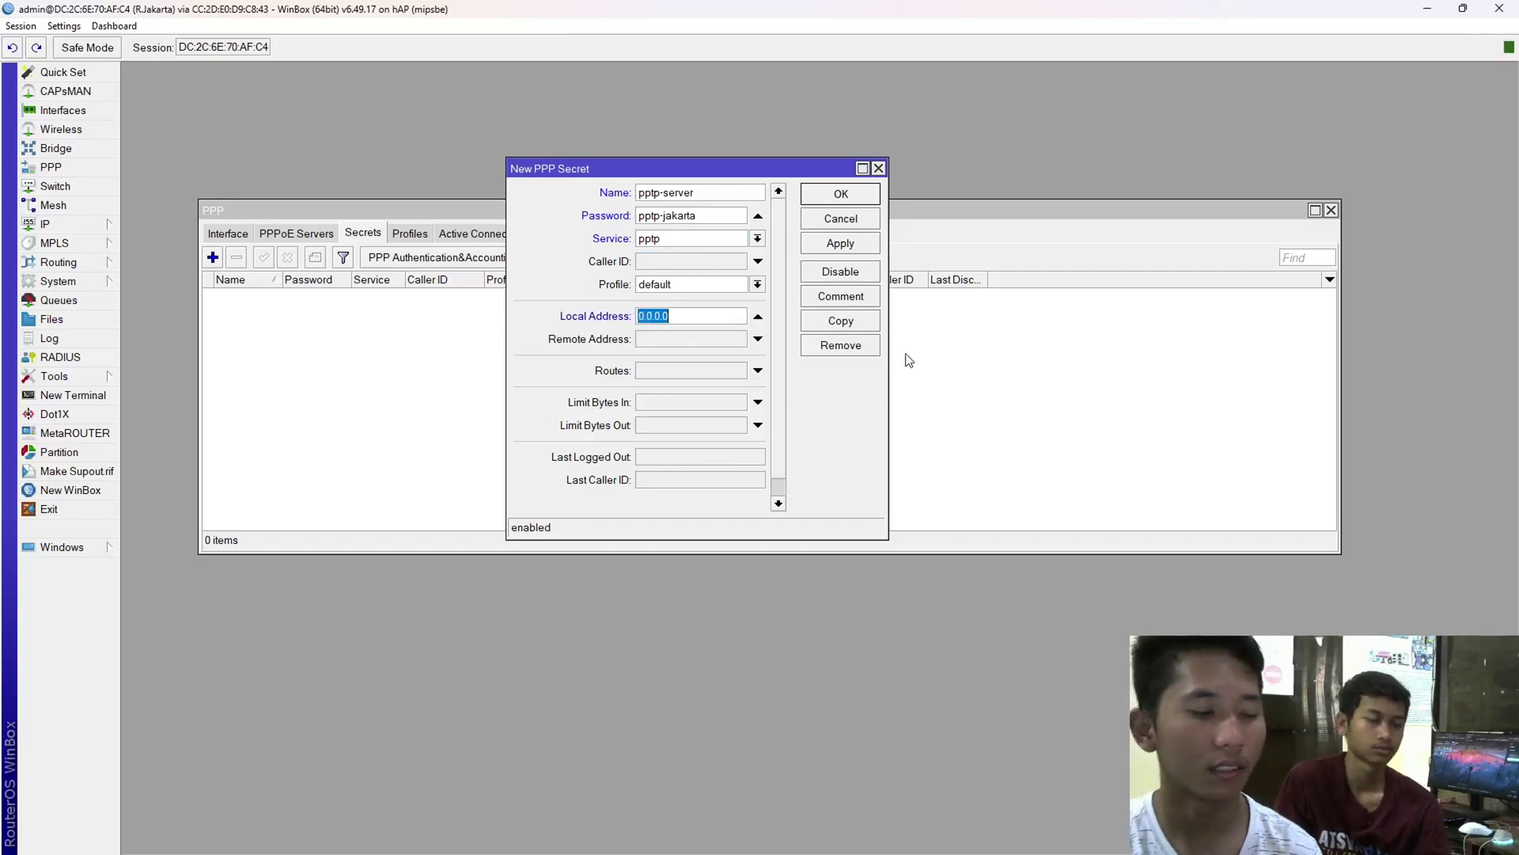
pyautogui.write('10.1.1.1')
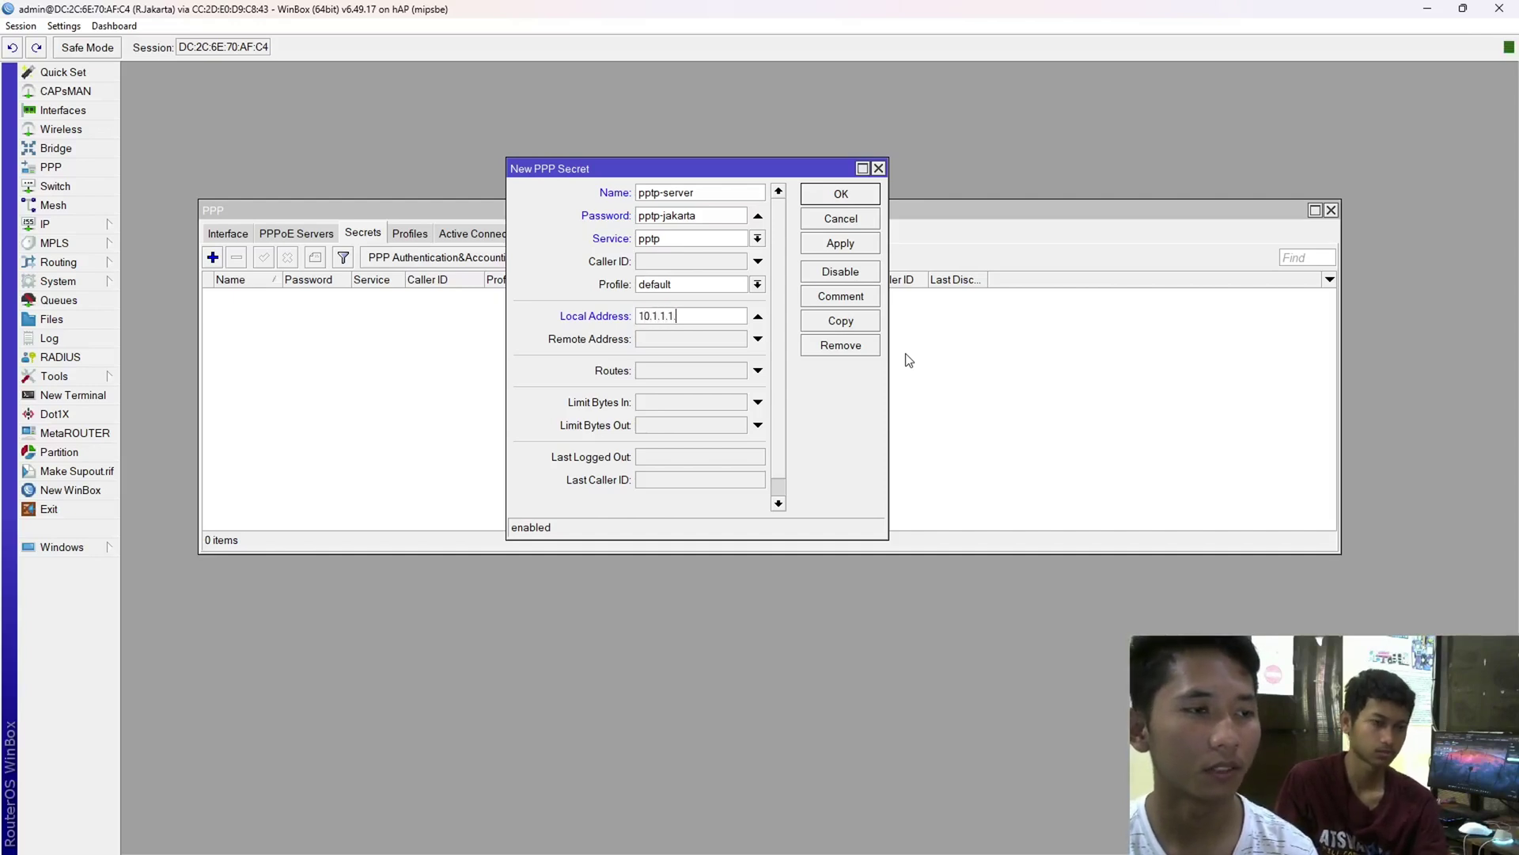
pyautogui.press('Tab')
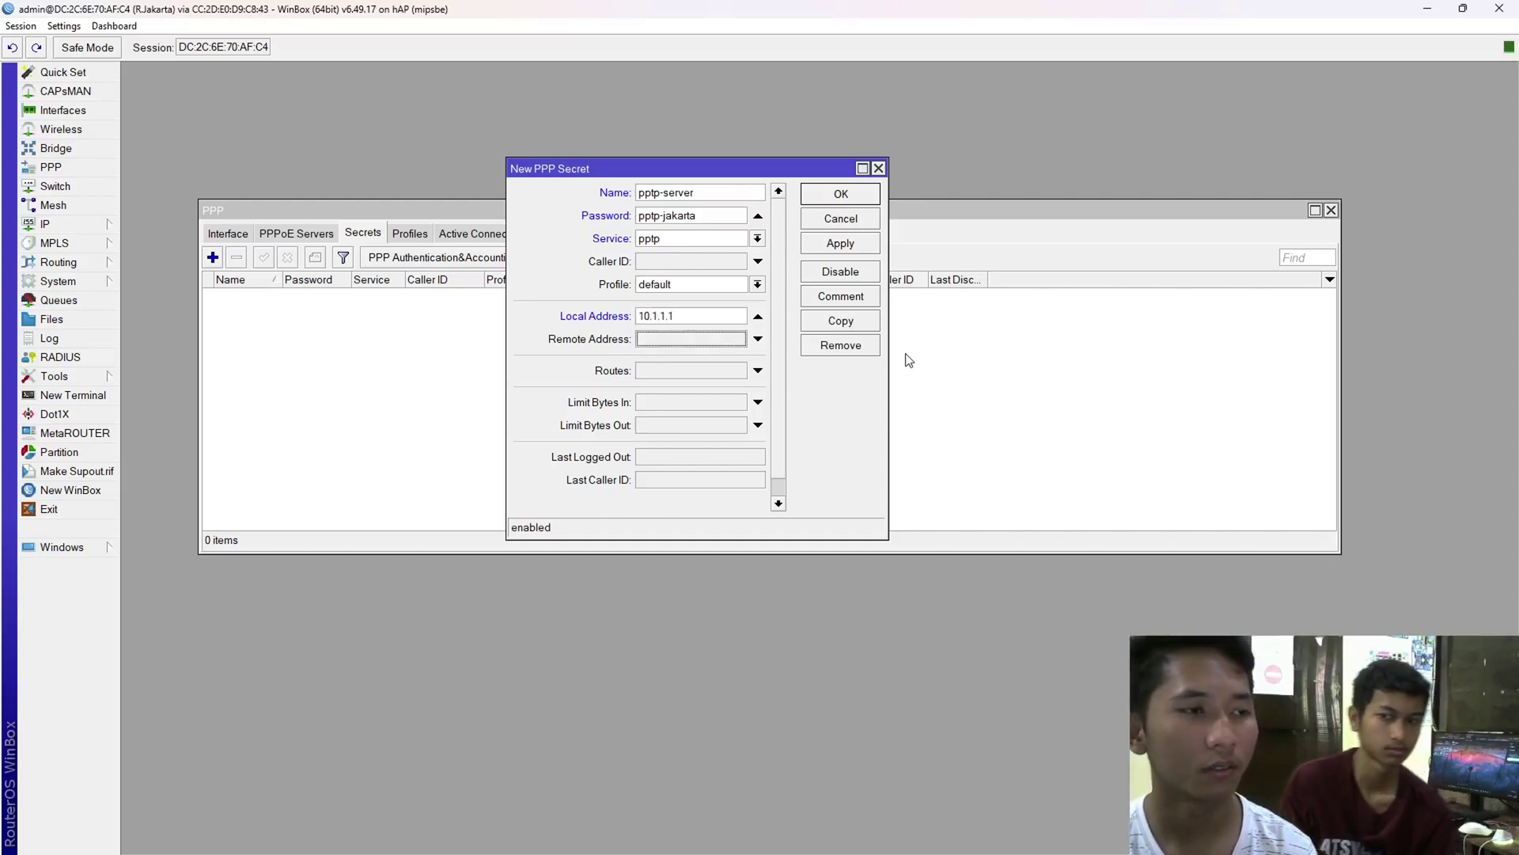
pyautogui.write('1')
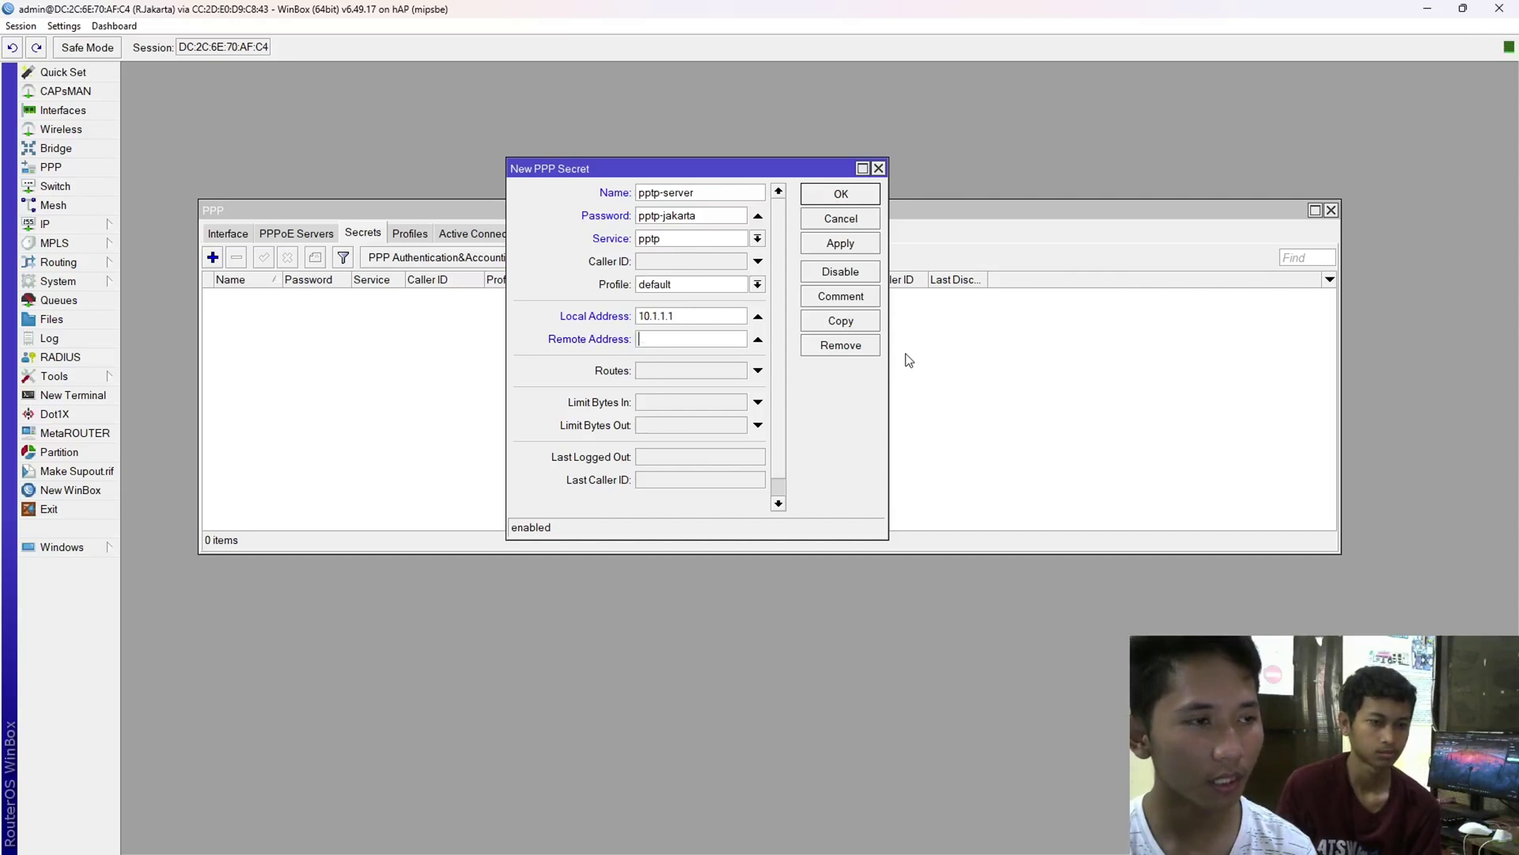
pyautogui.write('10.')
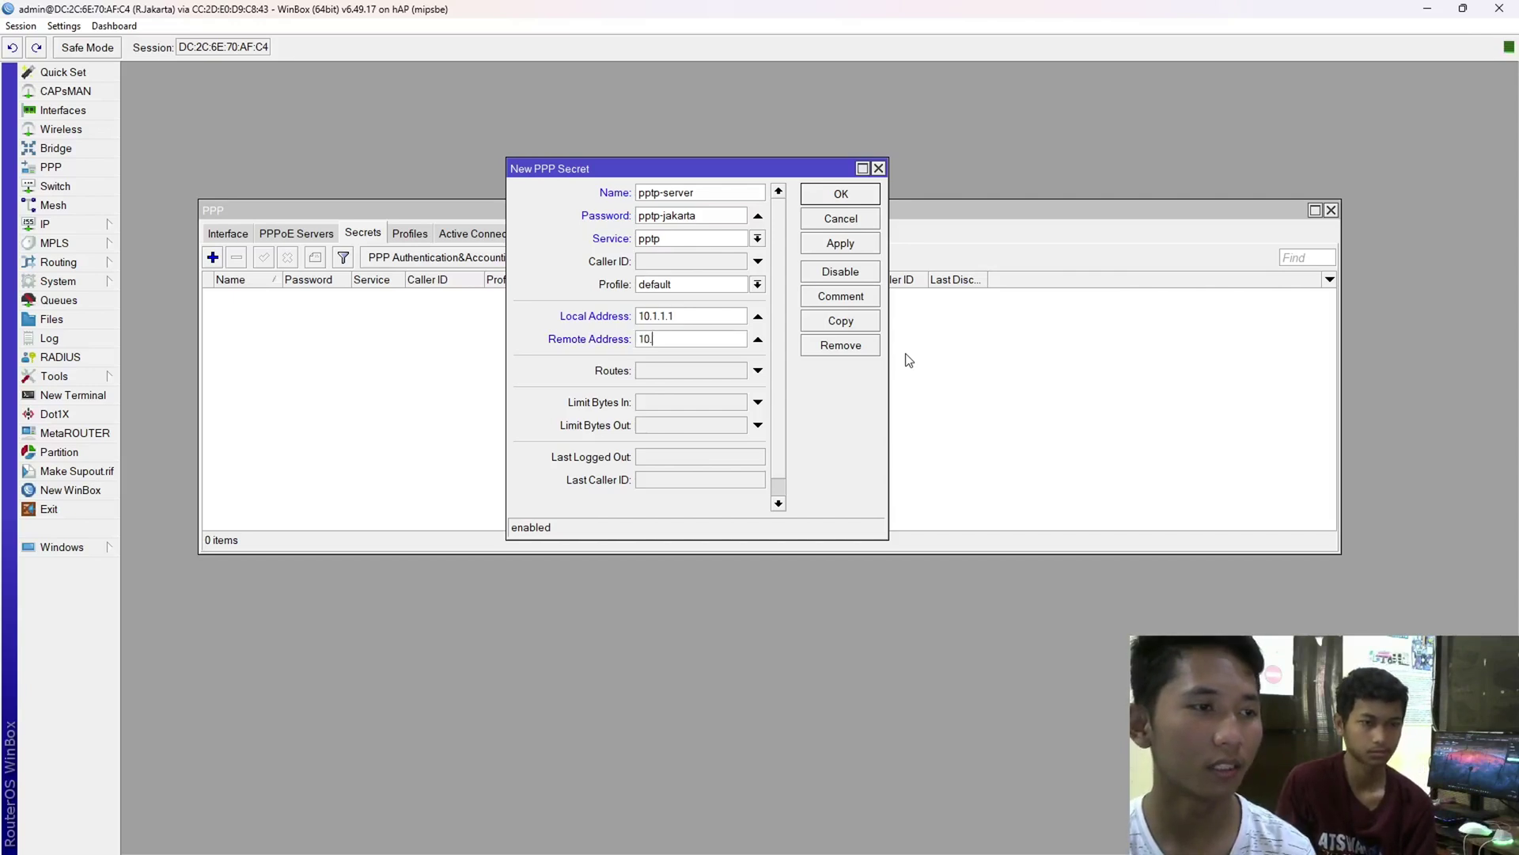
pyautogui.write('1.1.2')
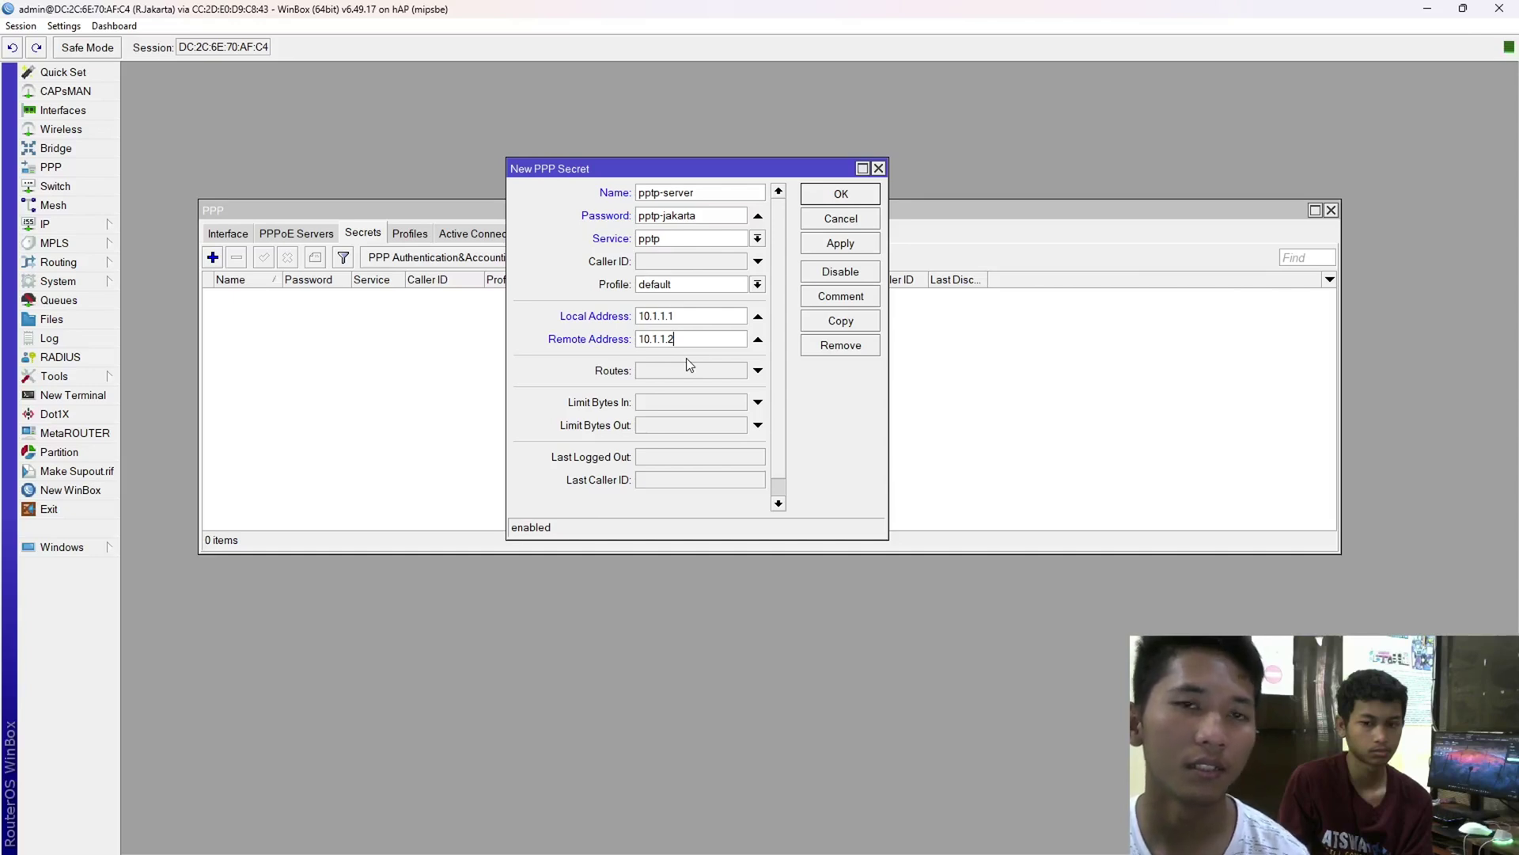
pyautogui.click(841, 245)
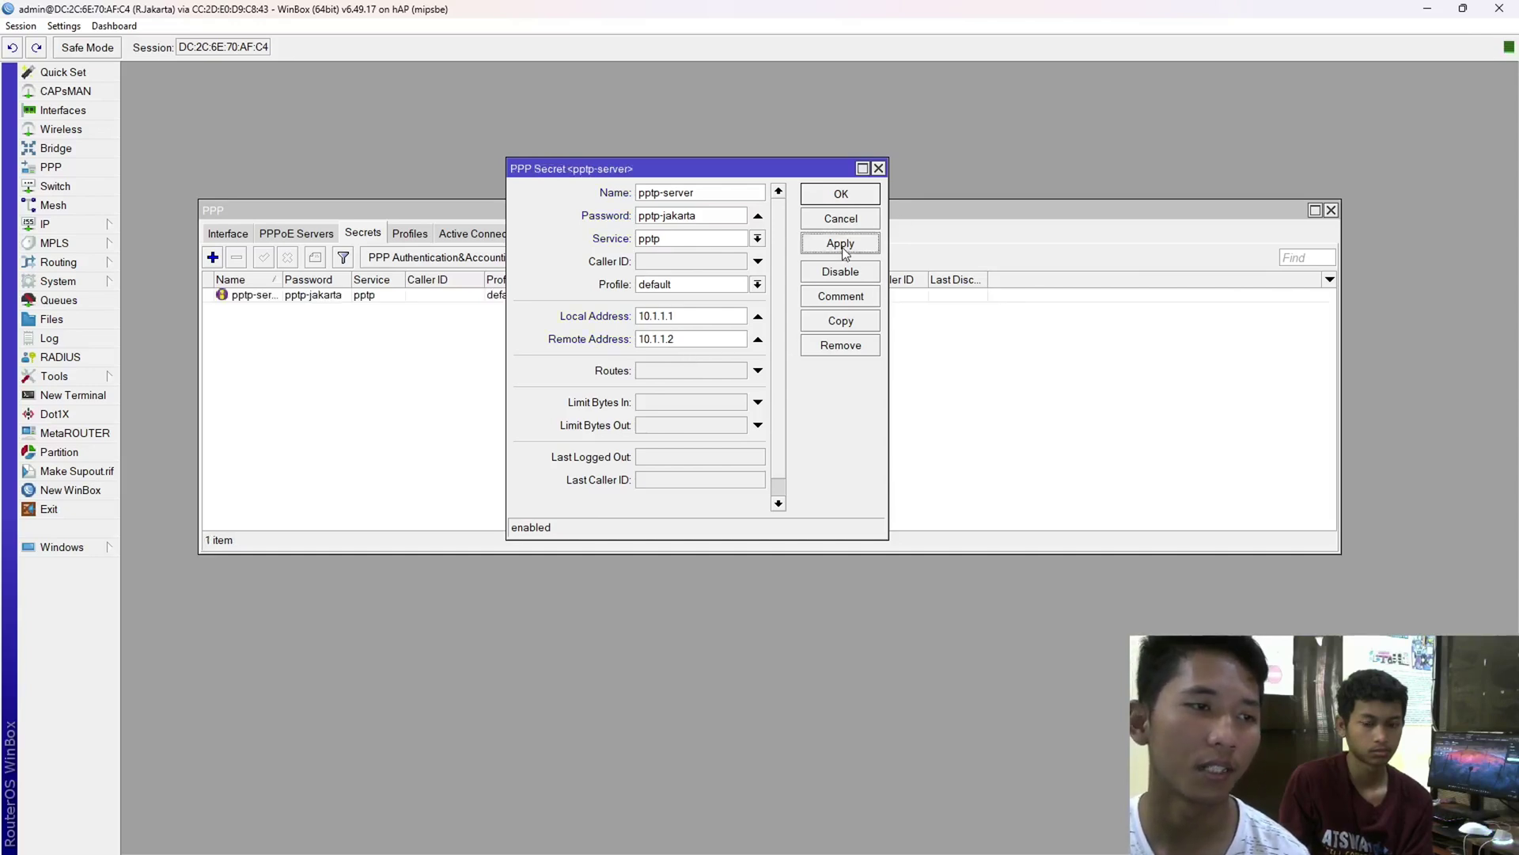
pyautogui.click(841, 194)
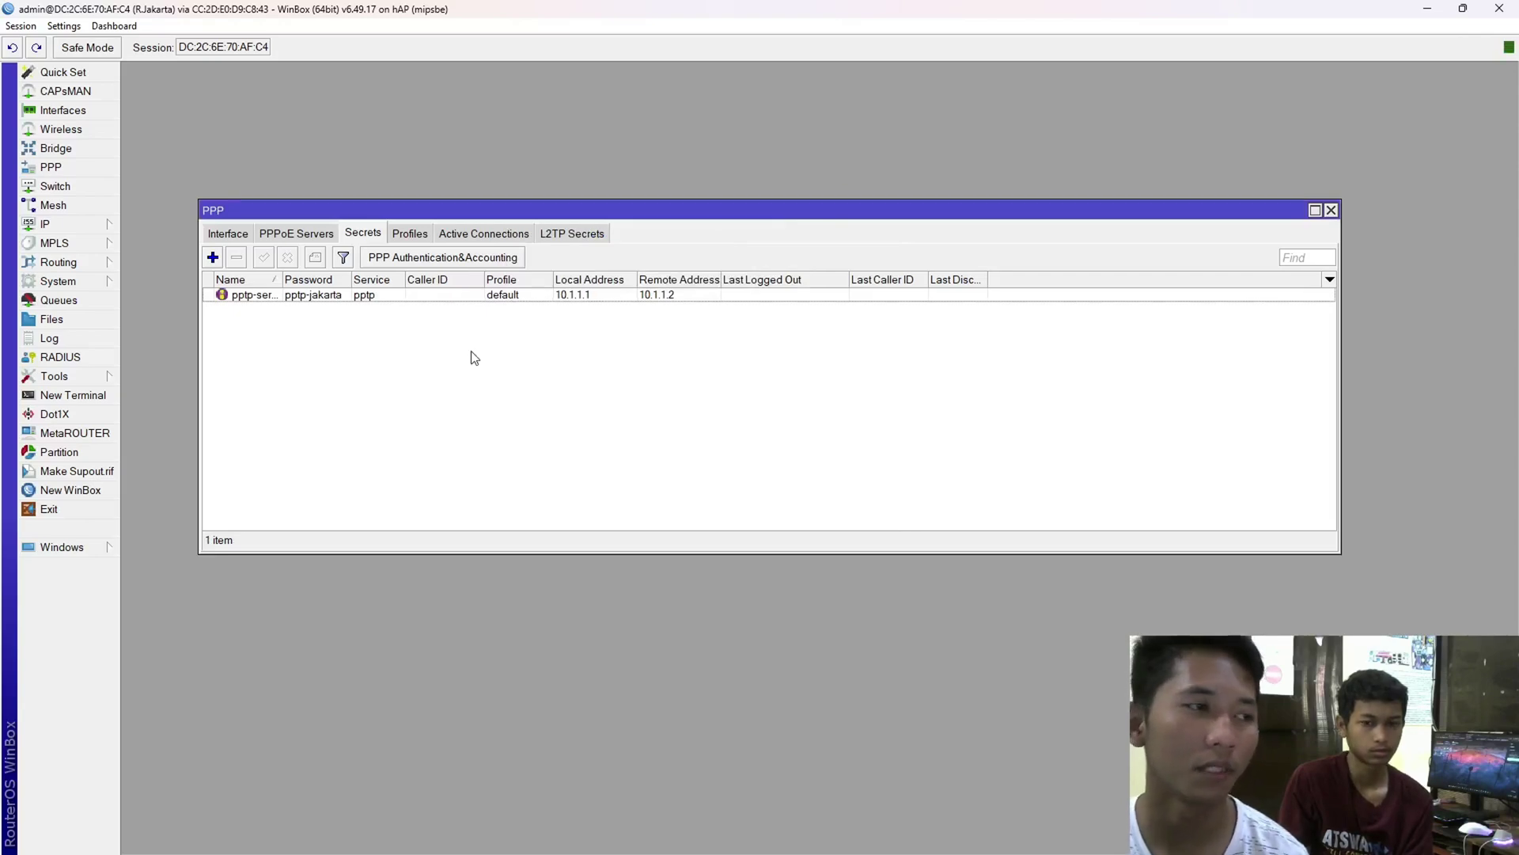
# - Bring the R.Surabaya WinBox session to full screen
pyautogui.click(530, 296)
pyautogui.click(544, 345)
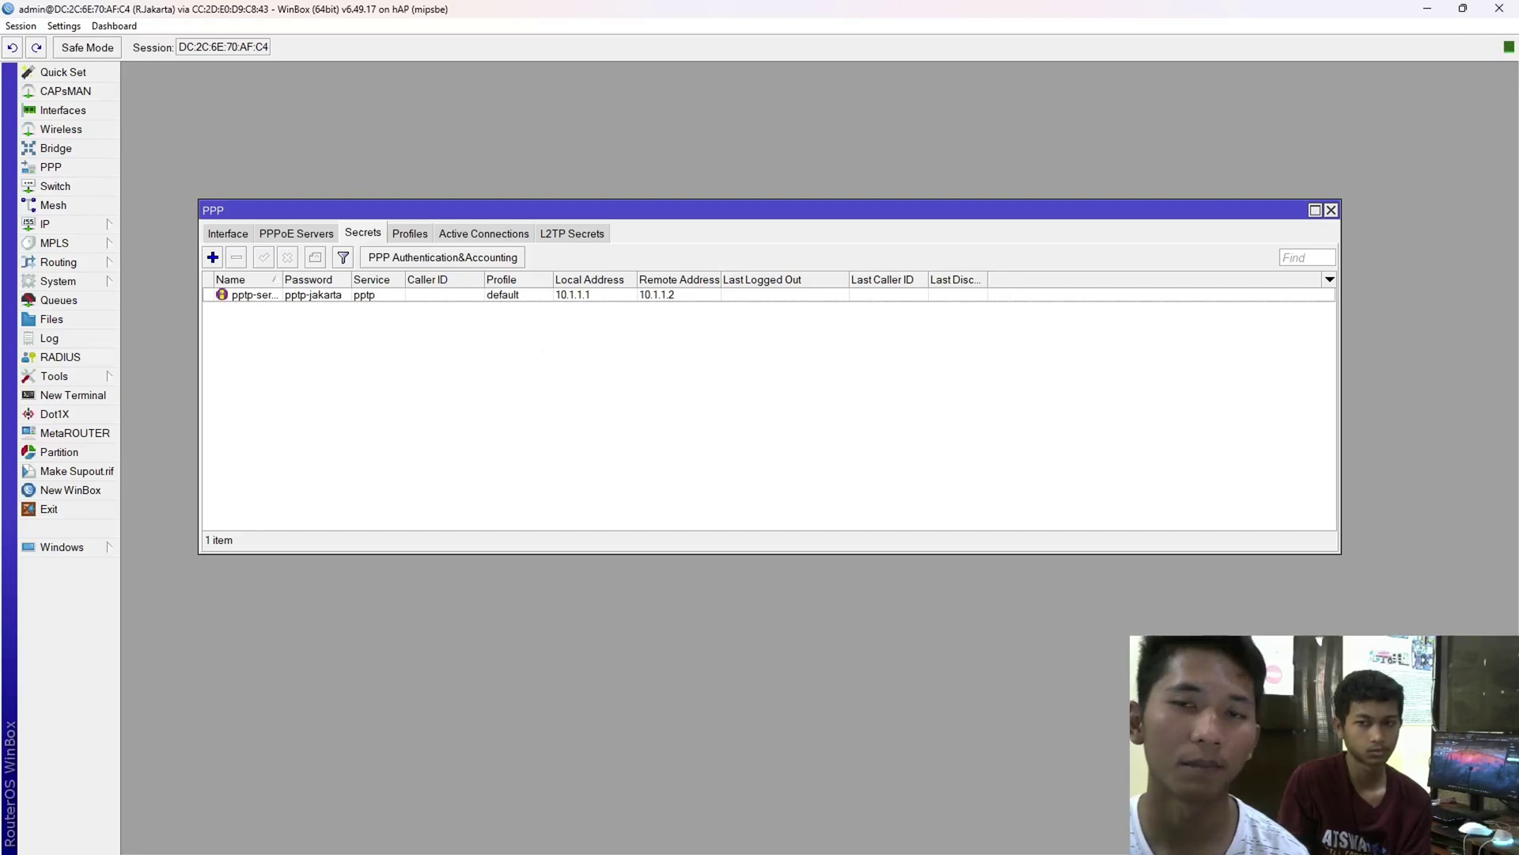
pyautogui.moveTo(1518, 159); pyautogui.dragTo(795, 2)
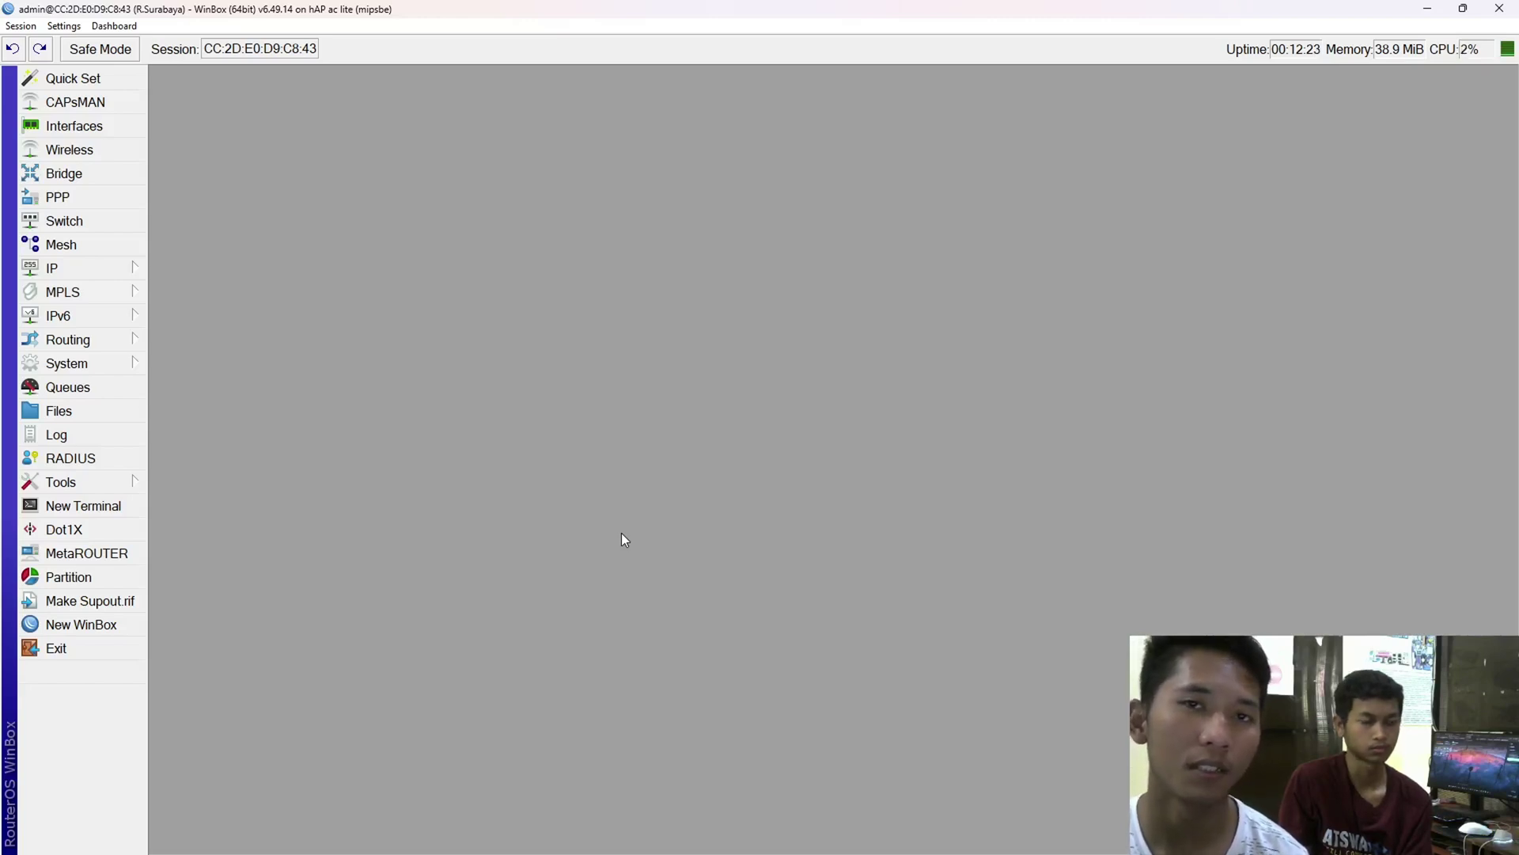
# - Open a terminal on R.Surabaya and copy 172.31.1.48 from R.Jakarta's address list
pyautogui.click(93, 510)
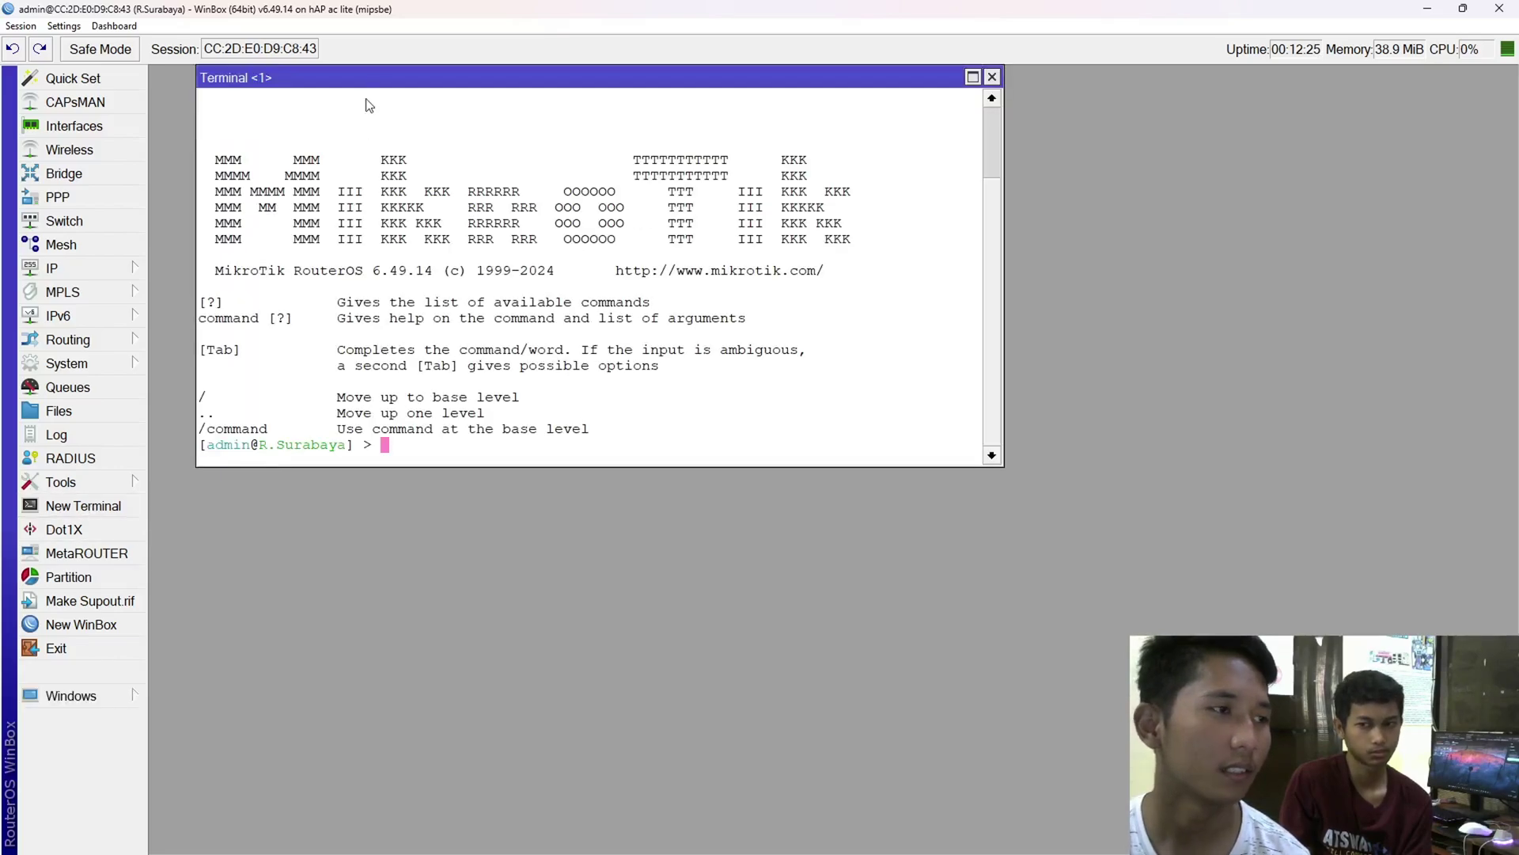
pyautogui.moveTo(373, 74); pyautogui.dragTo(532, 177)
pyautogui.hotkey('alt', 'Tab')
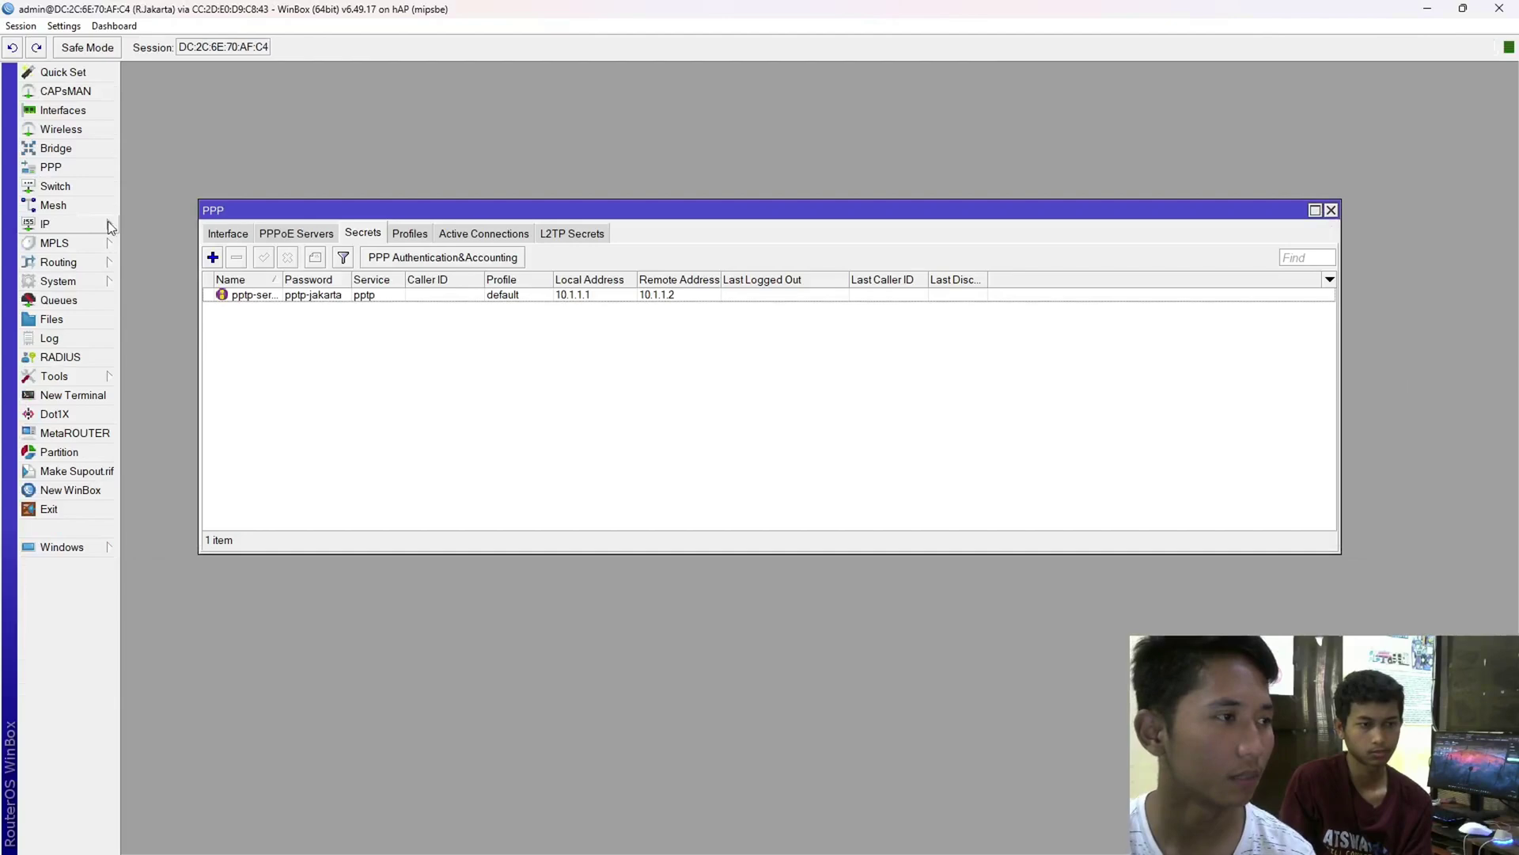
pyautogui.click(111, 227)
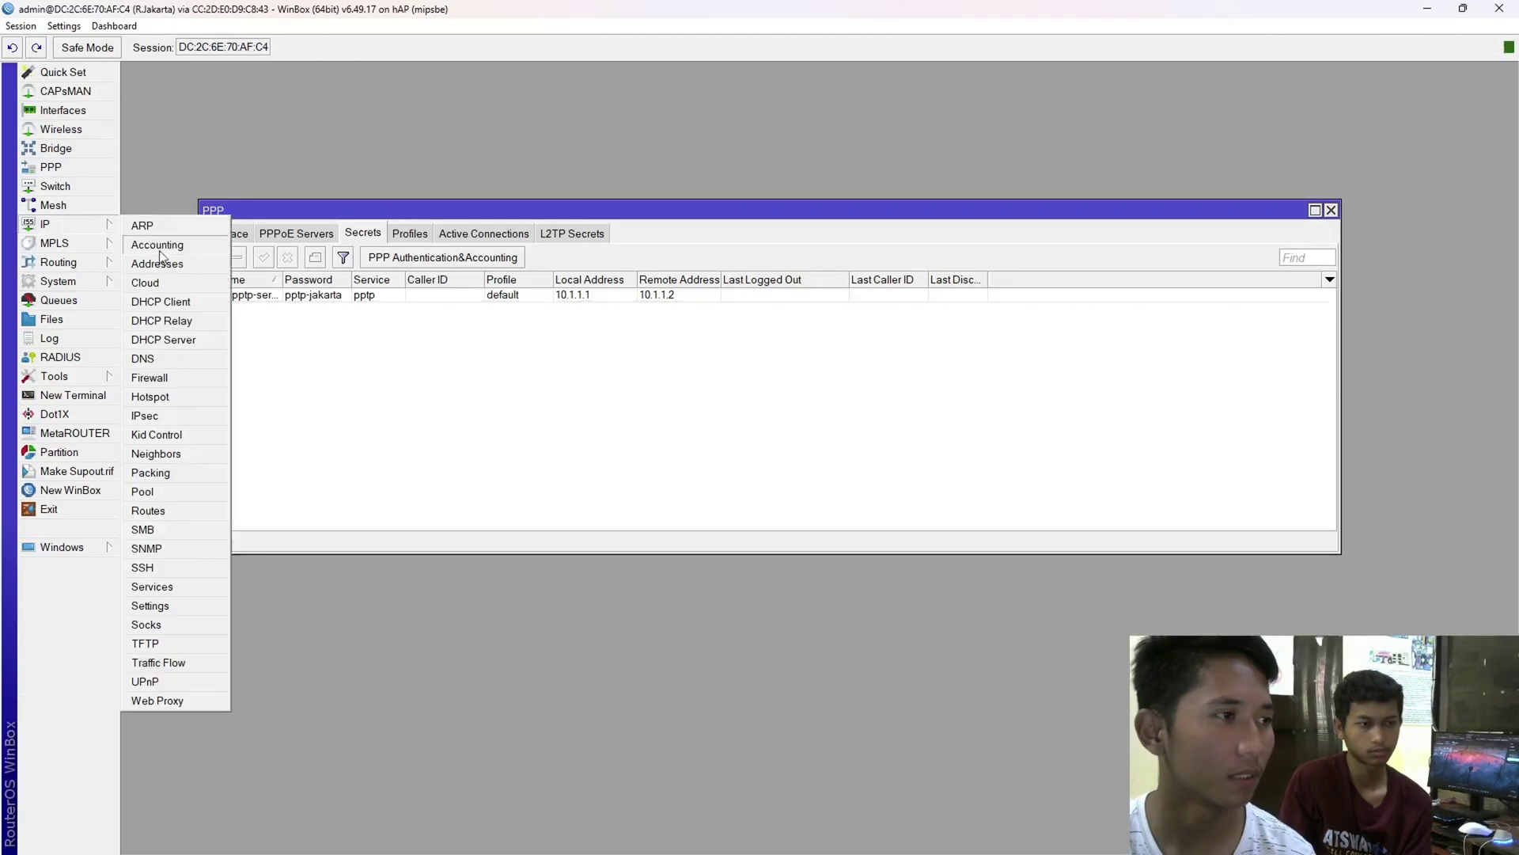
pyautogui.click(168, 269)
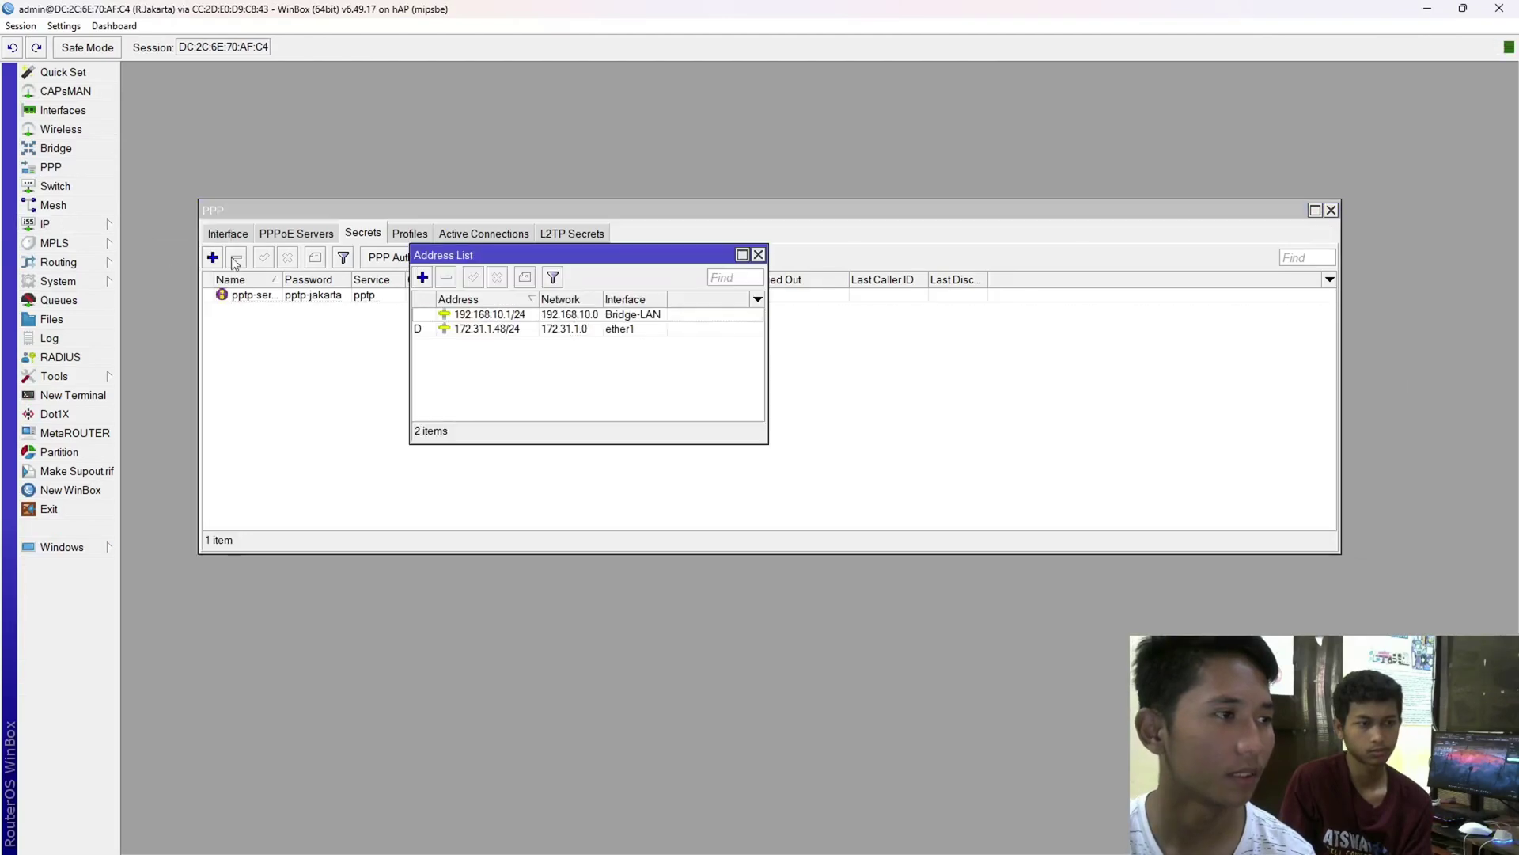
pyautogui.doubleClick(517, 329)
pyautogui.moveTo(665, 145); pyautogui.dragTo(534, 157)
pyautogui.hotkey('ctrl', 'c')
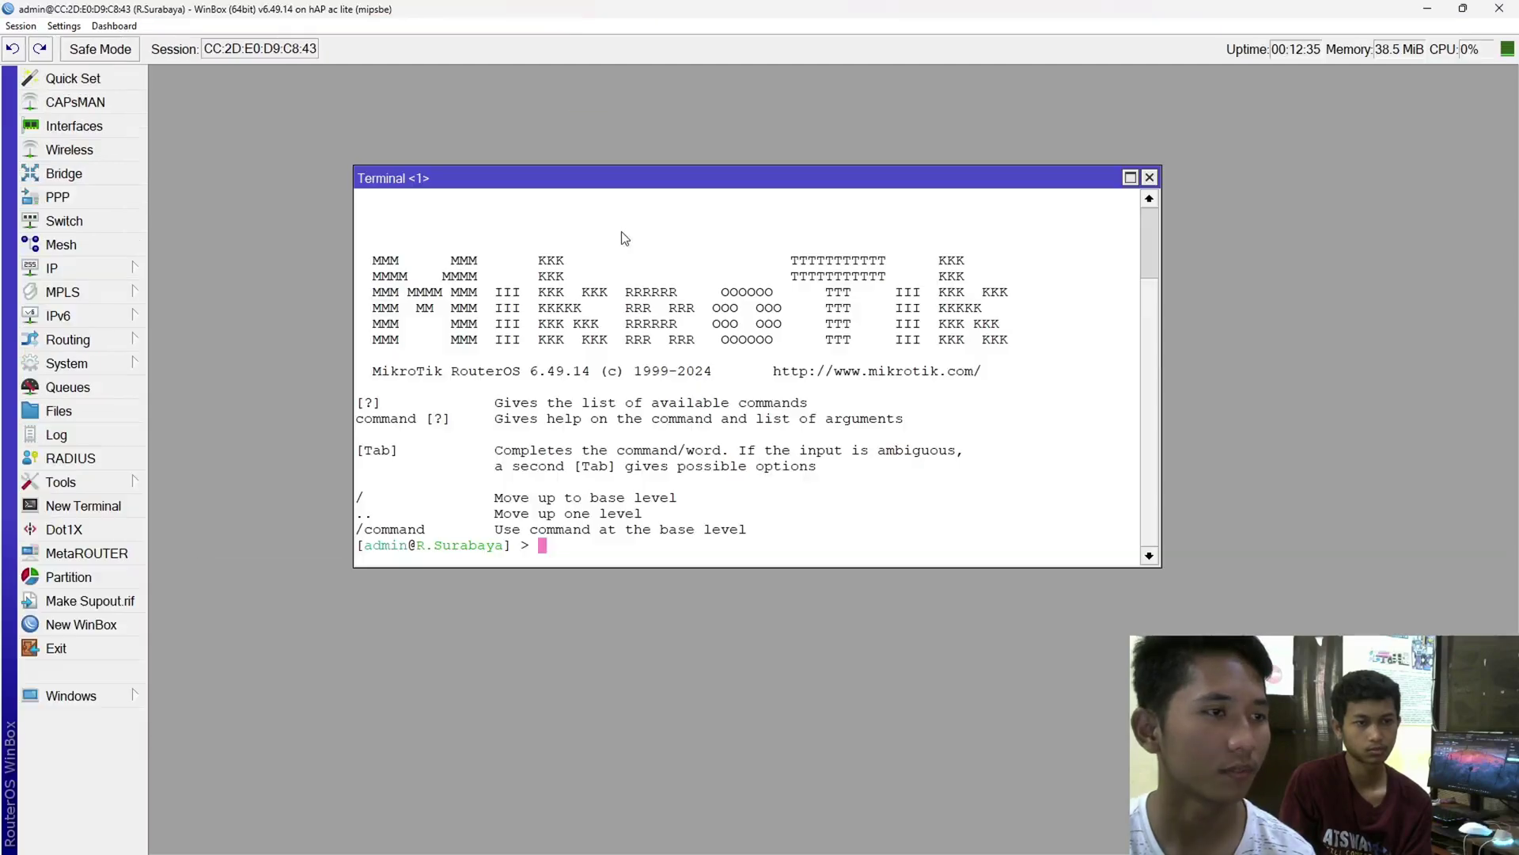
# - Ping 172.31.1.48 from R.Surabaya, getting 6/6 replies with 0% loss, then close the terminal
pyautogui.write('ping')
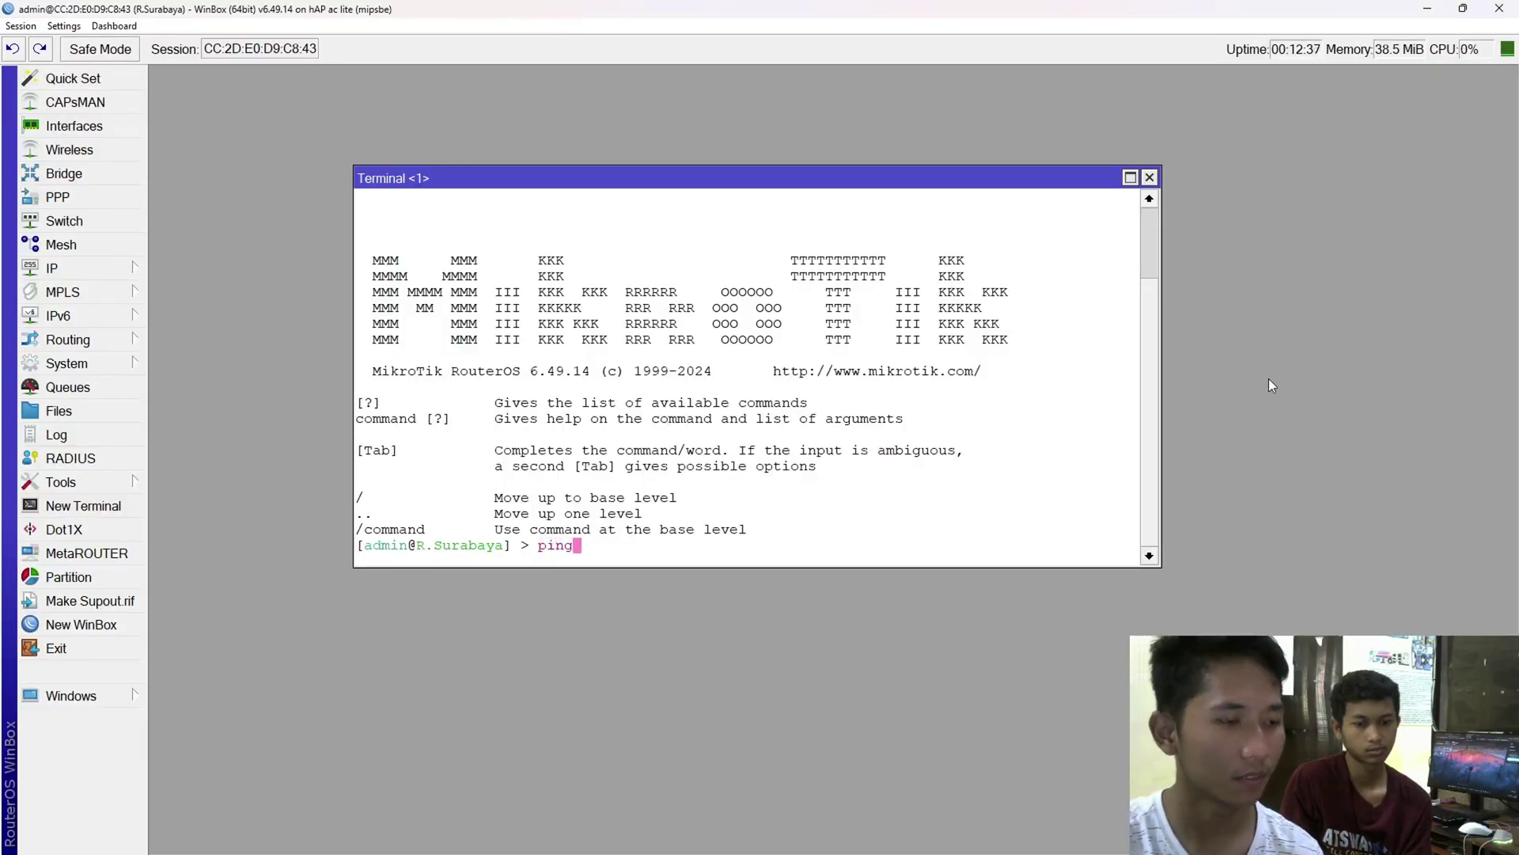
pyautogui.hotkey('ctrl', 'v')
pyautogui.press('Return')
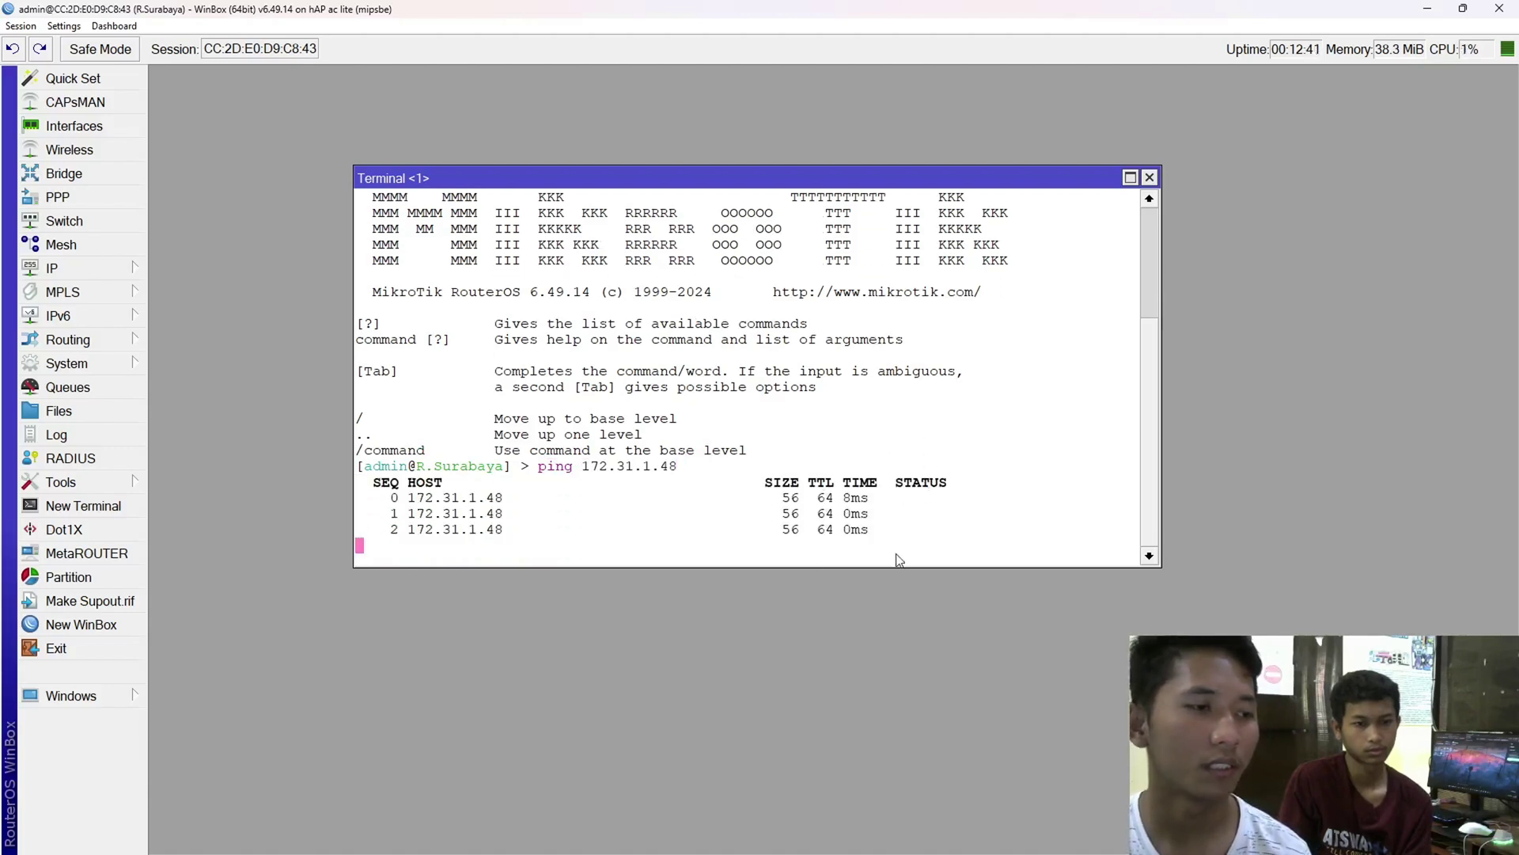
pyautogui.moveTo(898, 546); pyautogui.dragTo(392, 459)
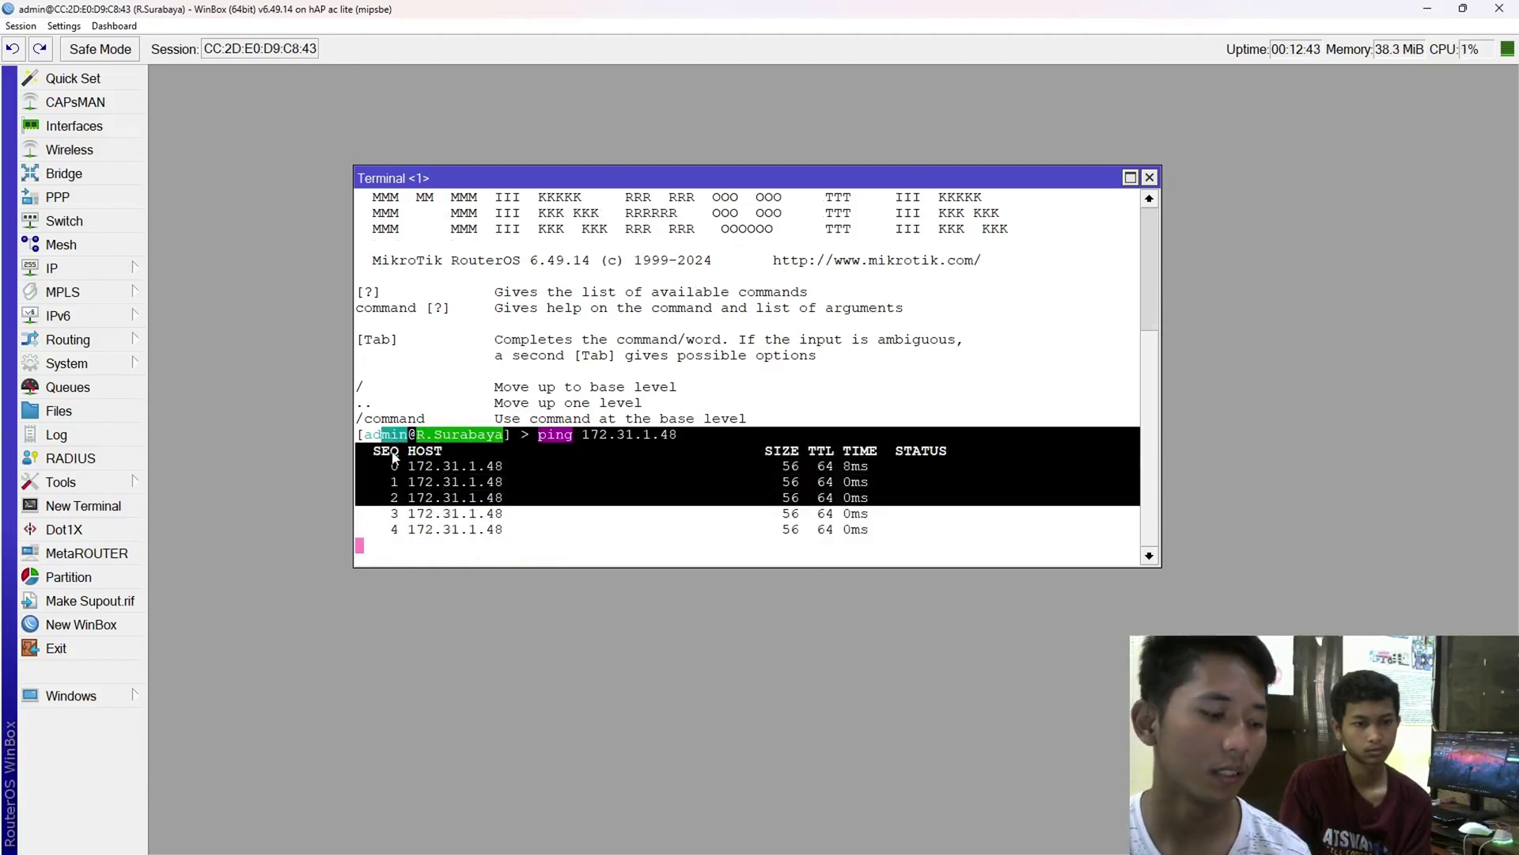
pyautogui.hotkey('ctrl', 'c')
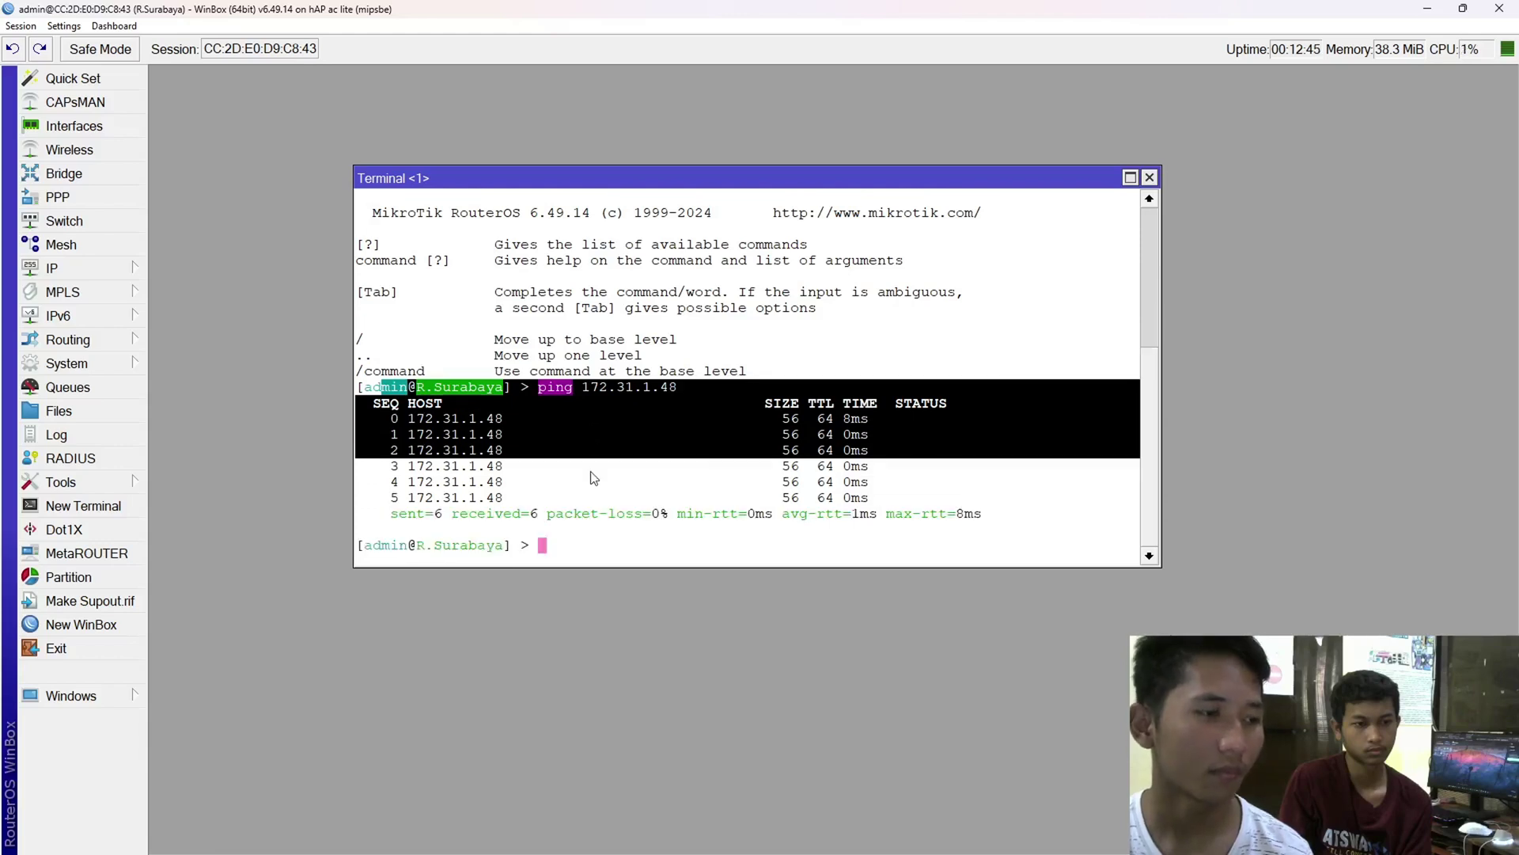
pyautogui.click(608, 475)
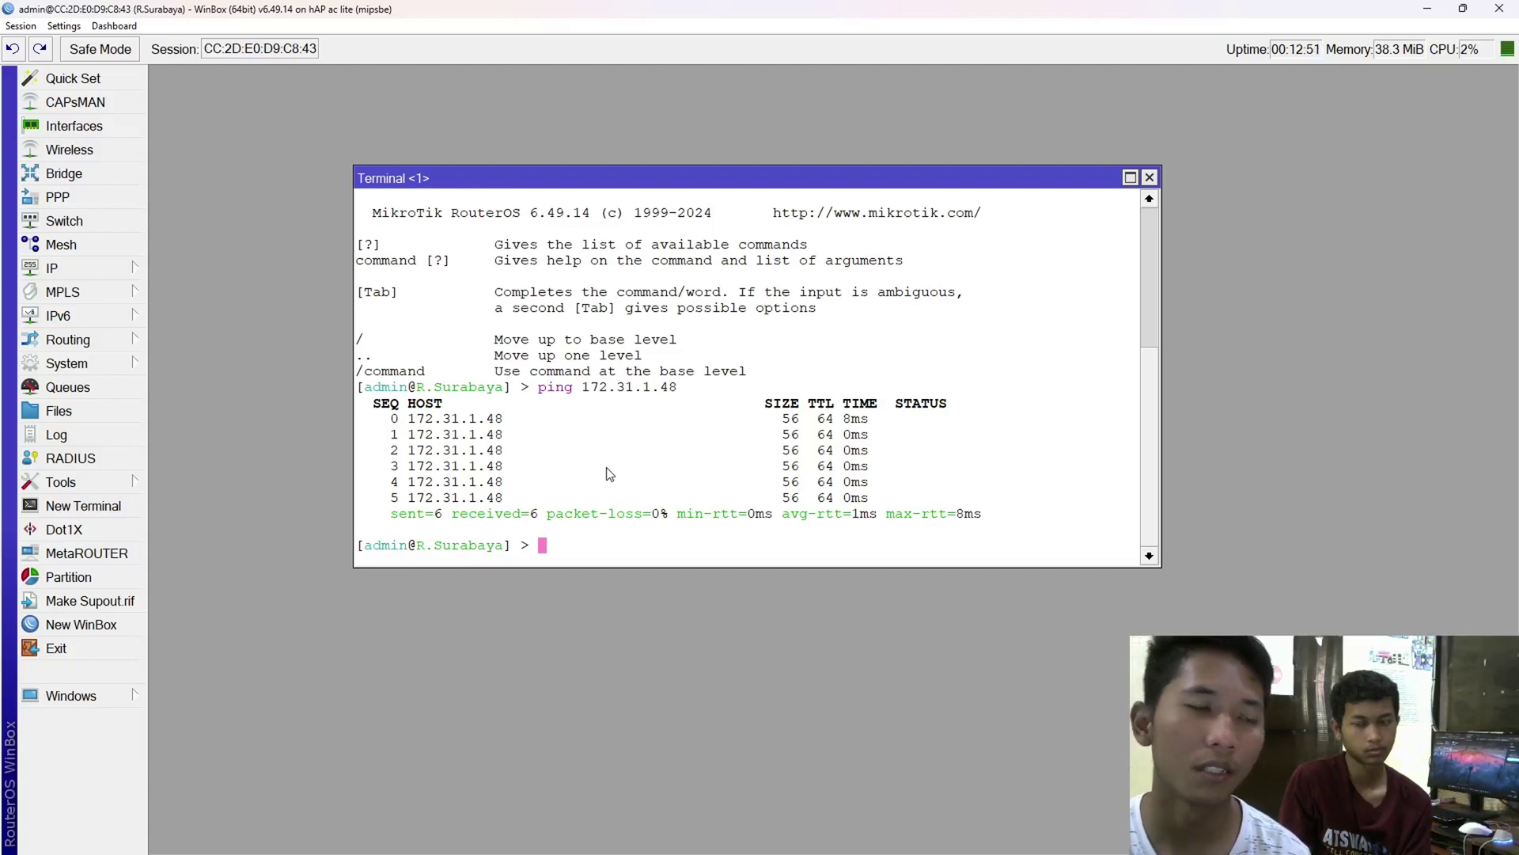
pyautogui.click(1149, 177)
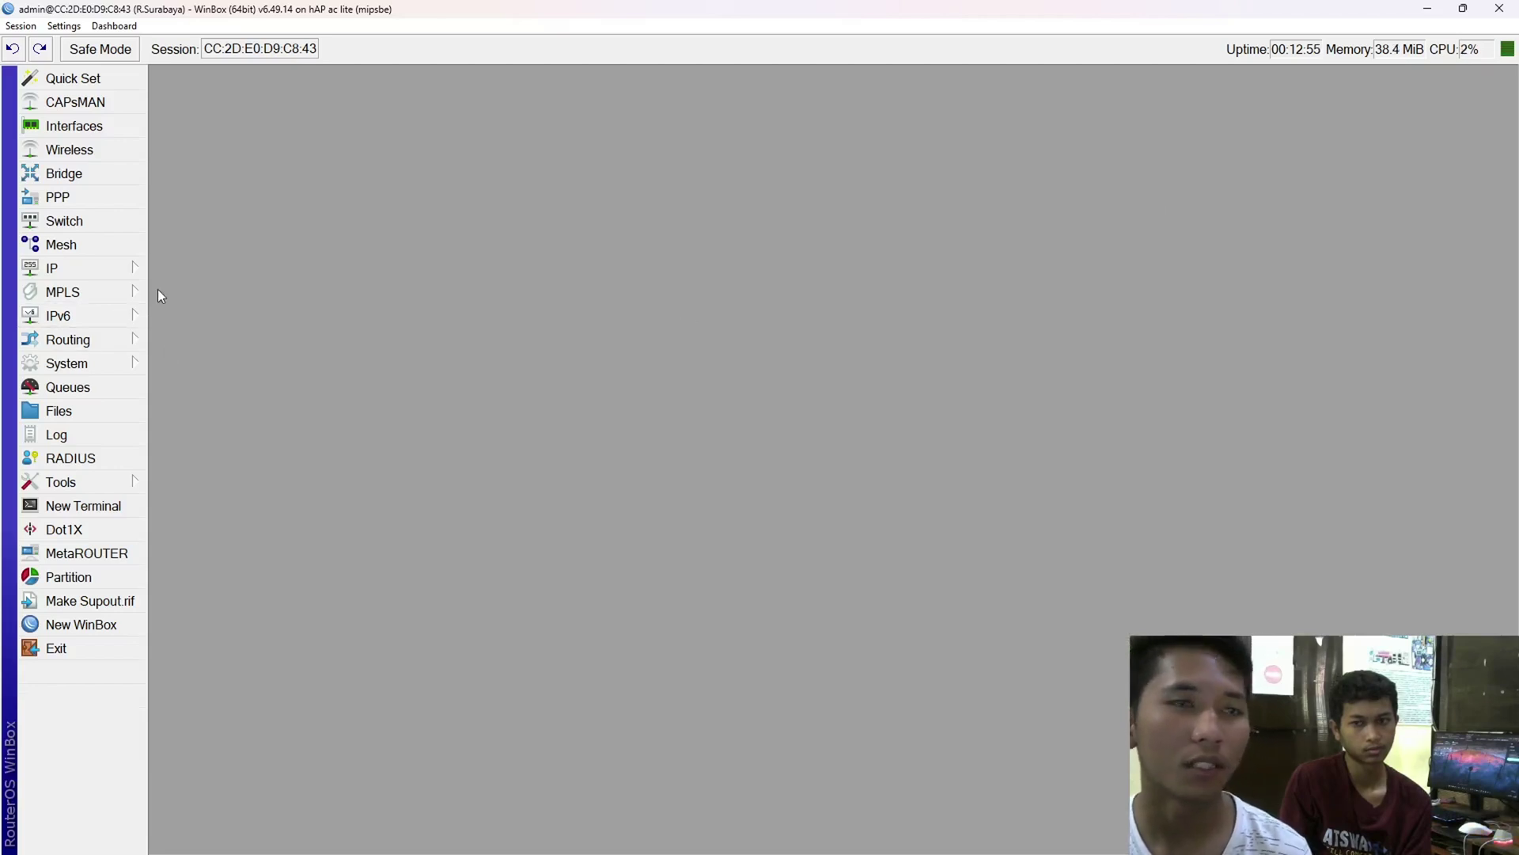
# - Add a new PPTP Client interface from the PPP interfaces list
pyautogui.click(38, 200)
pyautogui.click(187, 248)
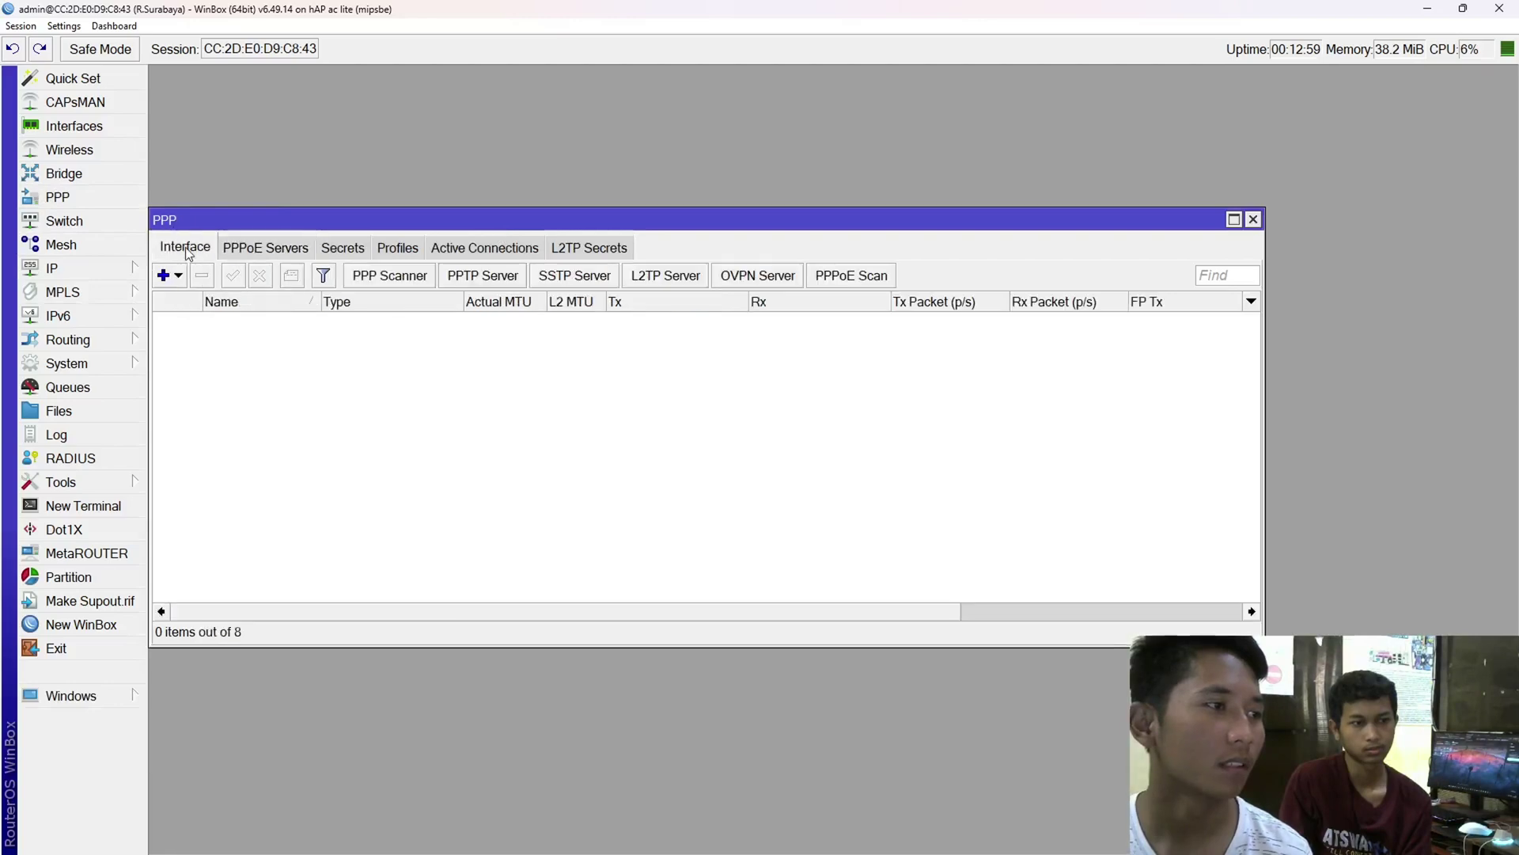
pyautogui.click(165, 276)
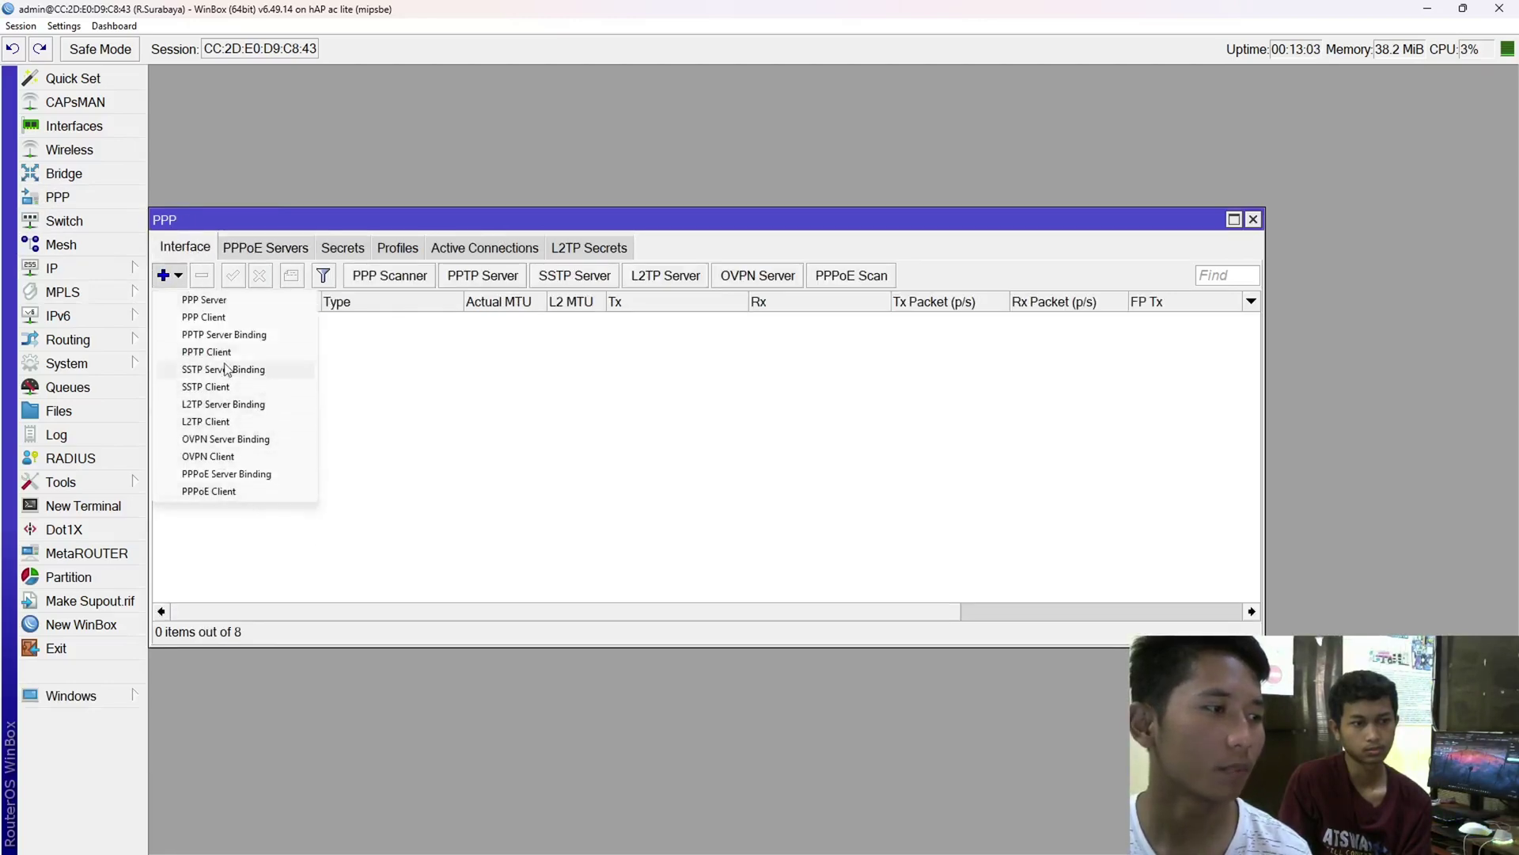
pyautogui.click(225, 354)
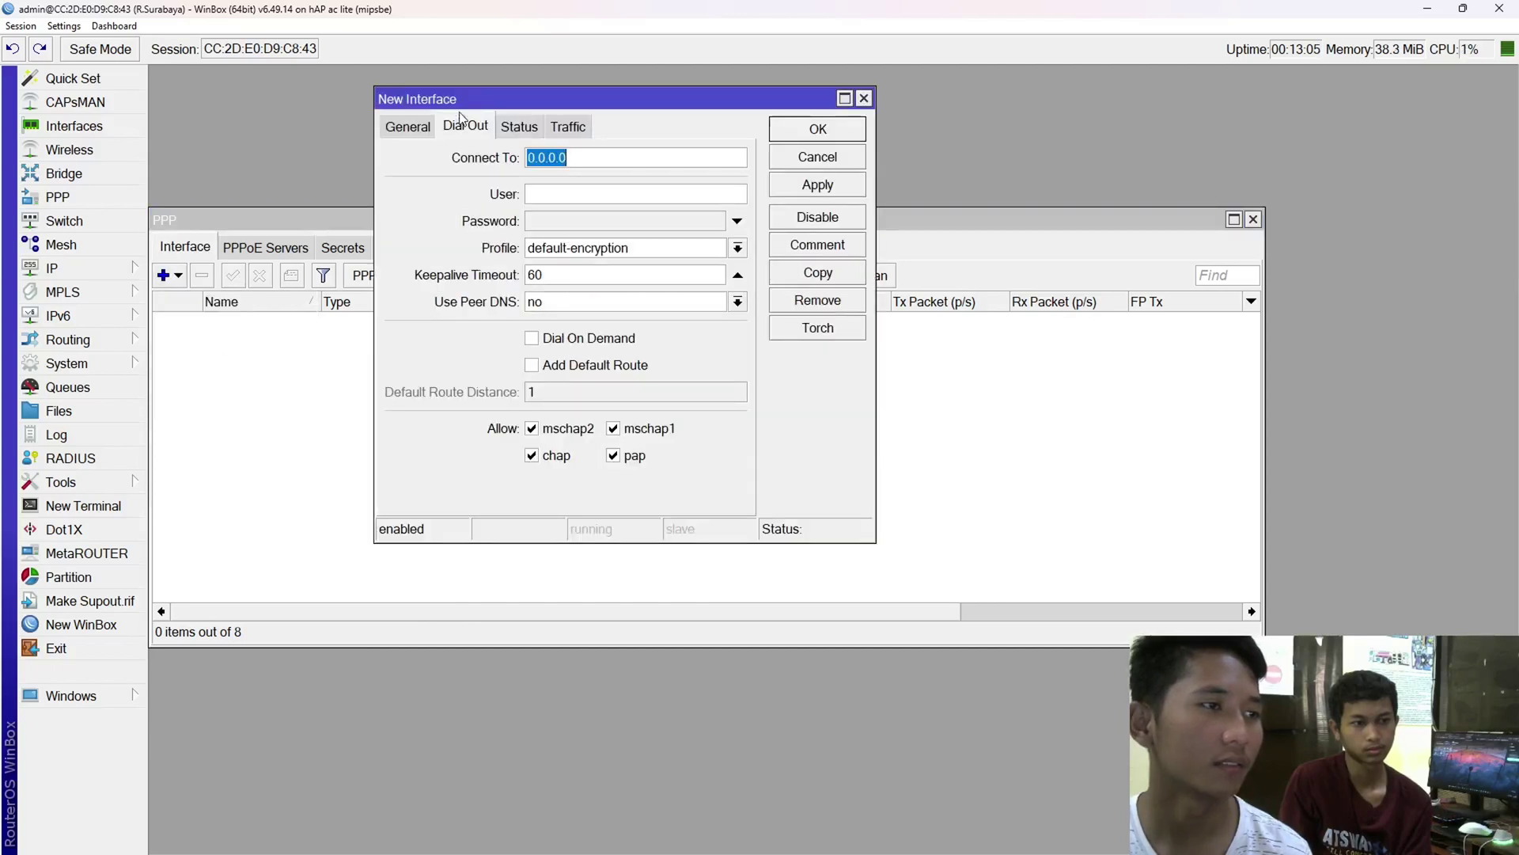
pyautogui.moveTo(463, 99); pyautogui.dragTo(537, 117)
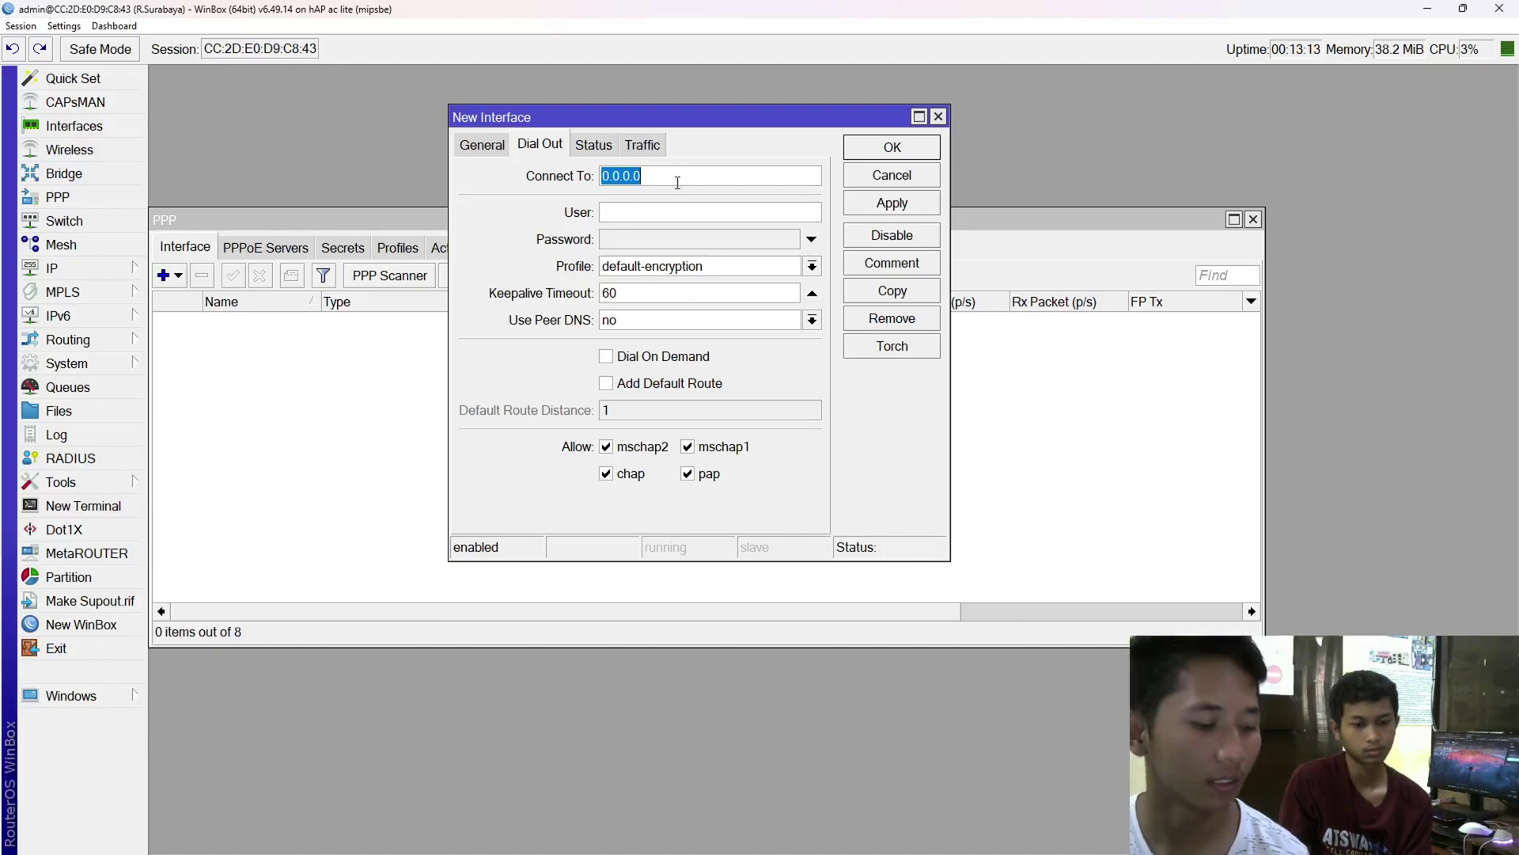
# - Set the client's dial-out Connect To address to 172.31.1.48
pyautogui.hotkey('ctrl', 'v')
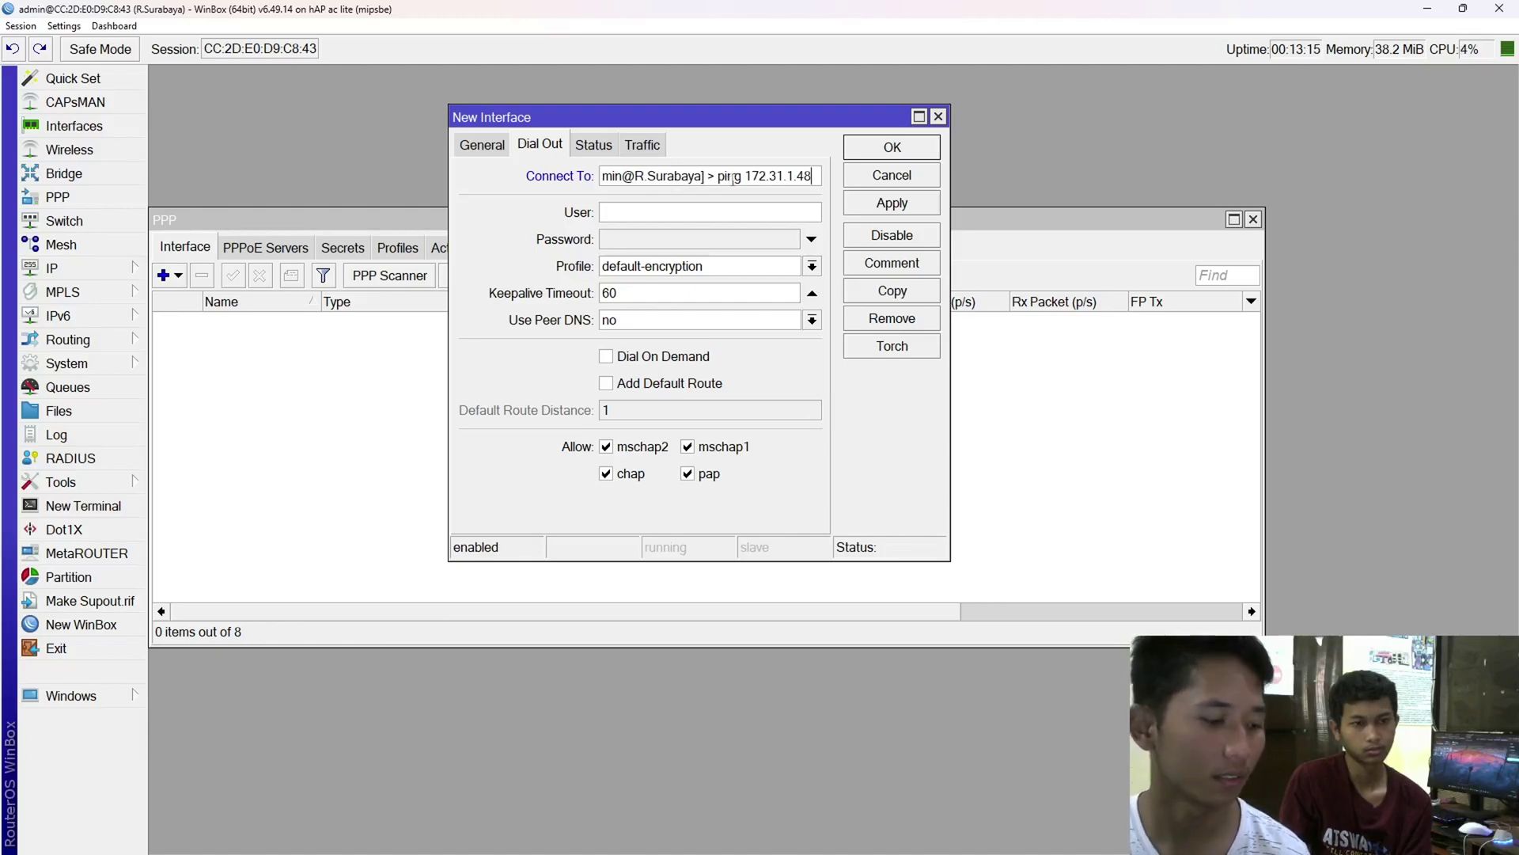
pyautogui.hotkey('ctrl', 'a')
pyautogui.press('End')
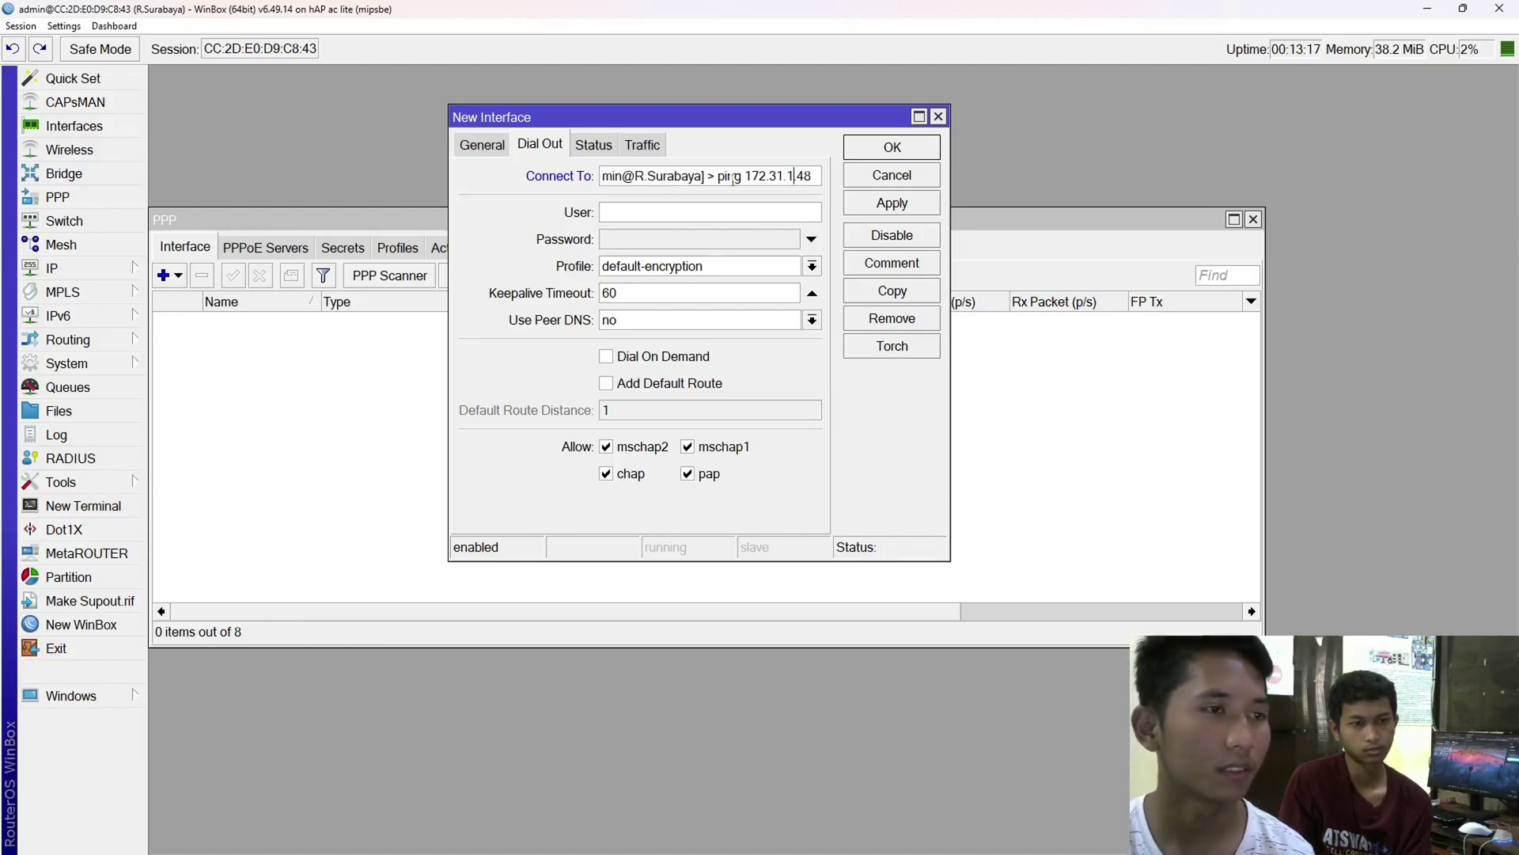
pyautogui.press('Left')
pyautogui.press('Left')
pyautogui.press('Left')
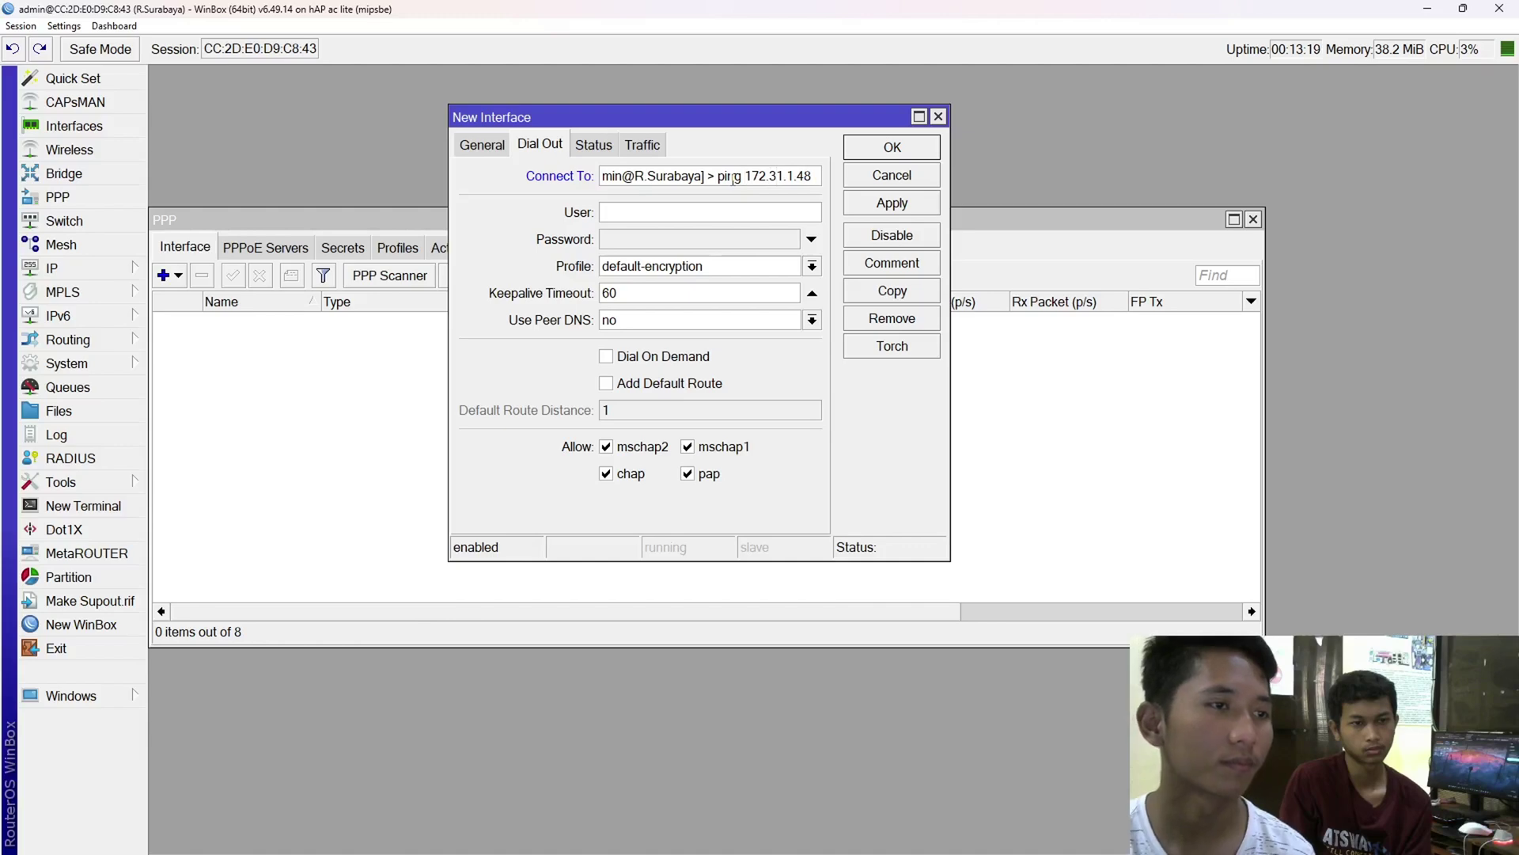
pyautogui.press('BackSpace')
pyautogui.press('BackSpace')
pyautogui.press('BackSpace')
pyautogui.press('BackSpace')
pyautogui.press('BackSpace')
pyautogui.press('BackSpace')
pyautogui.press('BackSpace')
pyautogui.press('BackSpace')
pyautogui.press('BackSpace')
pyautogui.press('BackSpace')
pyautogui.press('BackSpace')
pyautogui.press('BackSpace')
pyautogui.press('BackSpace')
pyautogui.press('BackSpace')
pyautogui.press('BackSpace')
pyautogui.press('BackSpace')
pyautogui.press('BackSpace')
pyautogui.press('BackSpace')
pyautogui.press('BackSpace')
pyautogui.press('BackSpace')
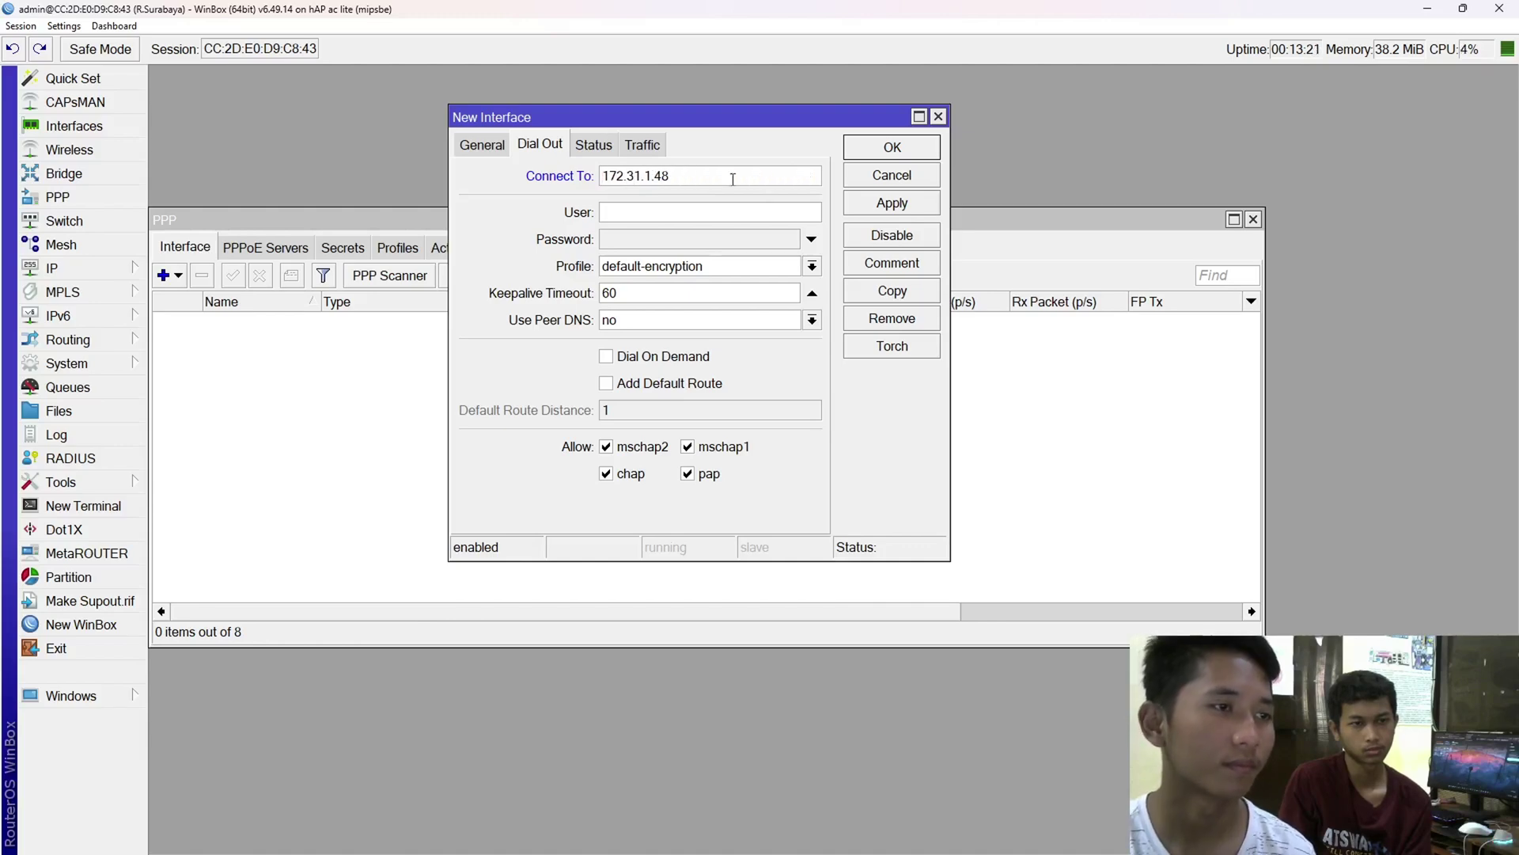
pyautogui.moveTo(732, 178); pyautogui.dragTo(558, 191)
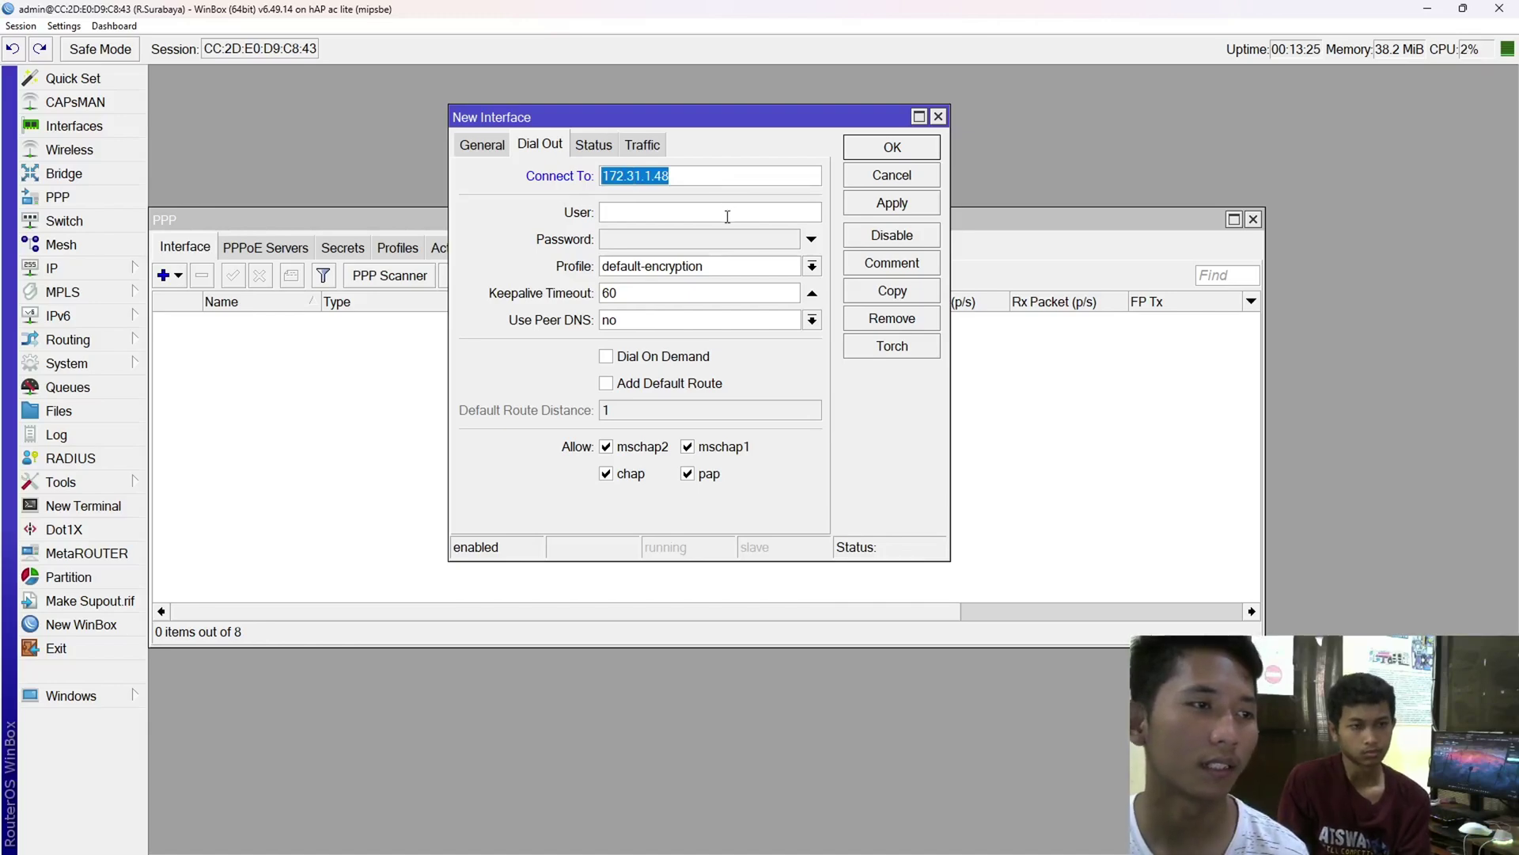
# - Enter user pptp-server and the password read from R.Jakarta's pptp-server secret
pyautogui.click(752, 216)
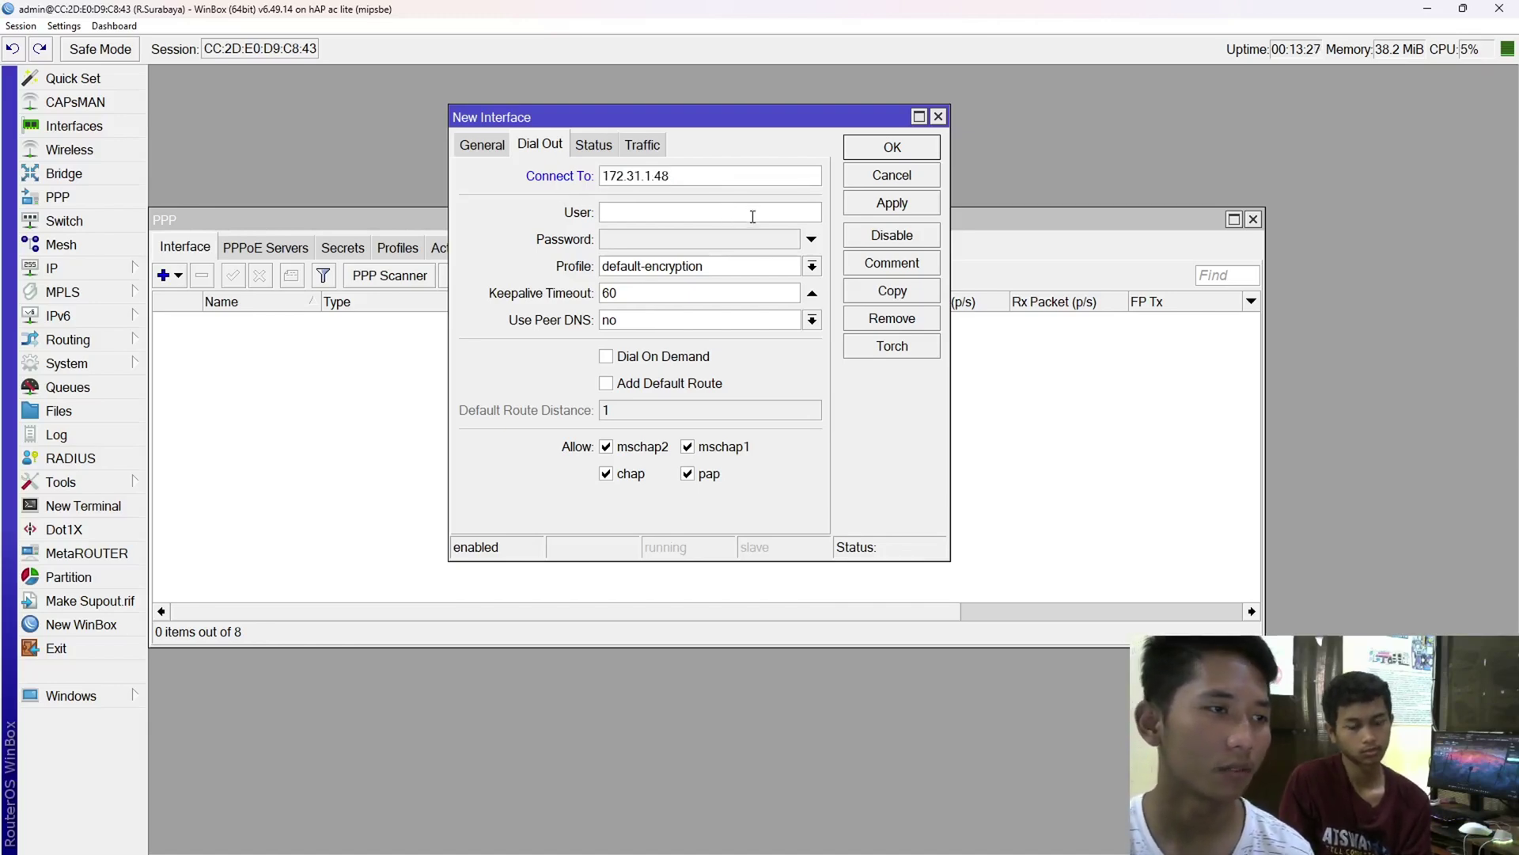
pyautogui.write('pp')
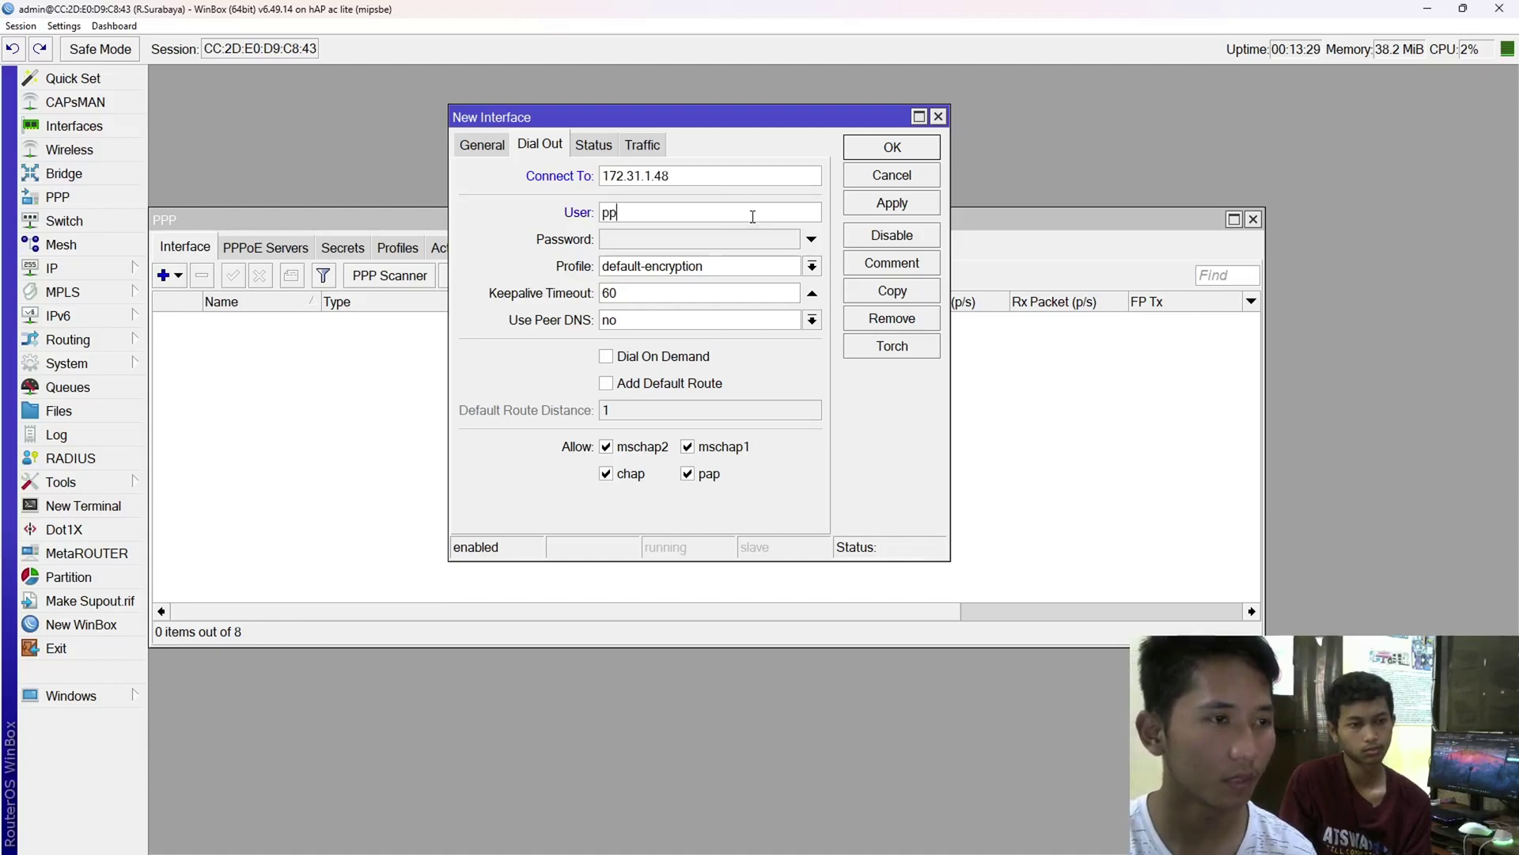
pyautogui.write('tp-server')
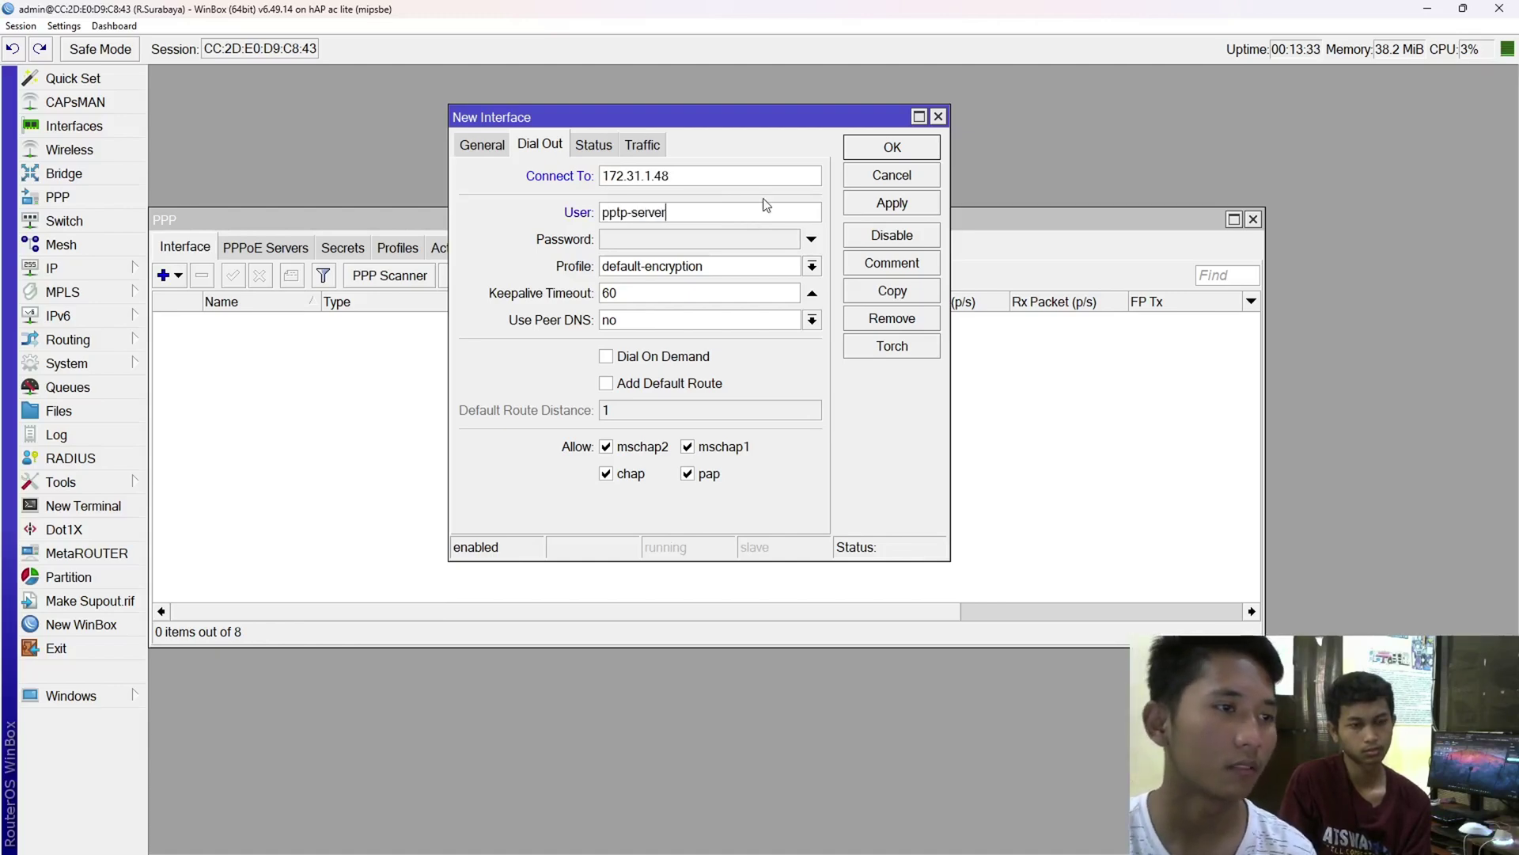
pyautogui.click(741, 241)
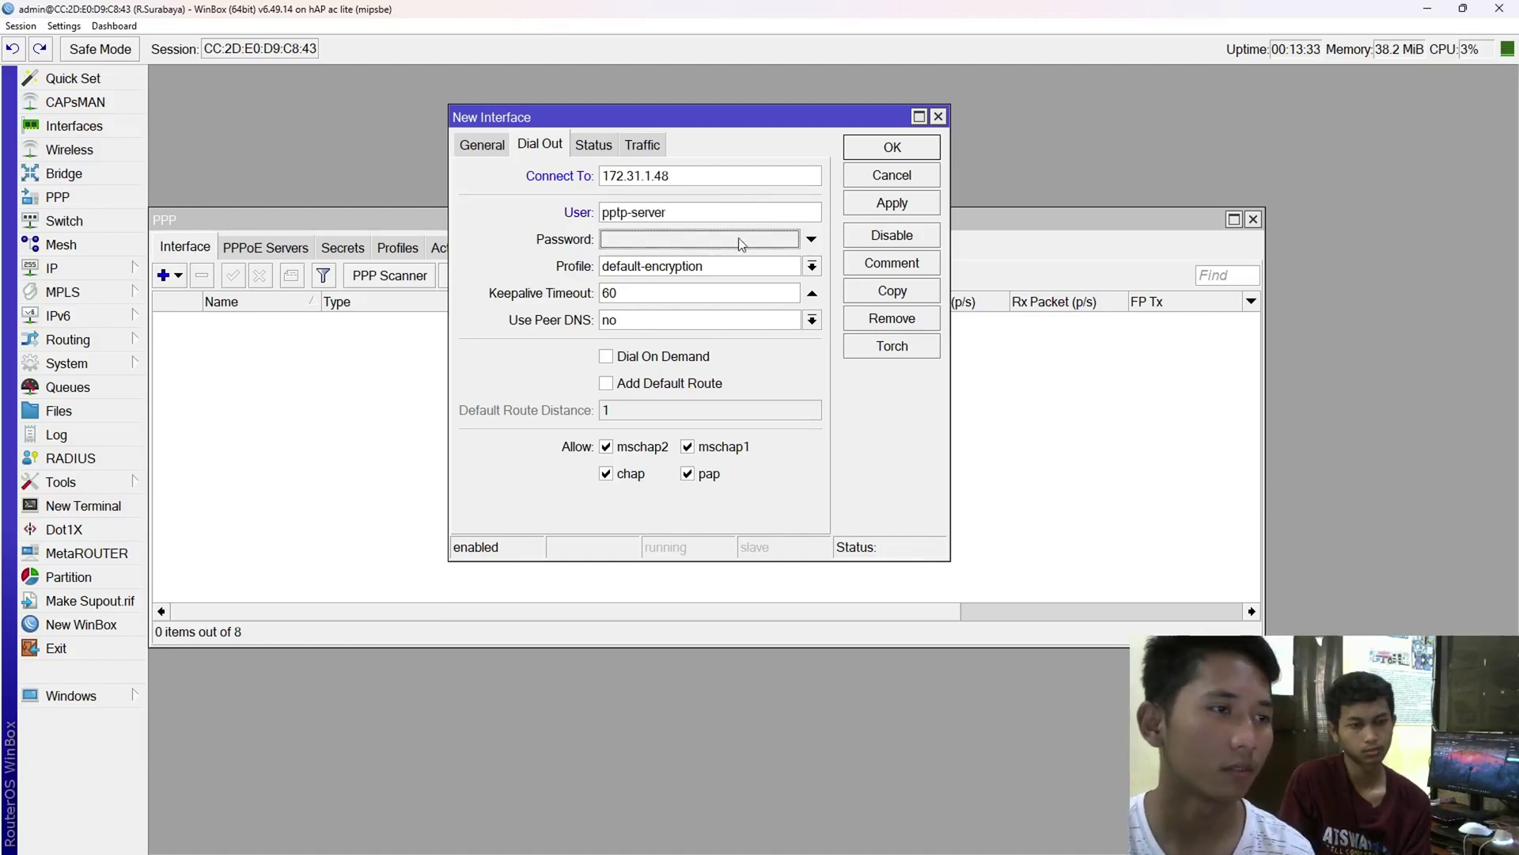
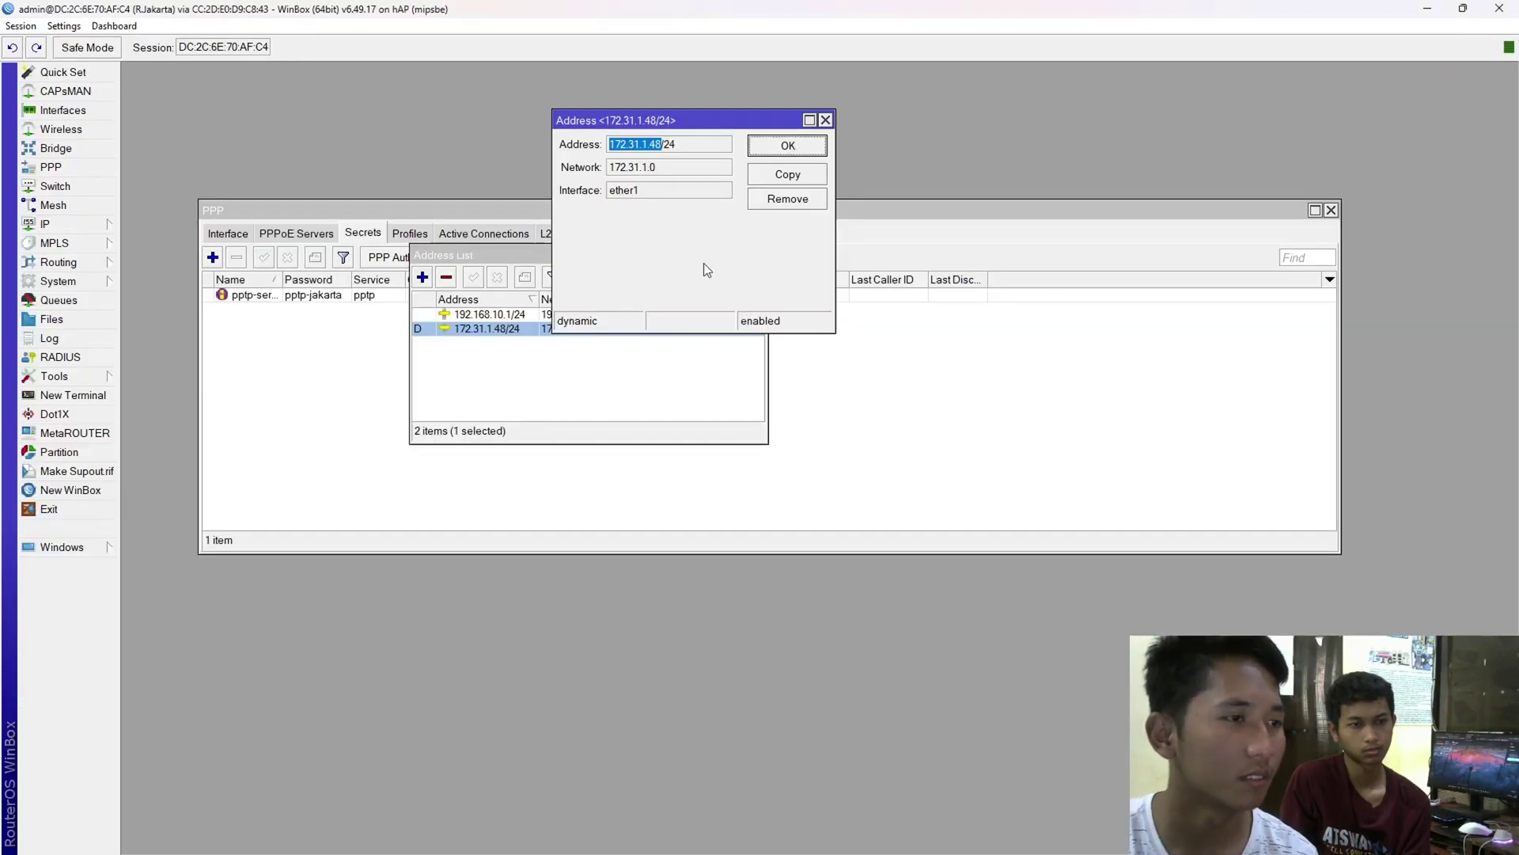
pyautogui.press('Escape')
pyautogui.click(425, 361)
pyautogui.doubleClick(326, 297)
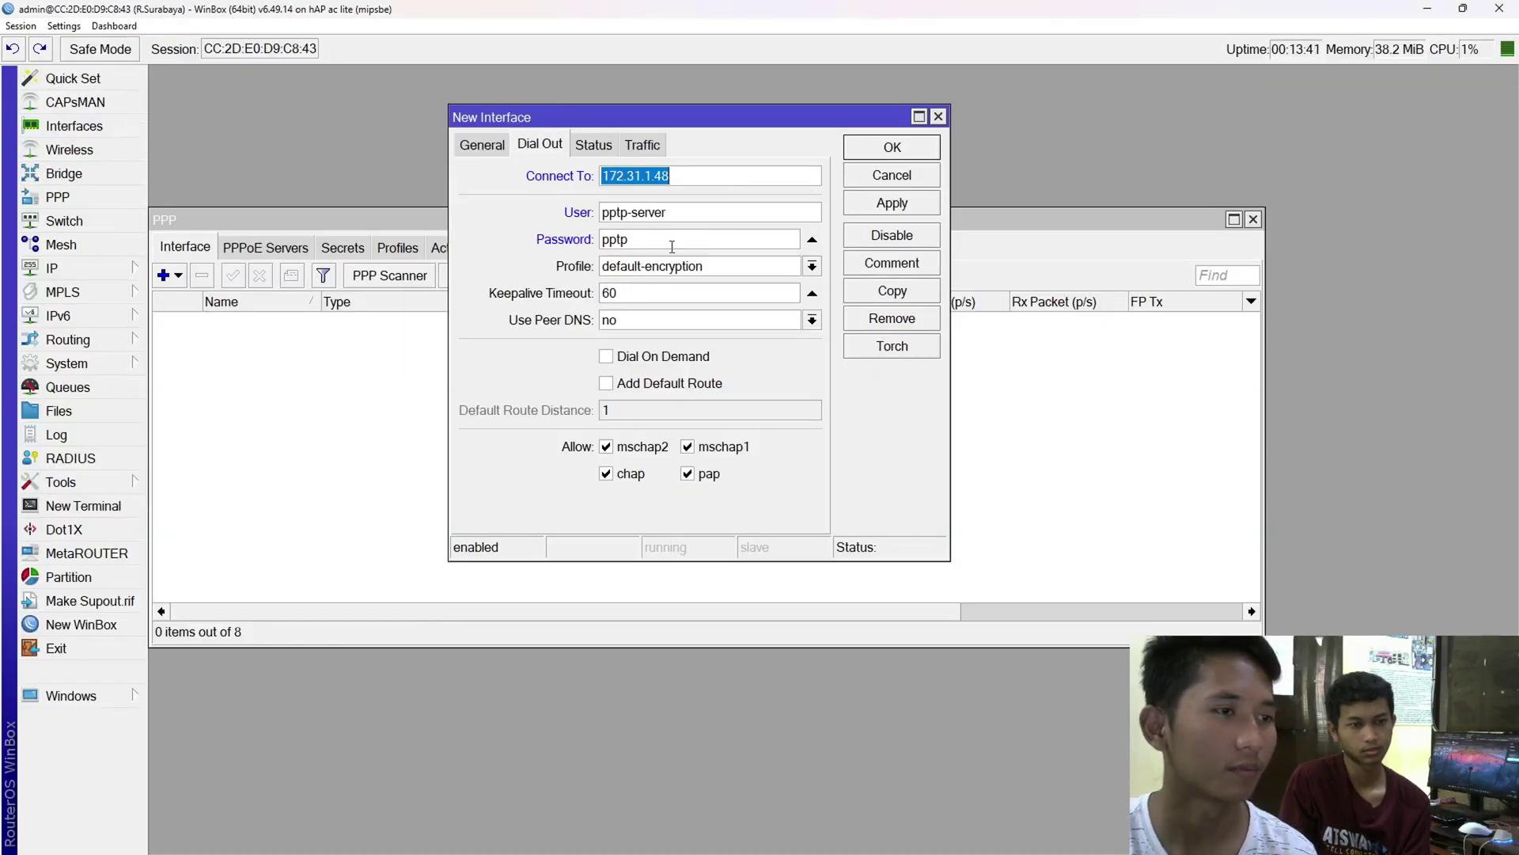
pyautogui.click(672, 246)
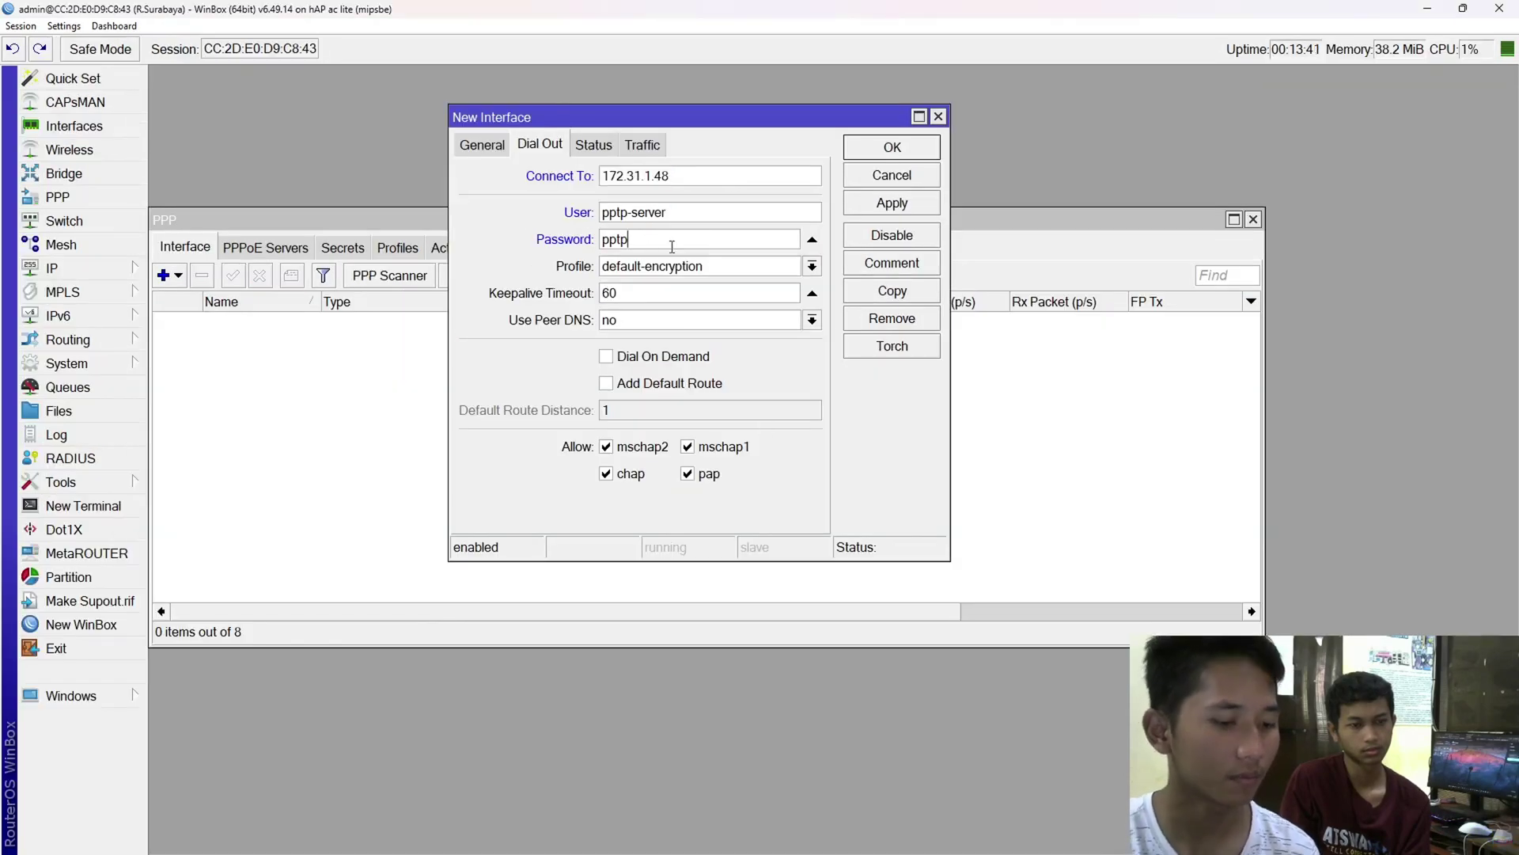
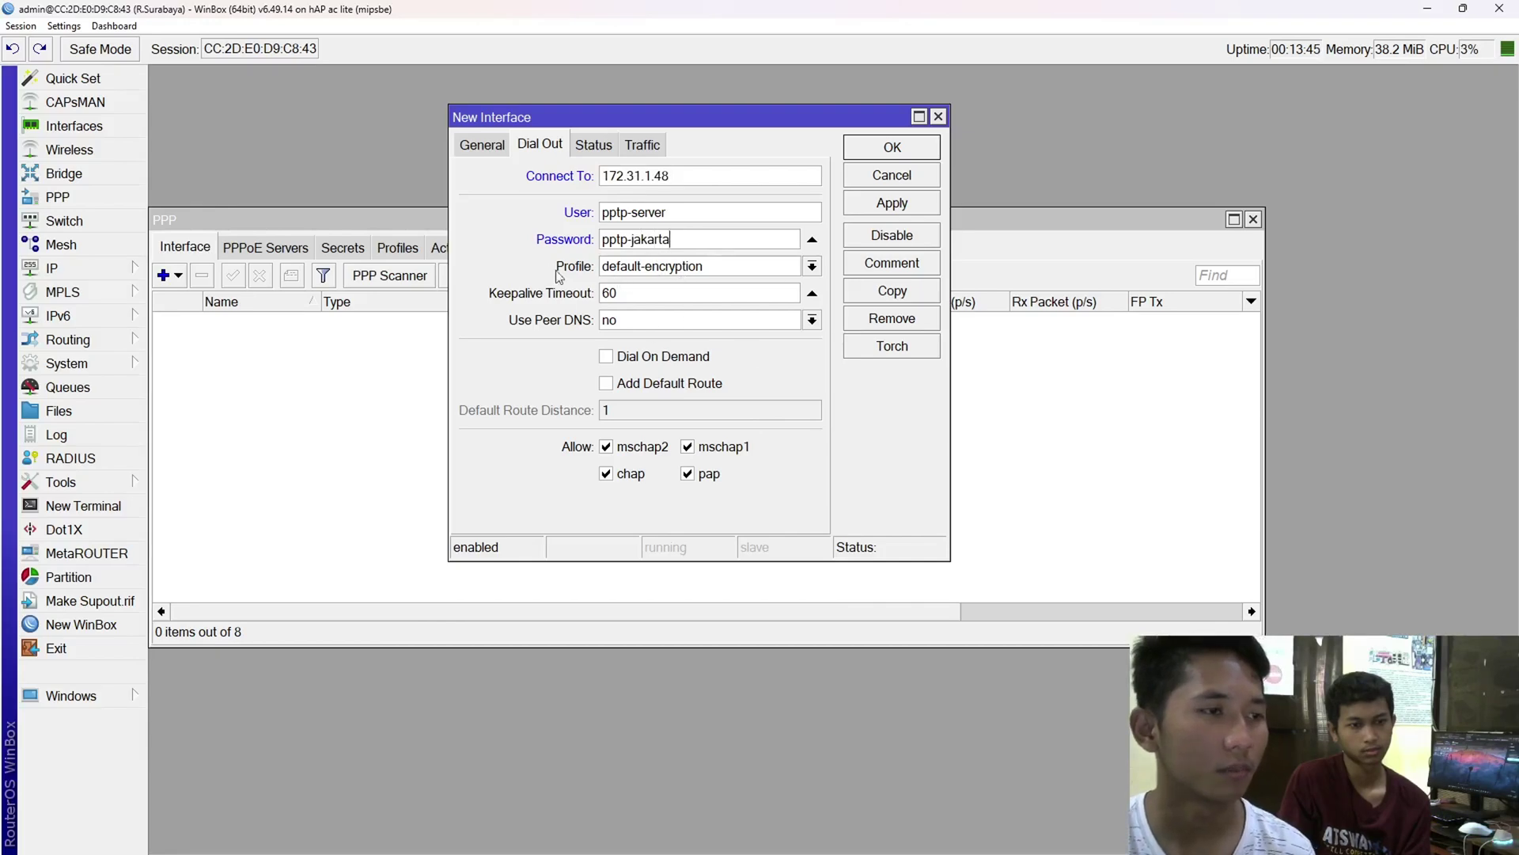
# - Keep profile default-encryption and save the client as pptp-out1
pyautogui.click(704, 268)
pyautogui.click(712, 299)
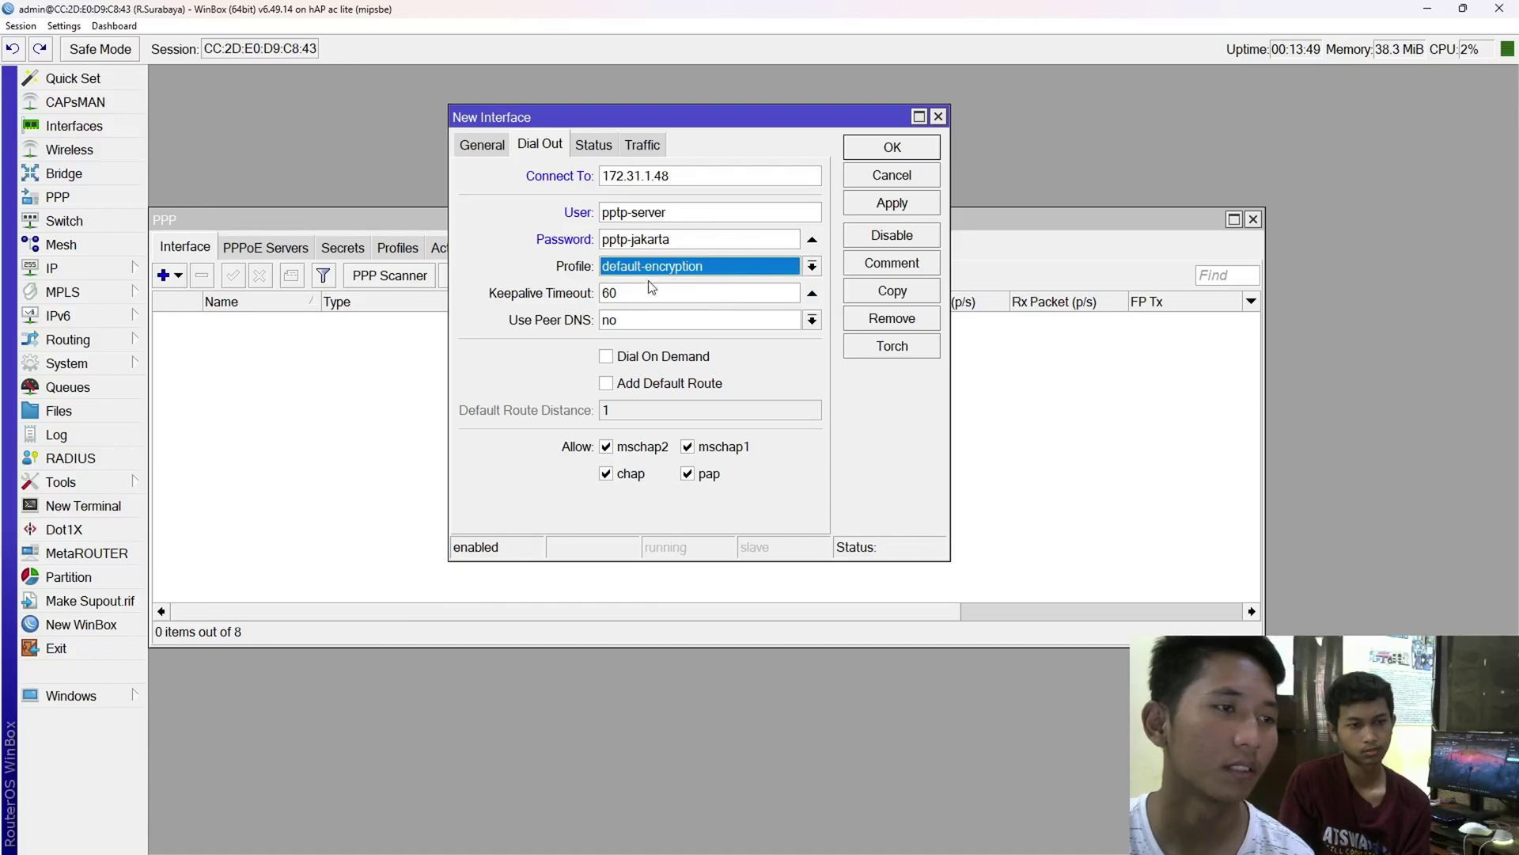
pyautogui.click(892, 207)
pyautogui.click(894, 152)
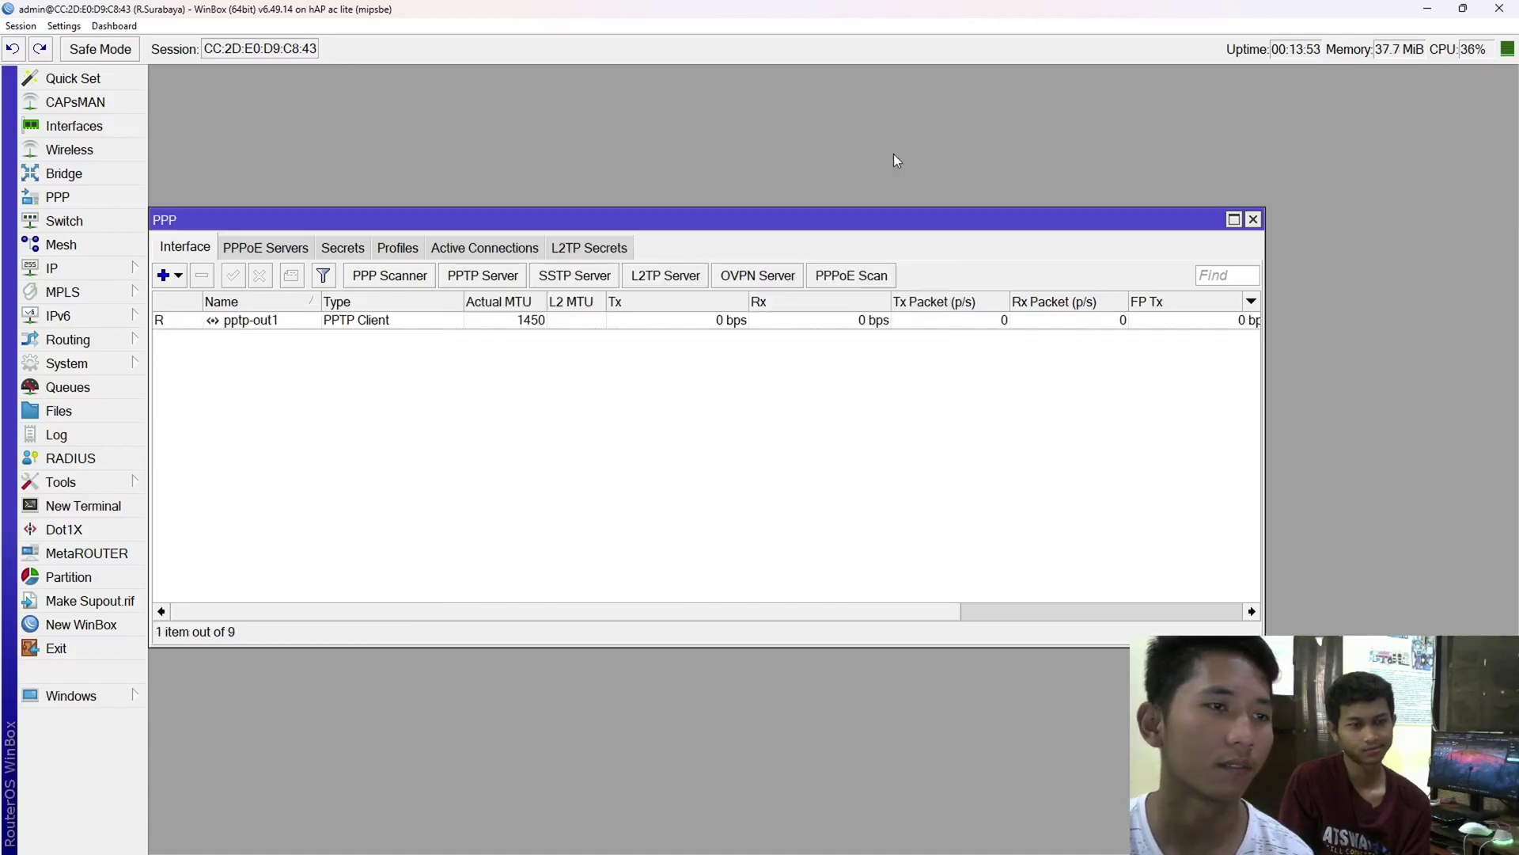
pyautogui.moveTo(861, 224); pyautogui.dragTo(882, 267)
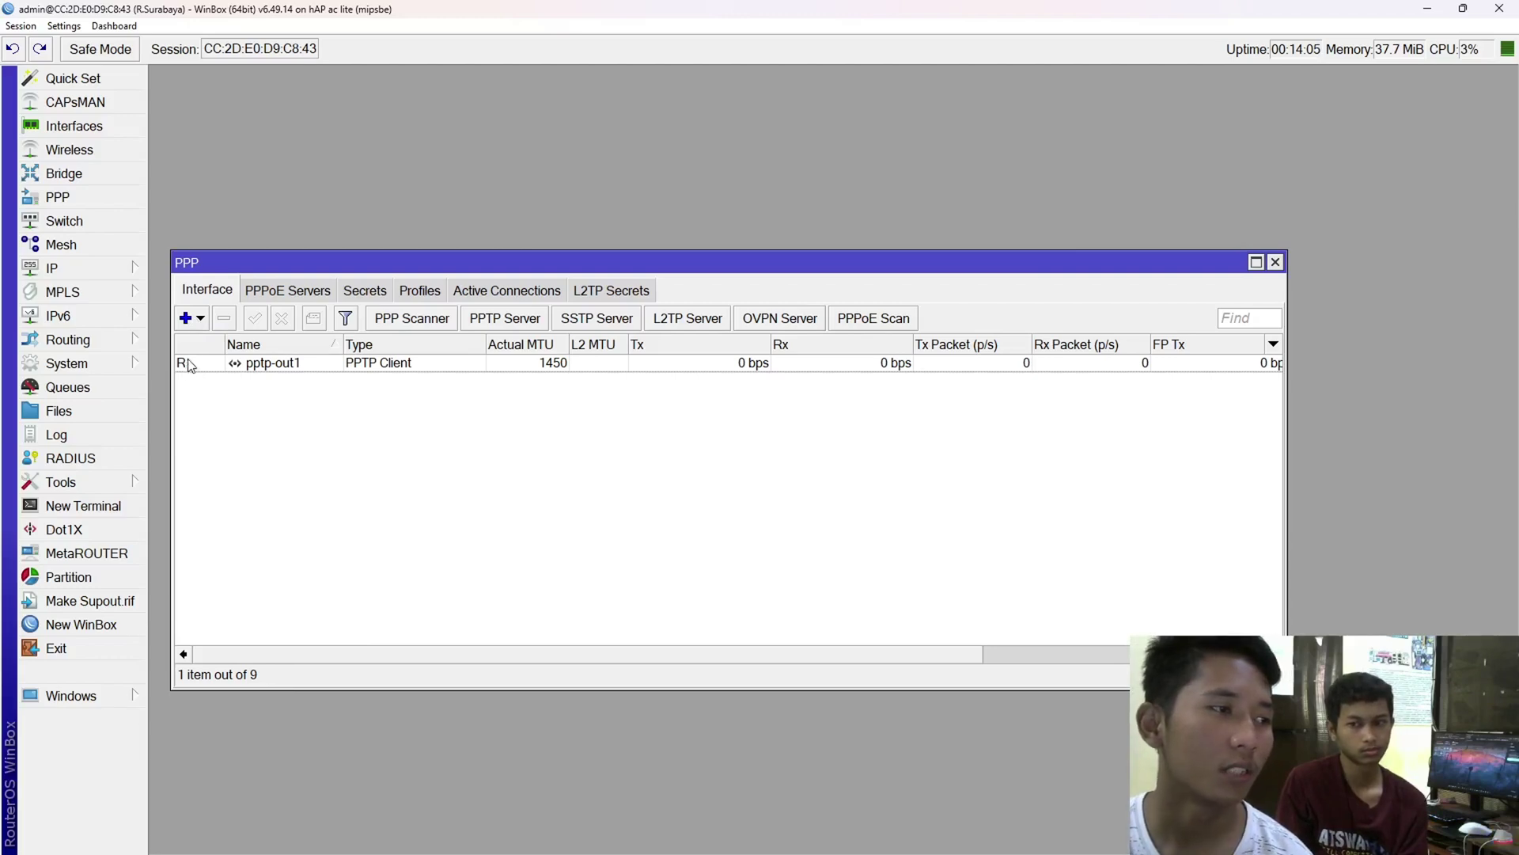
pyautogui.moveTo(190, 364)
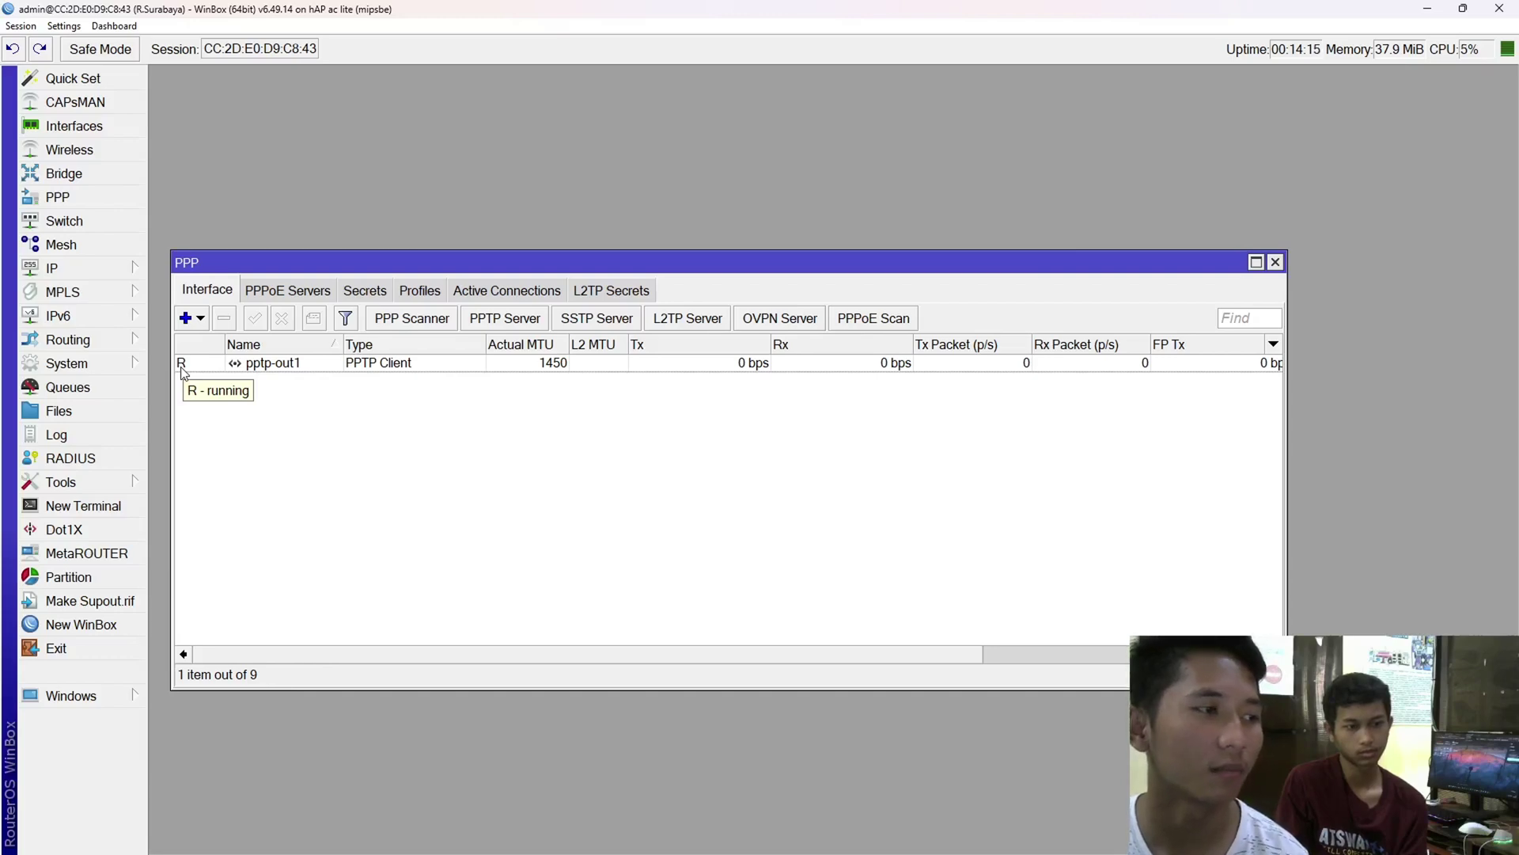
# - Inspect the 10.1.1.2 tunnel address in R.Surabaya's IP address list, then switch to R.Jakarta
pyautogui.click(68, 274)
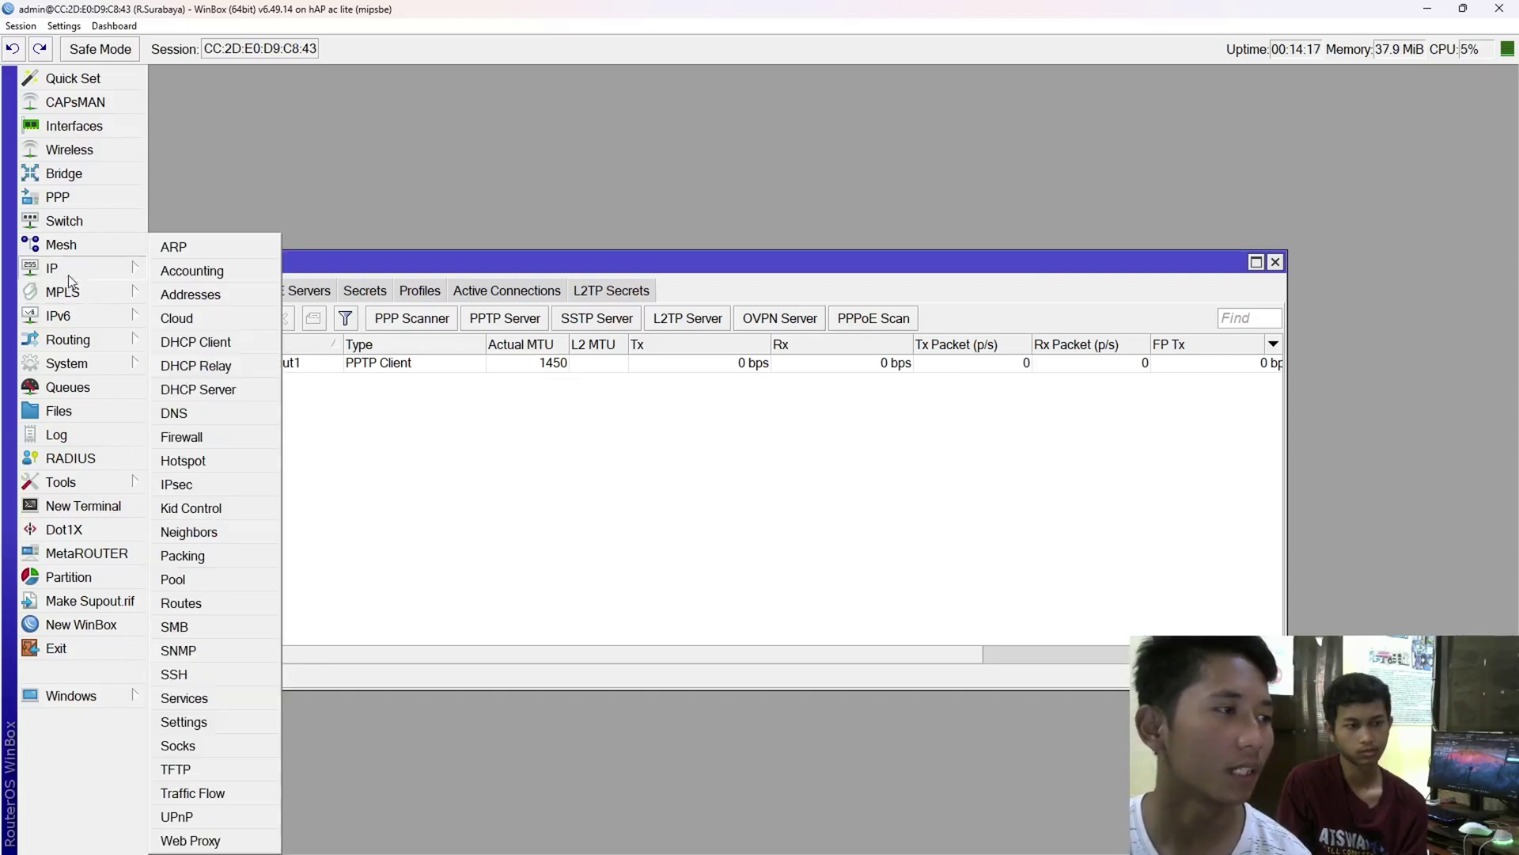
pyautogui.click(209, 298)
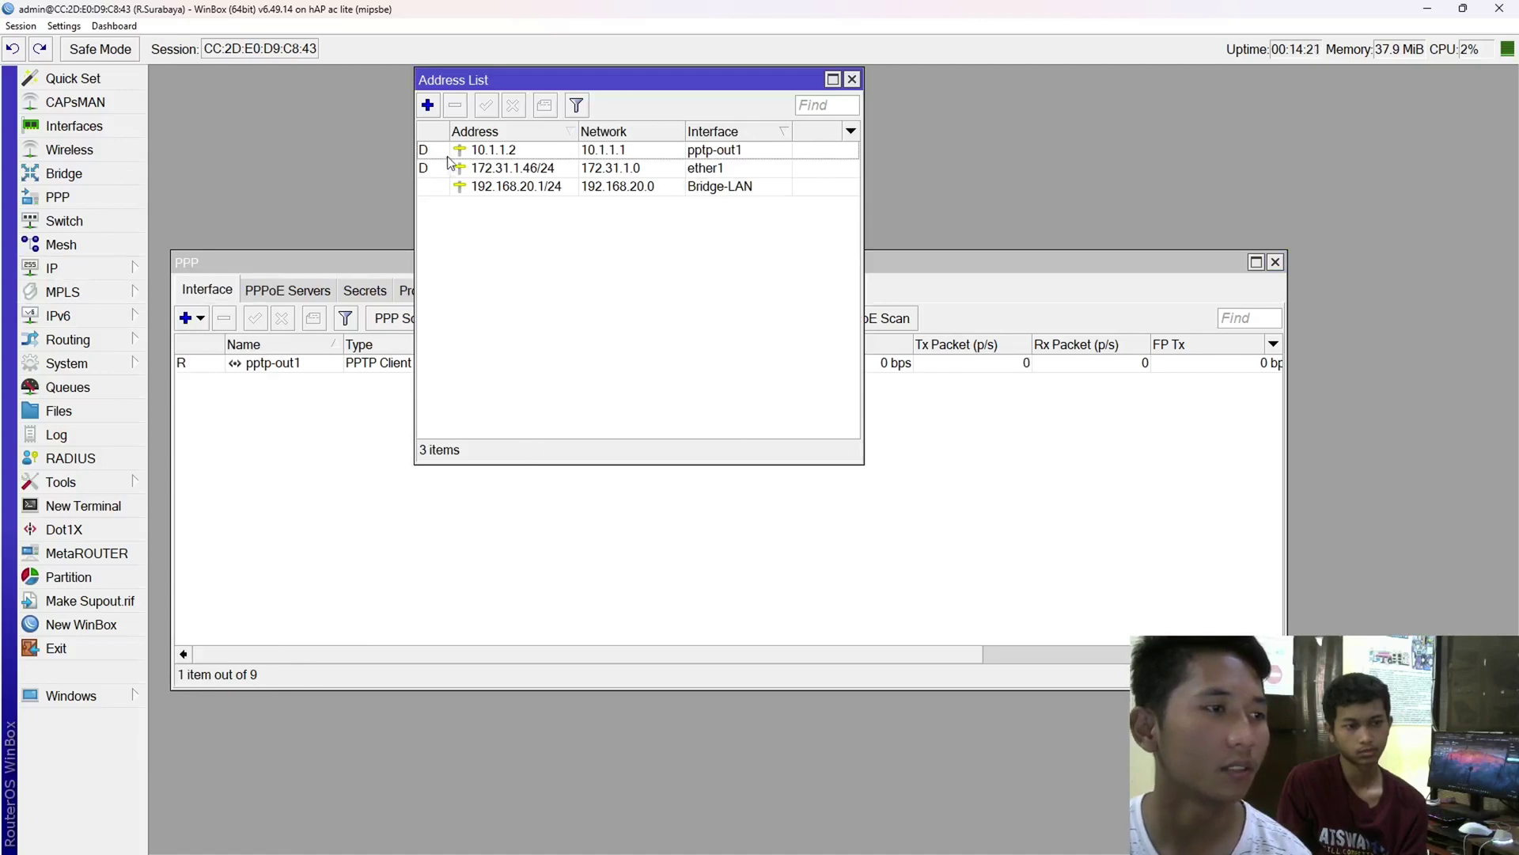
pyautogui.click(478, 156)
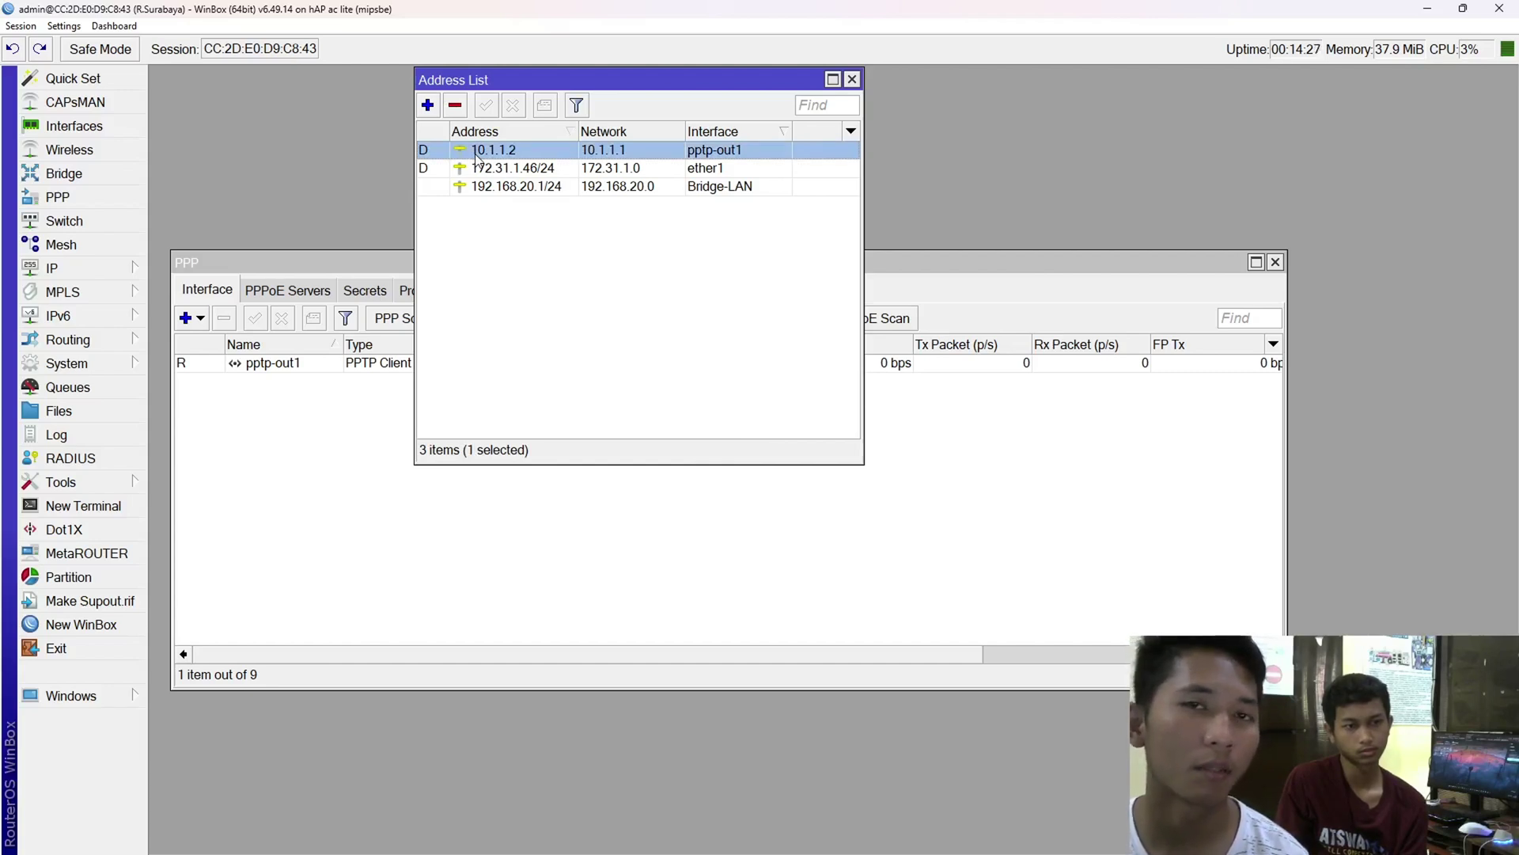
pyautogui.click(556, 294)
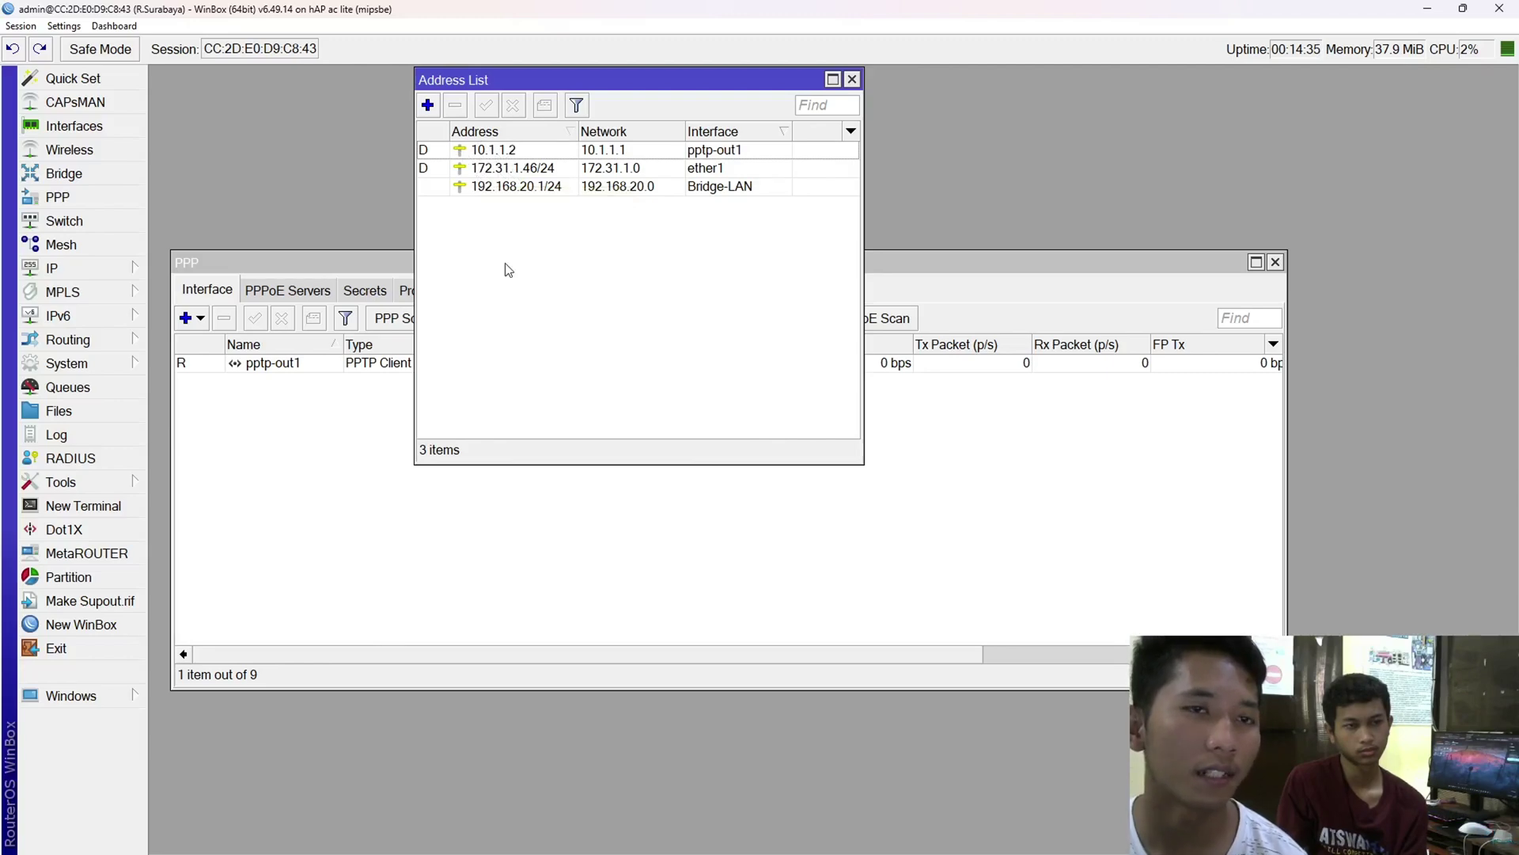
pyautogui.click(638, 155)
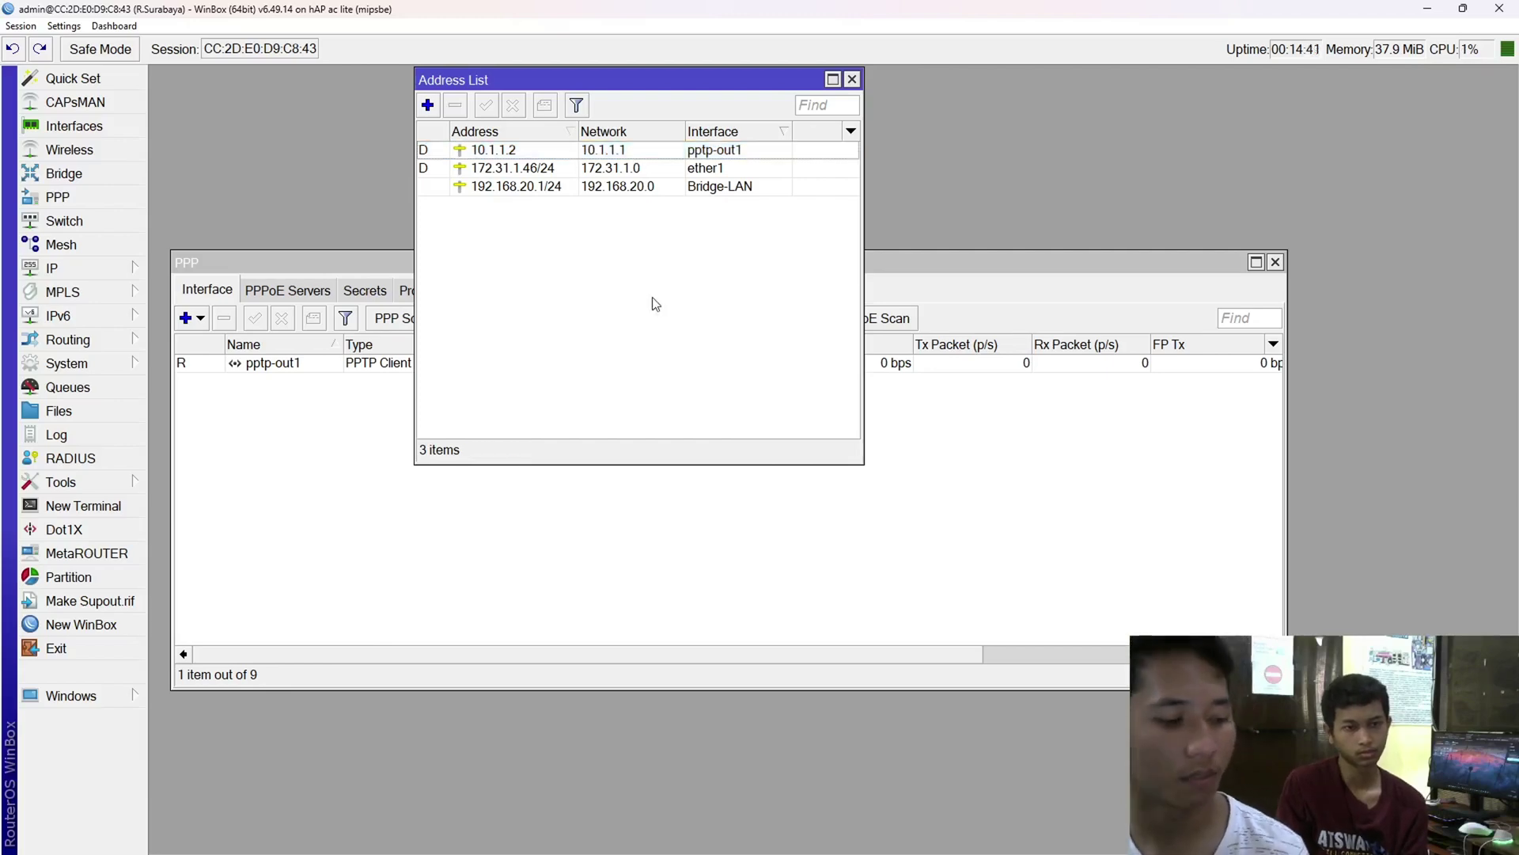
pyautogui.hotkey('alt', 'Tab')
pyautogui.click(530, 434)
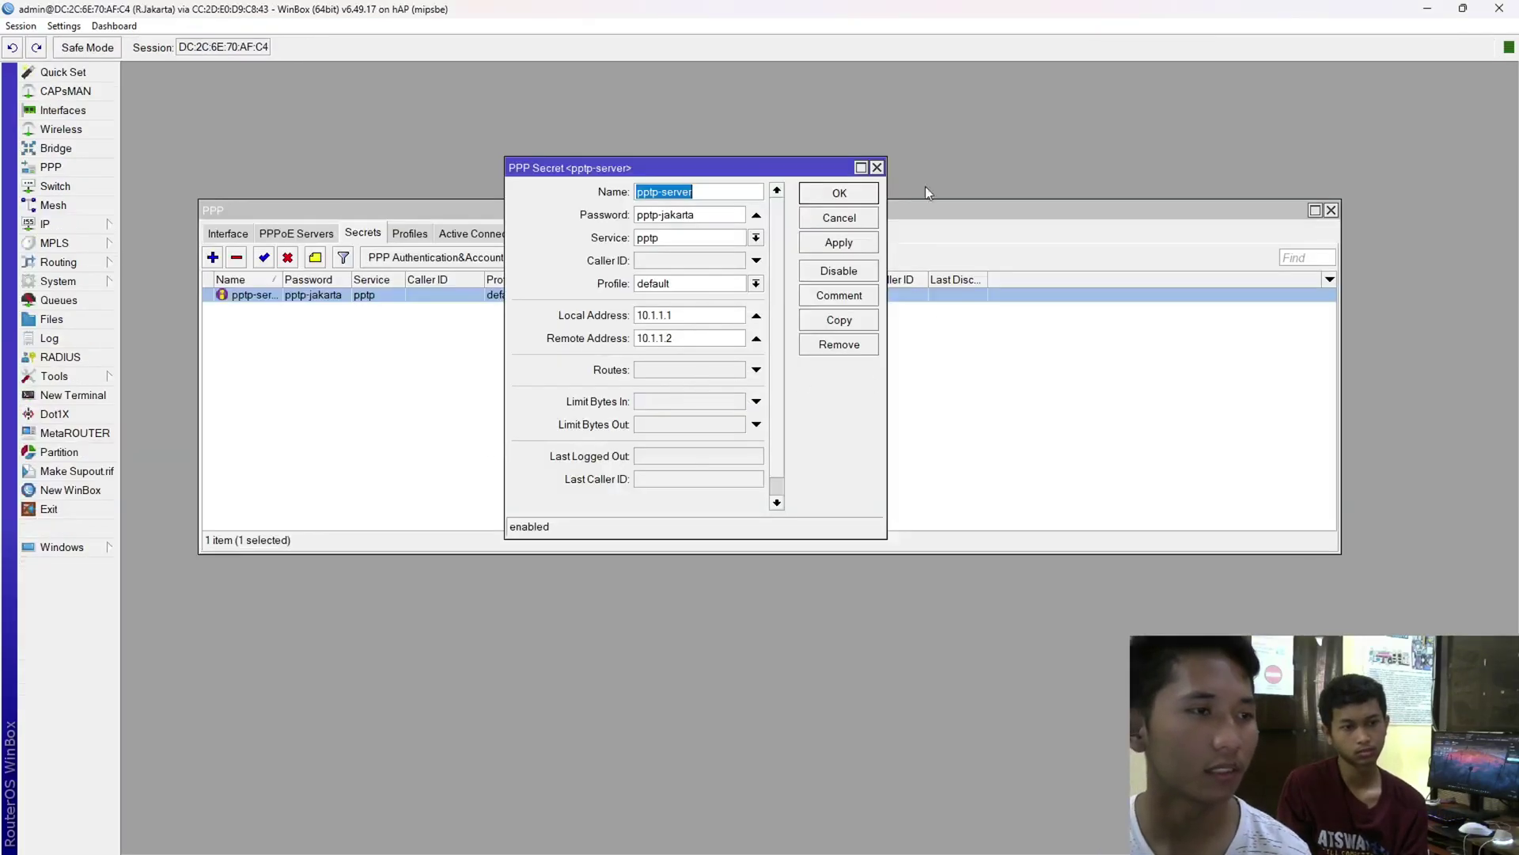
# - Close the pptp-server secret, check 10.1.1.1 in R.Jakarta's addresses, then return to draw.io
pyautogui.click(876, 168)
pyautogui.click(815, 414)
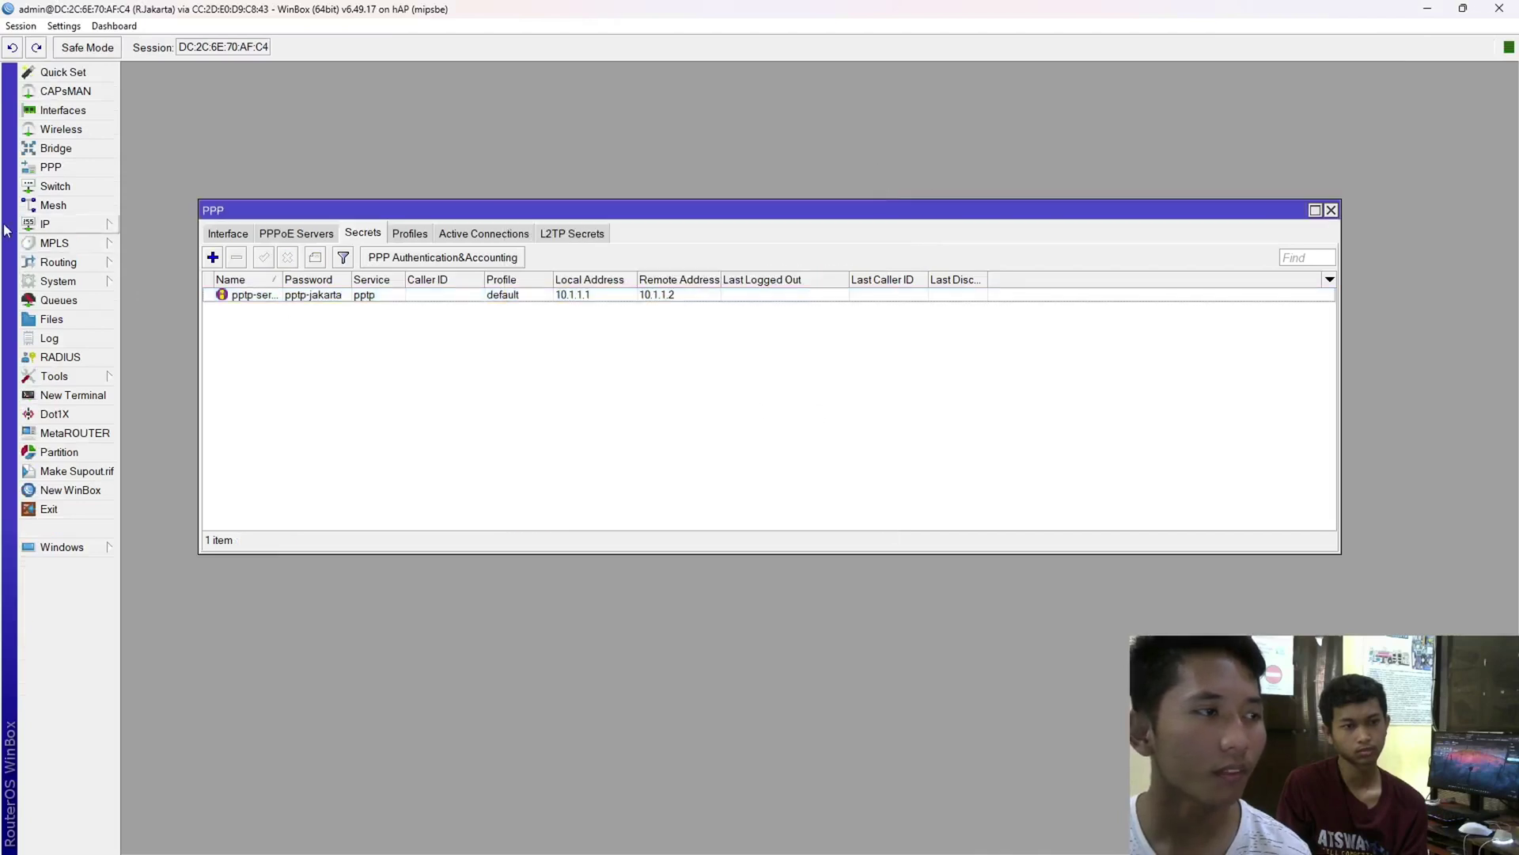
pyautogui.click(56, 224)
pyautogui.click(209, 262)
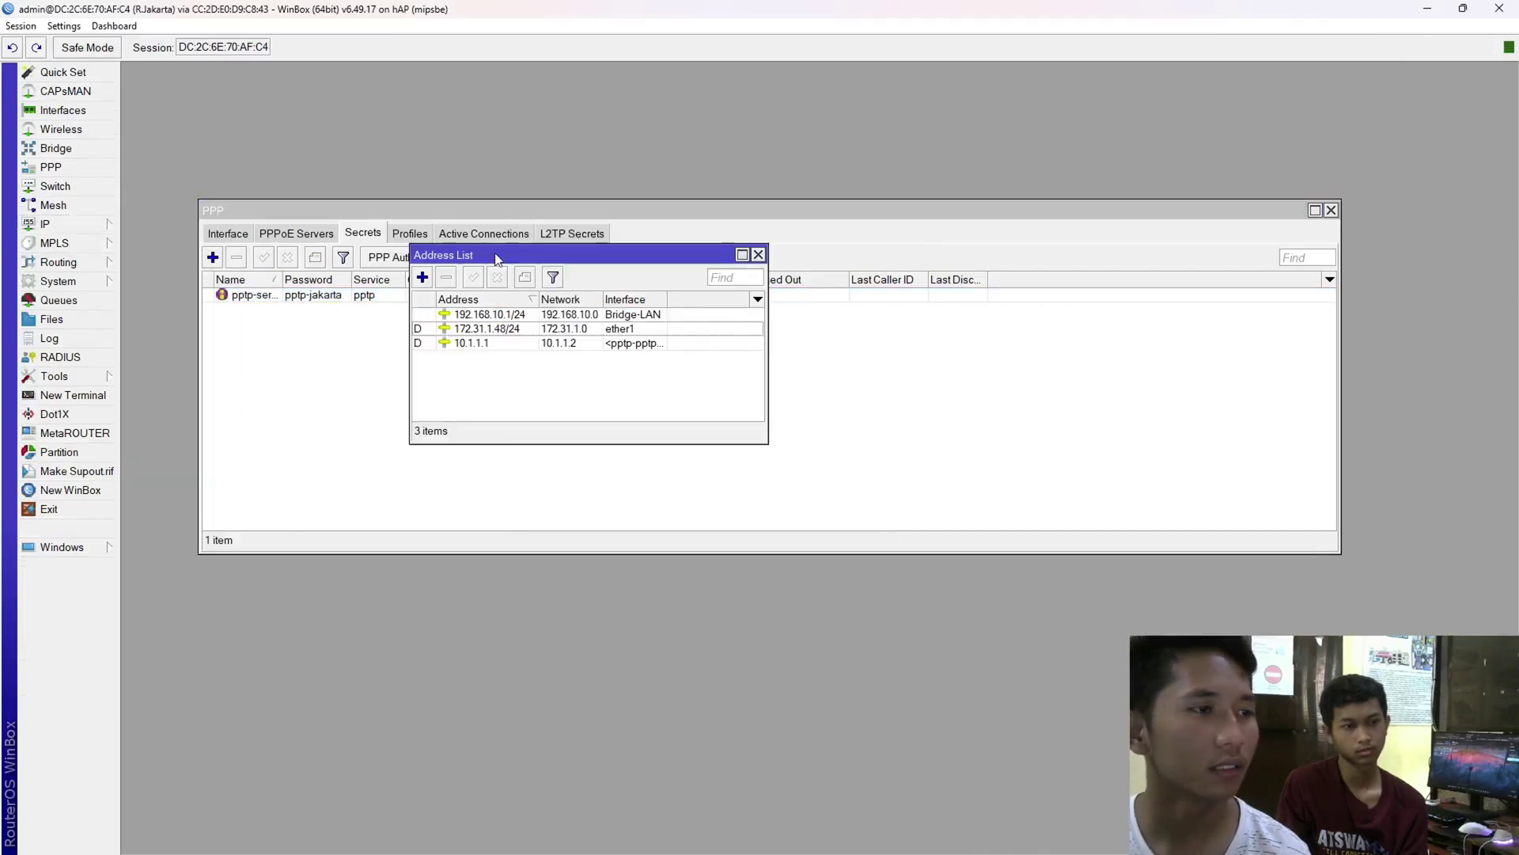
pyautogui.moveTo(492, 250); pyautogui.dragTo(599, 159)
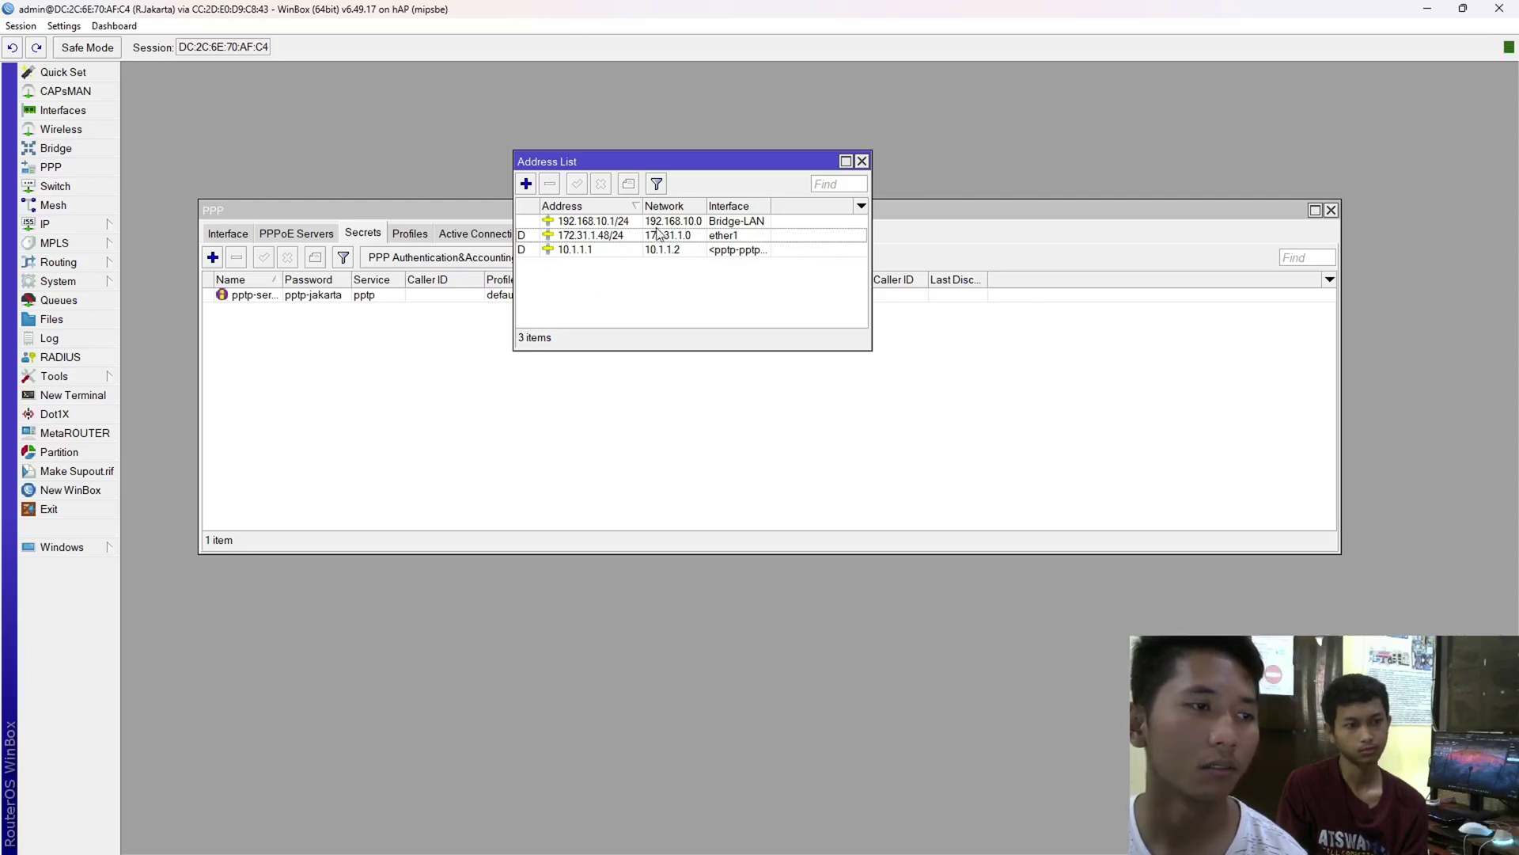
pyautogui.click(678, 251)
pyautogui.click(680, 279)
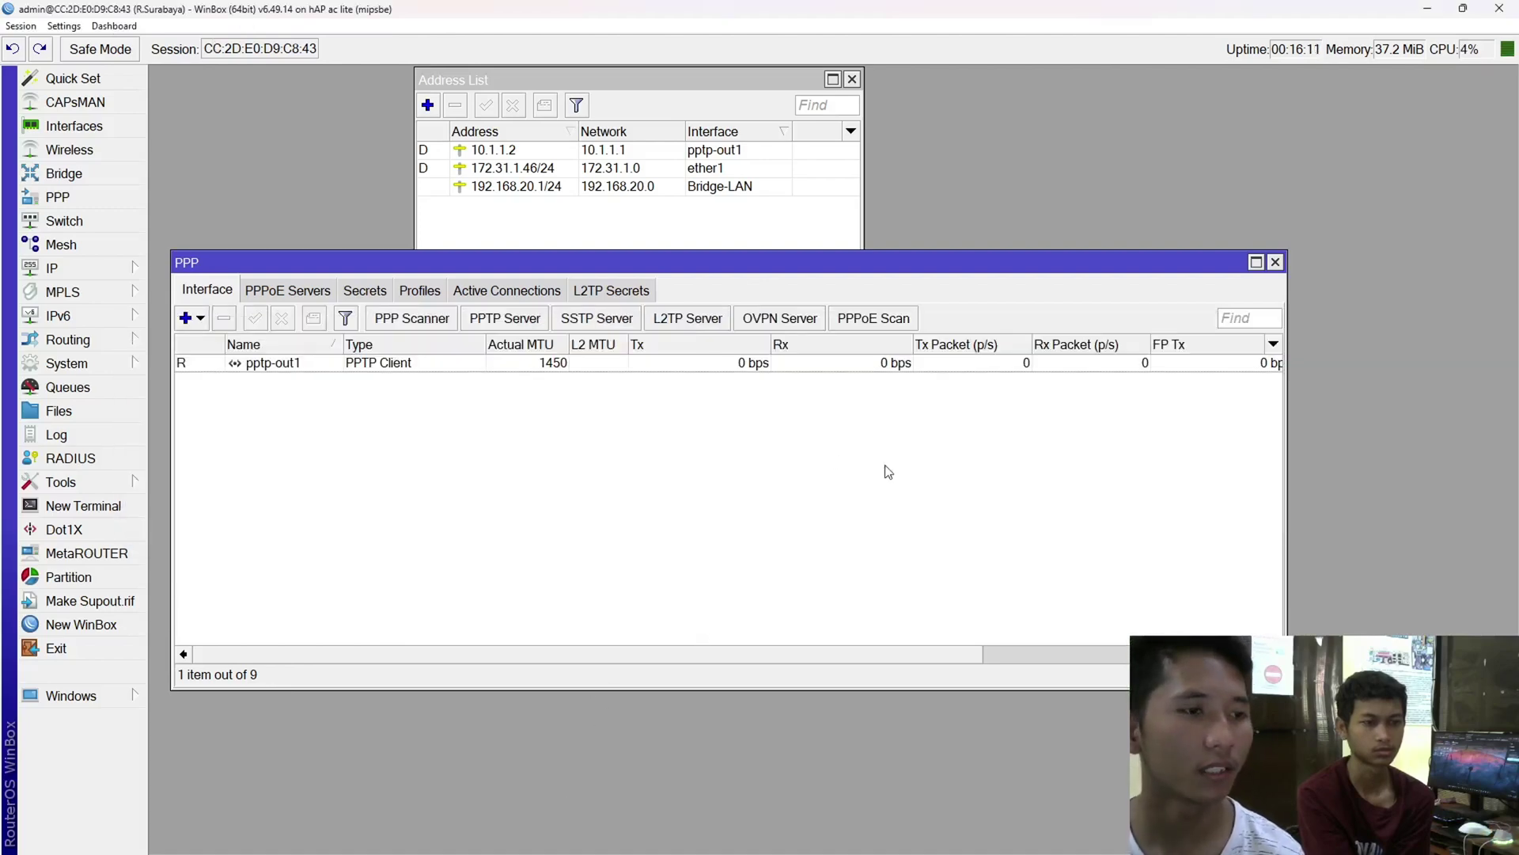
pyautogui.hotkey('alt', 'Tab')
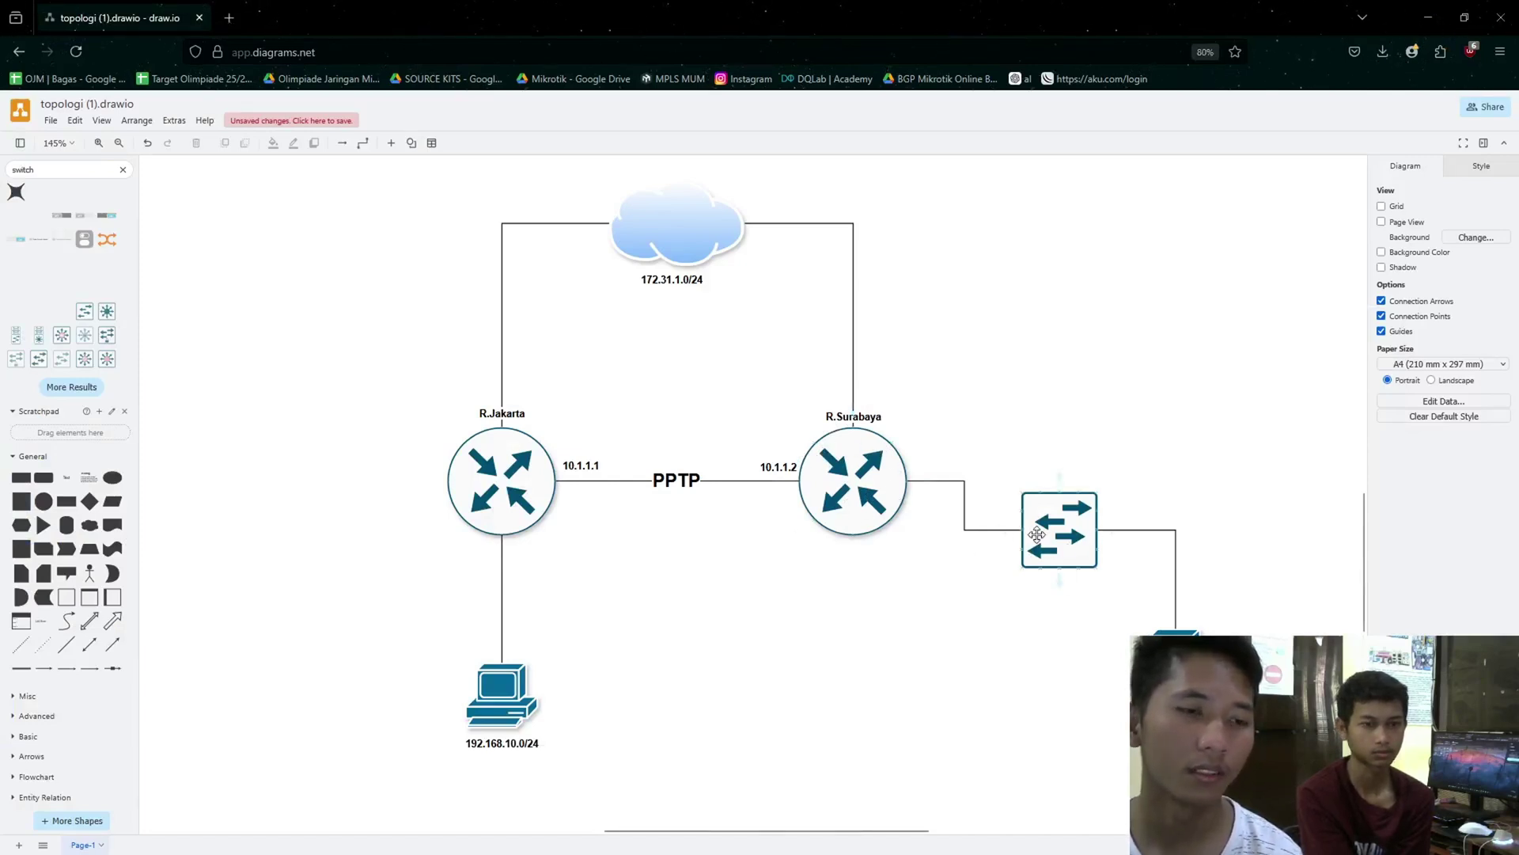
# - Move the R.Surabaya router in the diagram, undo the move, and clear the selection
pyautogui.moveTo(909, 428); pyautogui.dragTo(1022, 543)
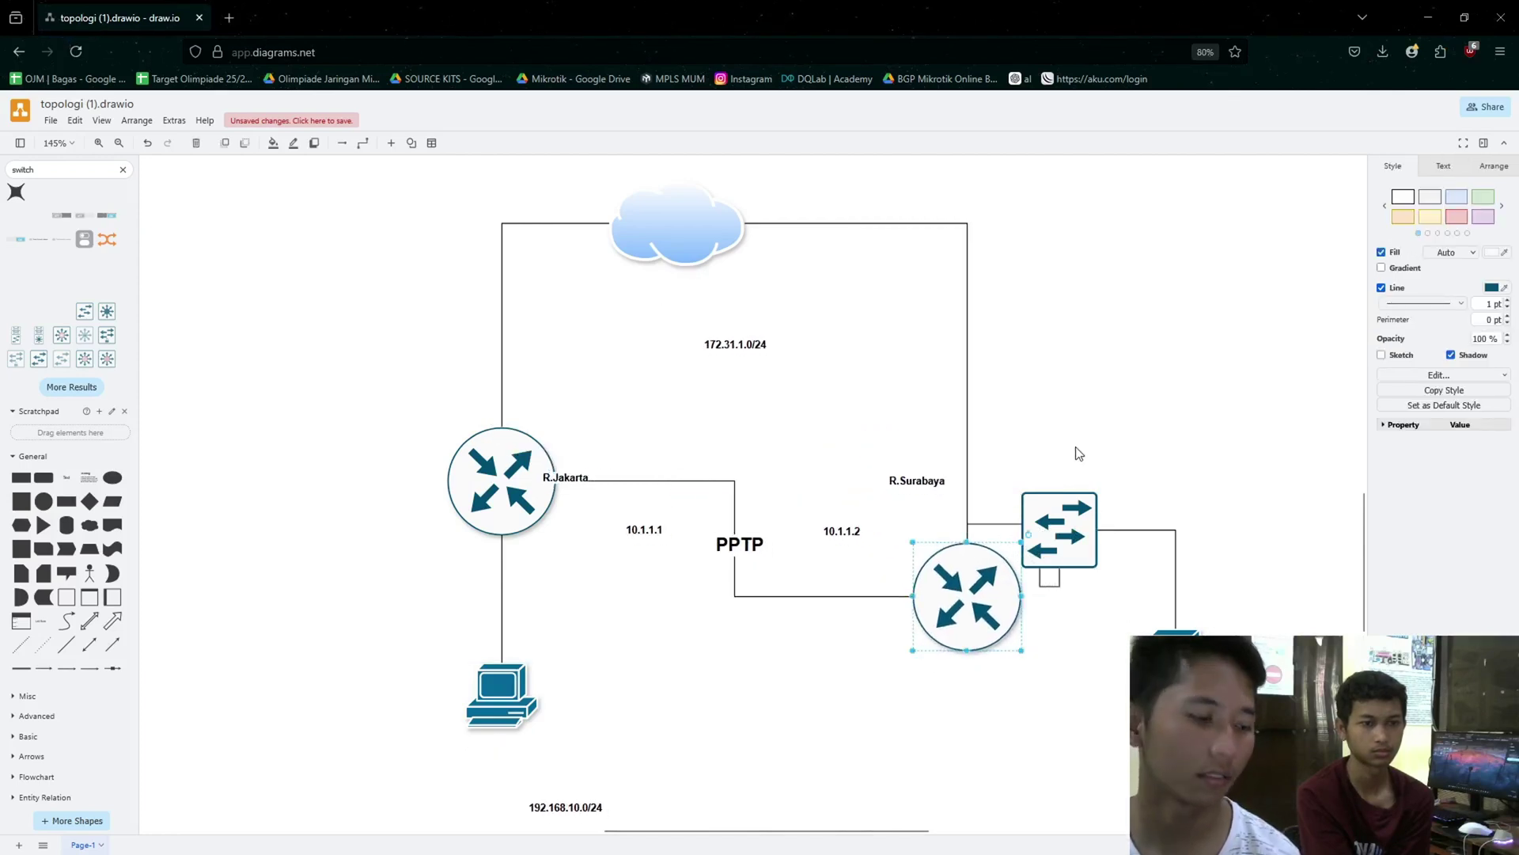
pyautogui.hotkey('ctrl', 'z')
pyautogui.click(1085, 410)
pyautogui.moveTo(876, 580); pyautogui.dragTo(1127, 690)
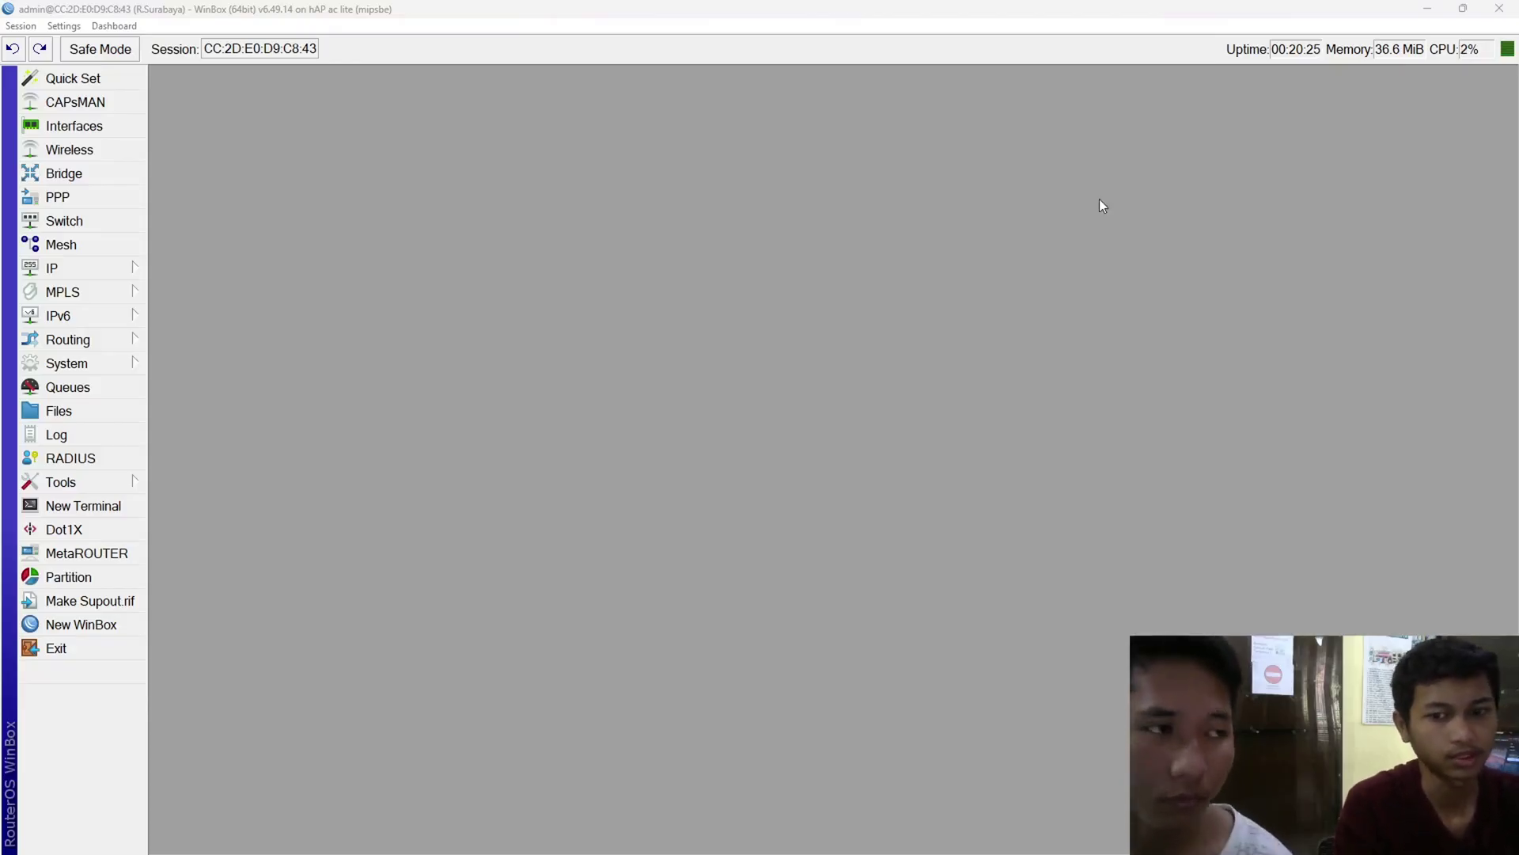
# - Launch the Hotspot Setup wizard from the IP > Hotspot Servers list
pyautogui.click(601, 3)
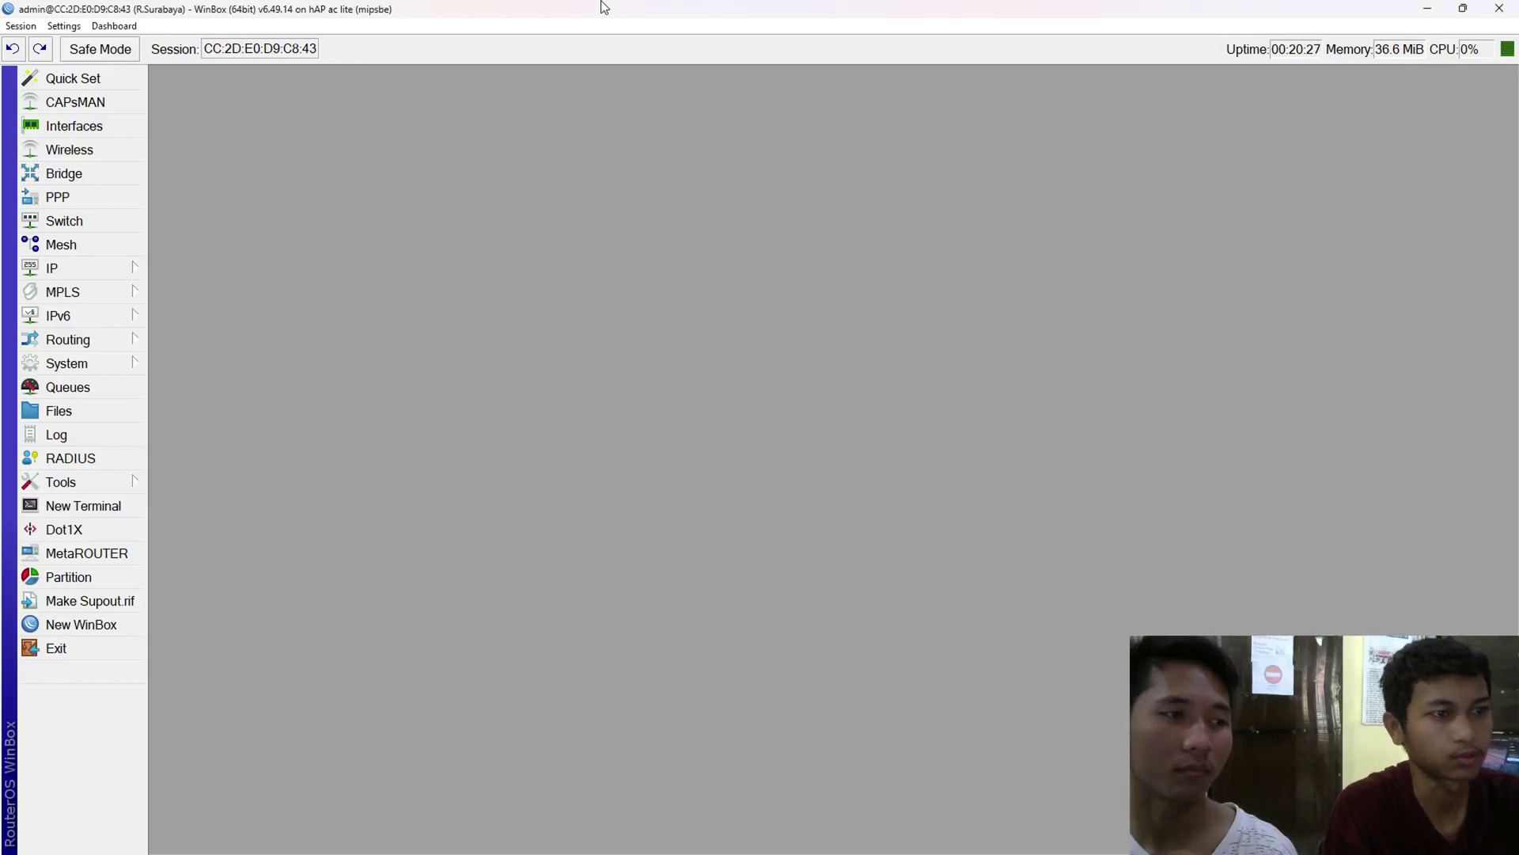
pyautogui.click(117, 267)
pyautogui.click(238, 463)
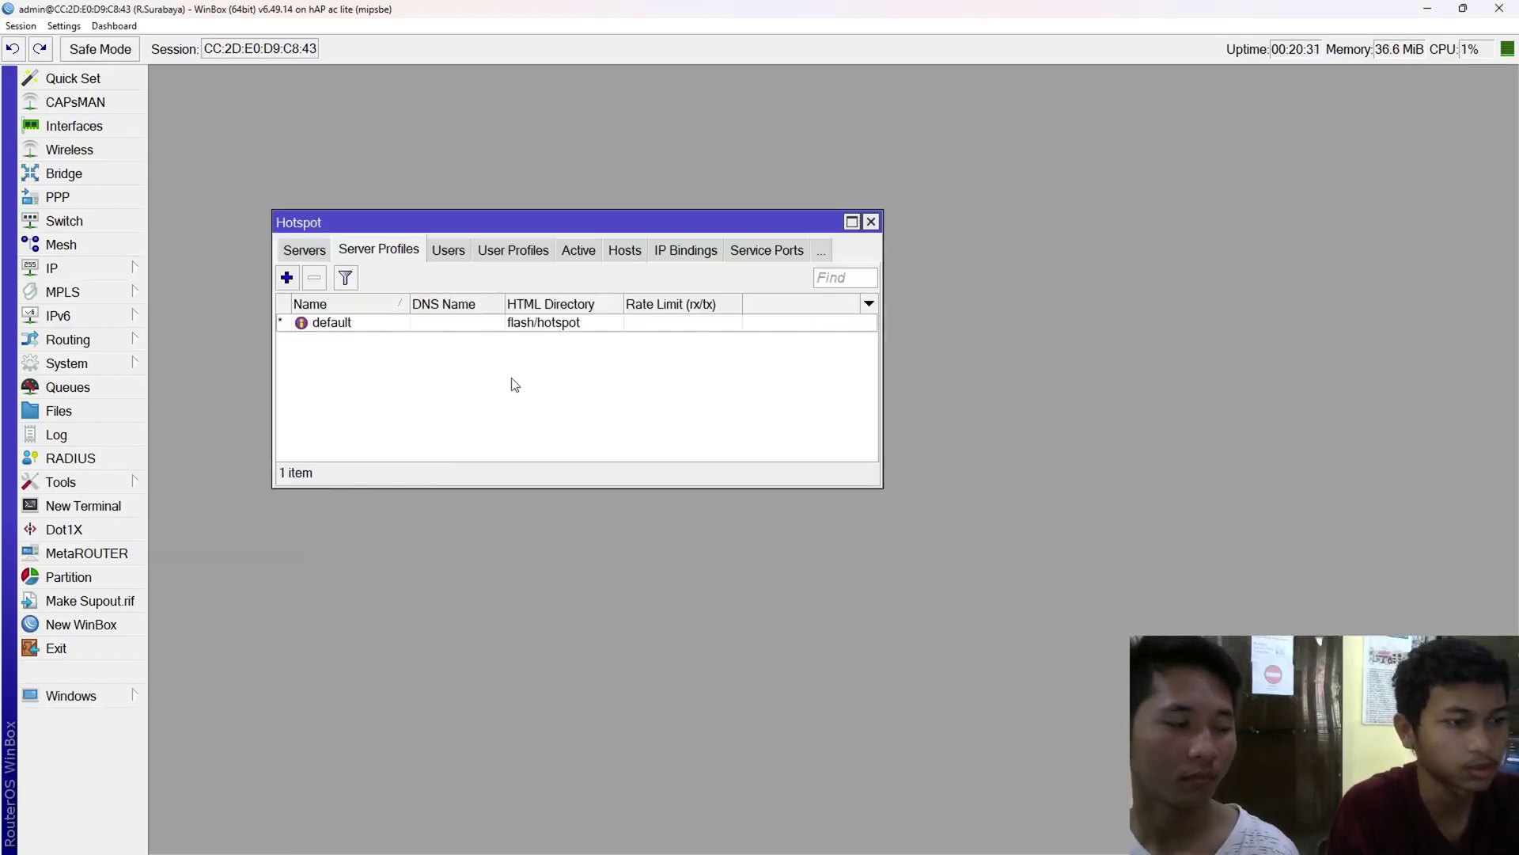
pyautogui.click(301, 254)
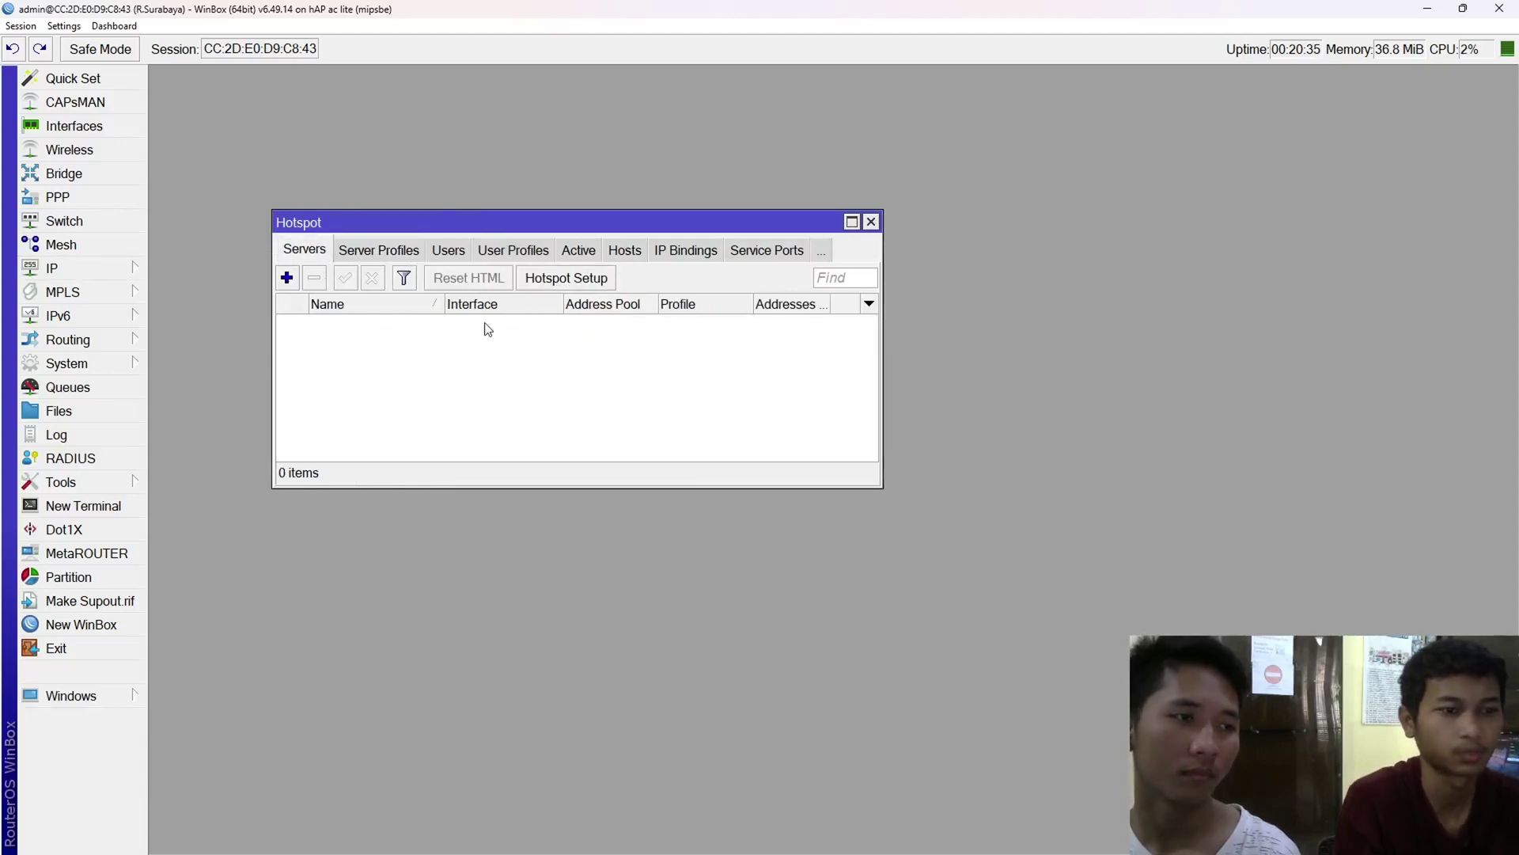
pyautogui.click(571, 285)
pyautogui.moveTo(776, 383); pyautogui.dragTo(522, 290)
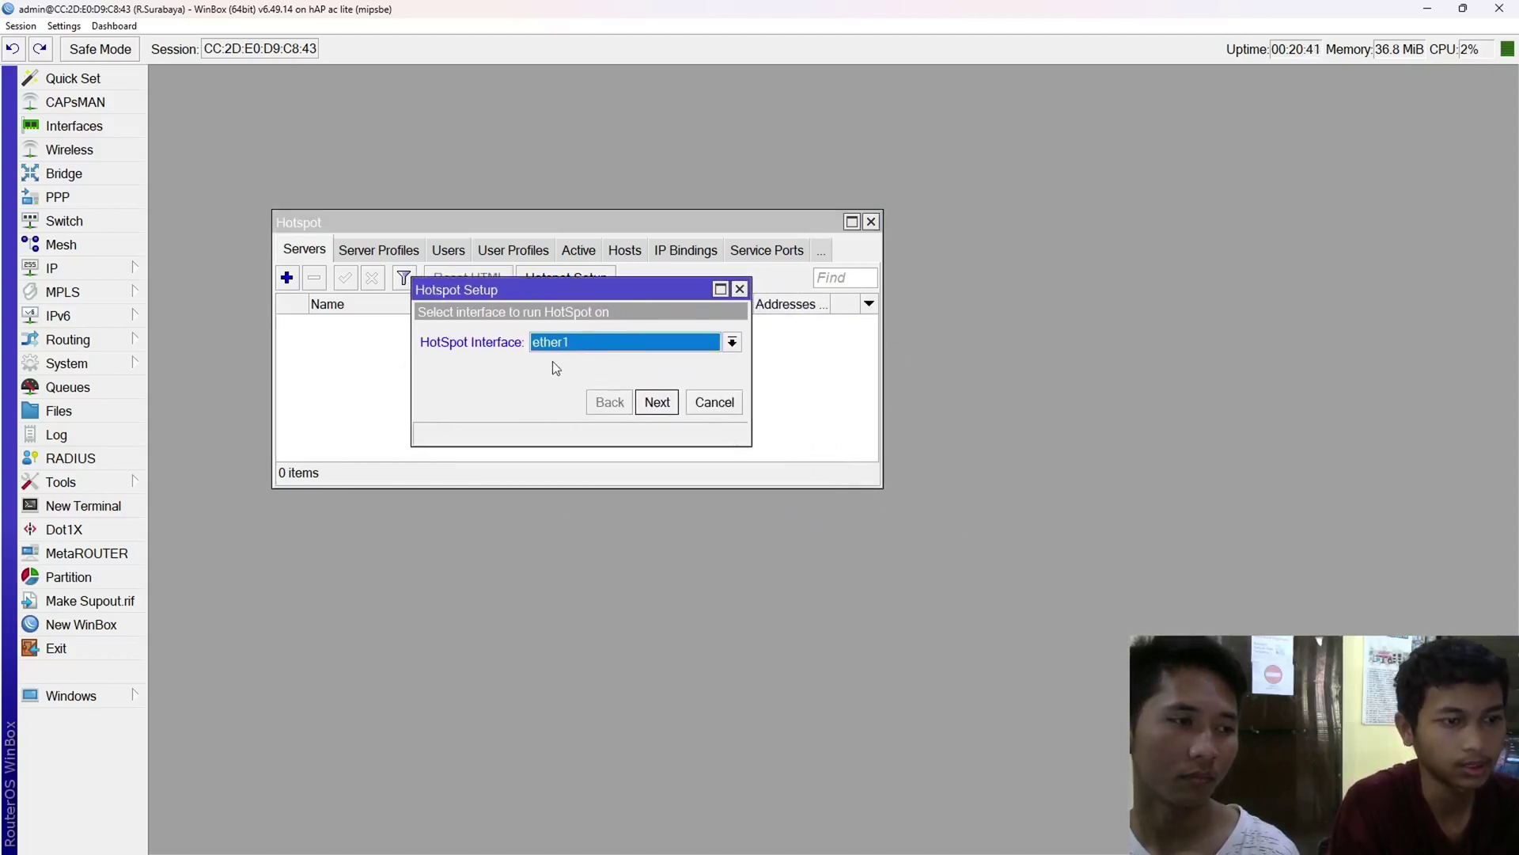
# - Choose Bridge-LAN and accept 192.168.20.1/24, its address pool, no certificate and SMTP 0.0.0.0
pyautogui.click(568, 348)
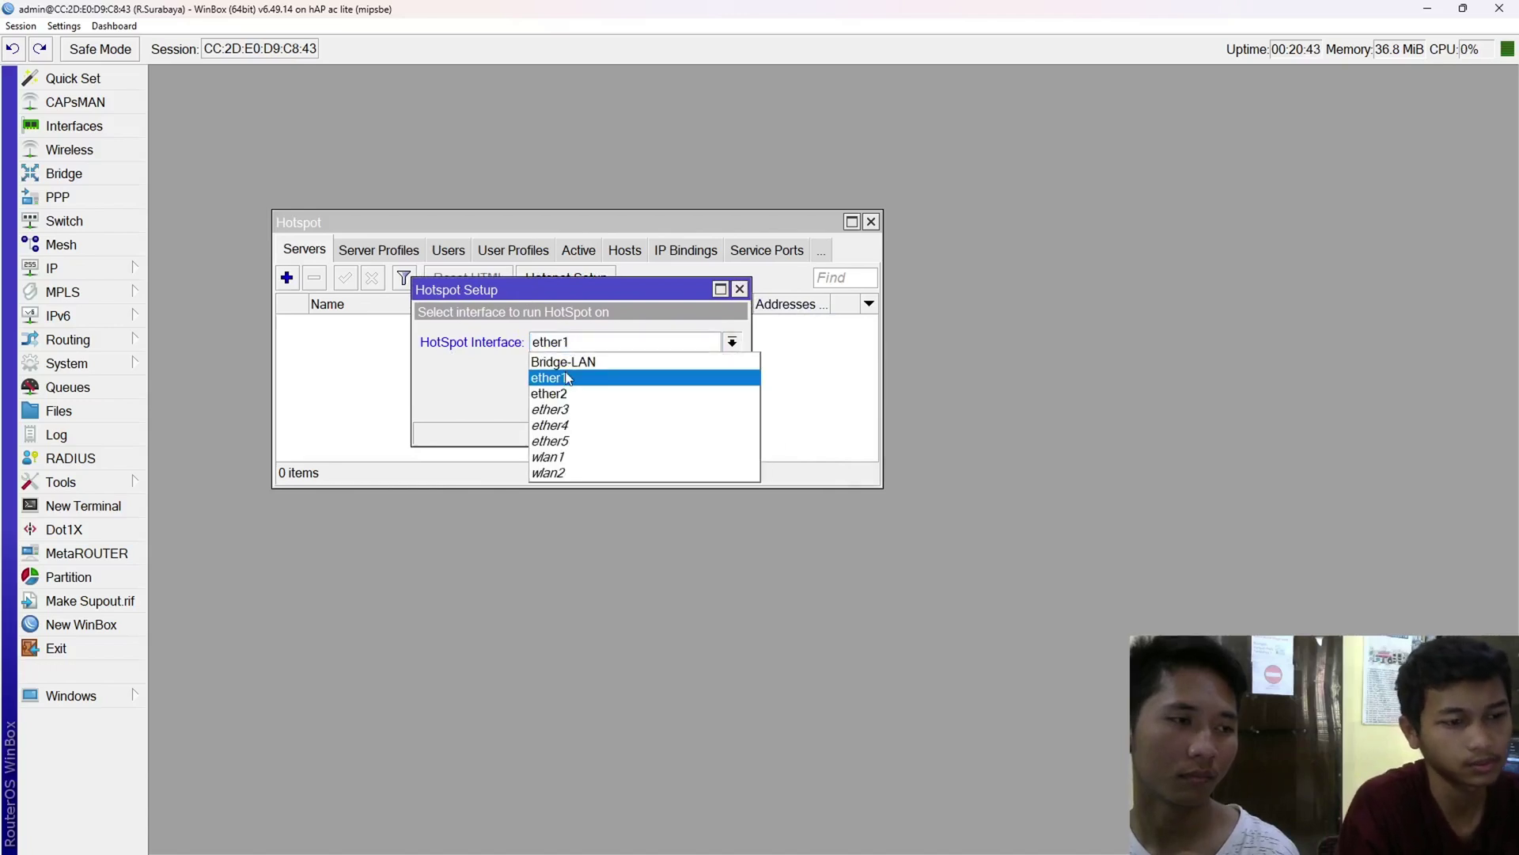
pyautogui.click(546, 357)
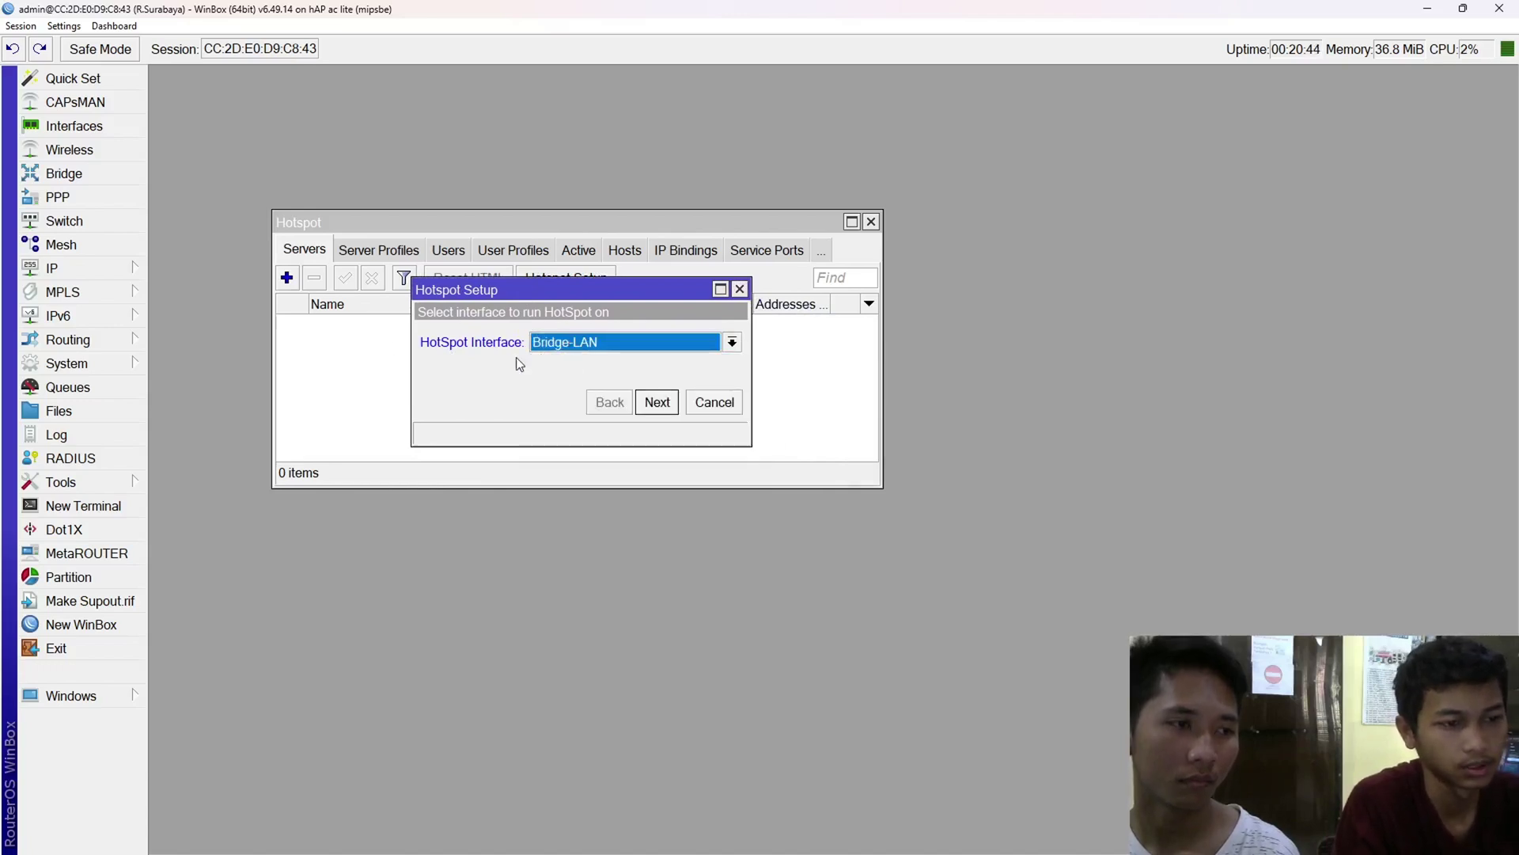
pyautogui.click(657, 402)
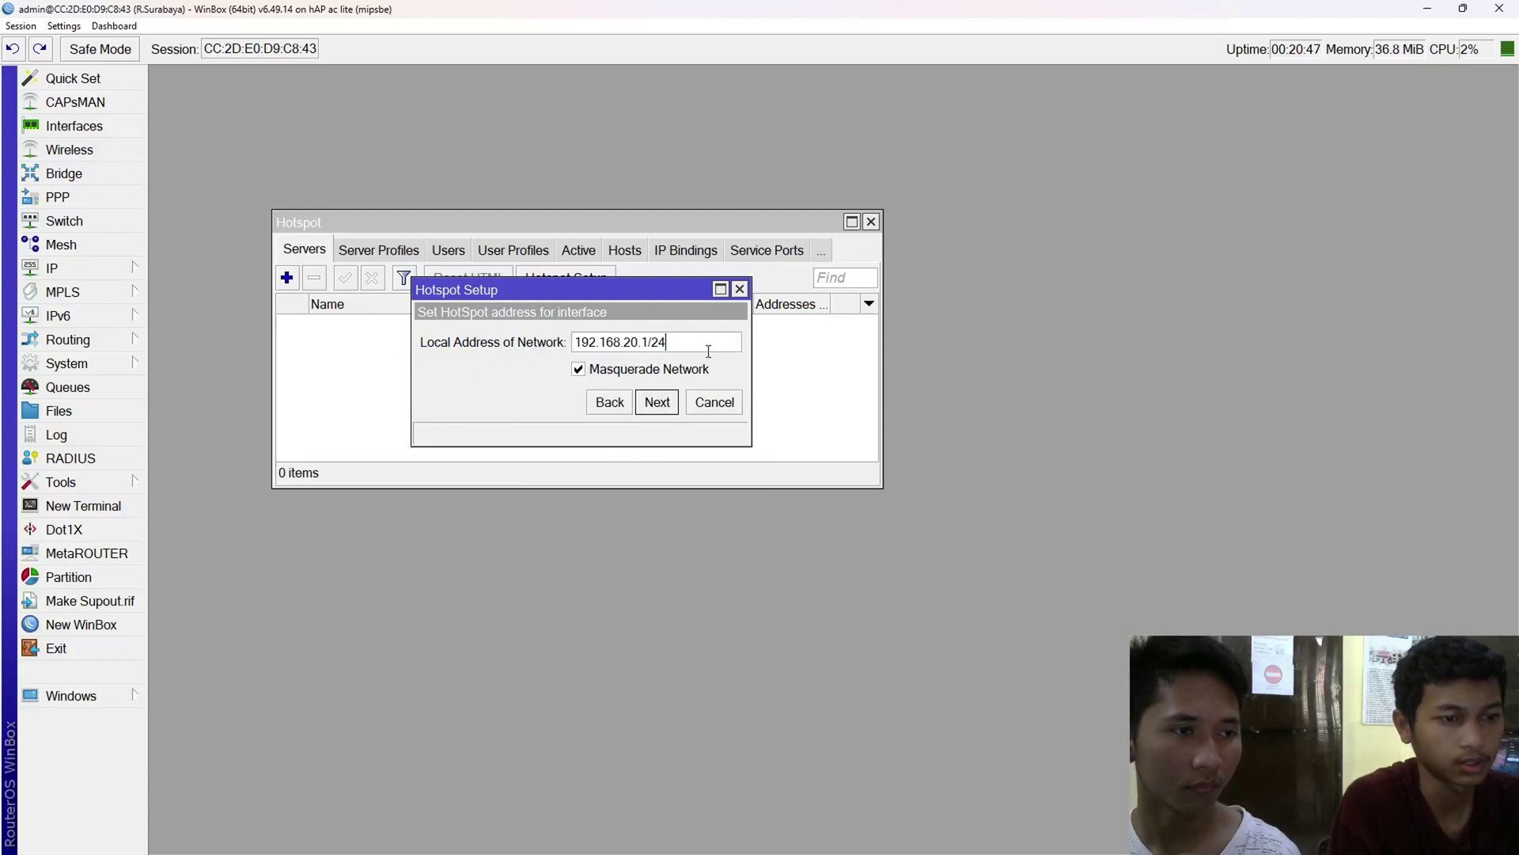
pyautogui.click(671, 405)
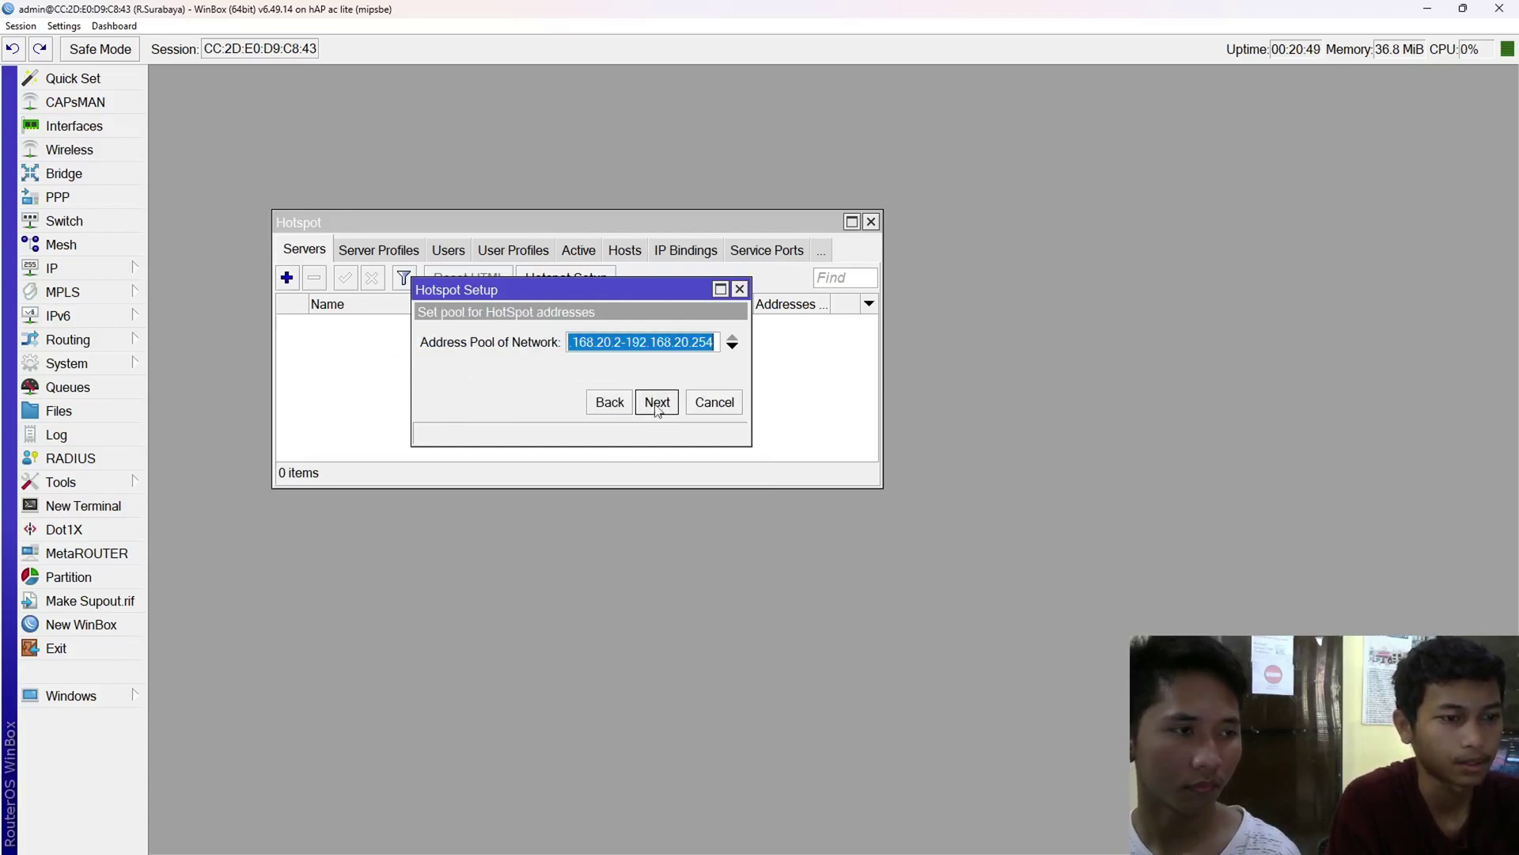
pyautogui.click(620, 344)
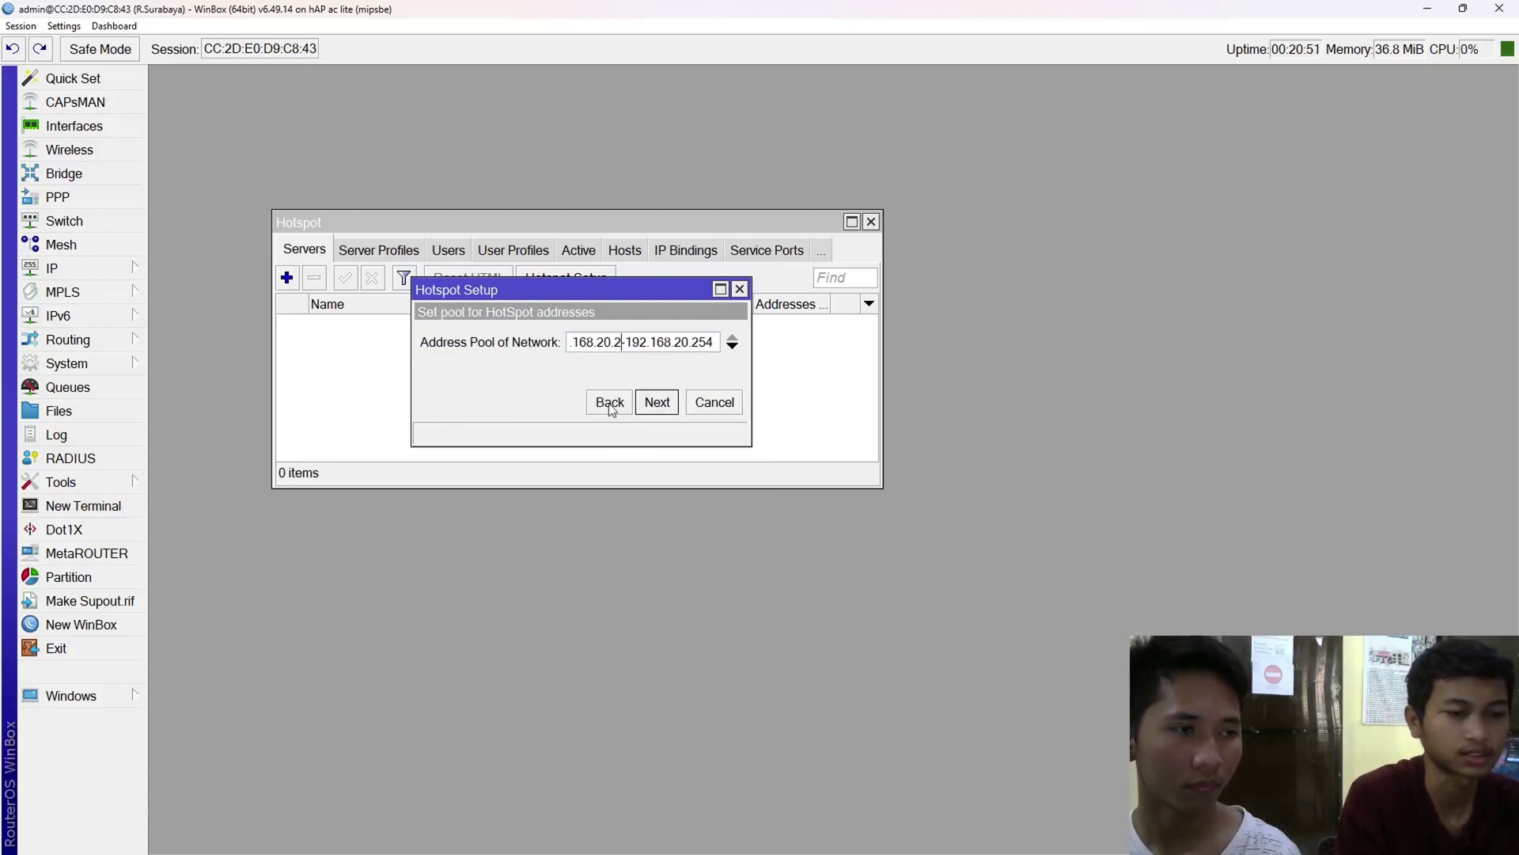
pyautogui.click(673, 411)
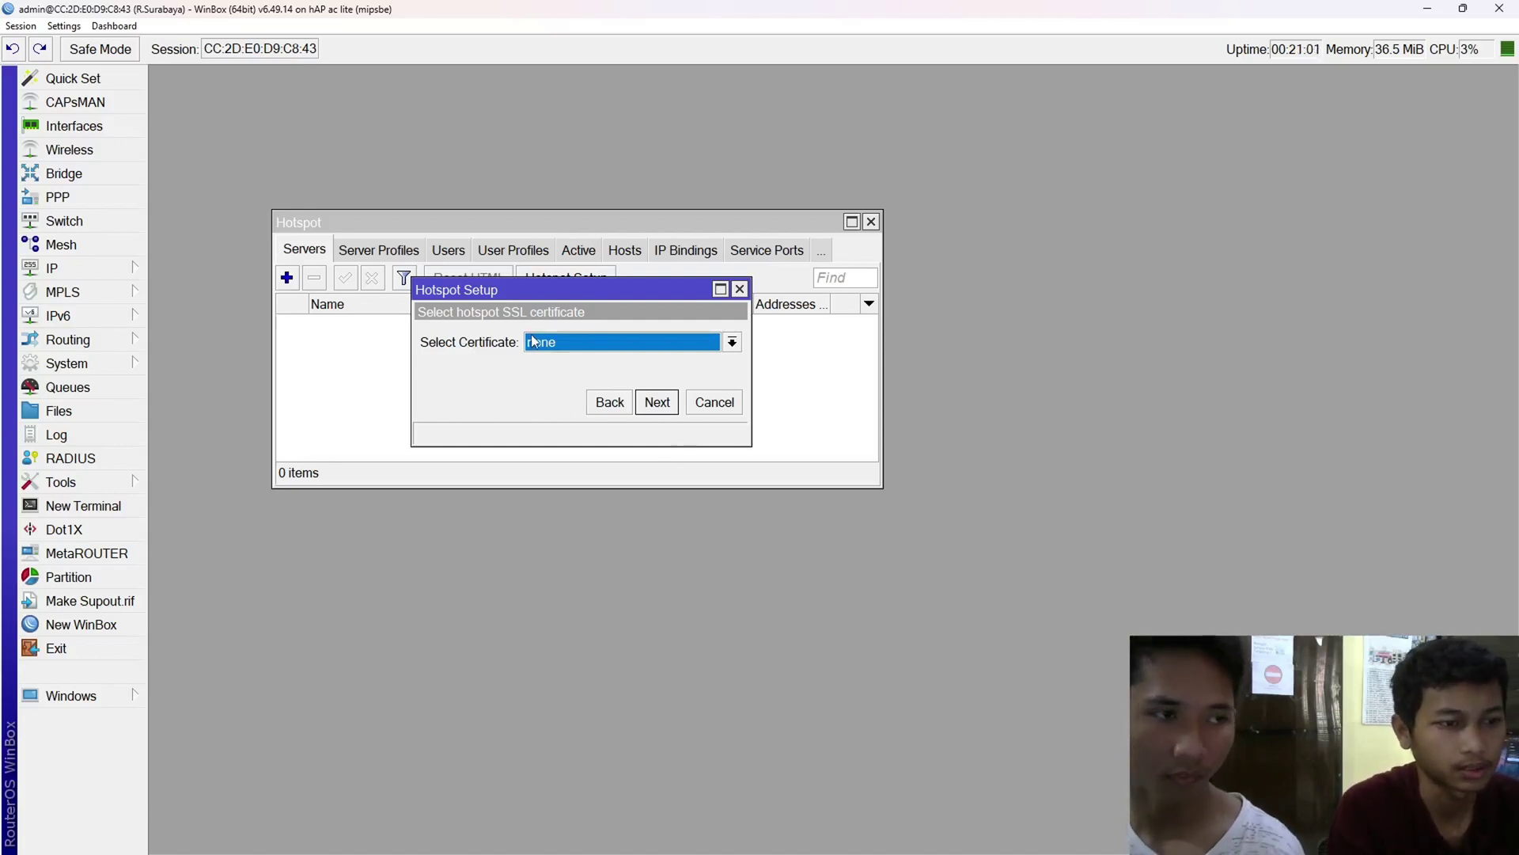
pyautogui.click(667, 409)
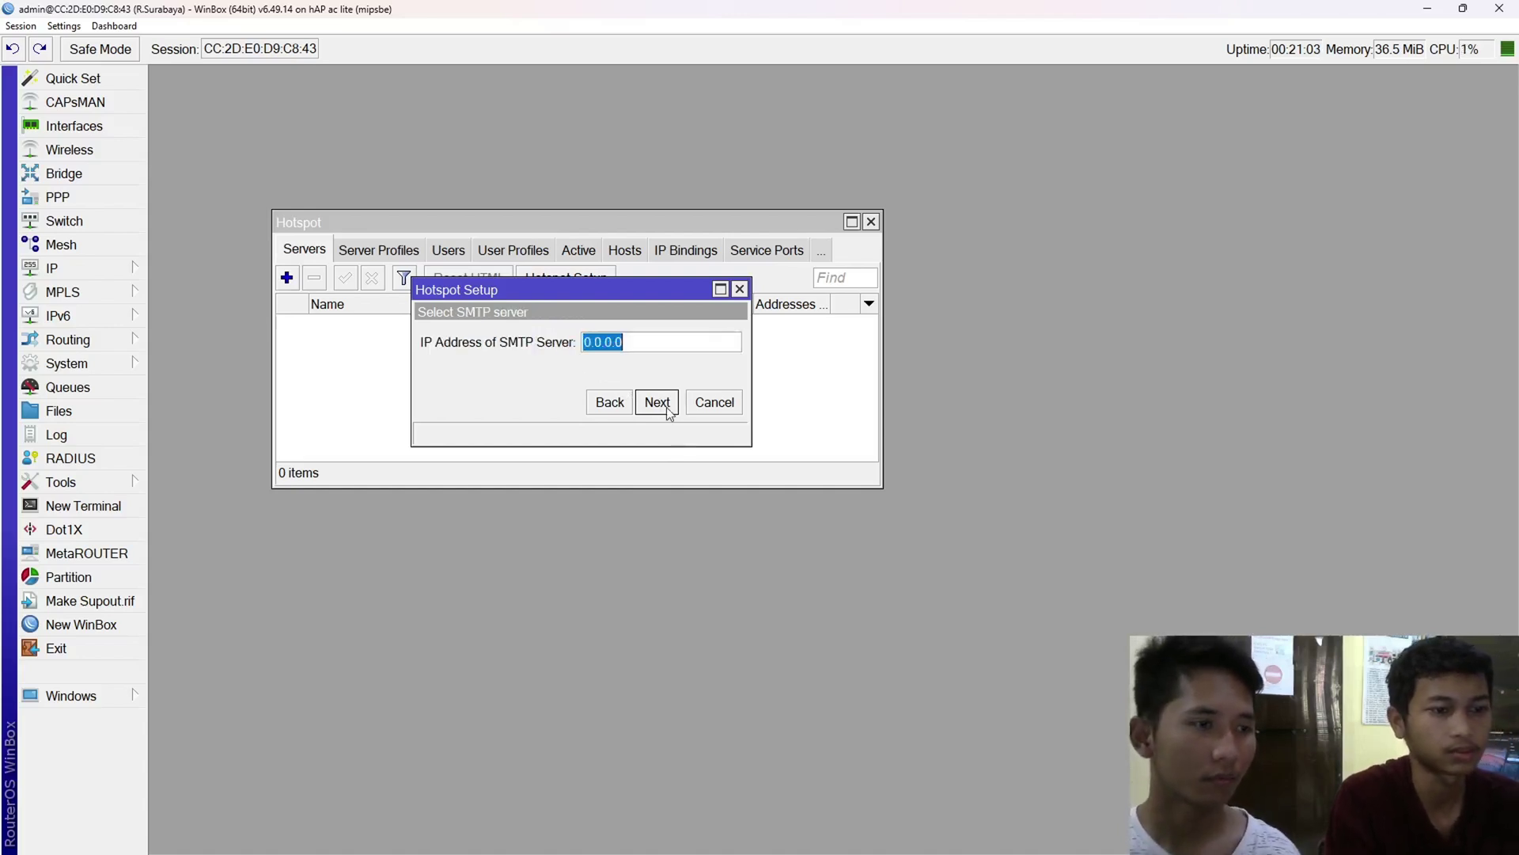
pyautogui.click(662, 341)
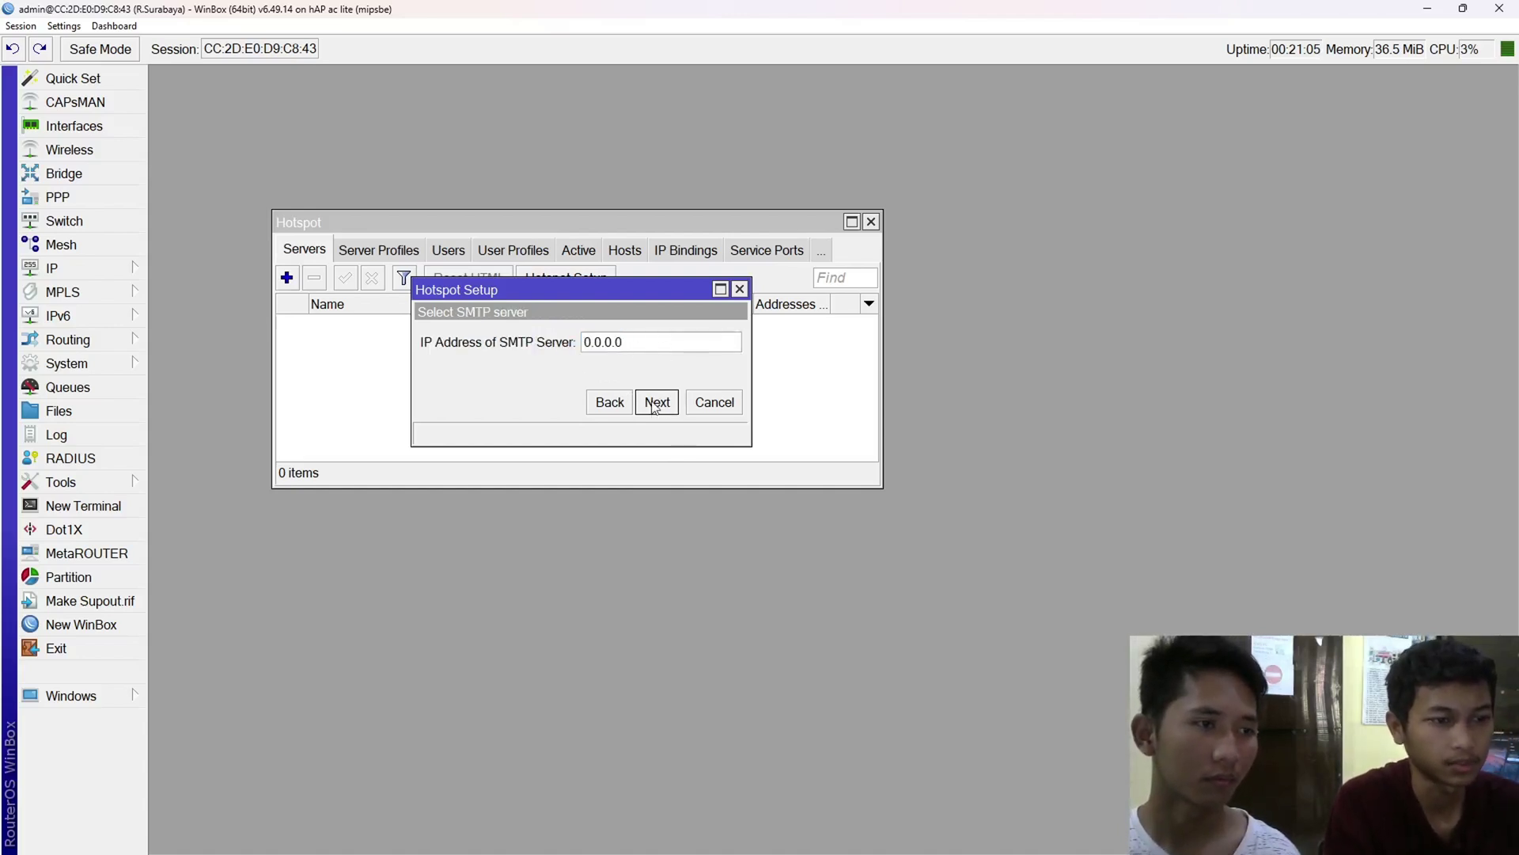
pyautogui.click(670, 411)
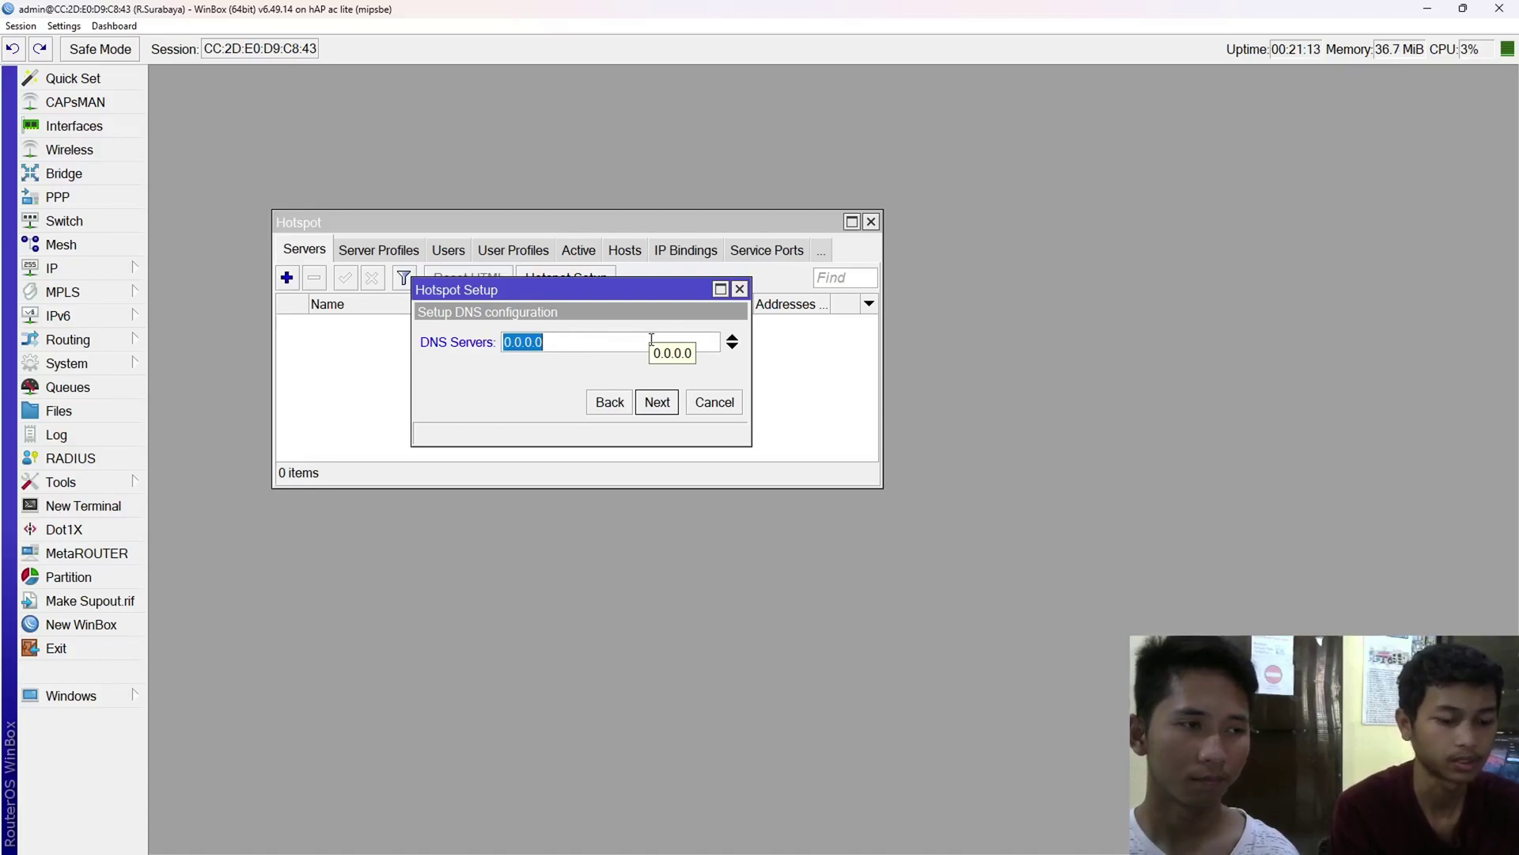
# - Enter DNS server 192.168.20.1 and DNS name ujian.net.id, keep user admin, and finish
pyautogui.write('192.168.20.1')
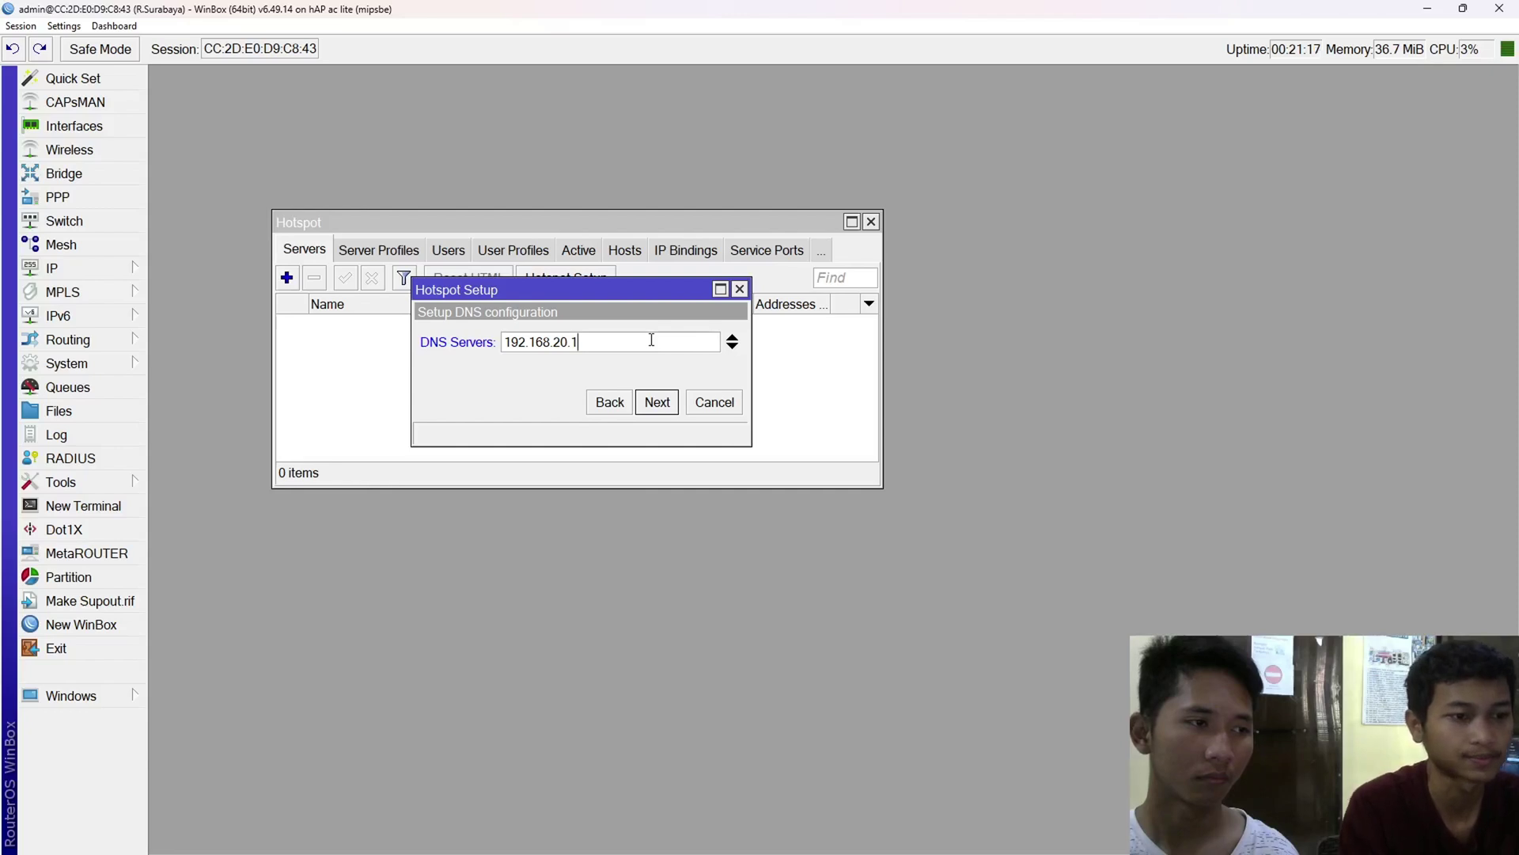
pyautogui.click(660, 405)
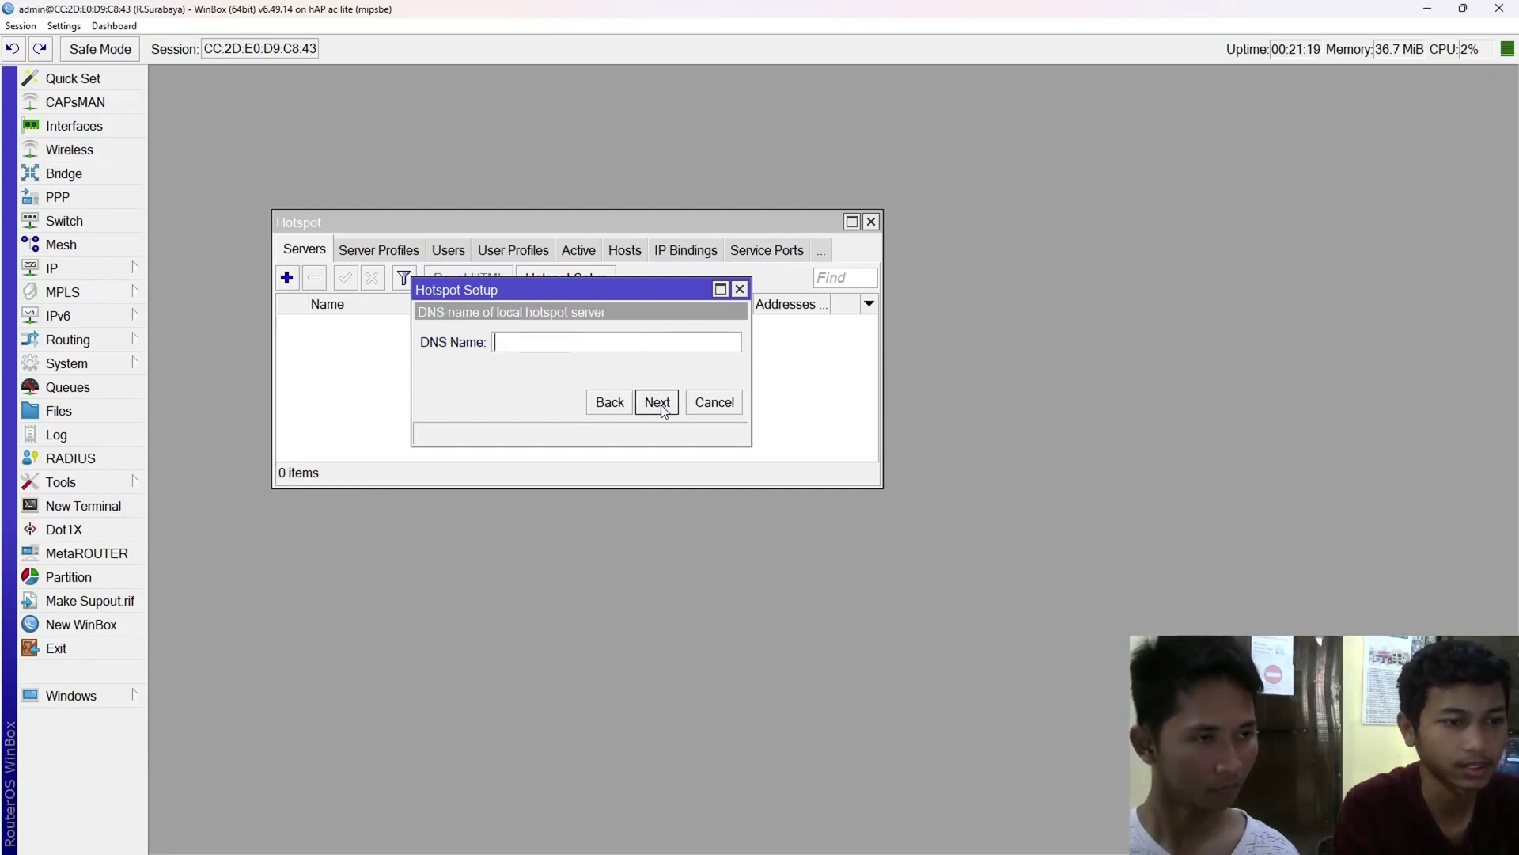
pyautogui.click(561, 339)
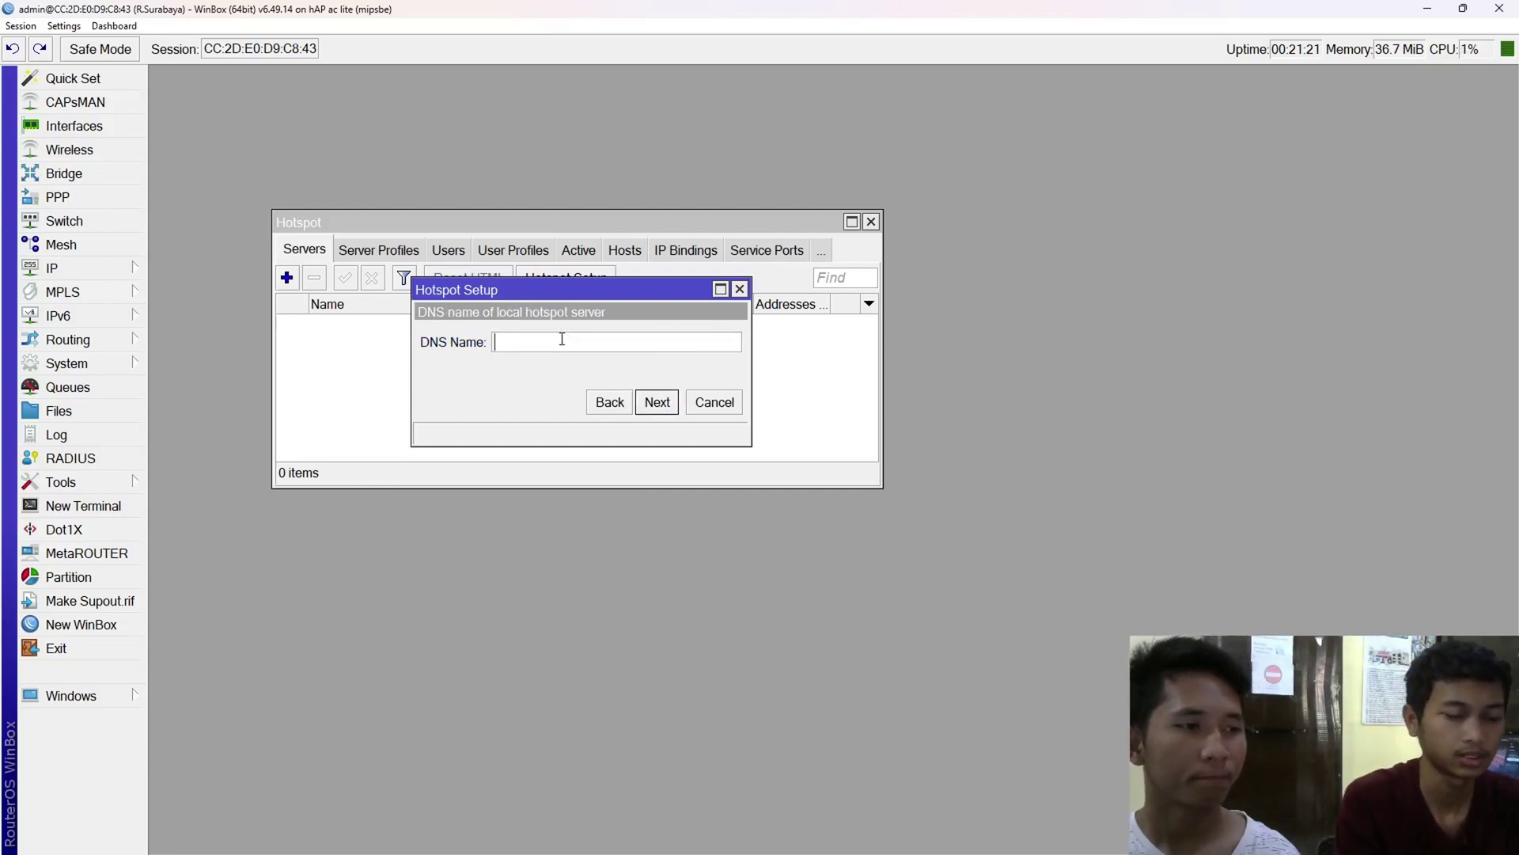
pyautogui.write('ujian')
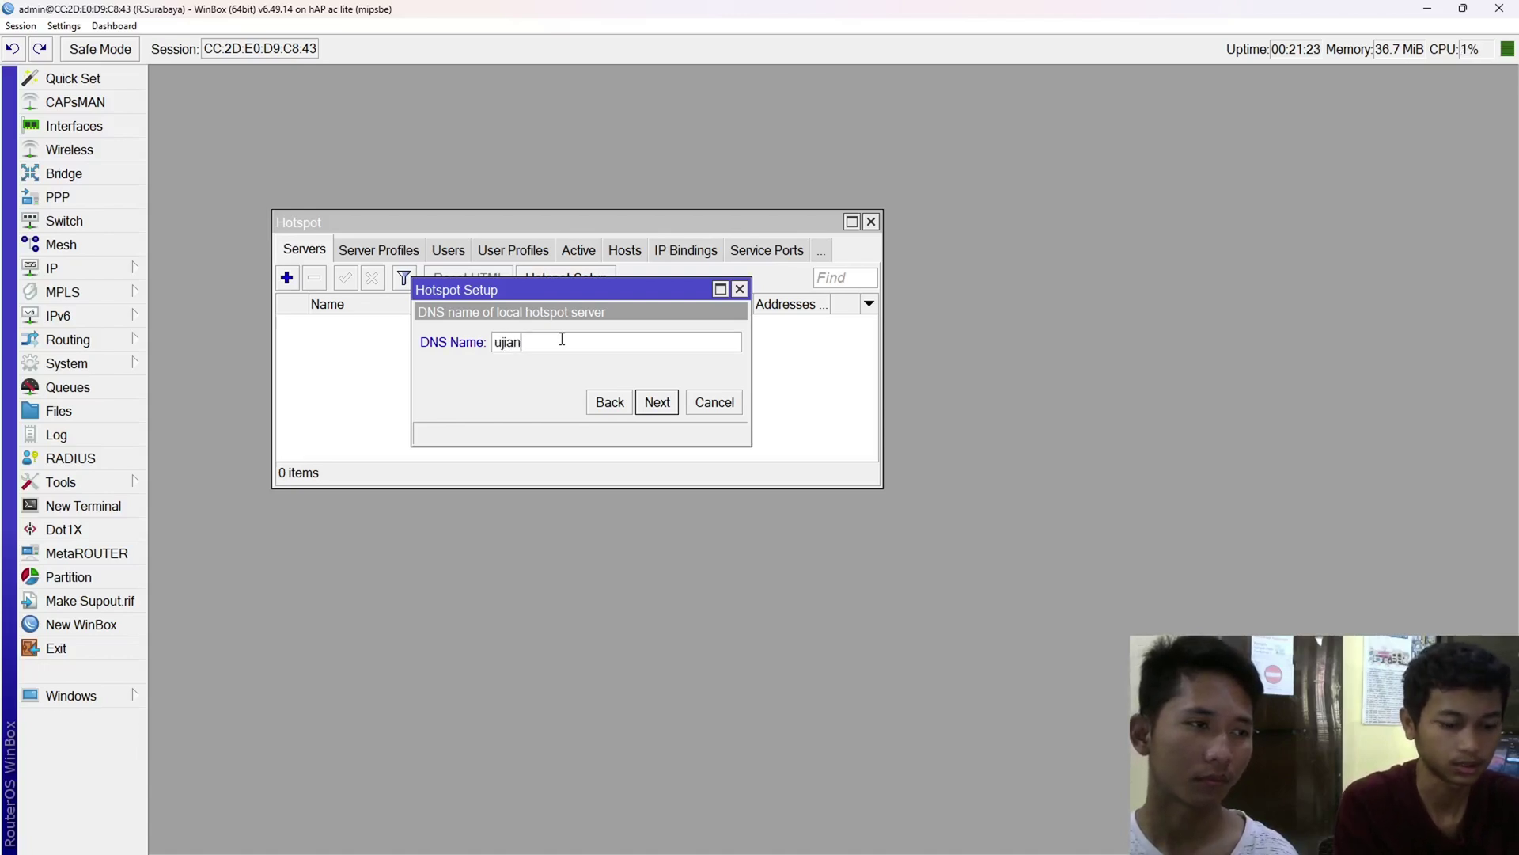
pyautogui.write('.net.id')
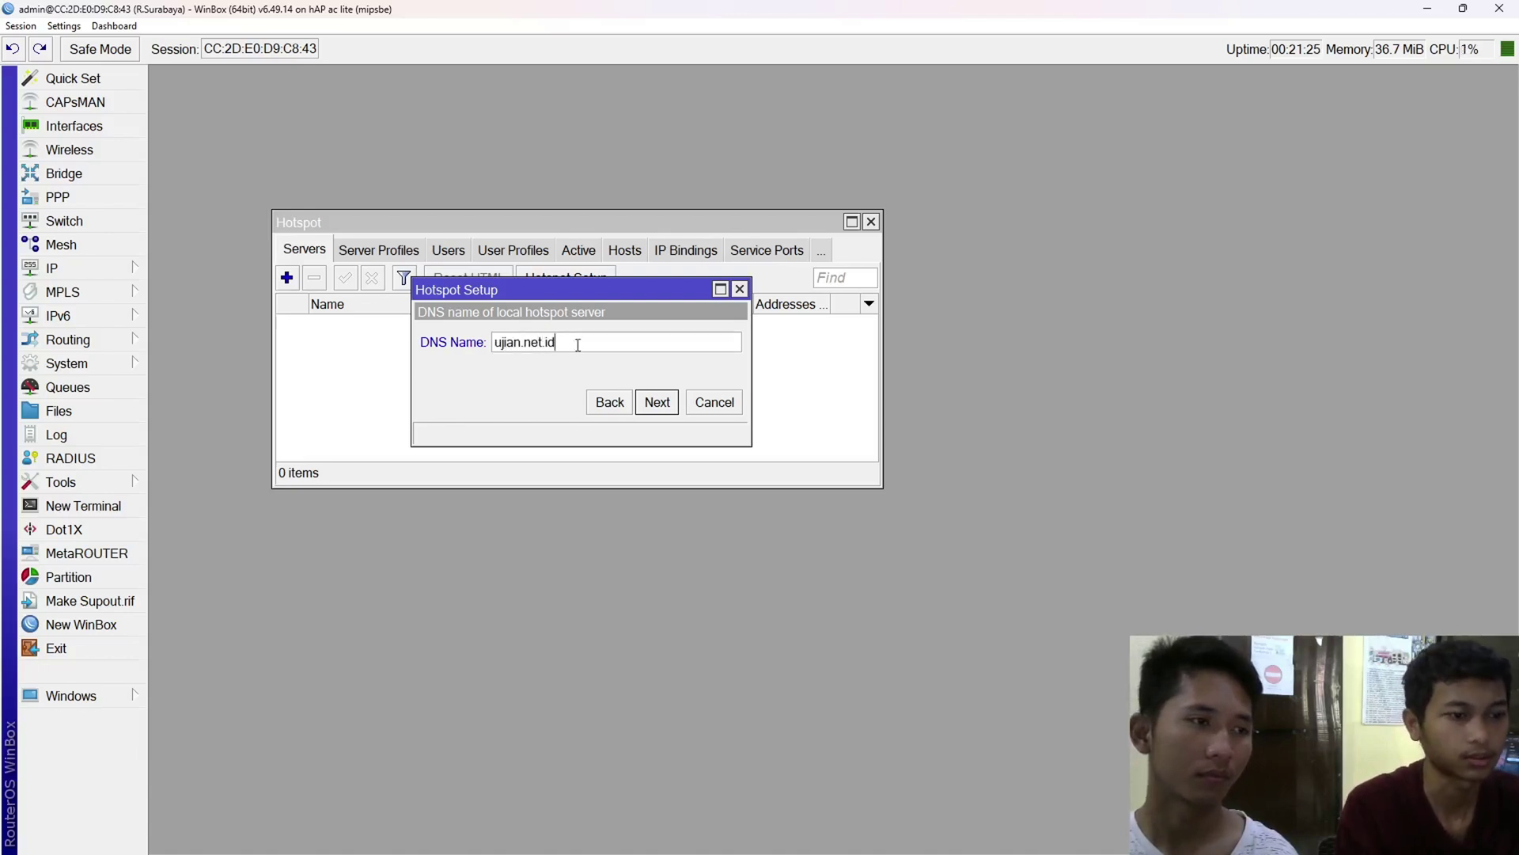
pyautogui.click(658, 403)
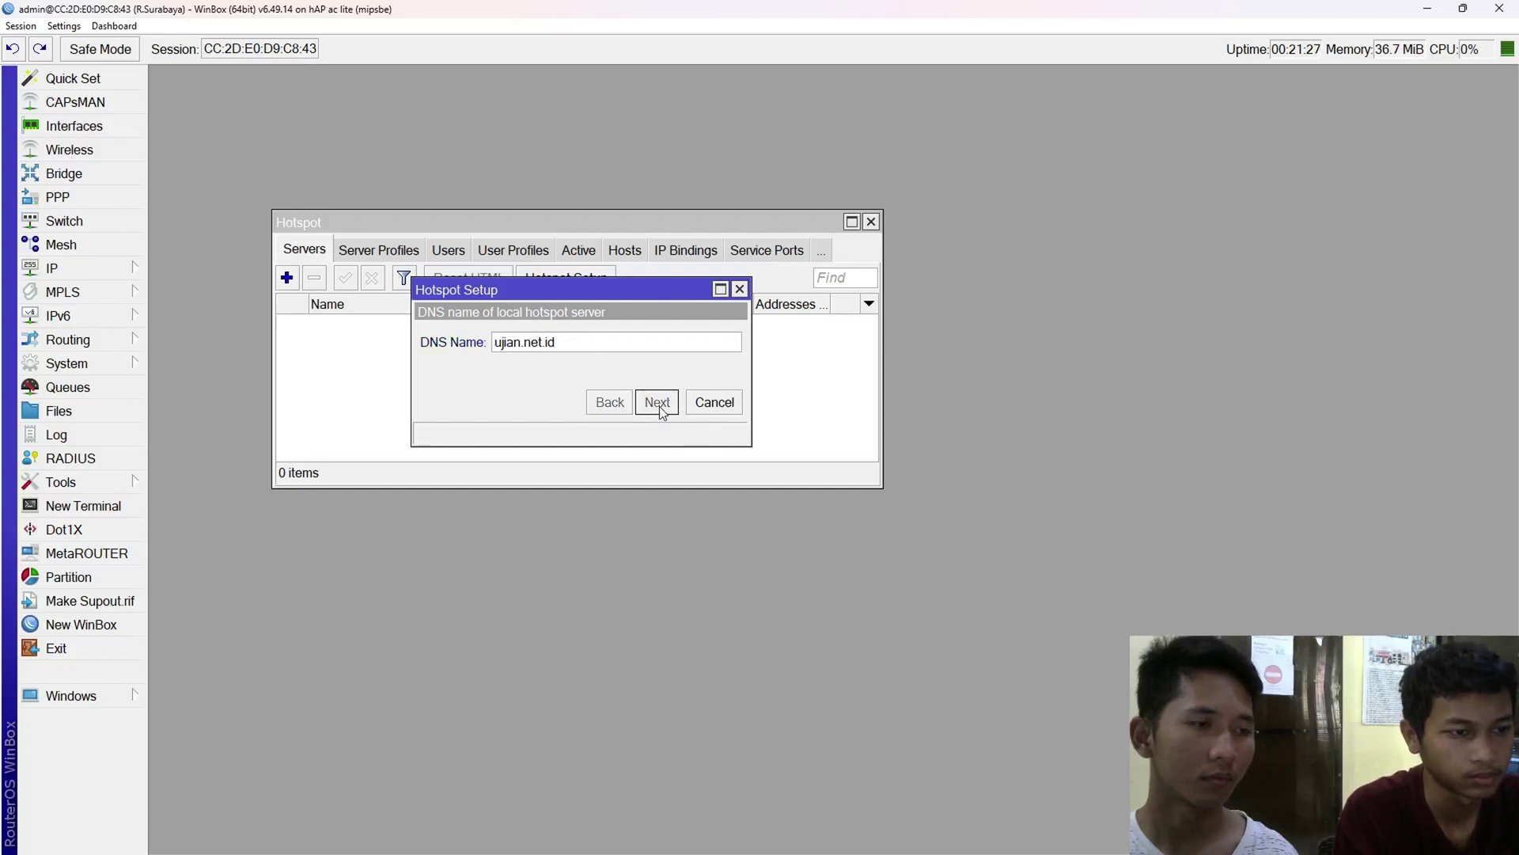
pyautogui.click(651, 346)
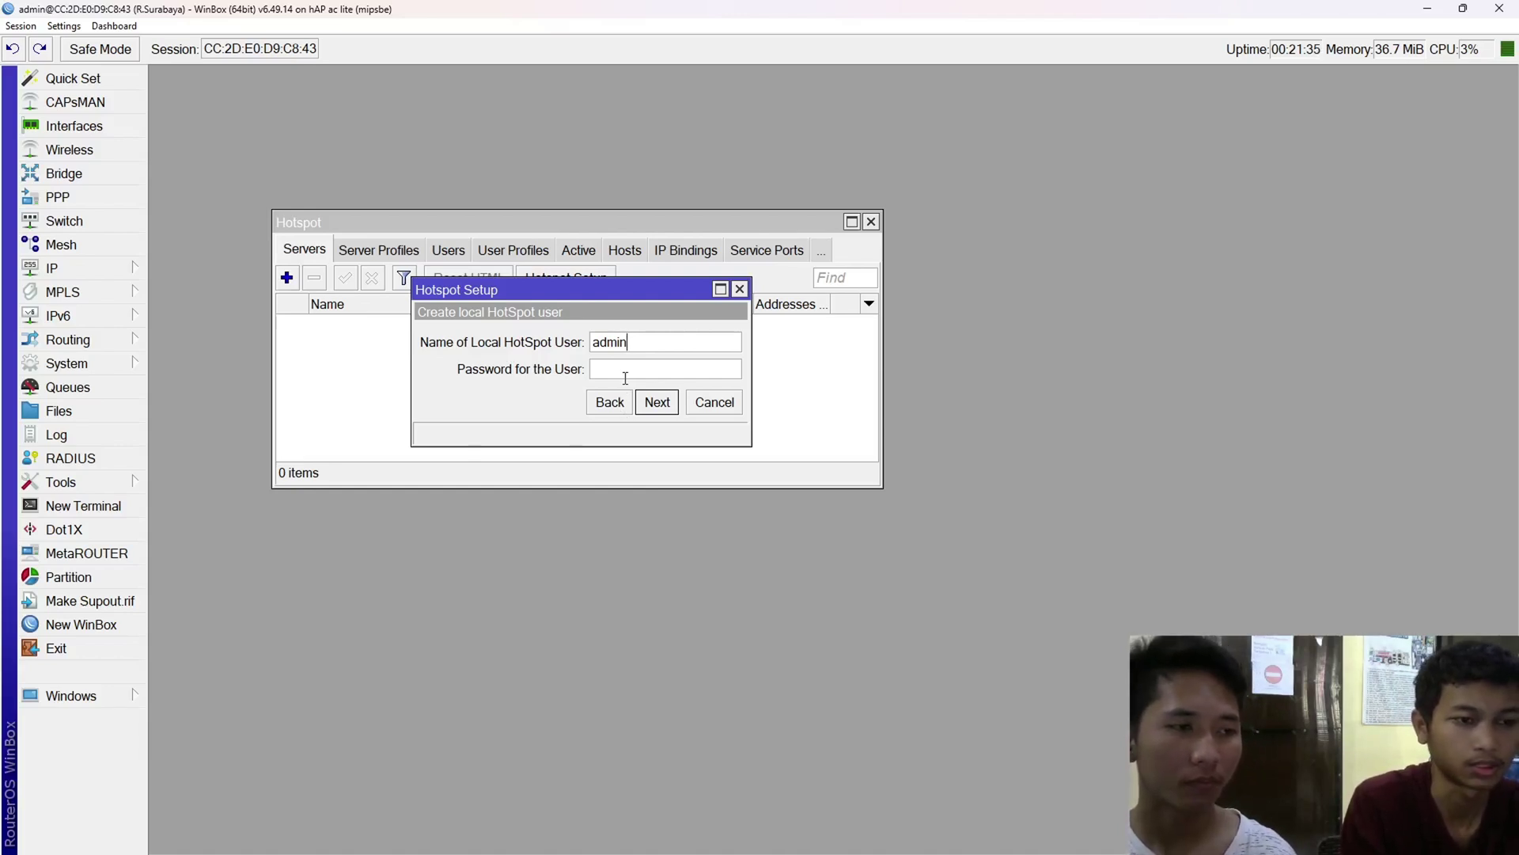
pyautogui.click(658, 403)
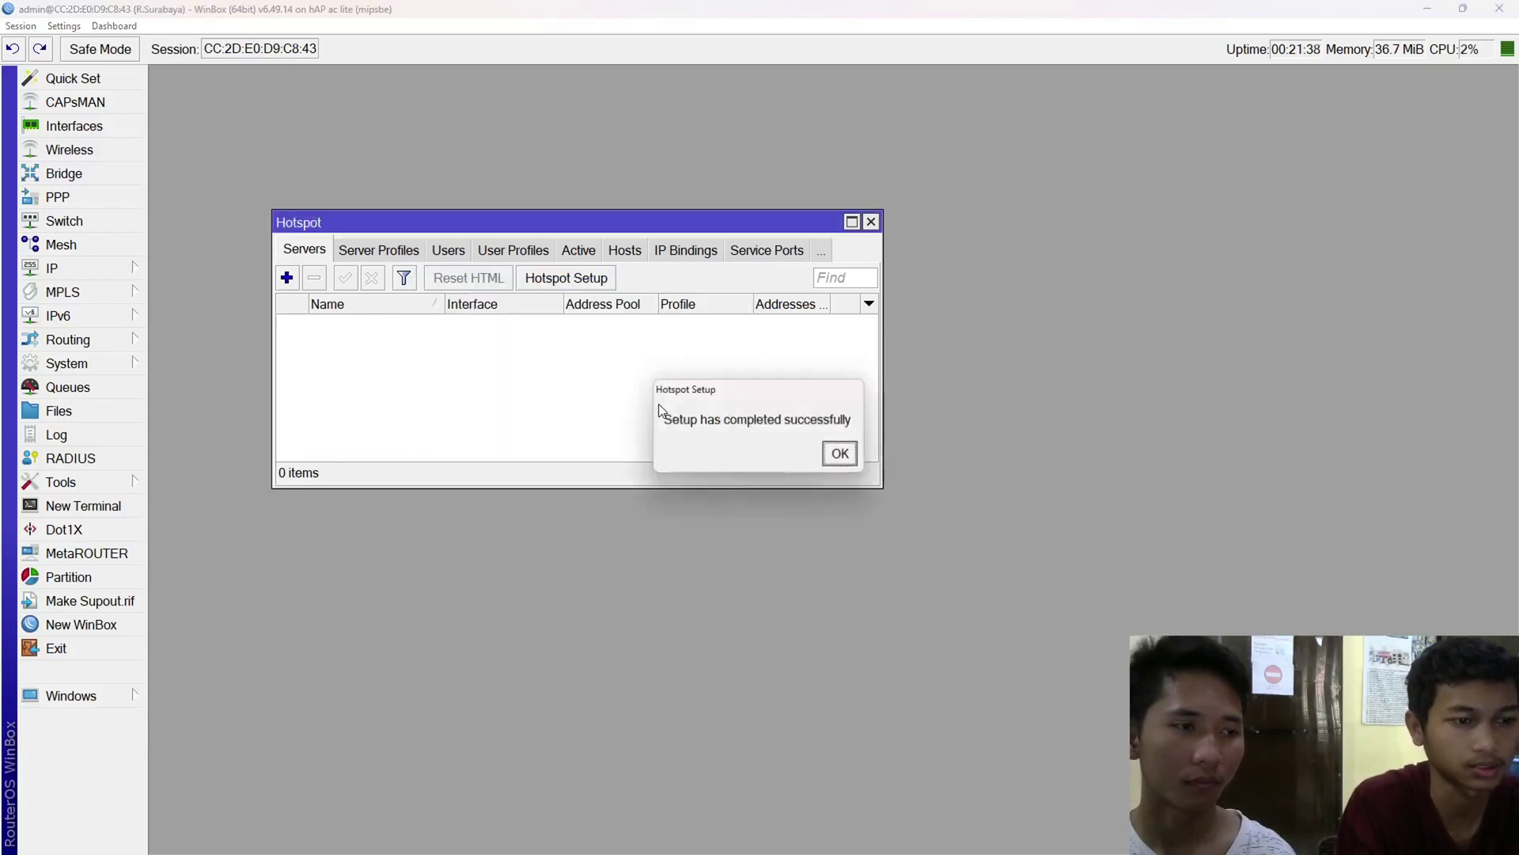
pyautogui.click(840, 456)
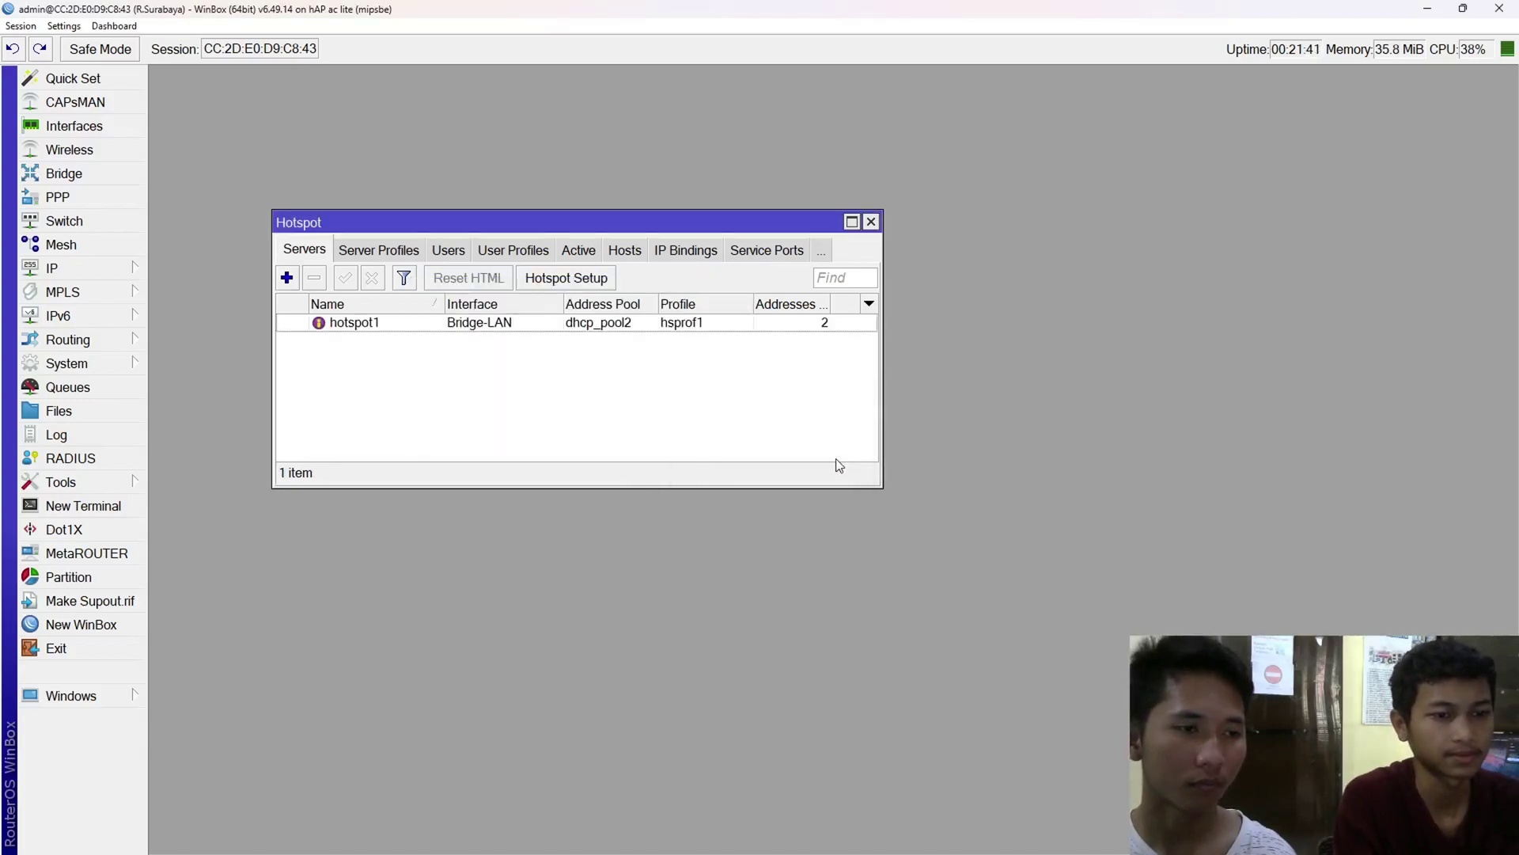
# - Open the hsprof1 profile from the Hotspot Server Profiles list for editing
pyautogui.click(400, 253)
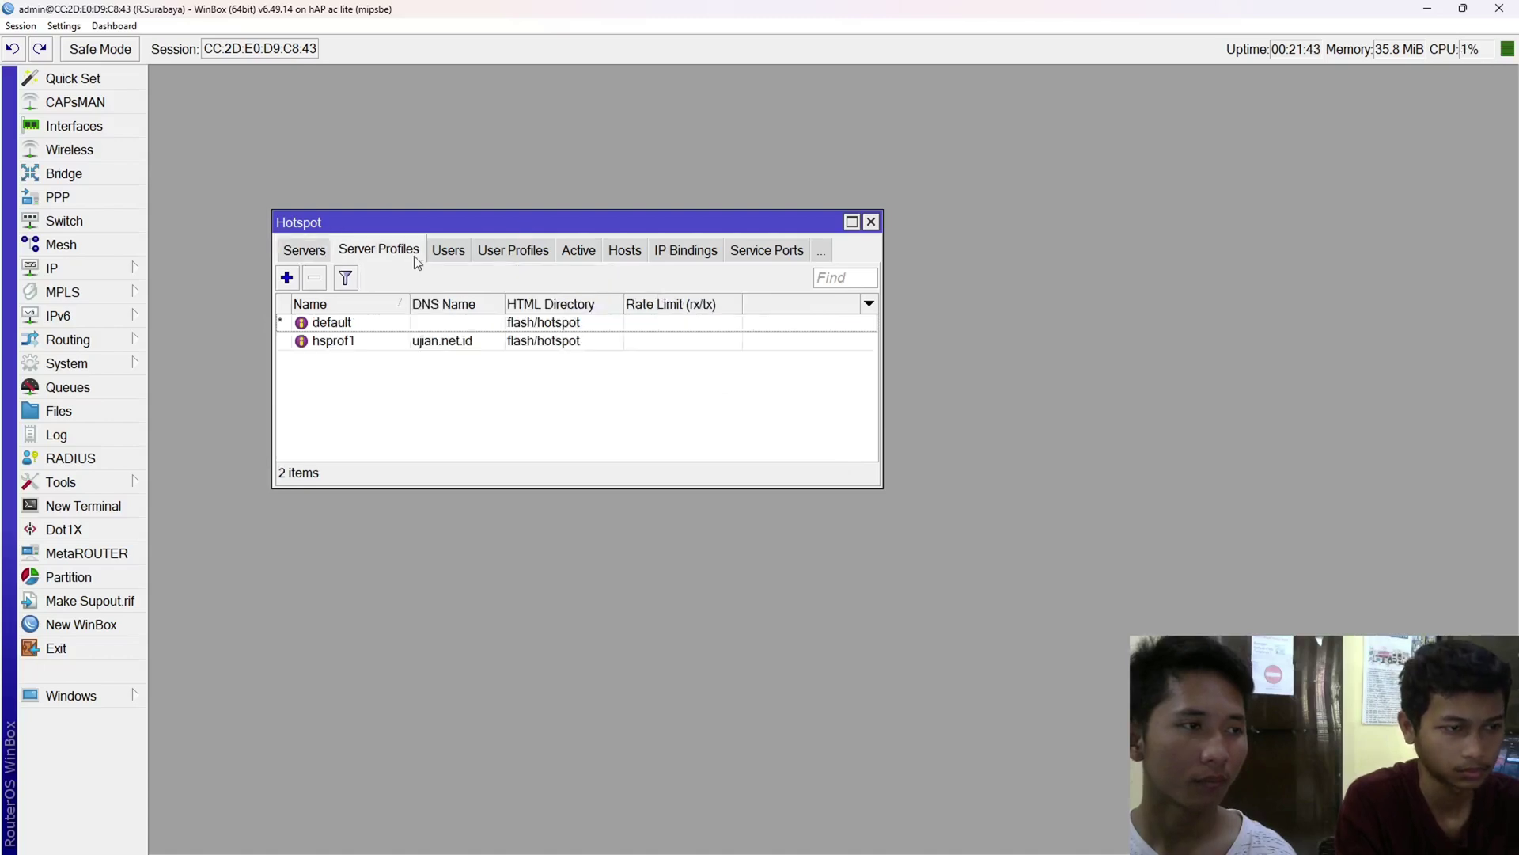
pyautogui.click(482, 251)
pyautogui.click(312, 253)
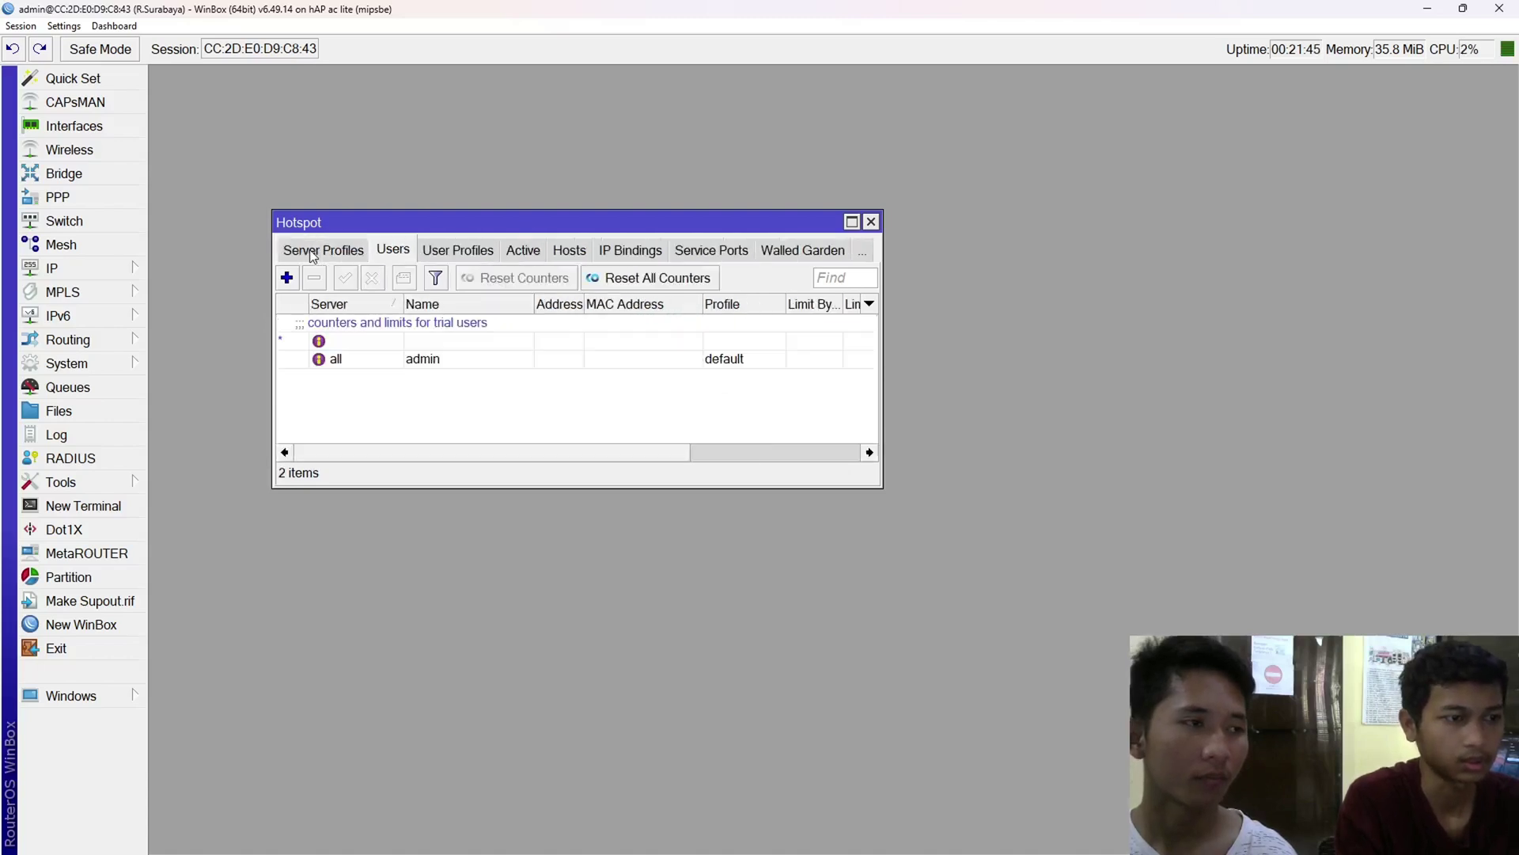
pyautogui.click(314, 255)
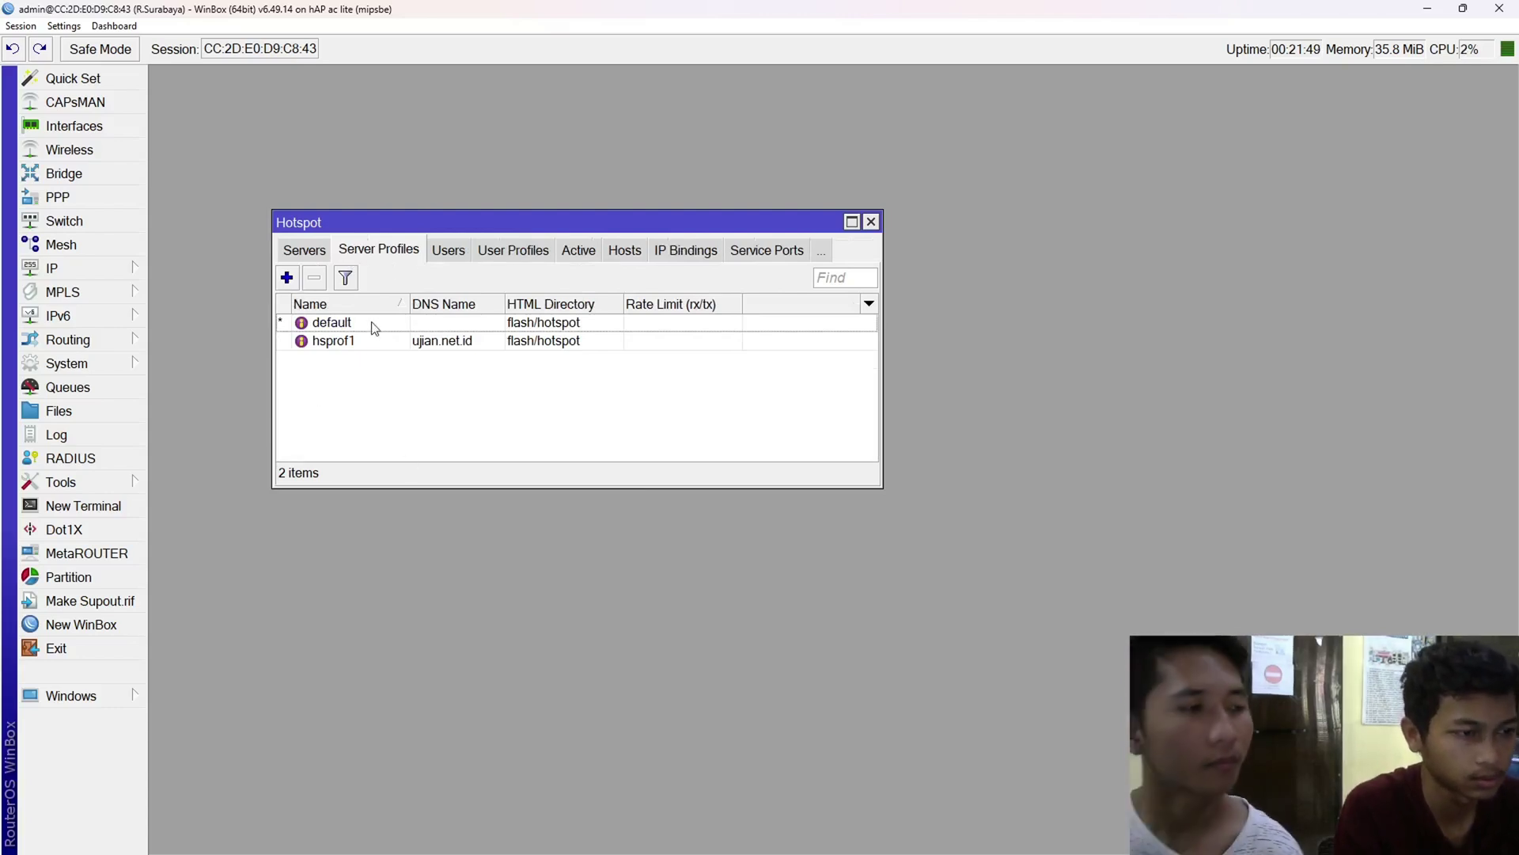
pyautogui.click(328, 343)
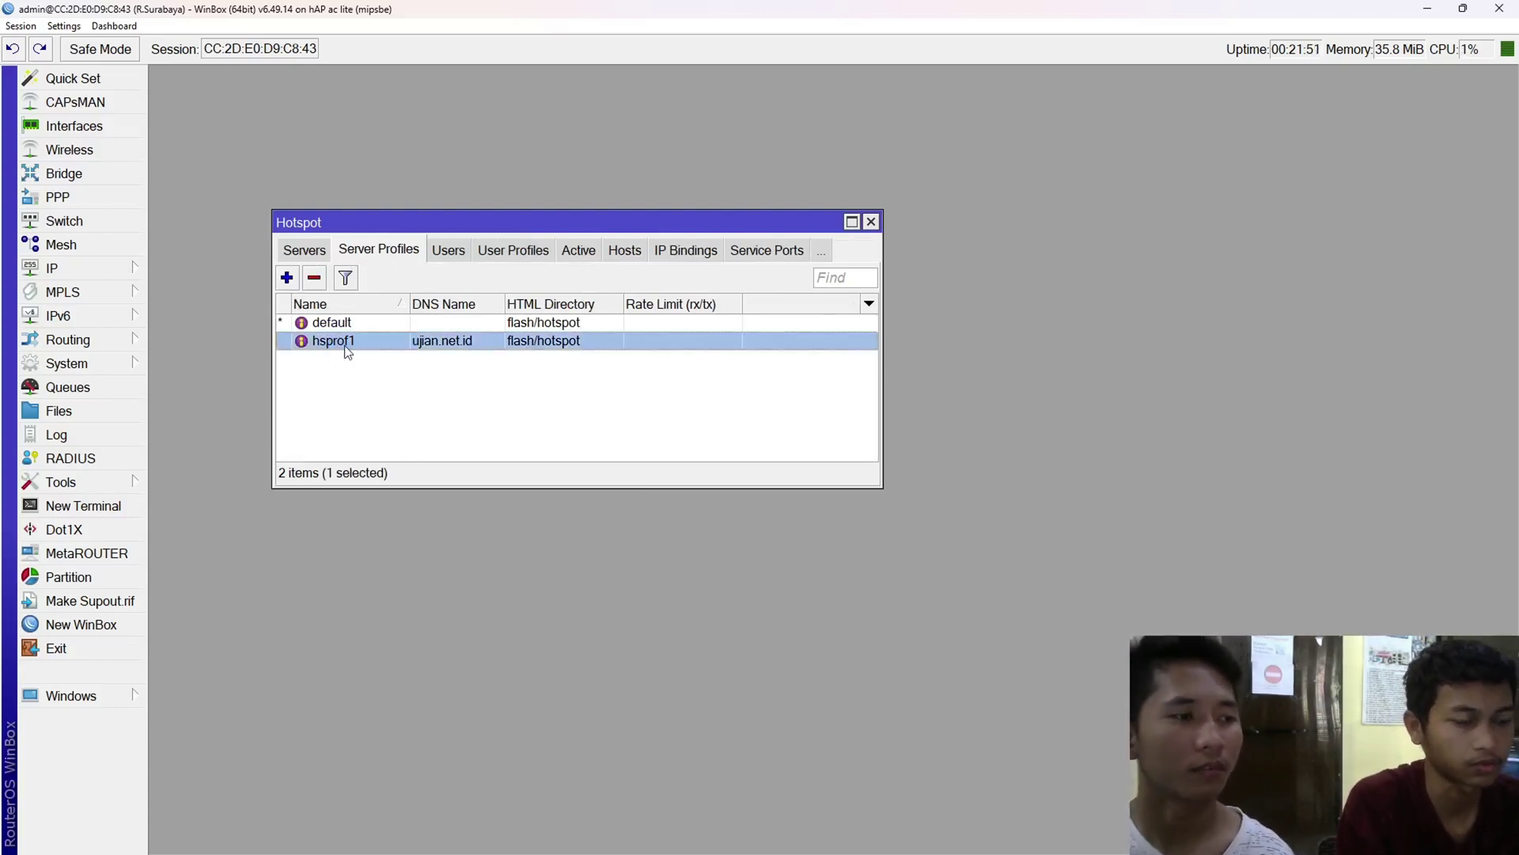
pyautogui.doubleClick(344, 345)
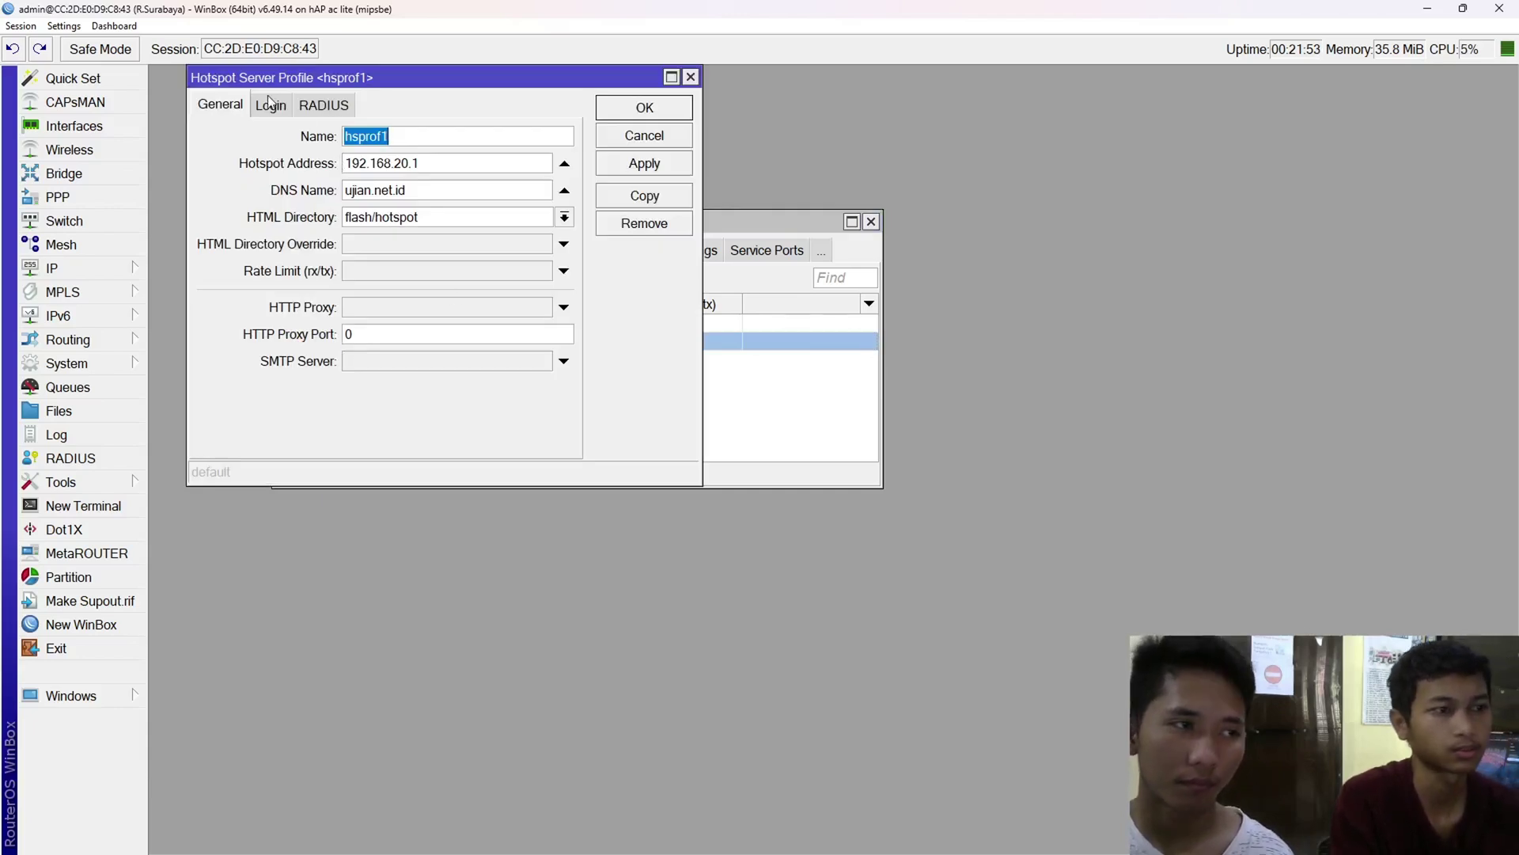
pyautogui.moveTo(343, 84); pyautogui.dragTo(386, 20)
# - Uncheck Cookie login on hsprof1's Login tab and save the profile
pyautogui.click(276, 176)
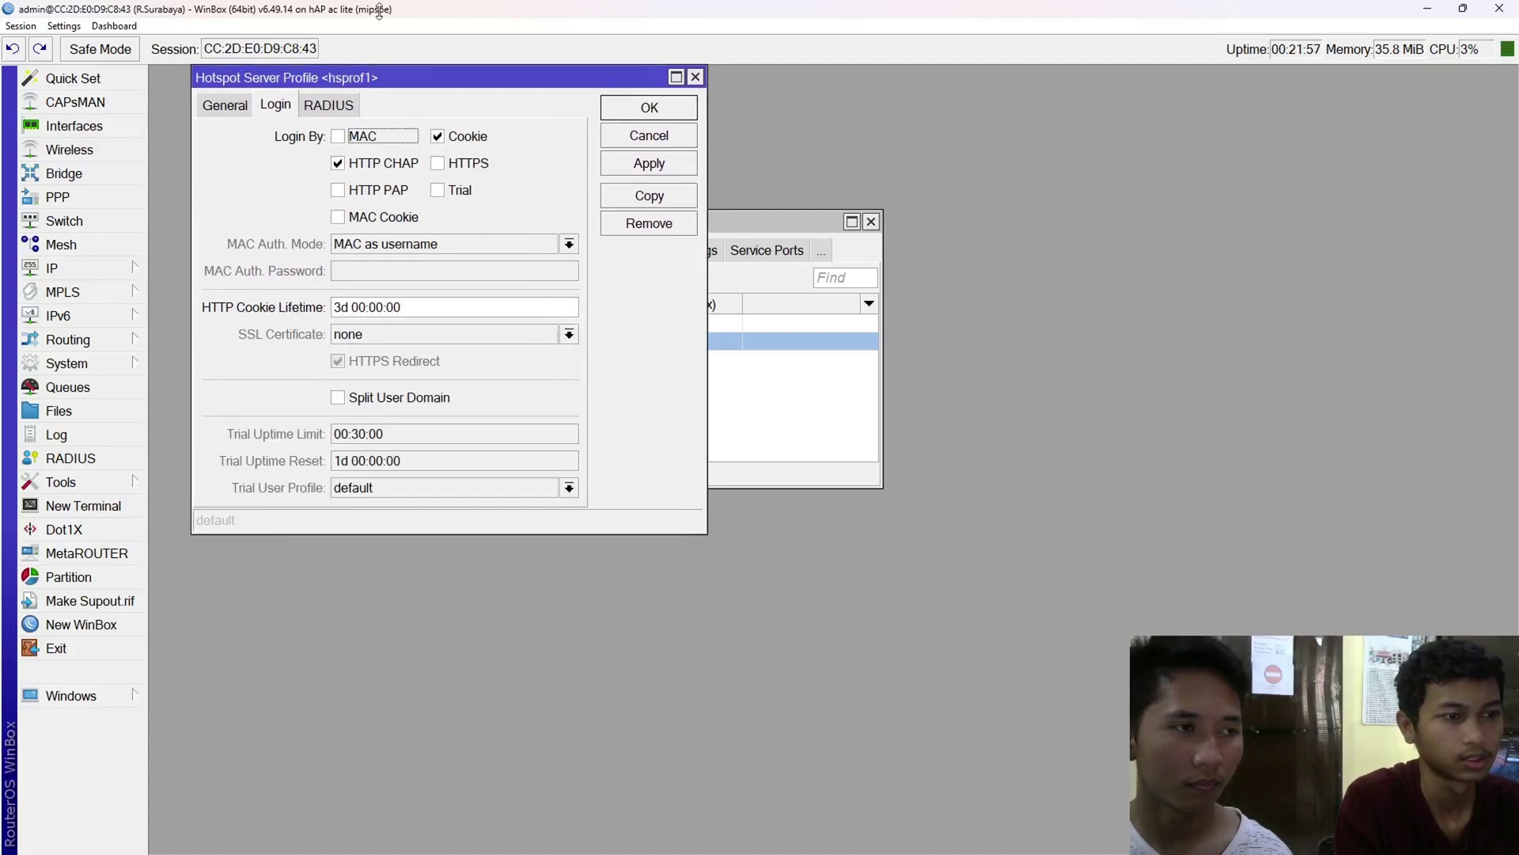
pyautogui.click(459, 138)
pyautogui.click(649, 106)
pyautogui.click(466, 379)
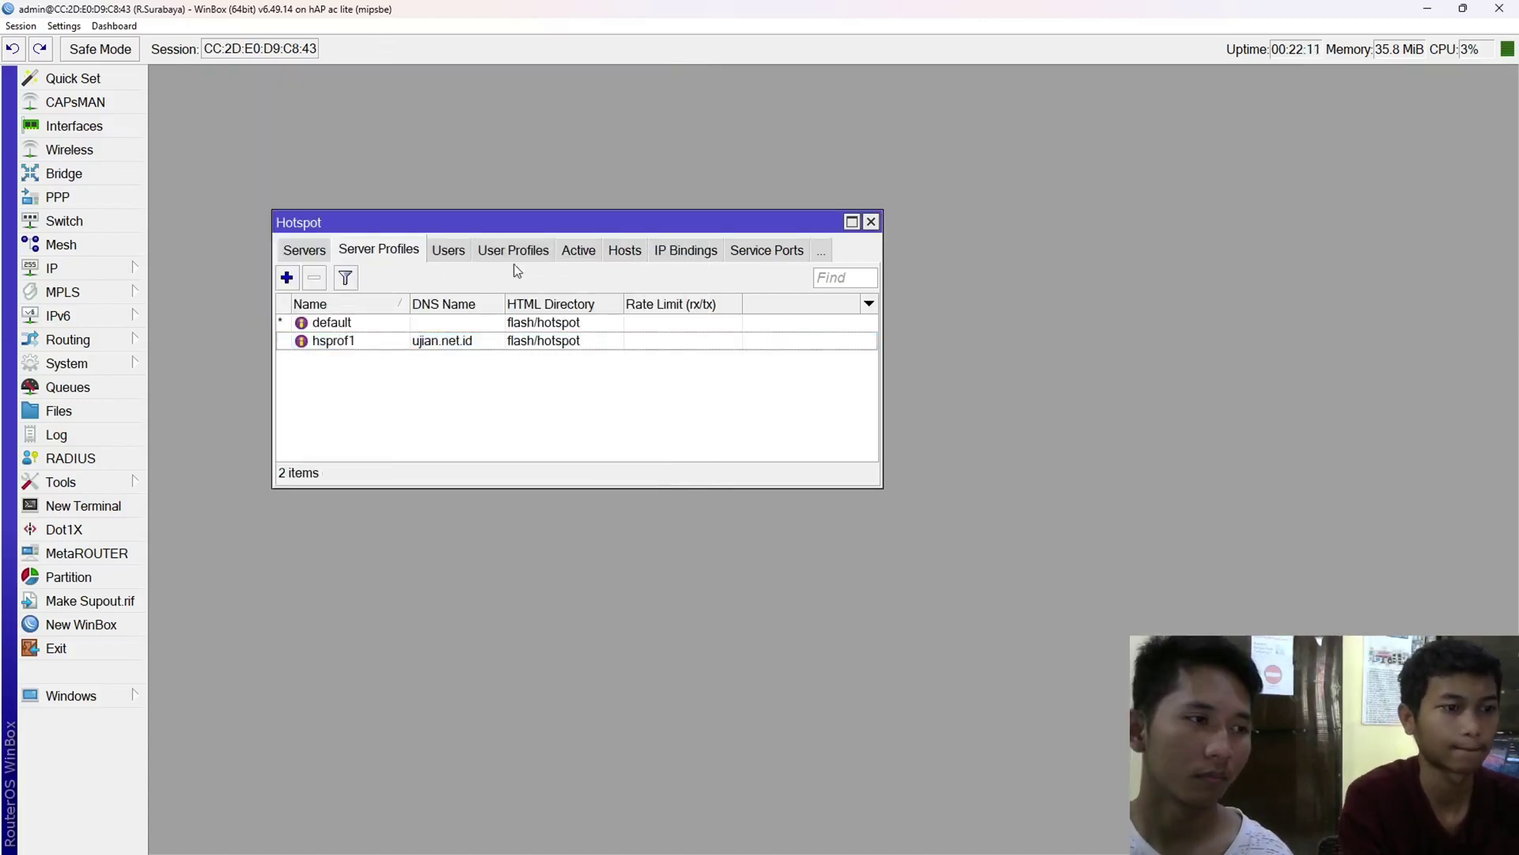
pyautogui.moveTo(496, 225); pyautogui.dragTo(565, 155)
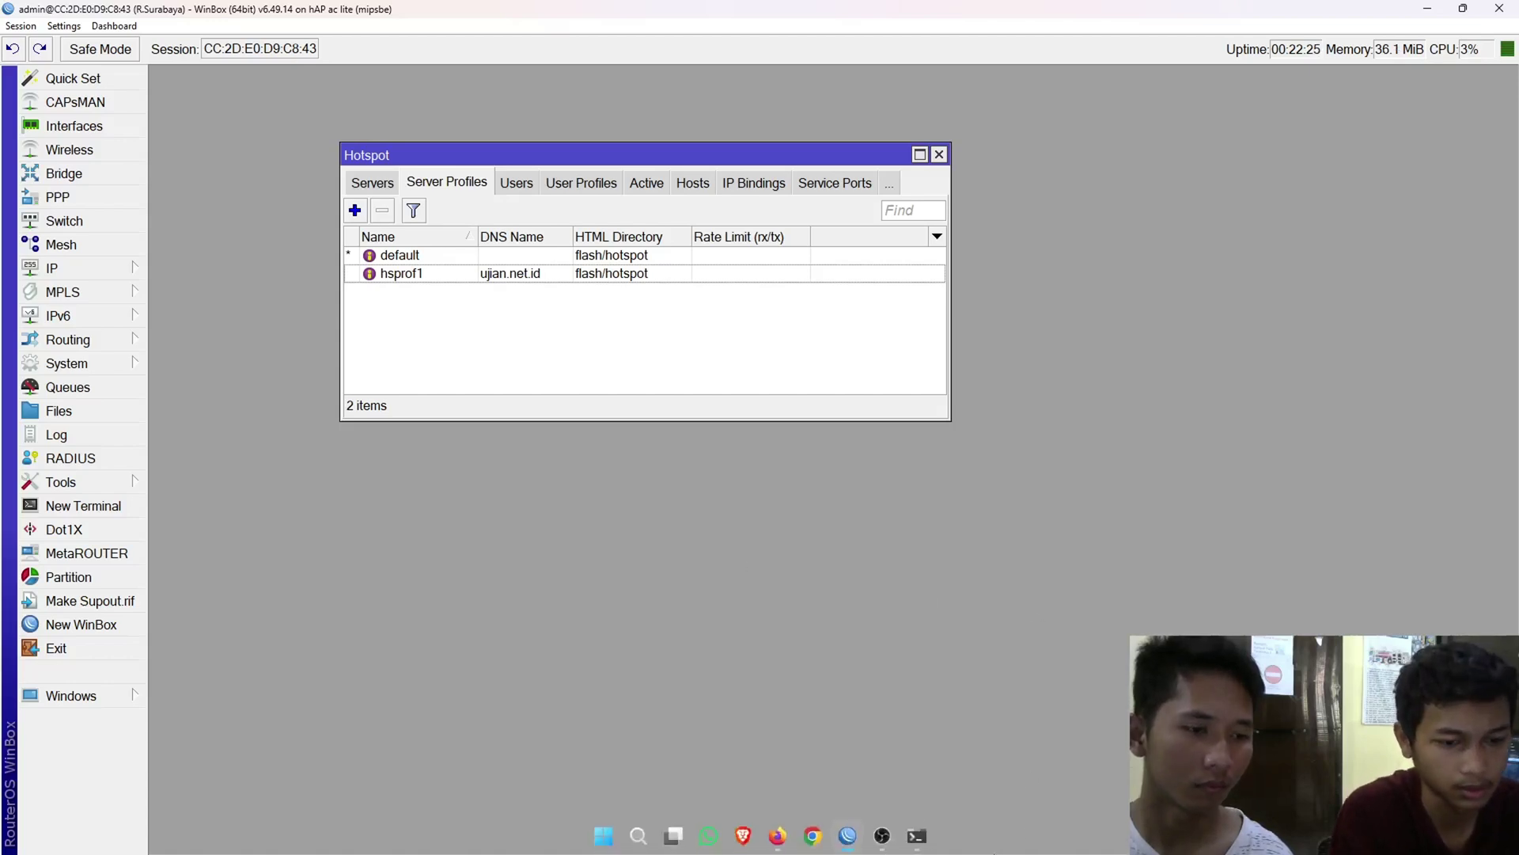
# - Replace the timed-out Firefox tab with a new tab loading 192.168.20.1
pyautogui.click(777, 841)
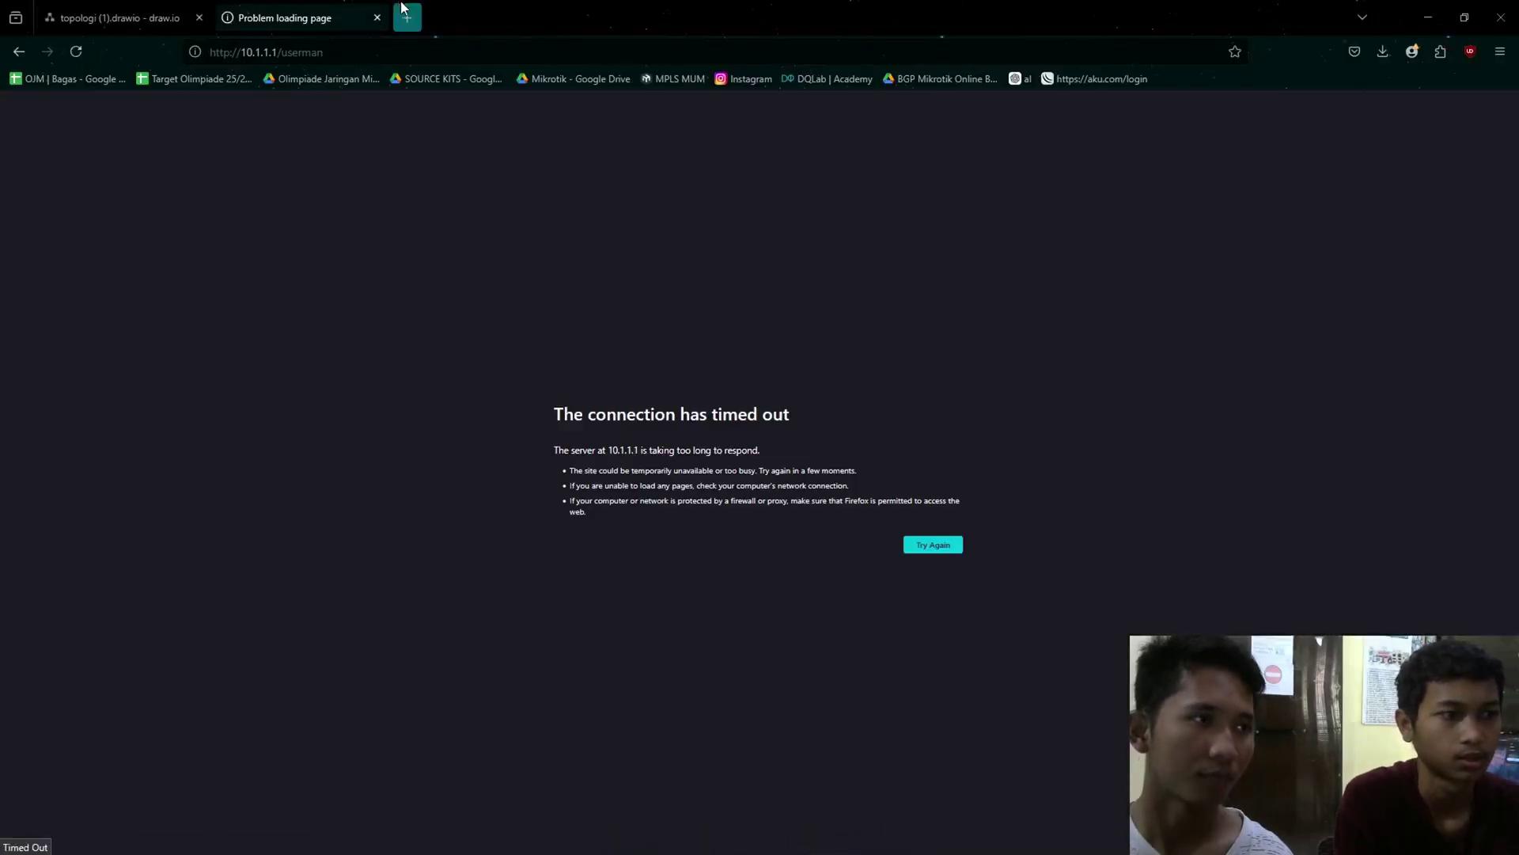
pyautogui.middleClick(407, 18)
pyautogui.click(377, 18)
pyautogui.click(368, 54)
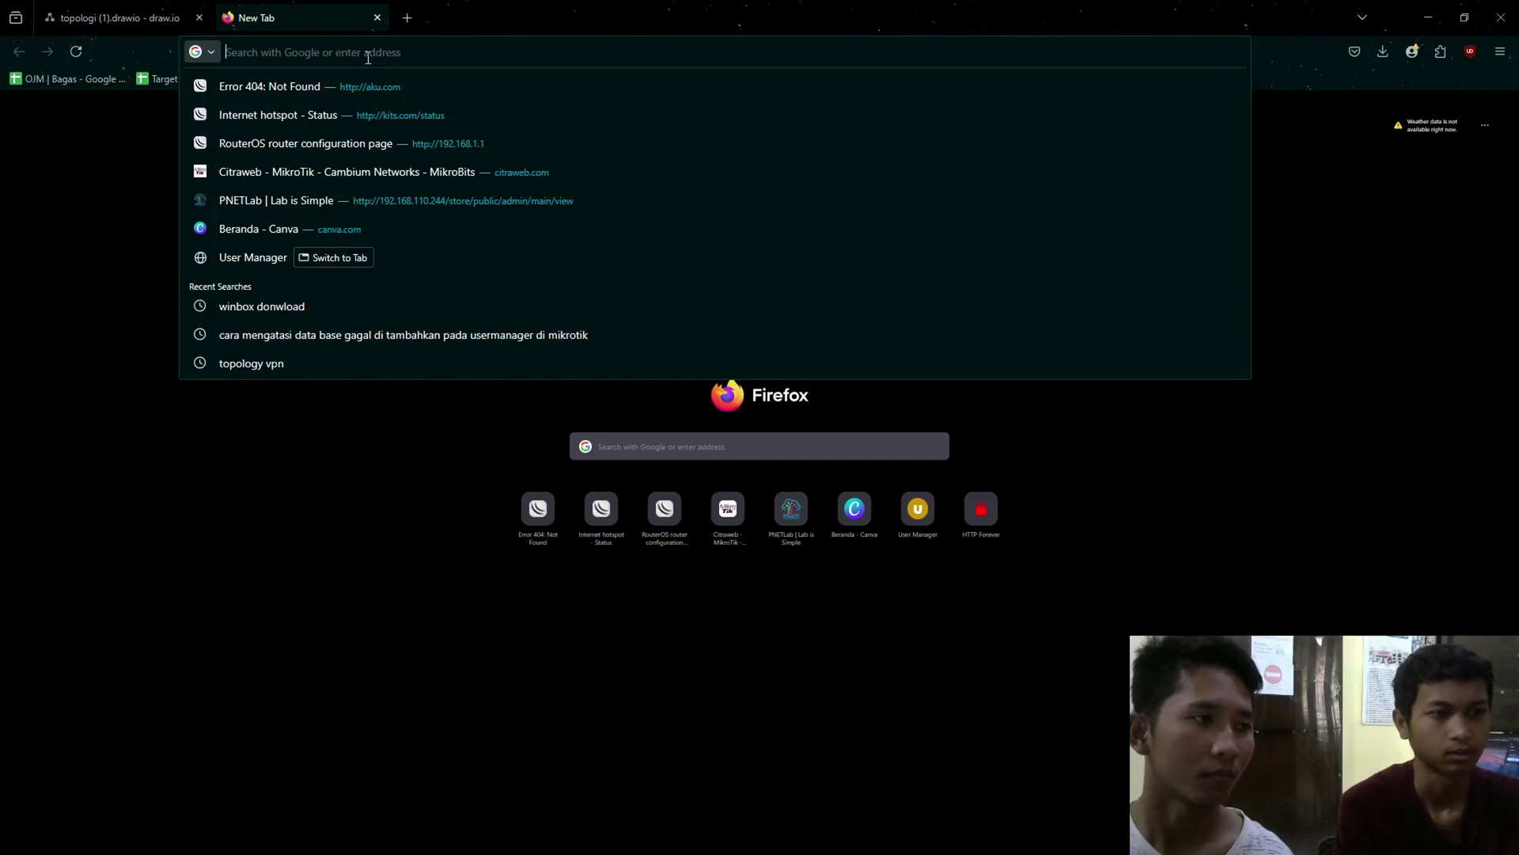
pyautogui.write('19')
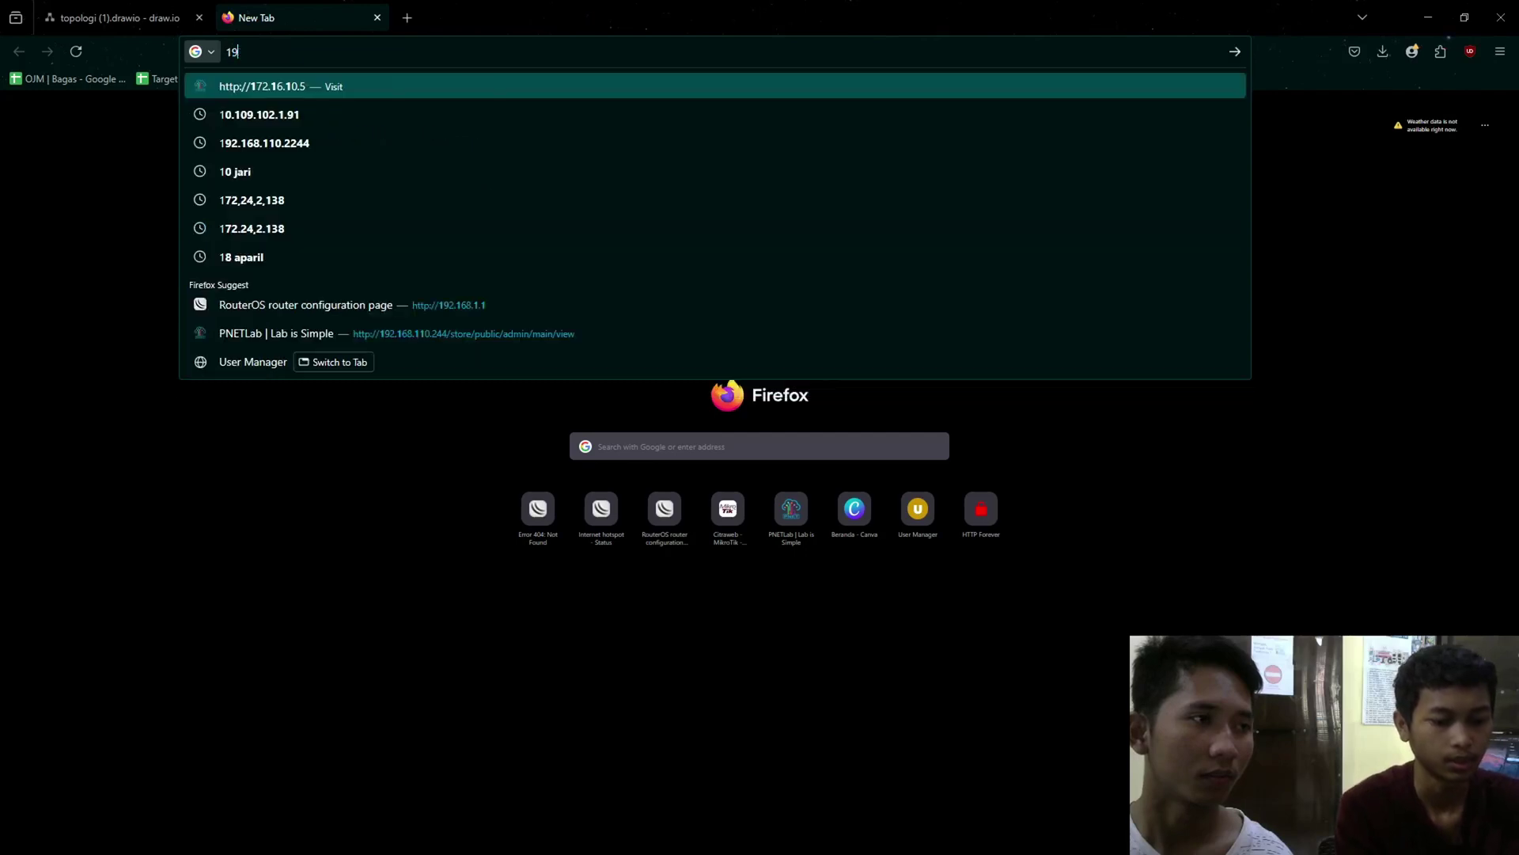
pyautogui.write('2.168.20.1')
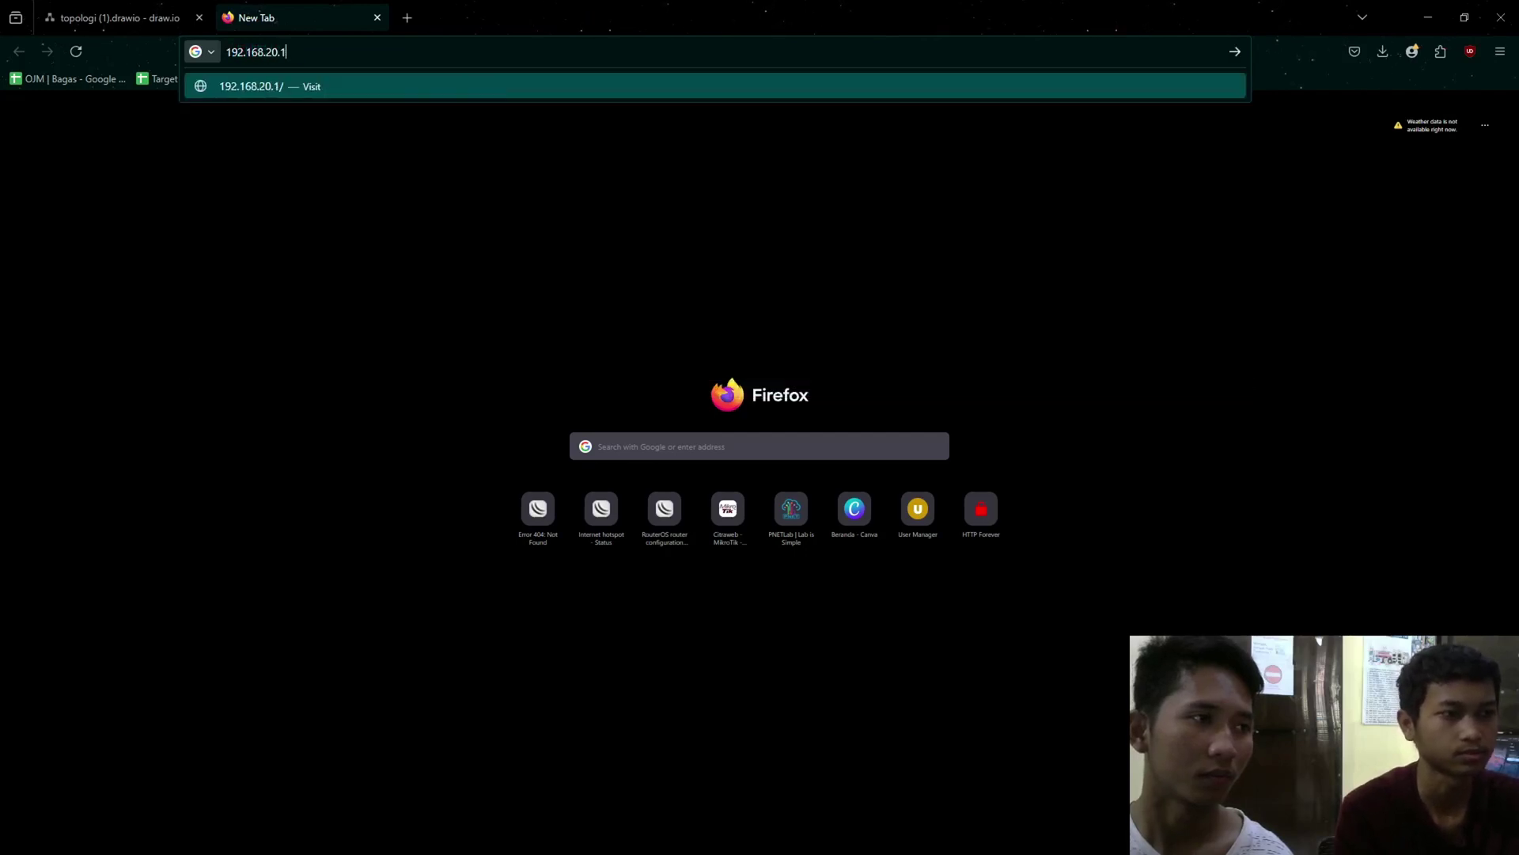
pyautogui.press('Return')
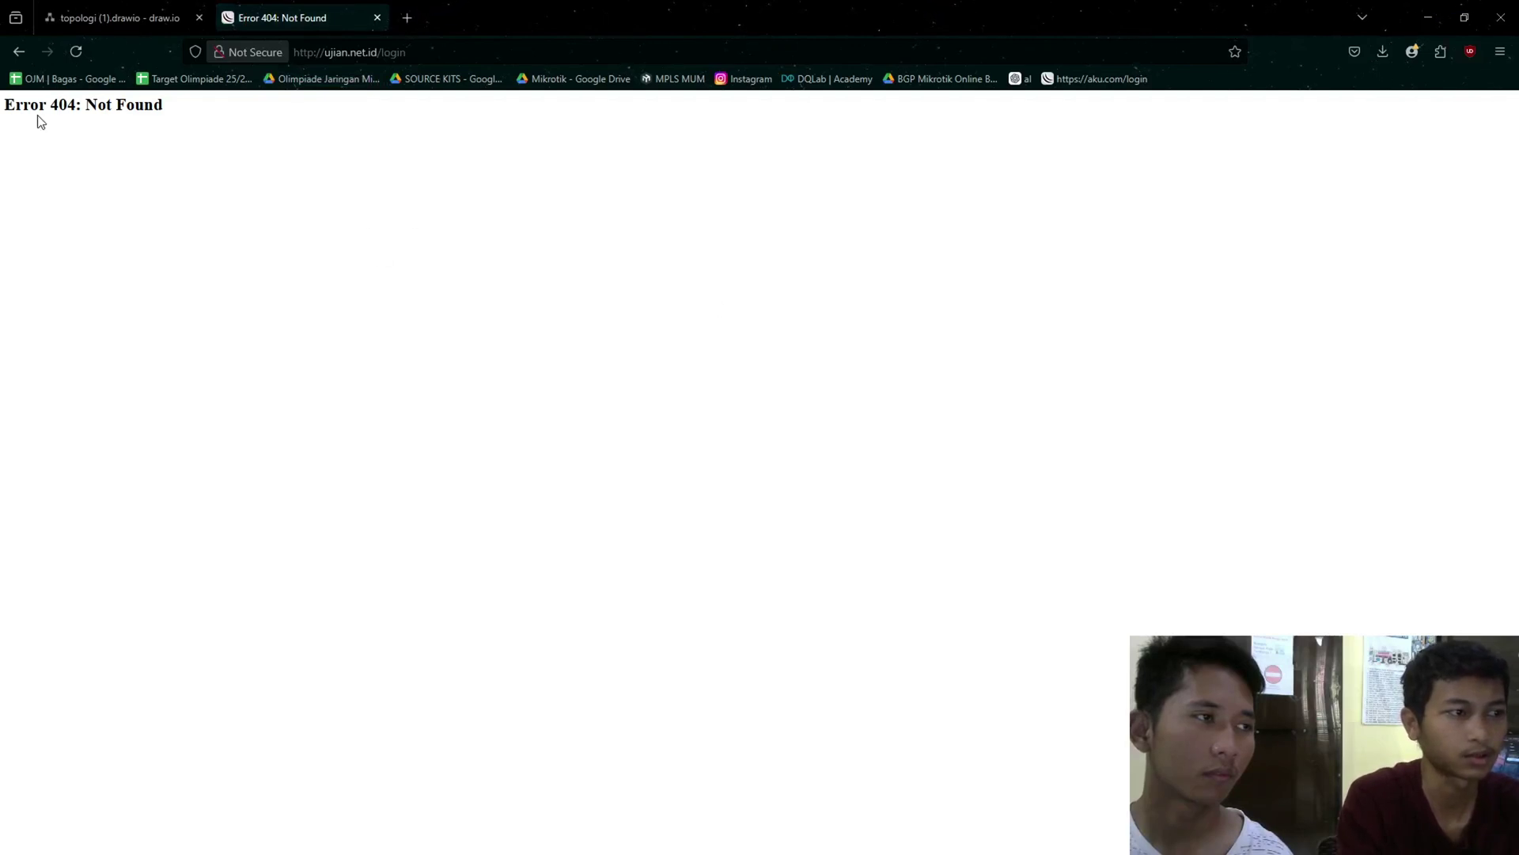
# - Check the Error 404: Not Found on ujian.net.id/login, then go back to WinBox
pyautogui.moveTo(57, 108); pyautogui.dragTo(72, 109)
pyautogui.click(95, 139)
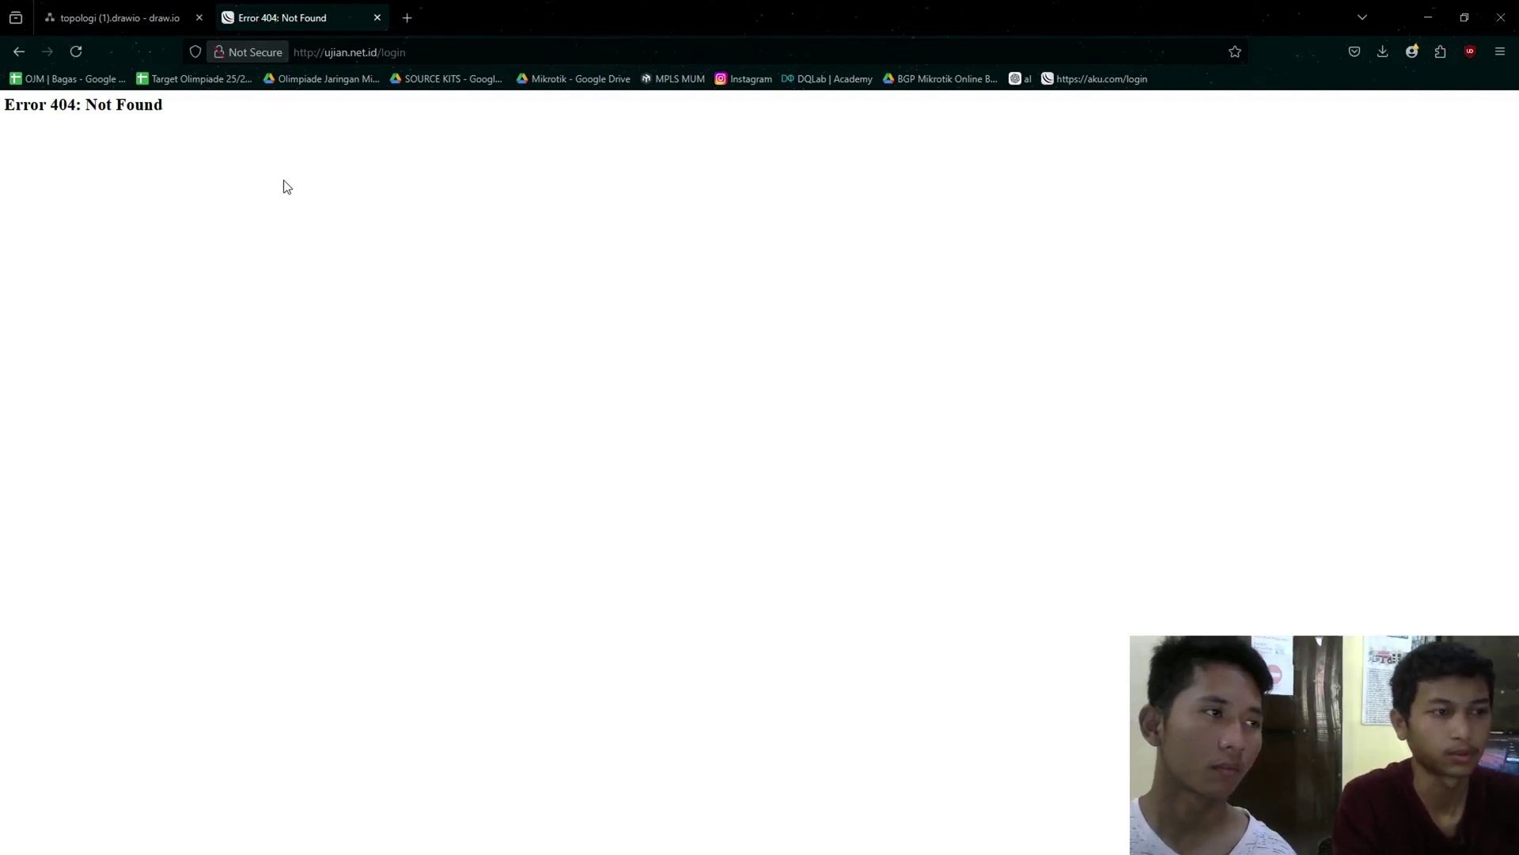
pyautogui.moveTo(22, 106); pyautogui.dragTo(213, 143)
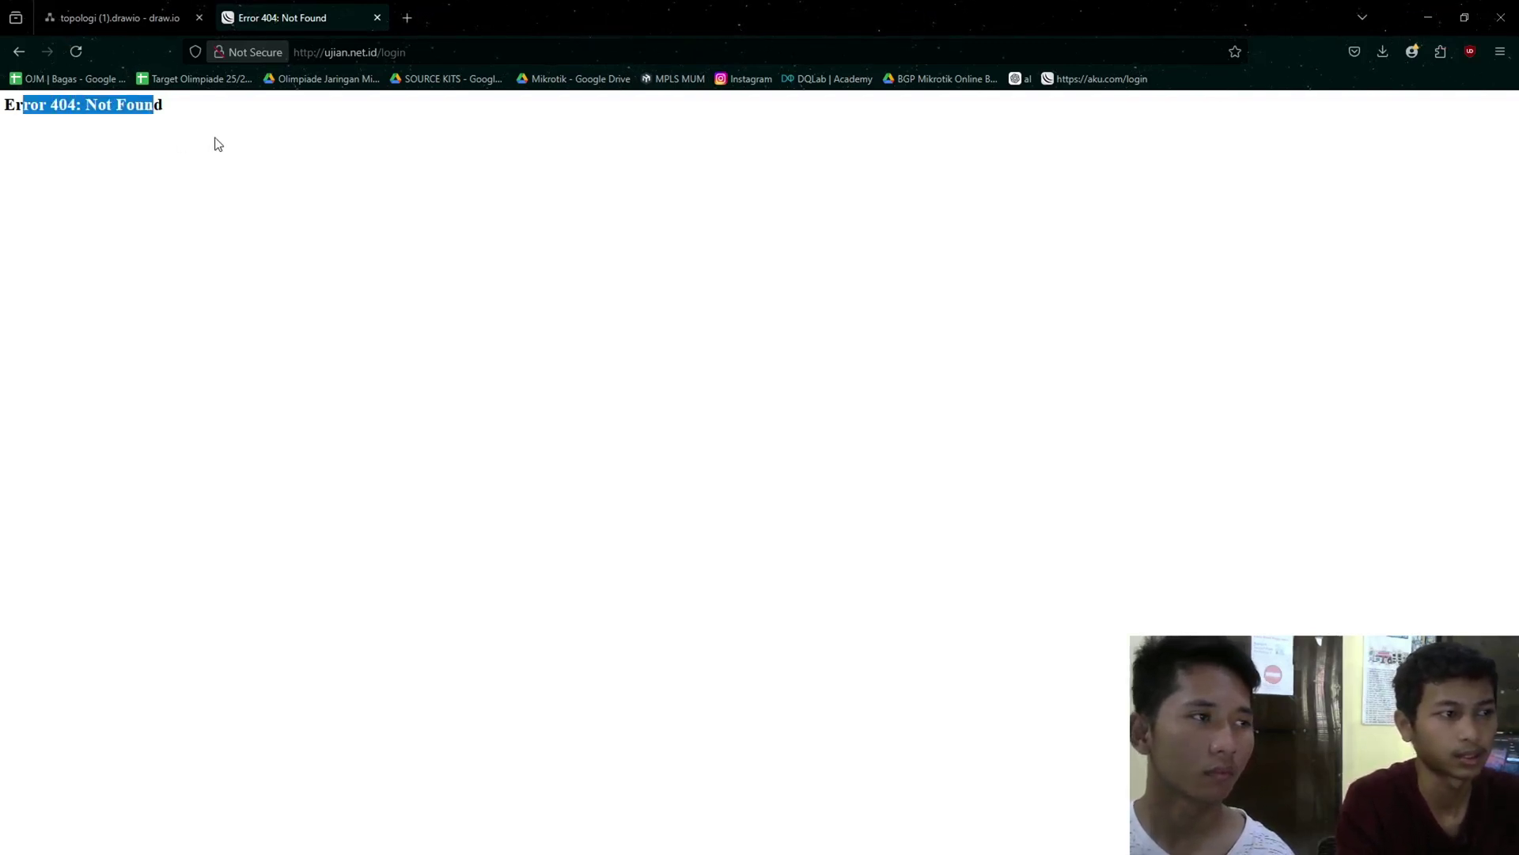
pyautogui.click(290, 143)
pyautogui.hotkey('alt', 'Tab')
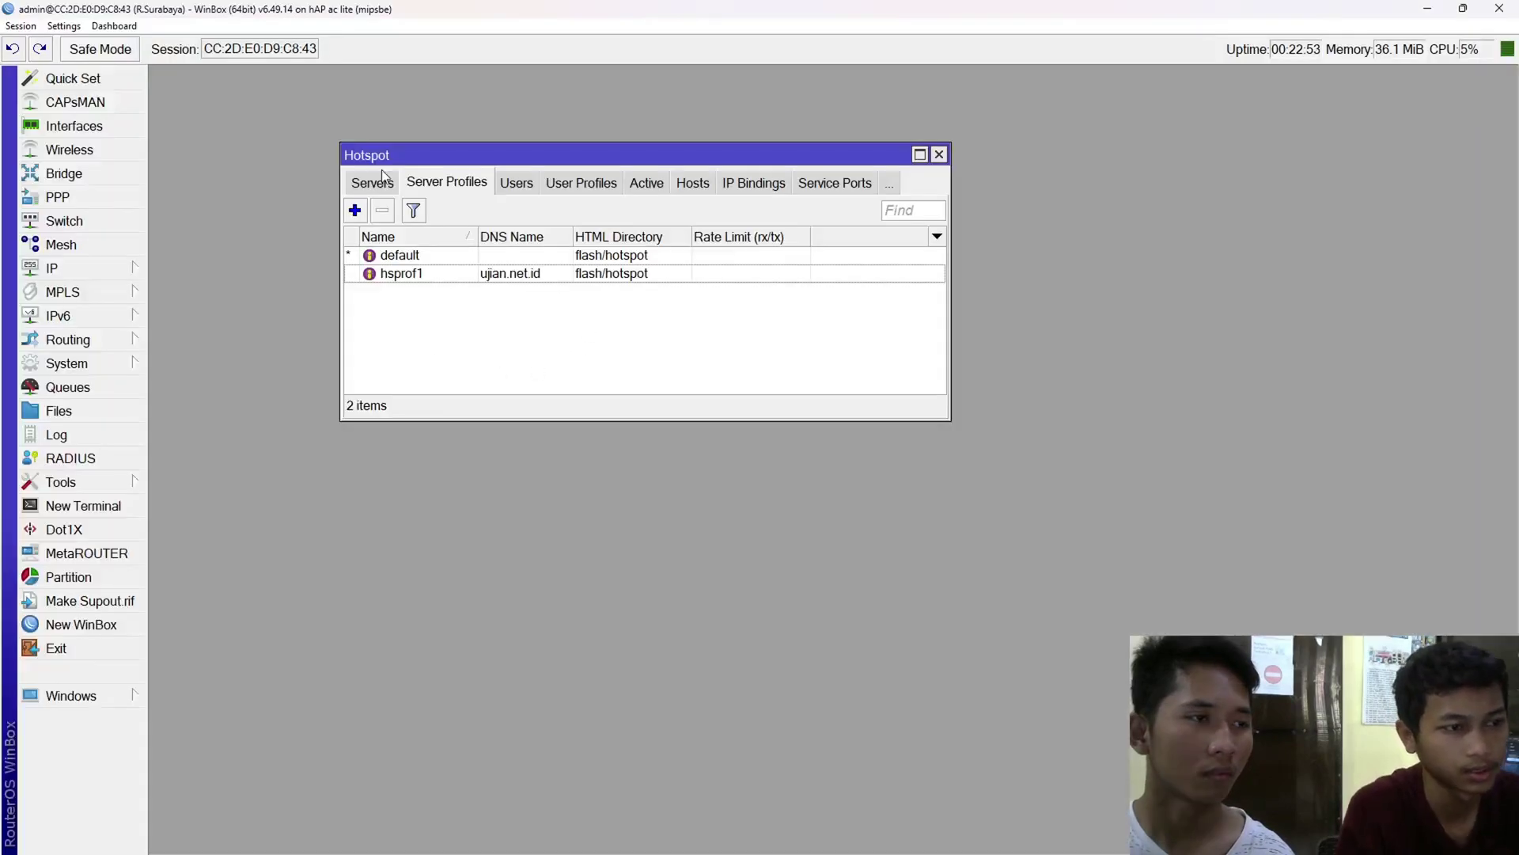
# - Close the Hotspot window and show the IP Addresses list
pyautogui.click(372, 184)
pyautogui.moveTo(448, 157); pyautogui.dragTo(514, 185)
pyautogui.press('Escape')
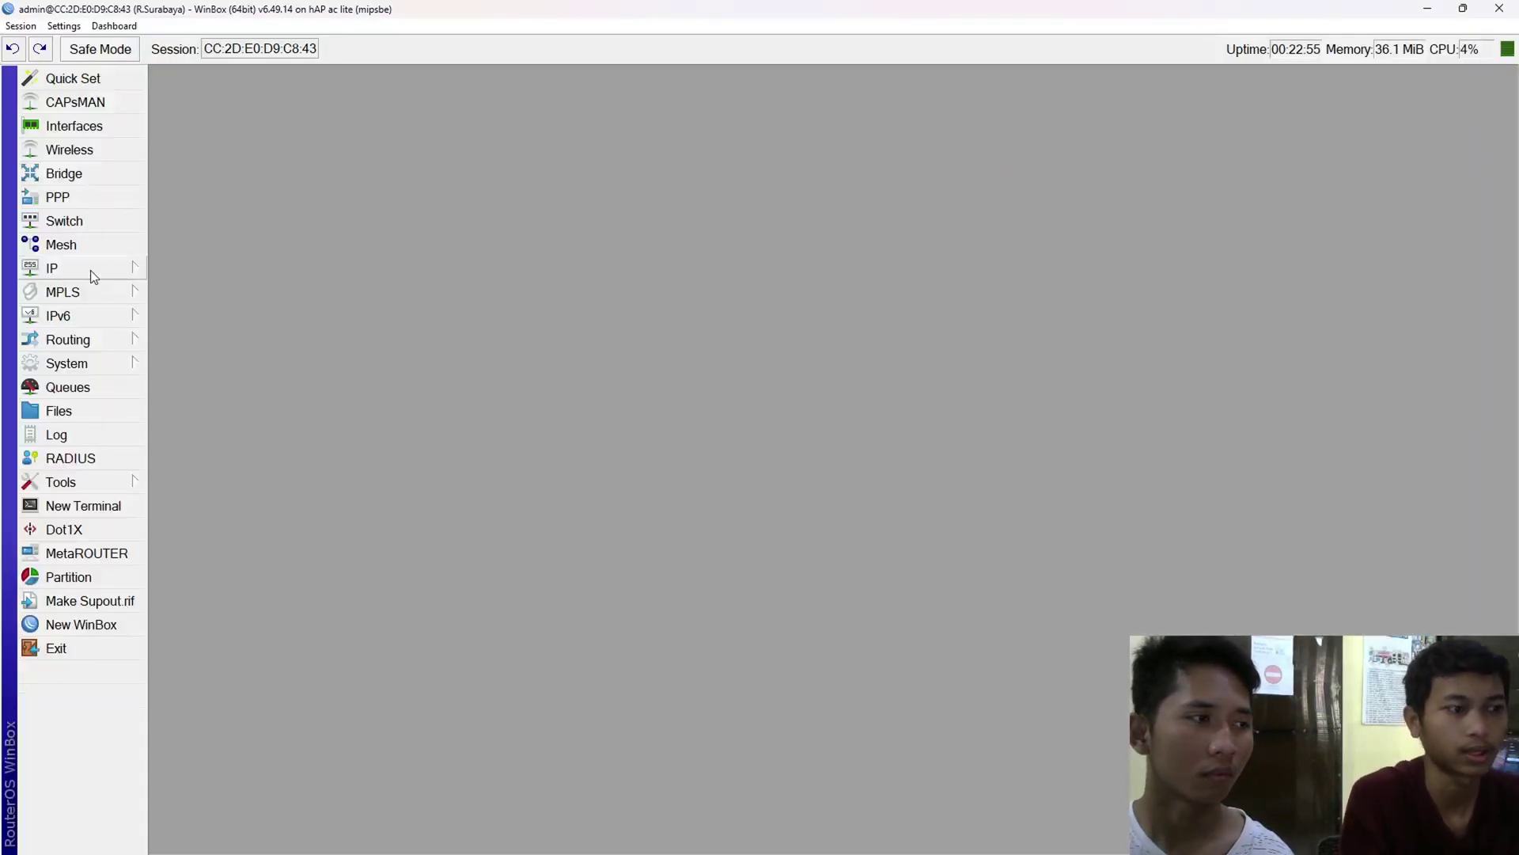
pyautogui.click(90, 270)
pyautogui.click(170, 297)
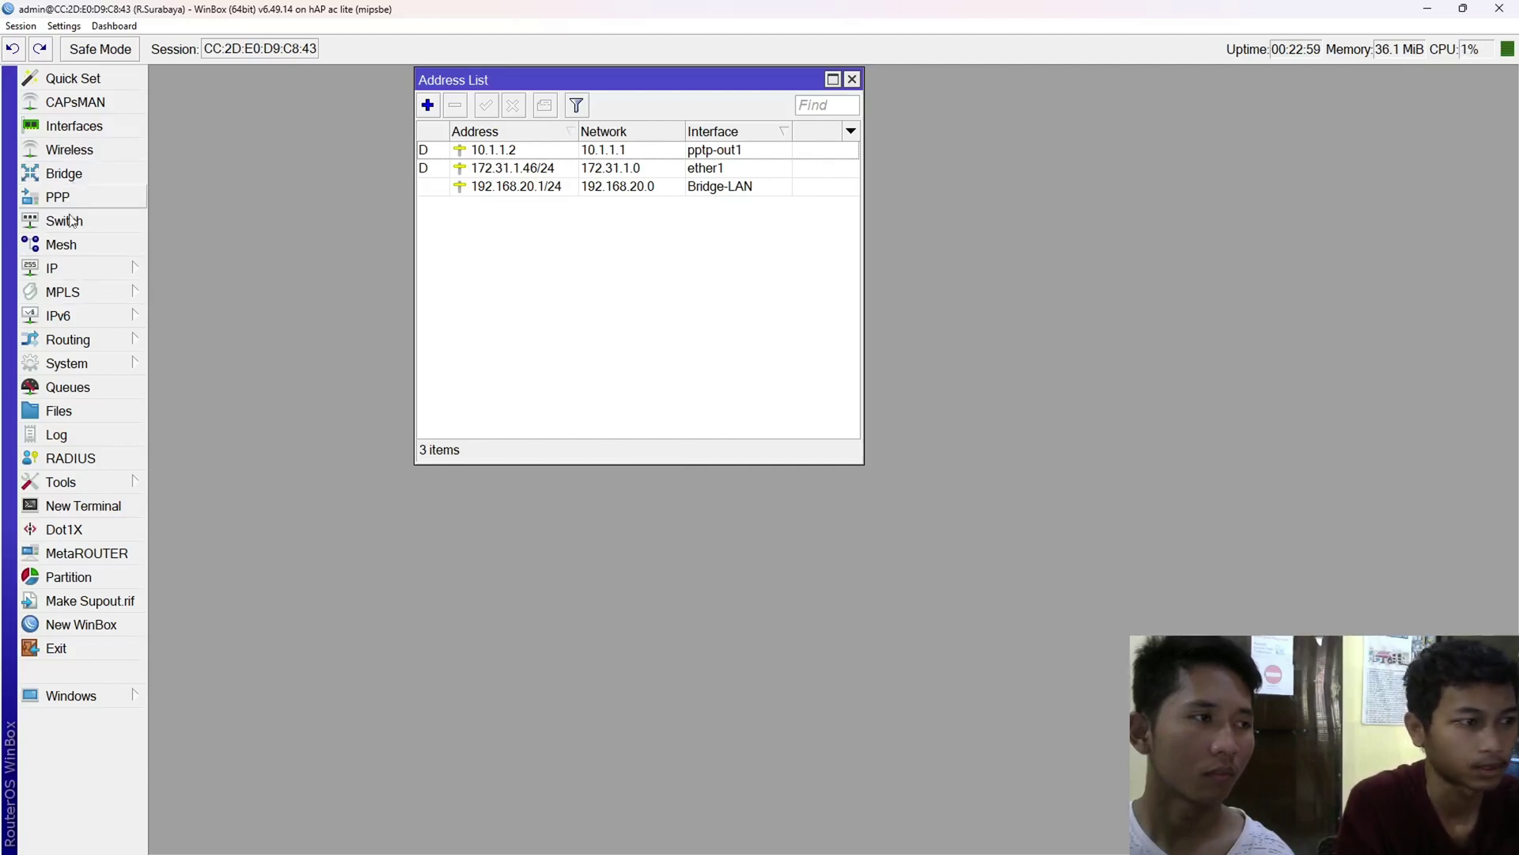
# - Create a new bridge named loopback on the Bridge tab
pyautogui.click(65, 174)
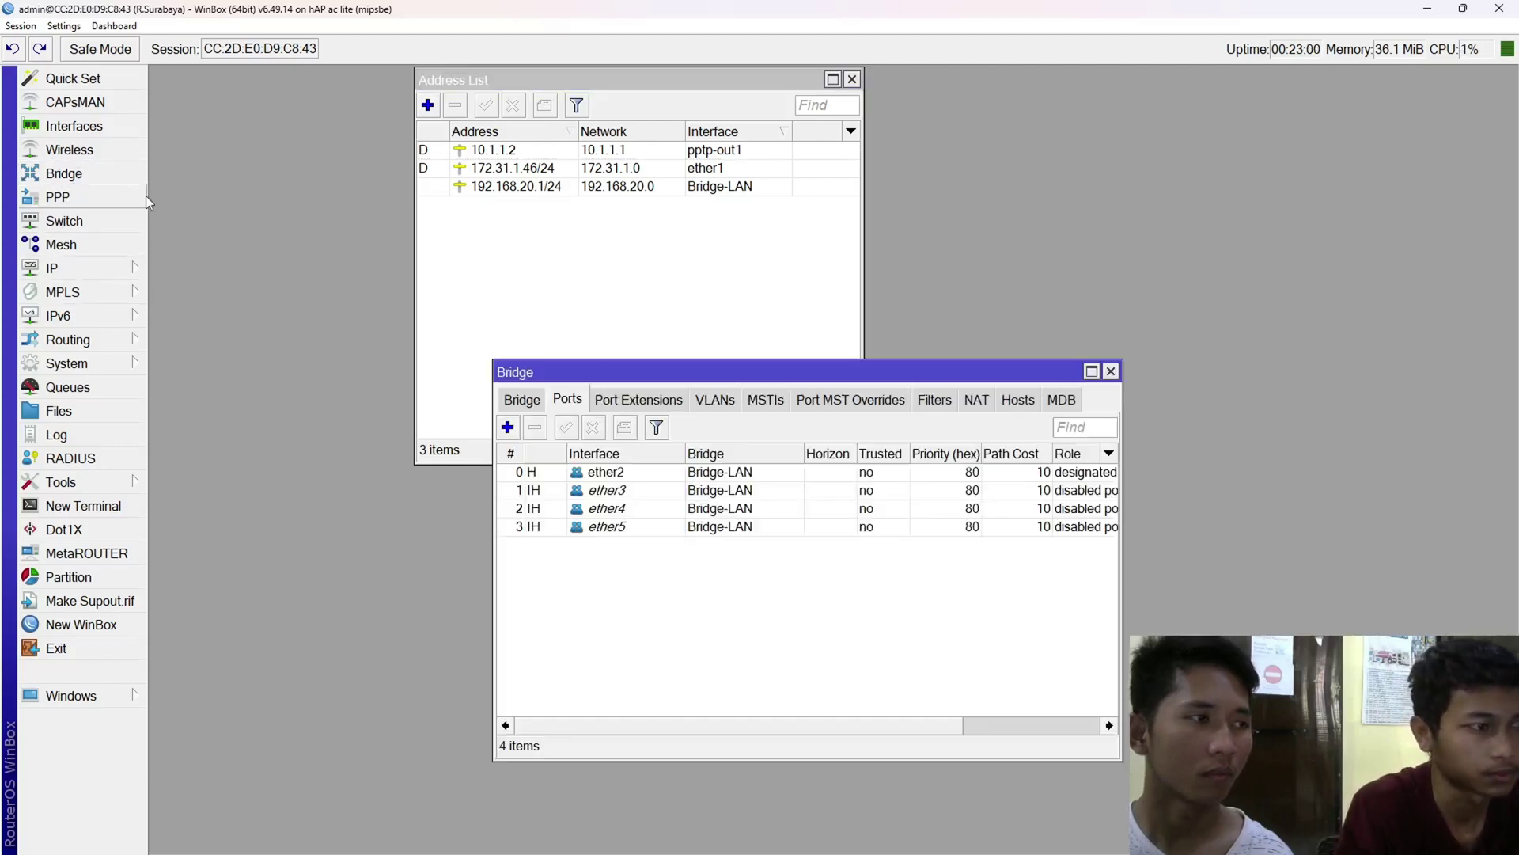
pyautogui.click(511, 405)
pyautogui.click(508, 427)
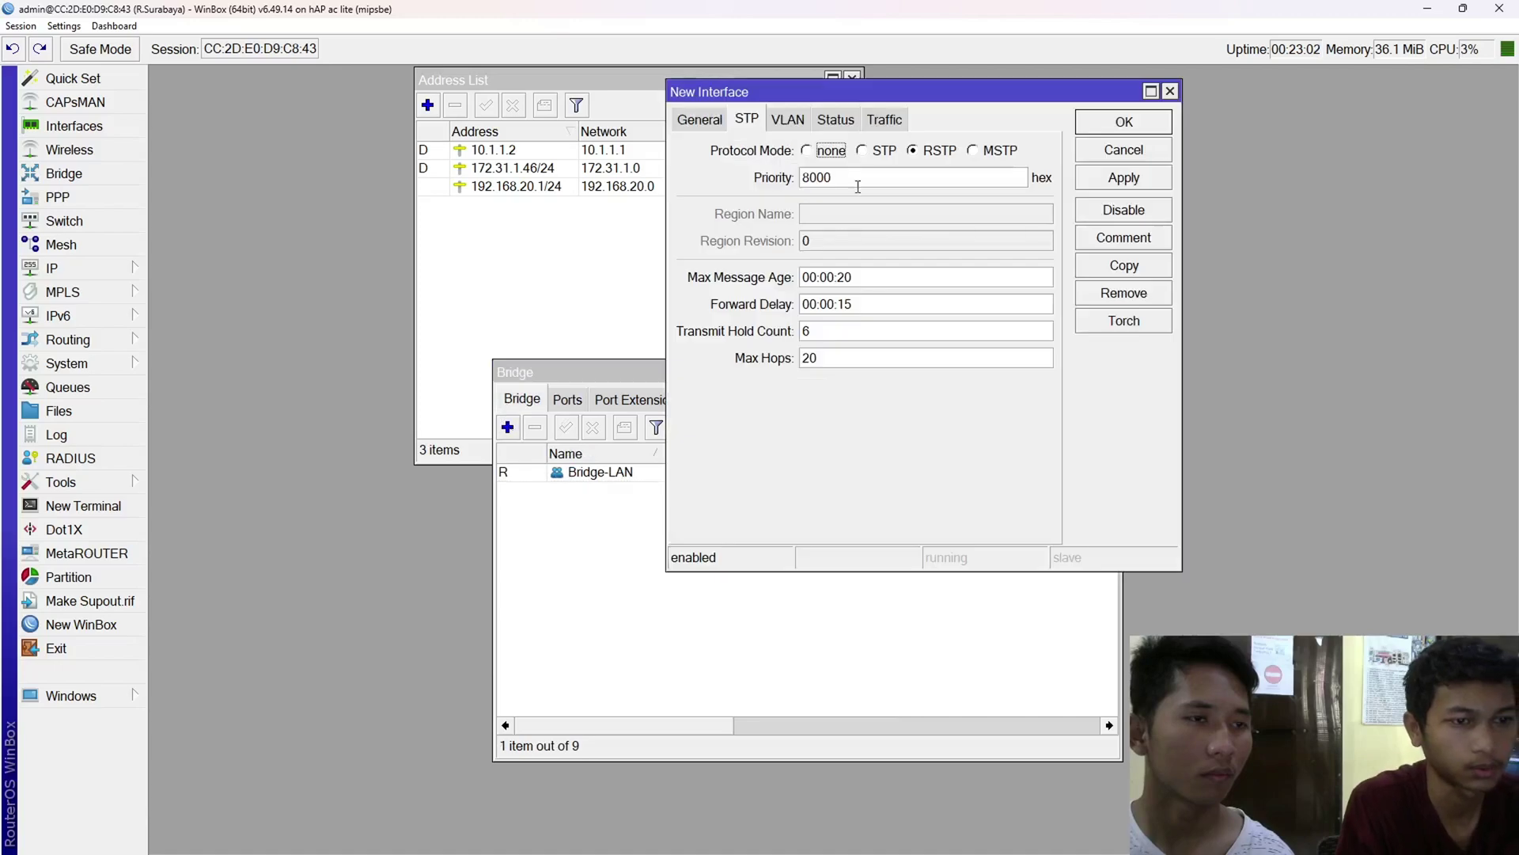
pyautogui.click(697, 120)
pyautogui.write('loopback')
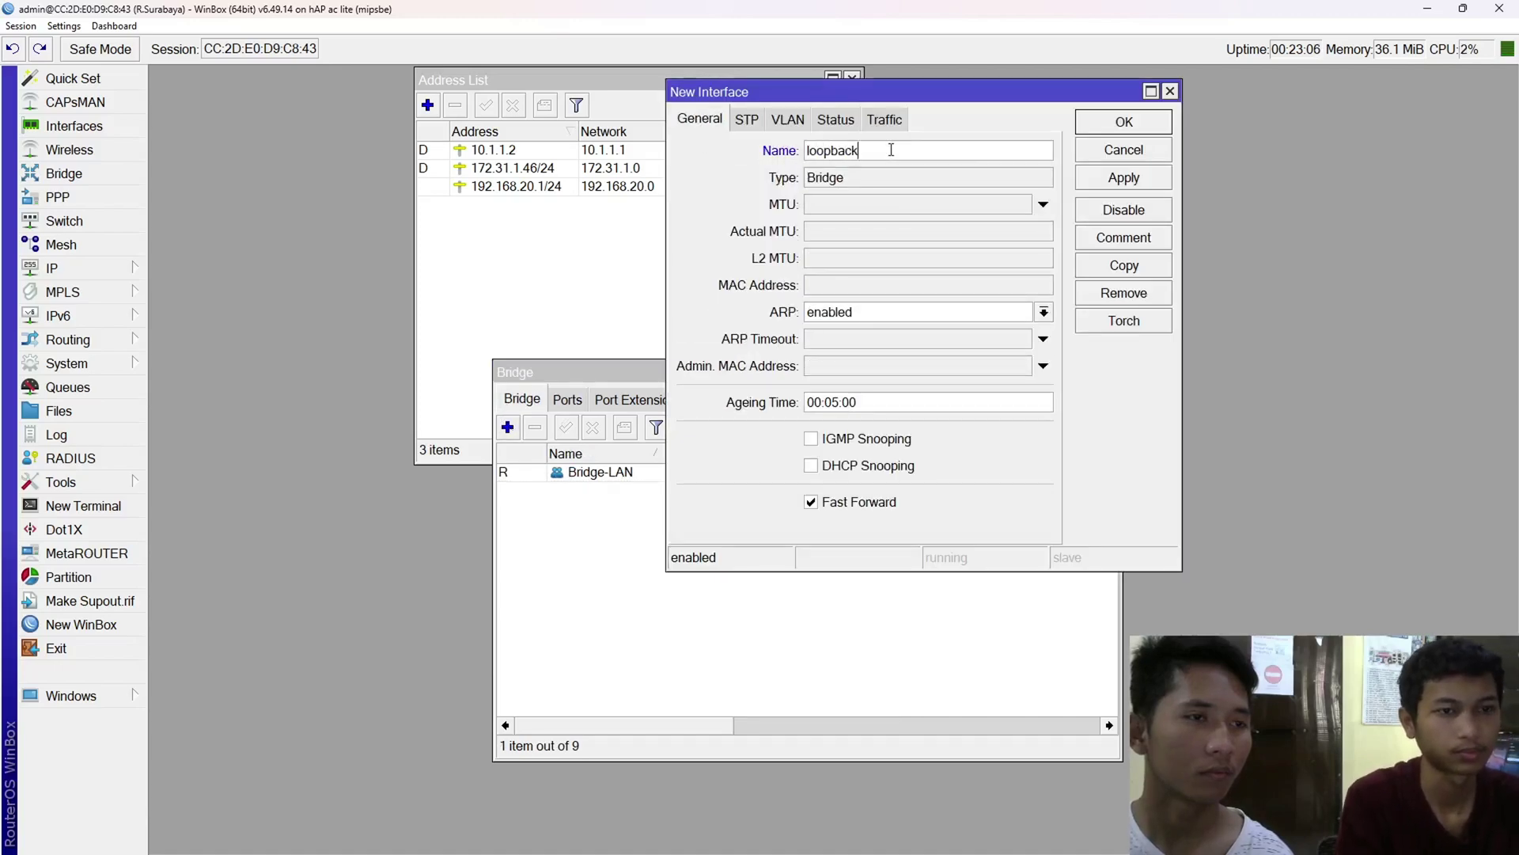
pyautogui.press('Return')
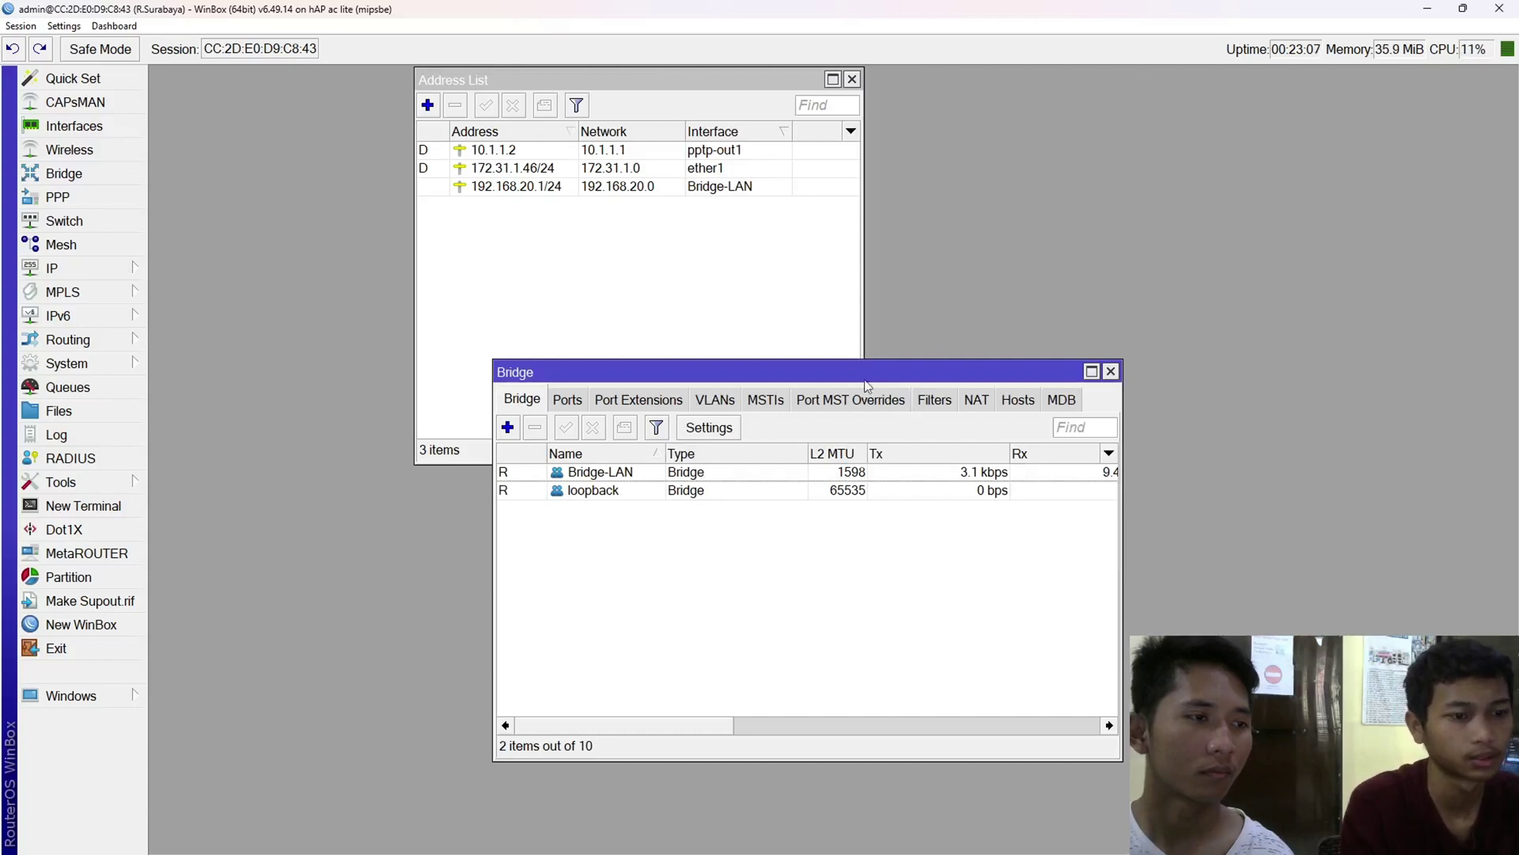
# - Add IP address 1.1.1.1 on the loopback interface and apply it
pyautogui.press('Escape')
pyautogui.click(429, 104)
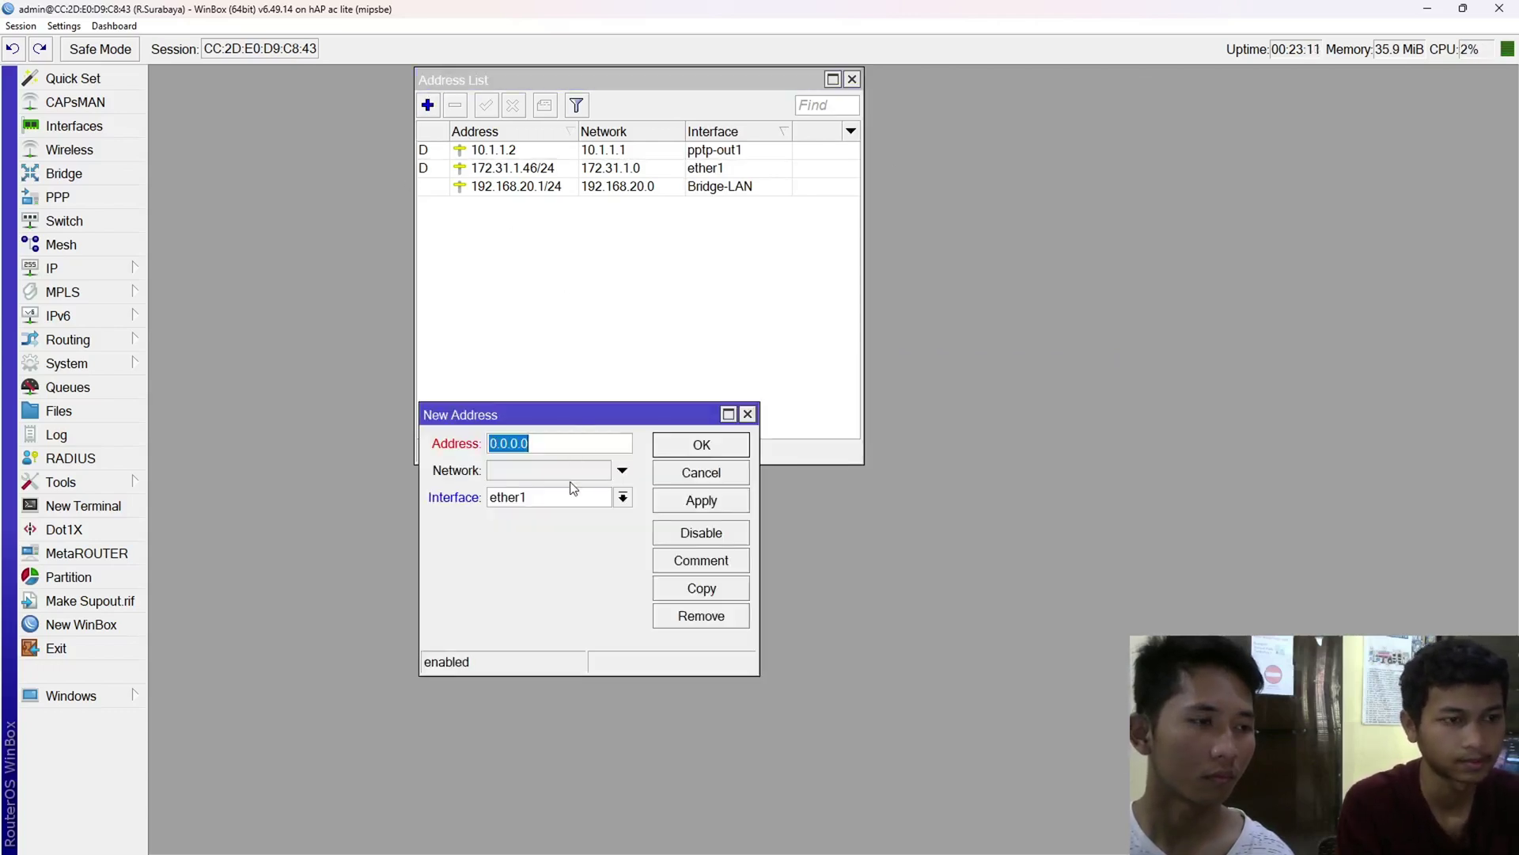
pyautogui.write('1.1.1.1')
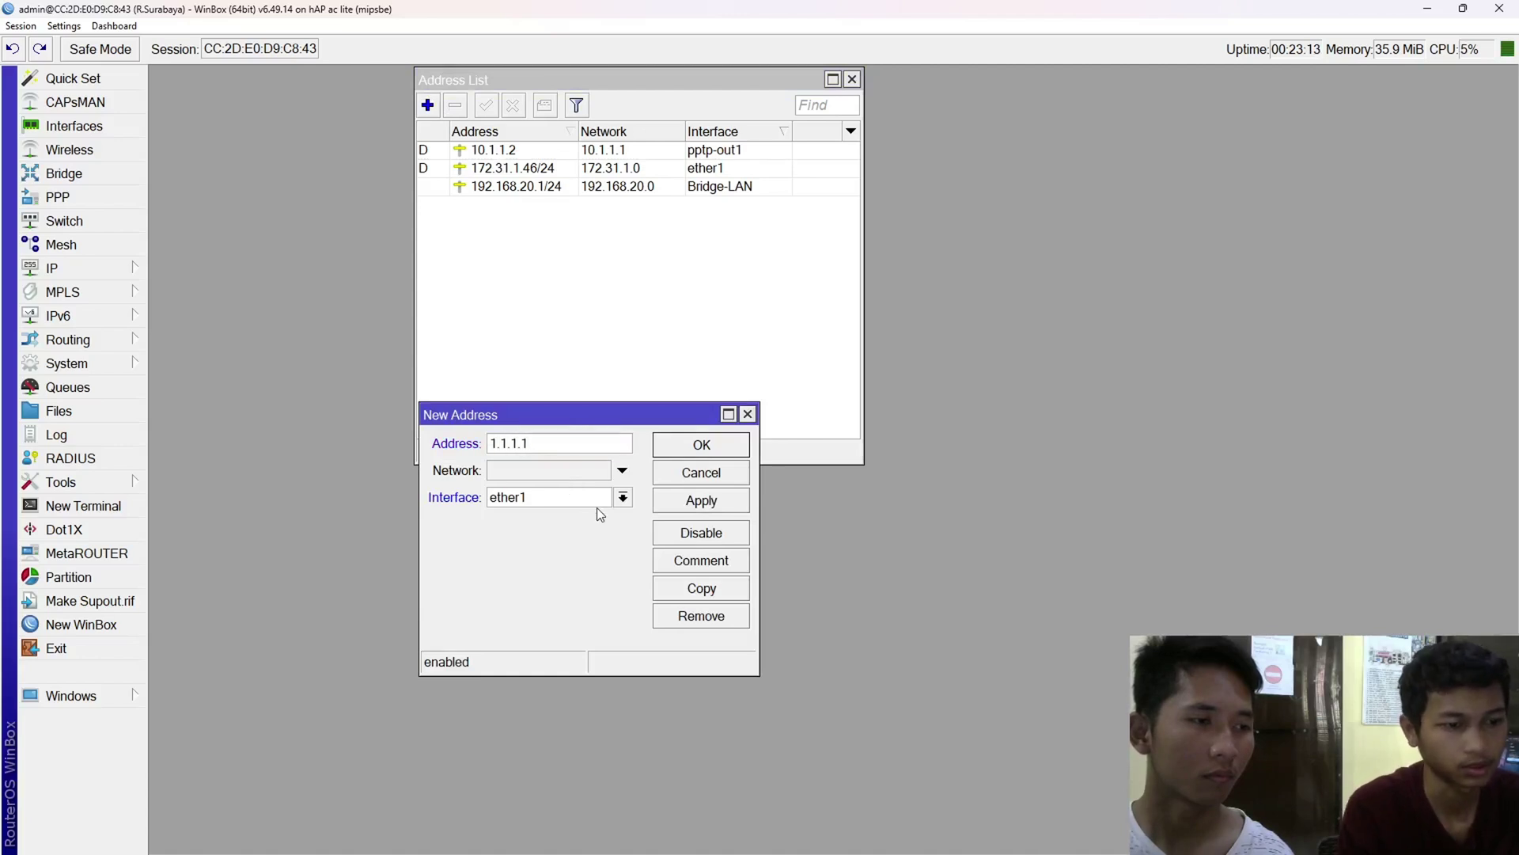
pyautogui.click(597, 505)
pyautogui.click(557, 515)
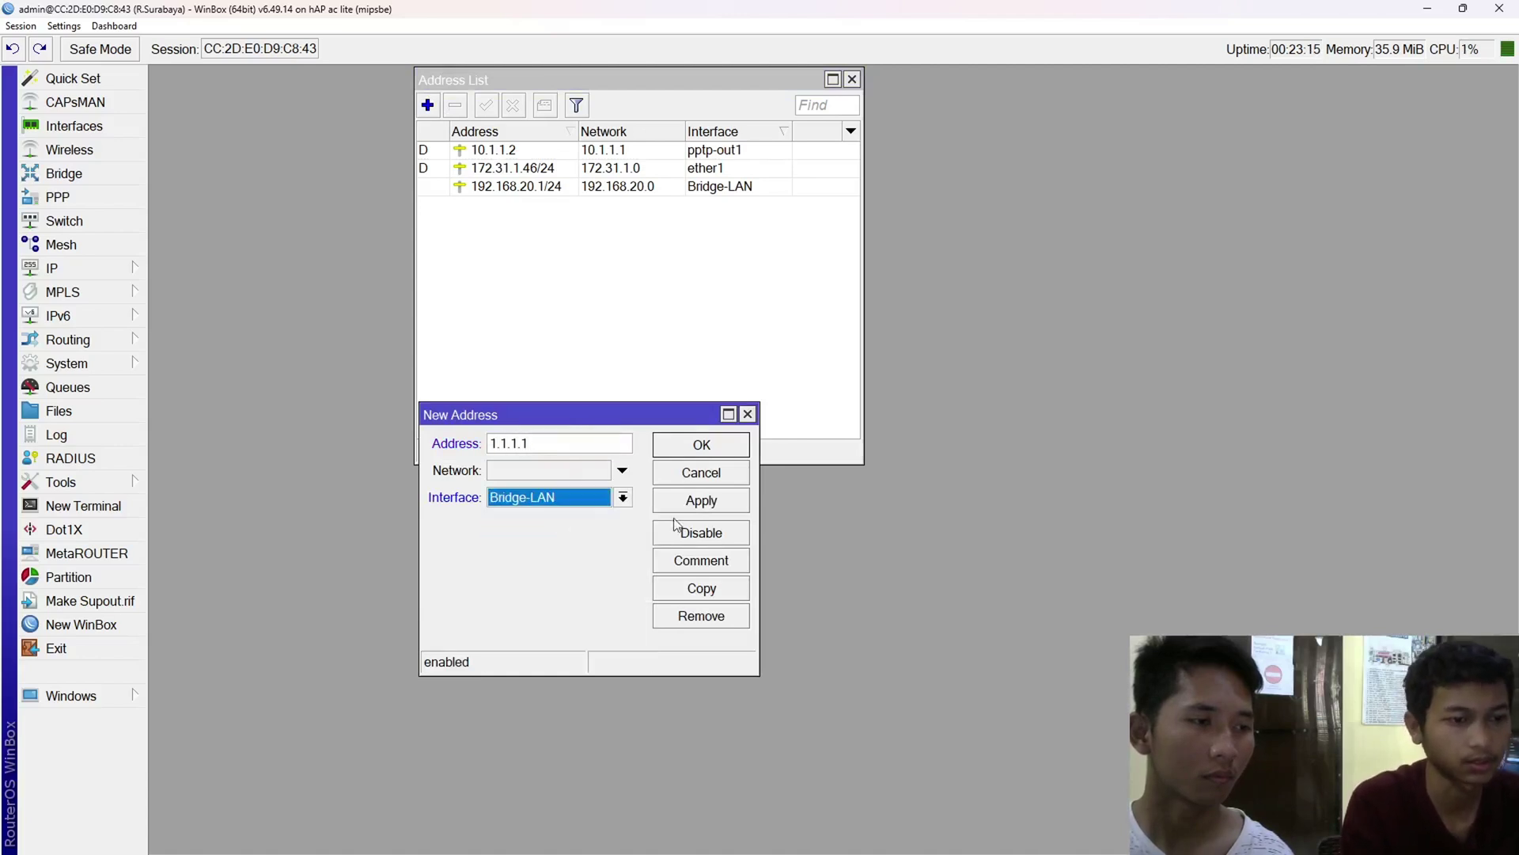
pyautogui.click(585, 498)
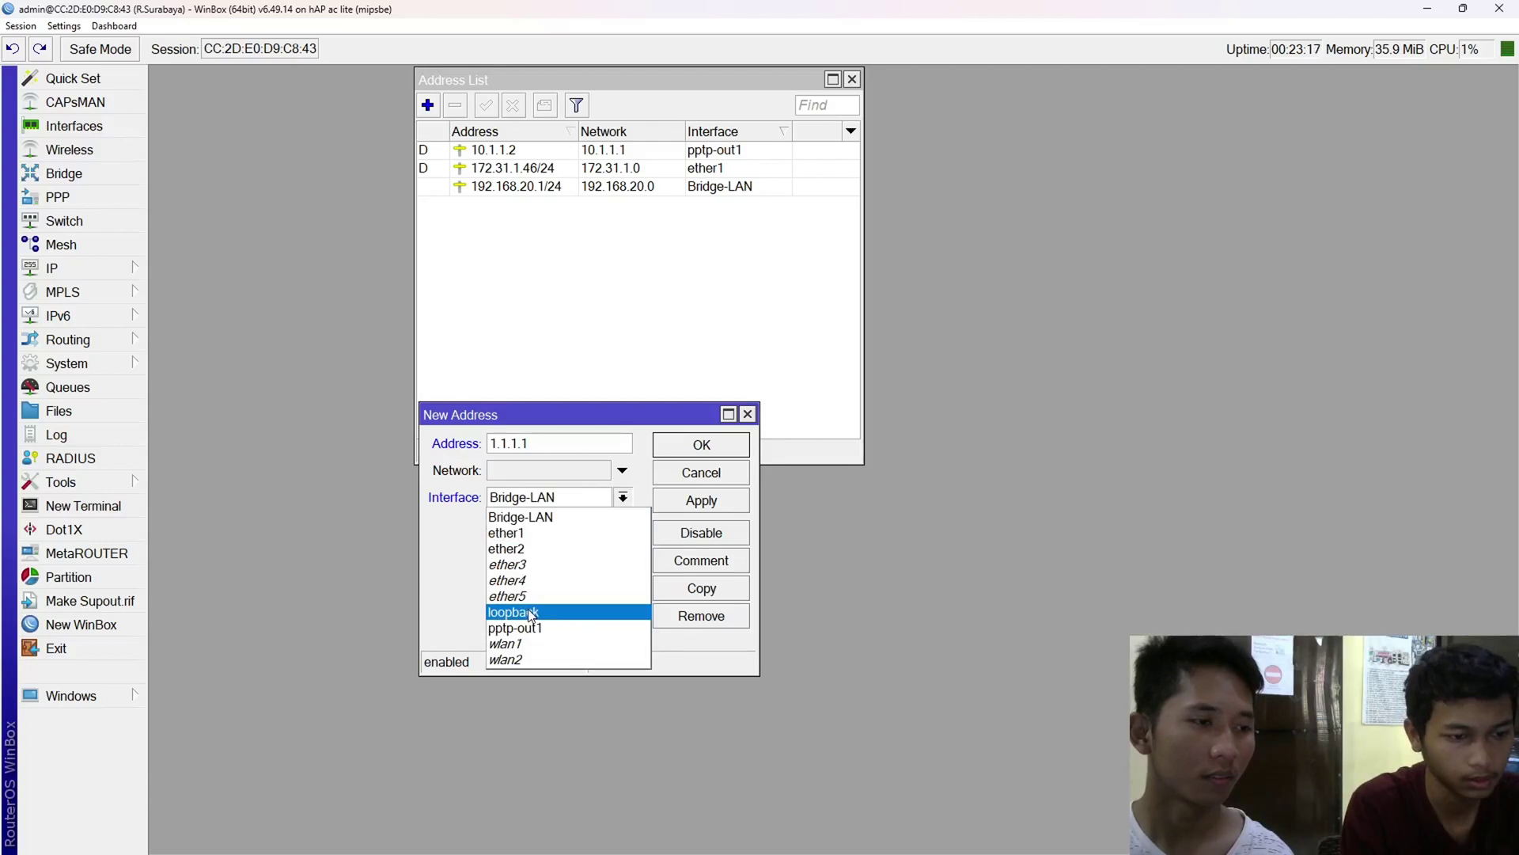
pyautogui.click(522, 612)
pyautogui.click(701, 505)
pyautogui.click(702, 444)
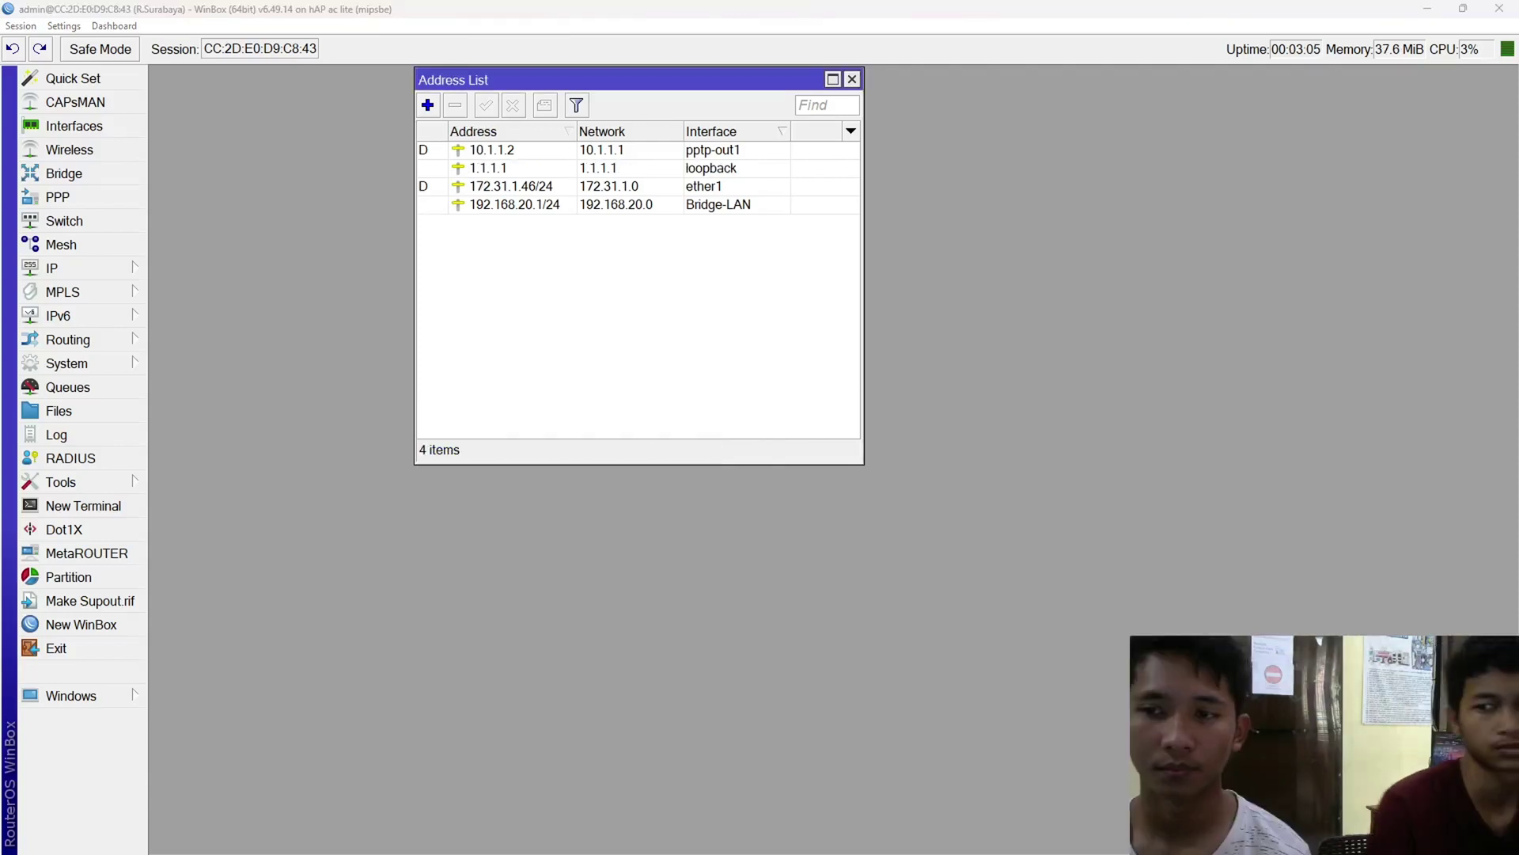
pyautogui.click(507, 169)
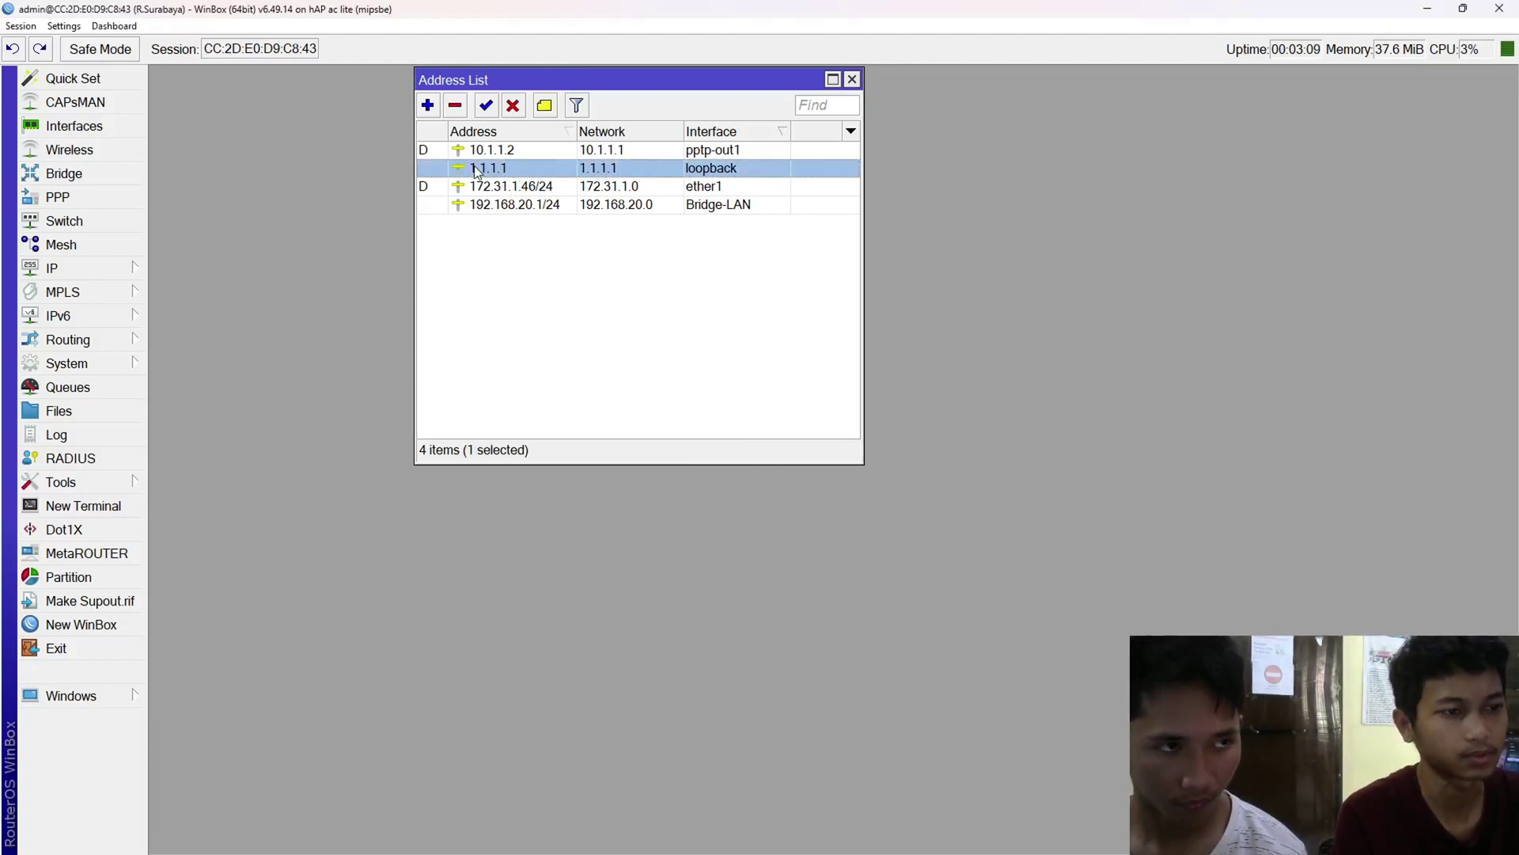
# - Open User Manager at 1.1.1.1/userman in the browser and log in as admin
pyautogui.hotkey('alt', 'Tab')
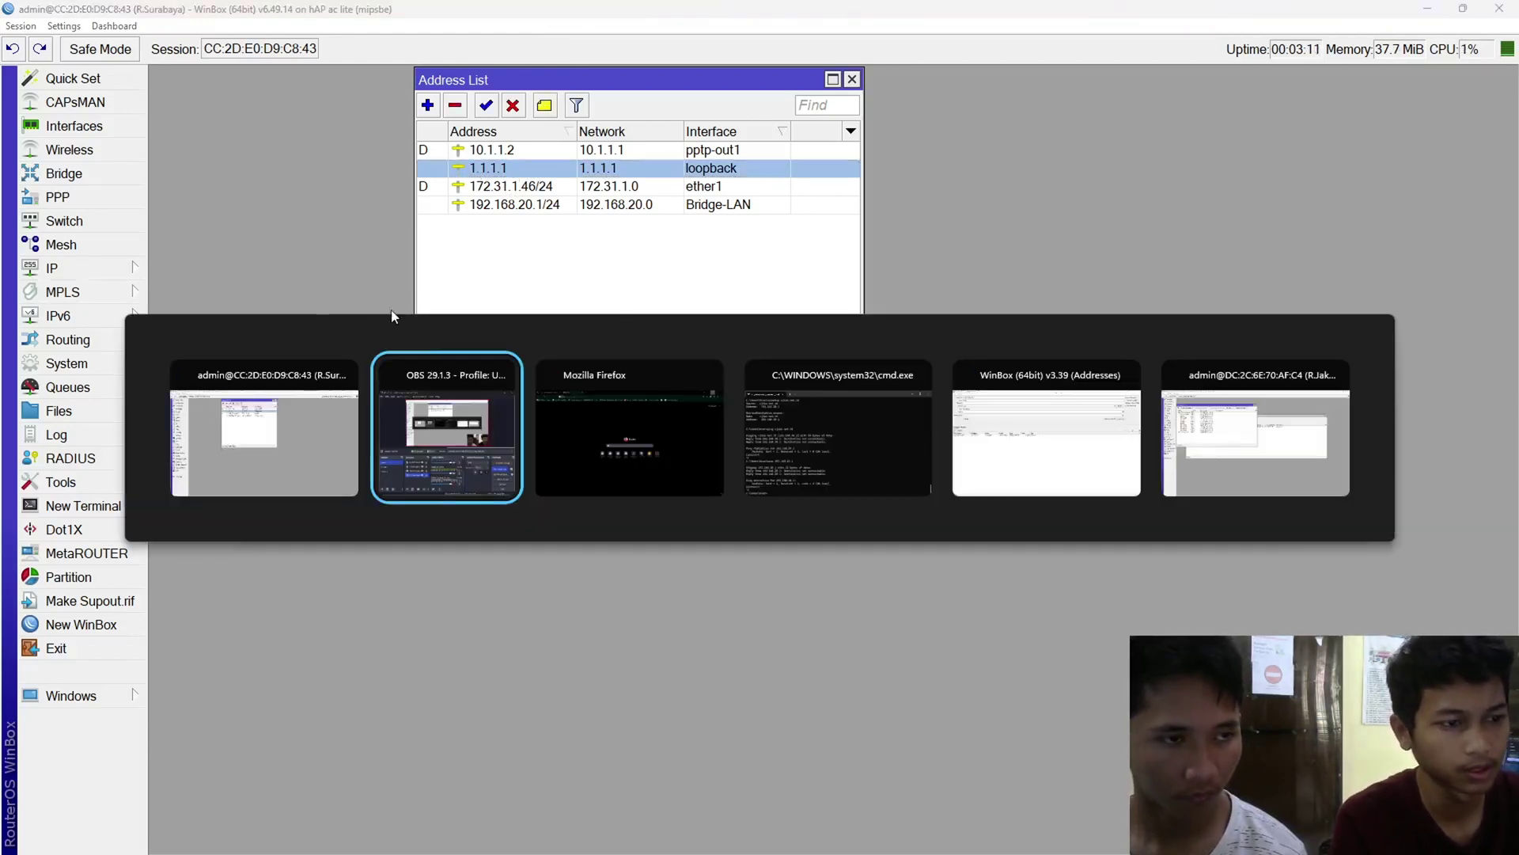
pyautogui.click(648, 449)
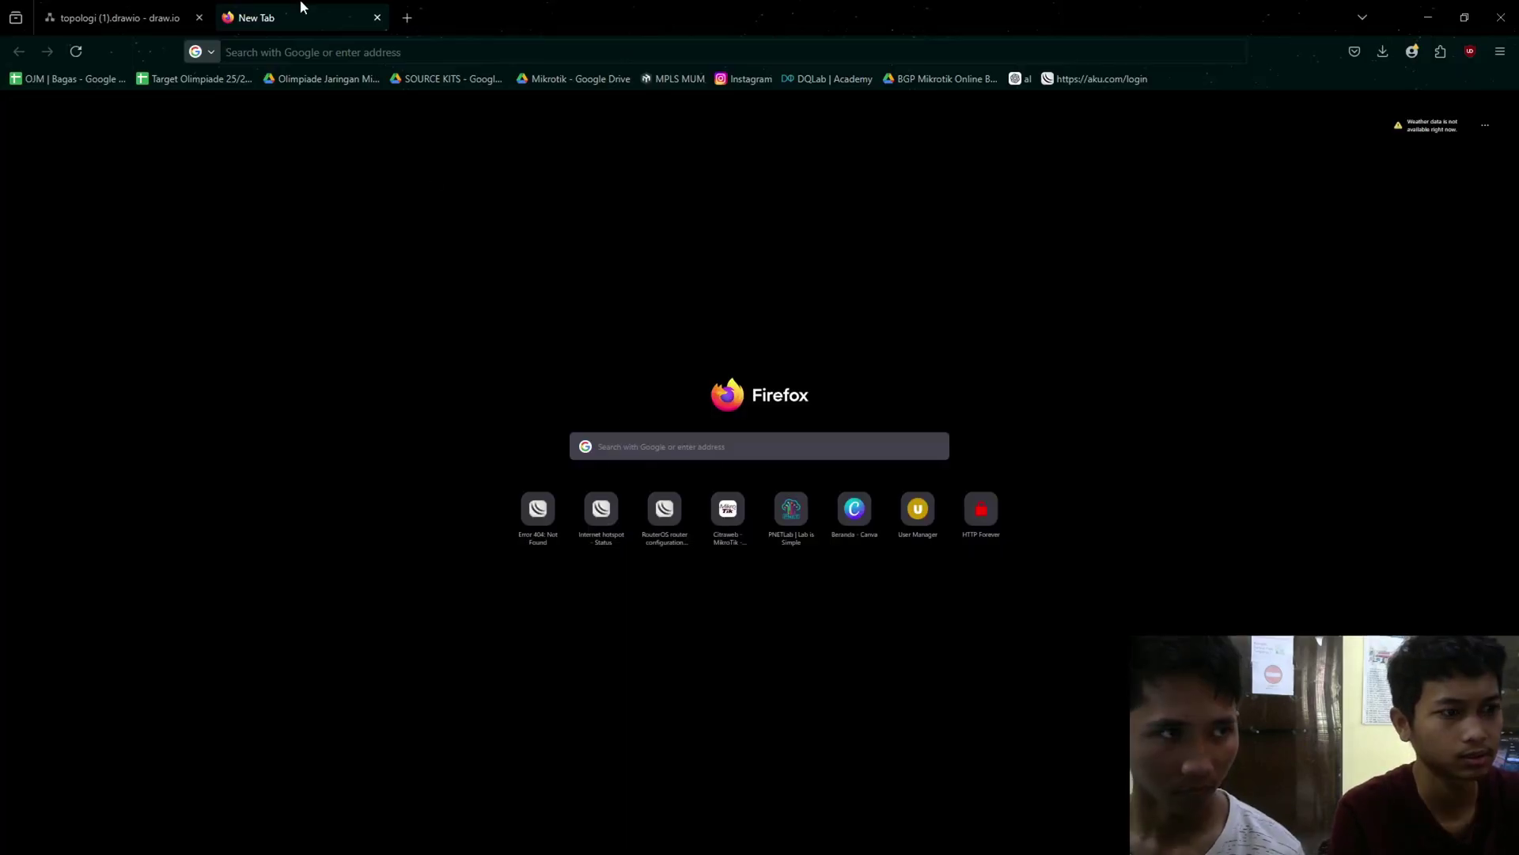
pyautogui.click(411, 52)
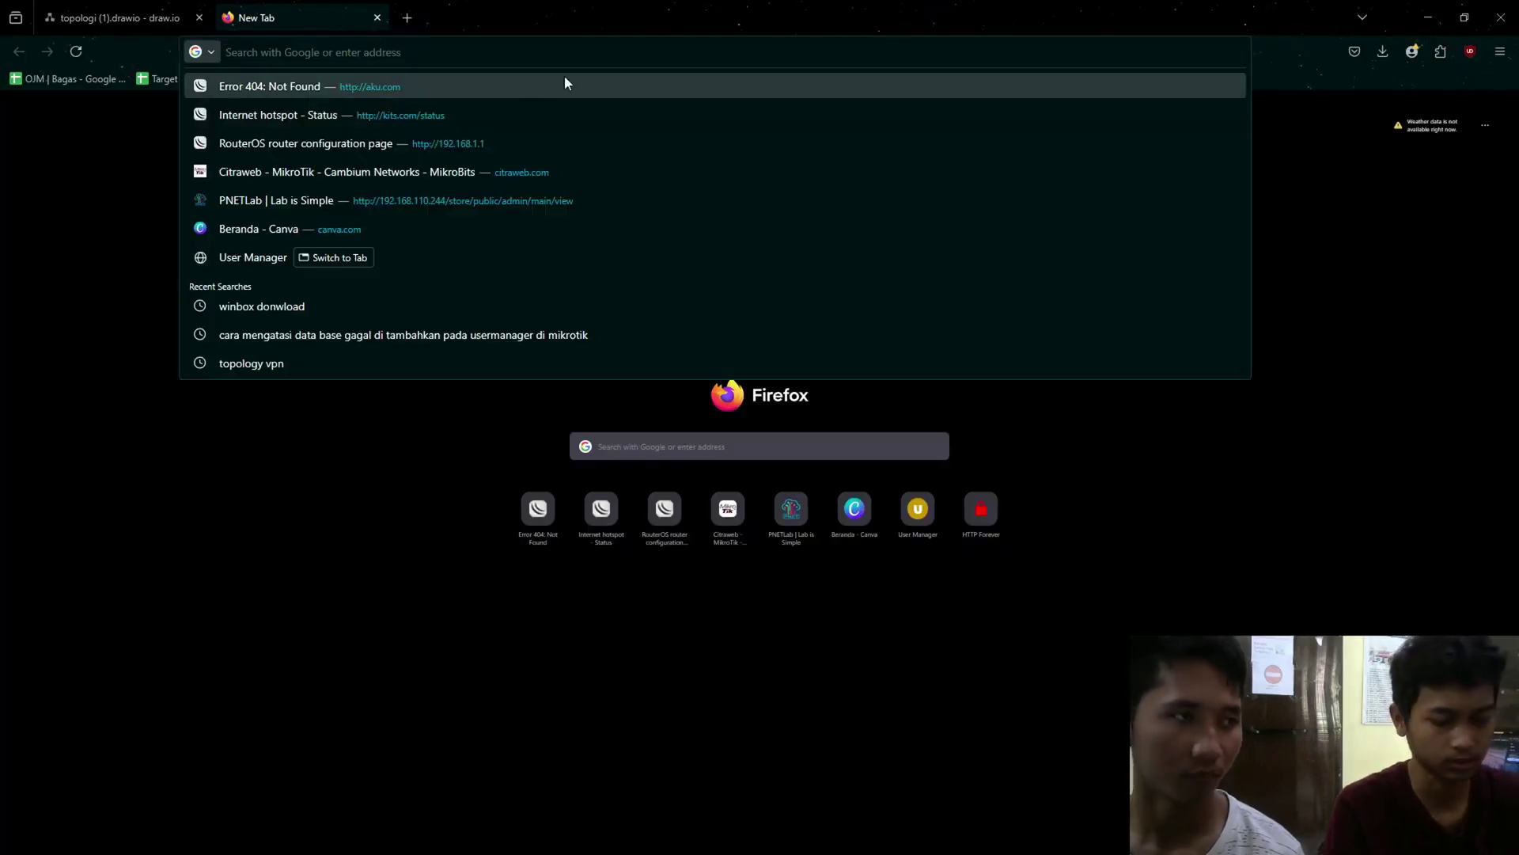
pyautogui.write('1.1.1.1/userman')
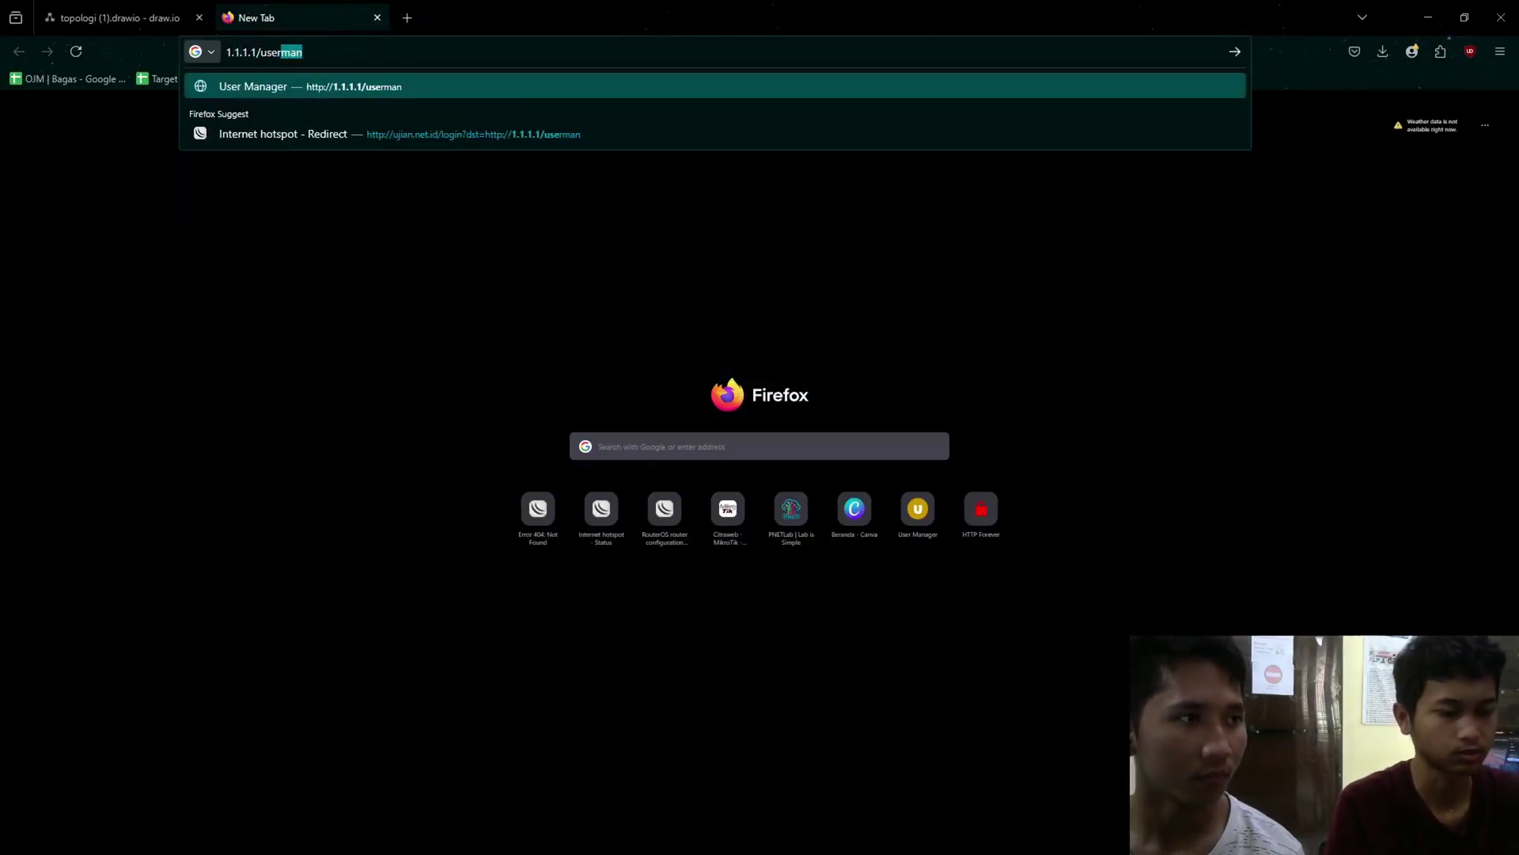
pyautogui.press('Return')
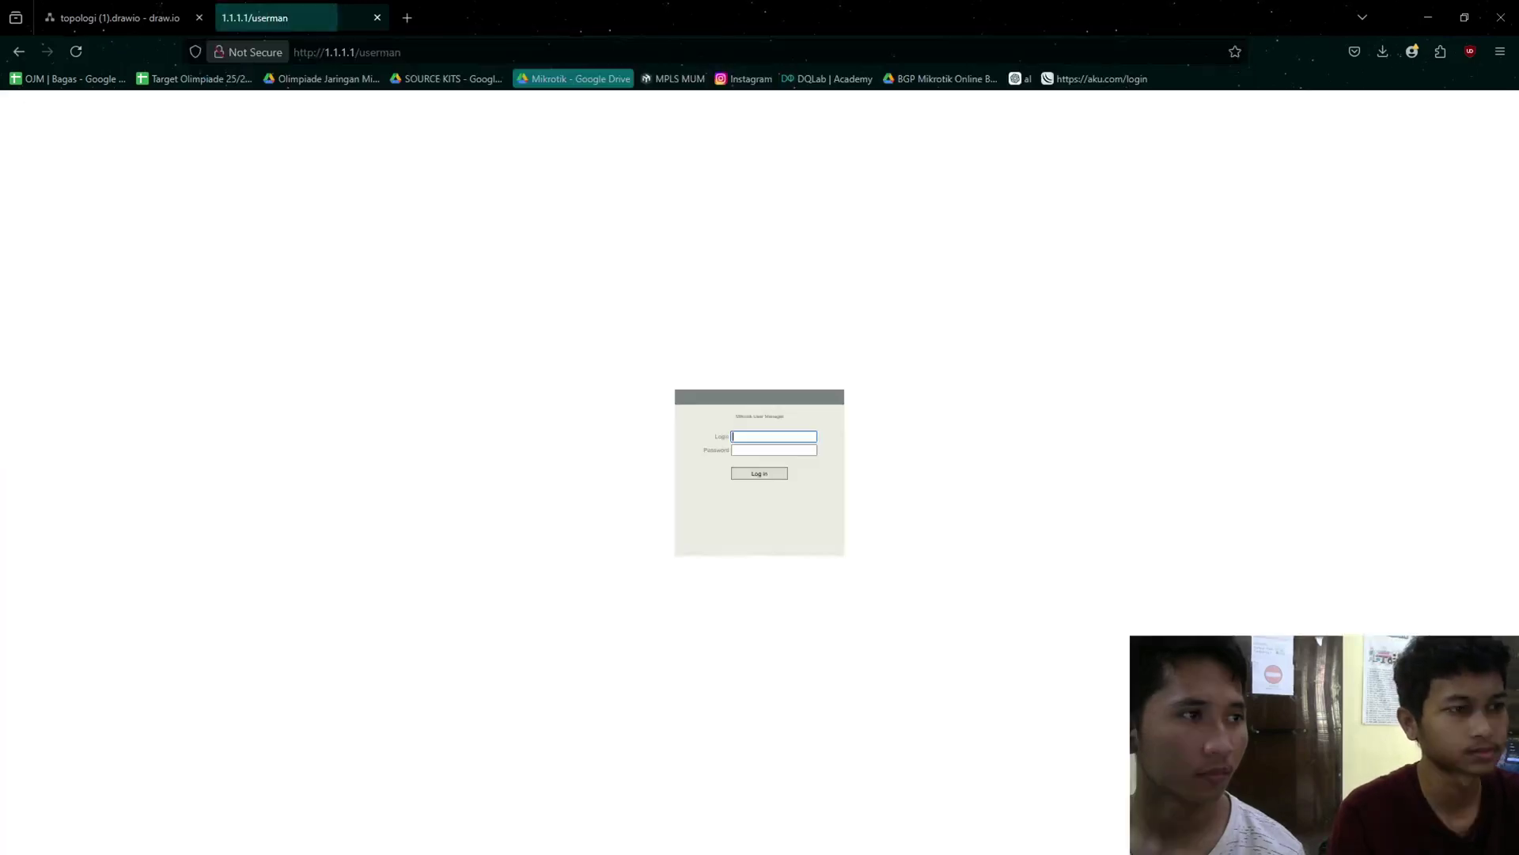
pyautogui.click(794, 445)
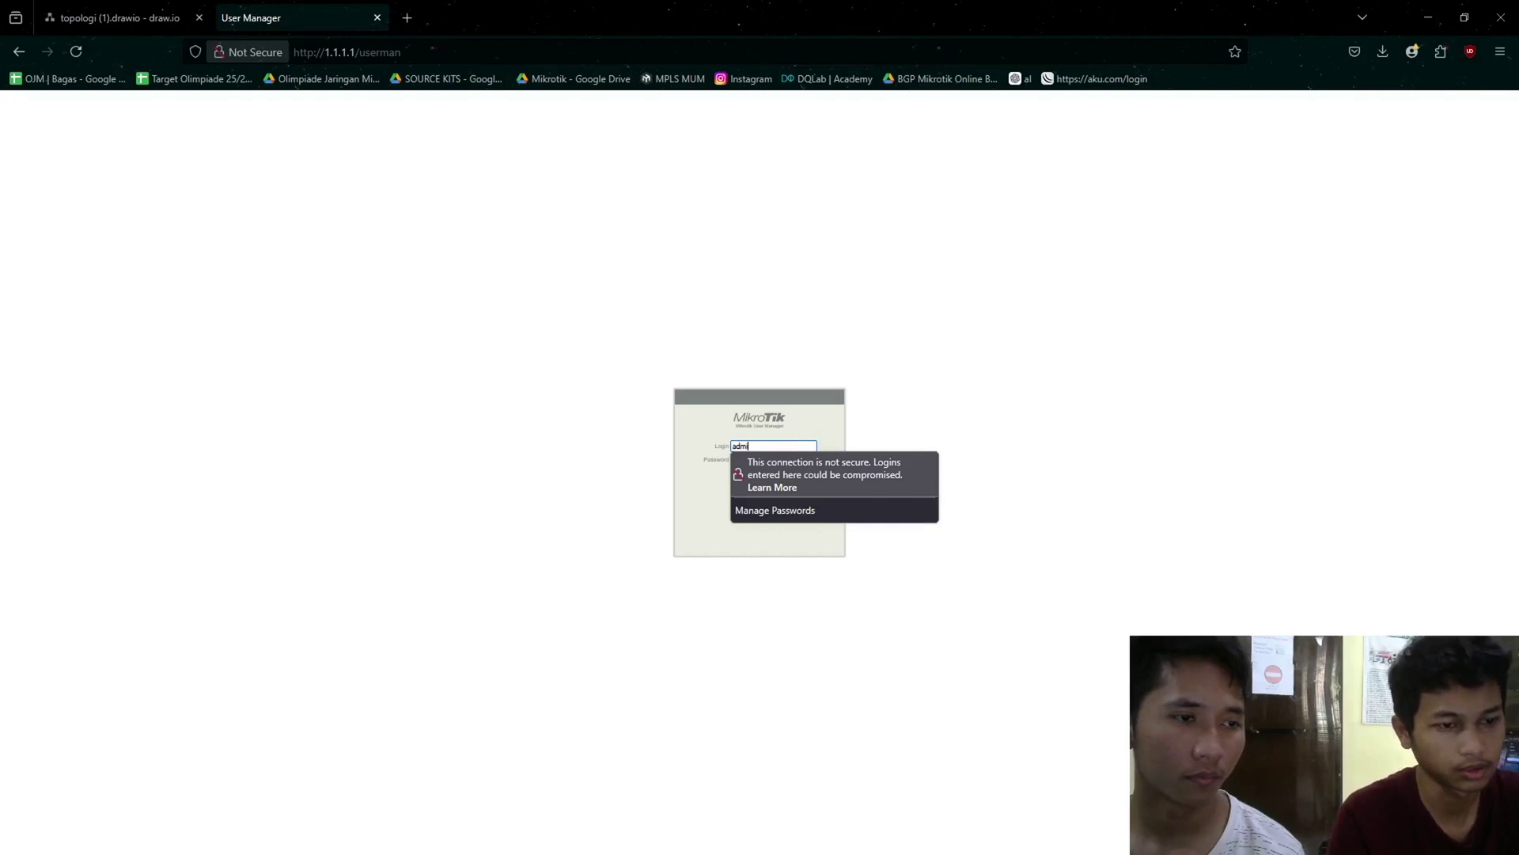
pyautogui.write('admin')
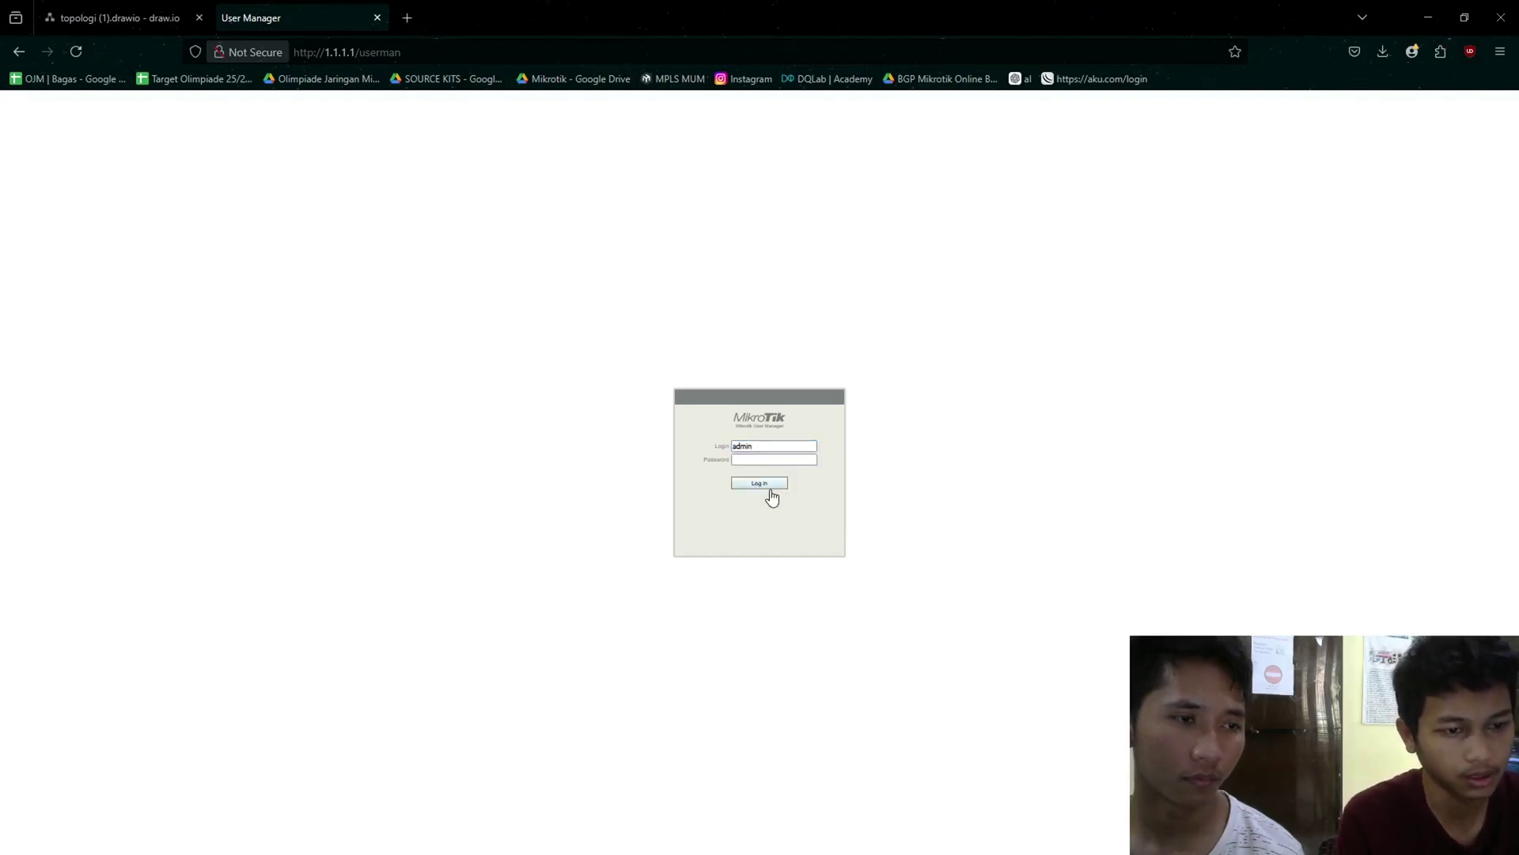
pyautogui.click(764, 483)
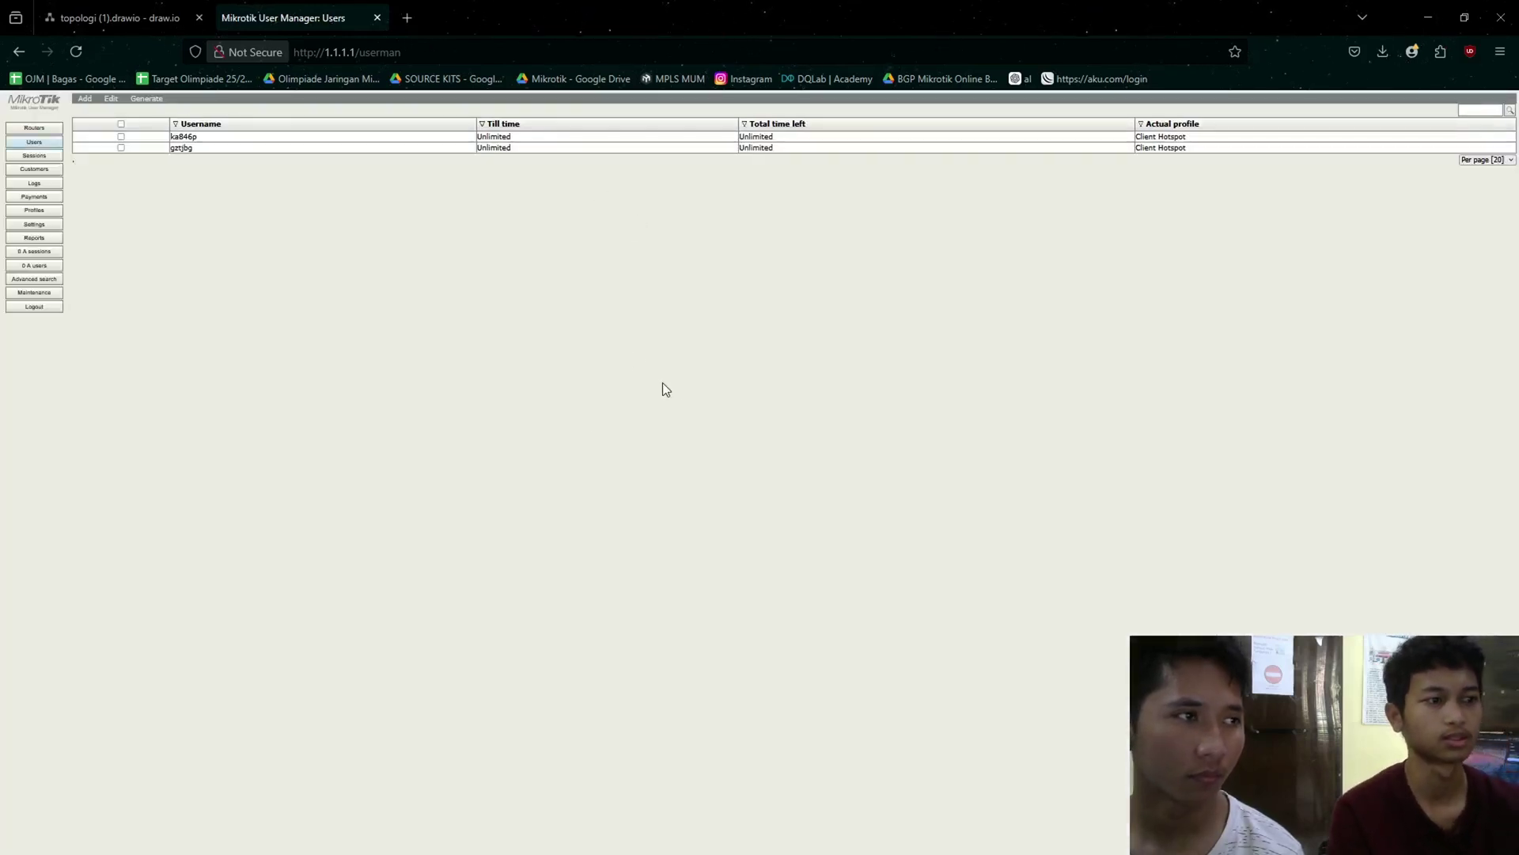
# - Select all users and remove them, confirming the deletion
pyautogui.click(120, 124)
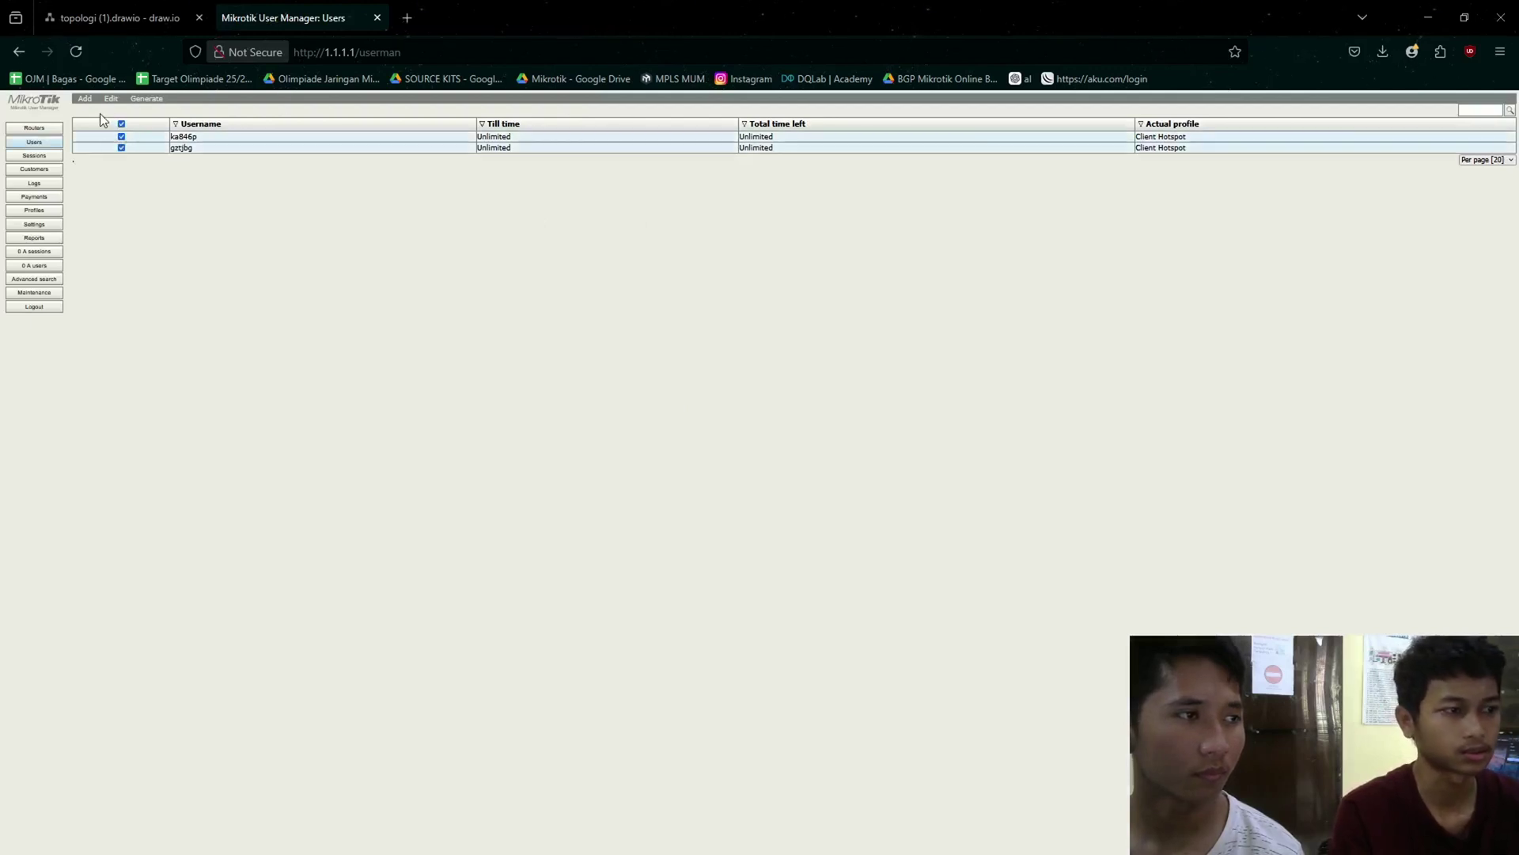
pyautogui.click(111, 98)
pyautogui.click(130, 138)
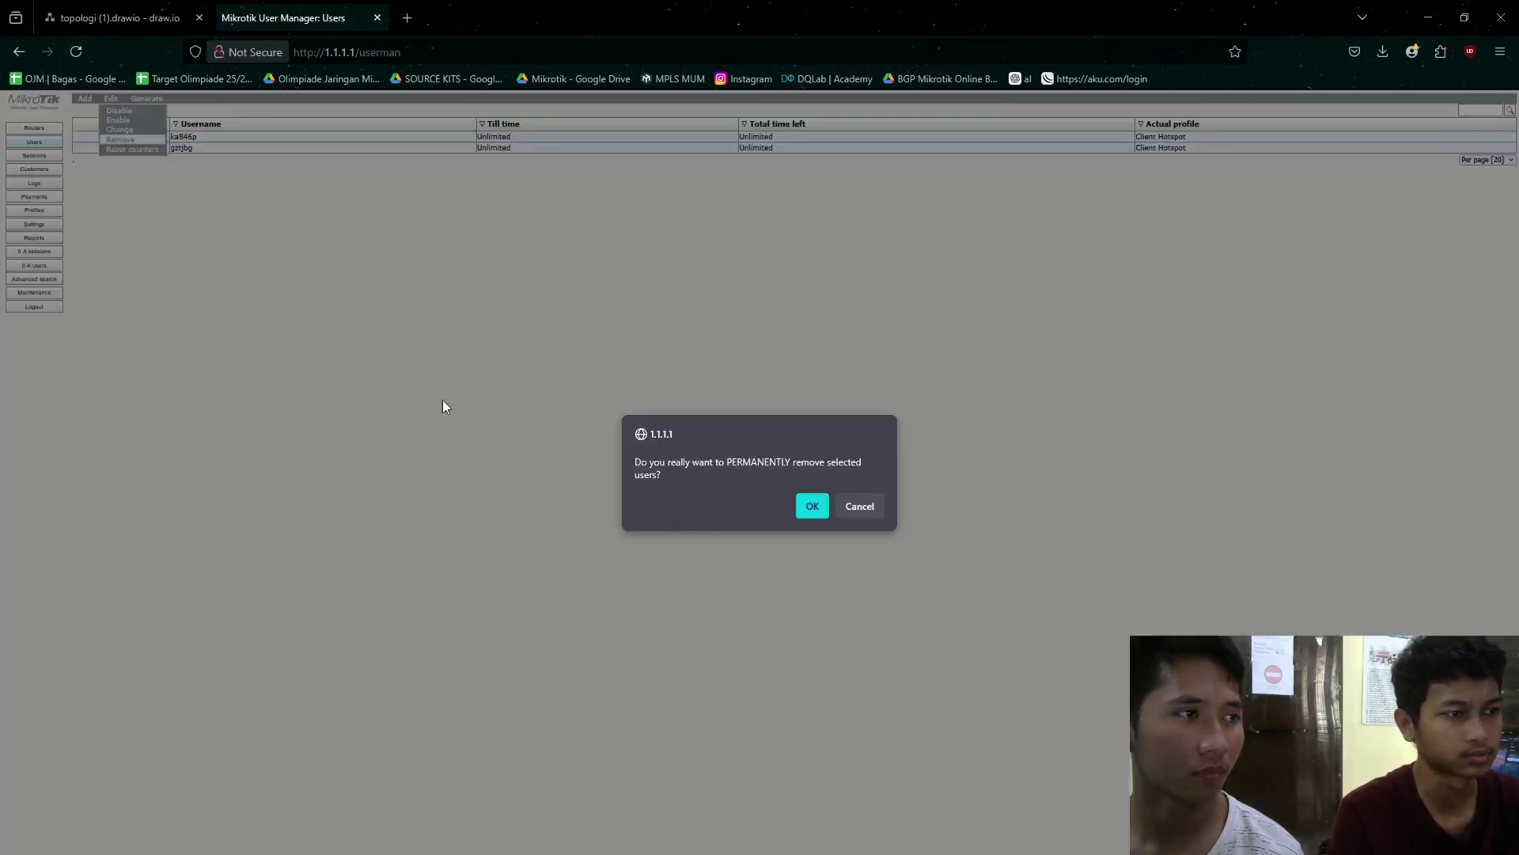
pyautogui.click(812, 507)
pyautogui.scroll(5, 405, 507)
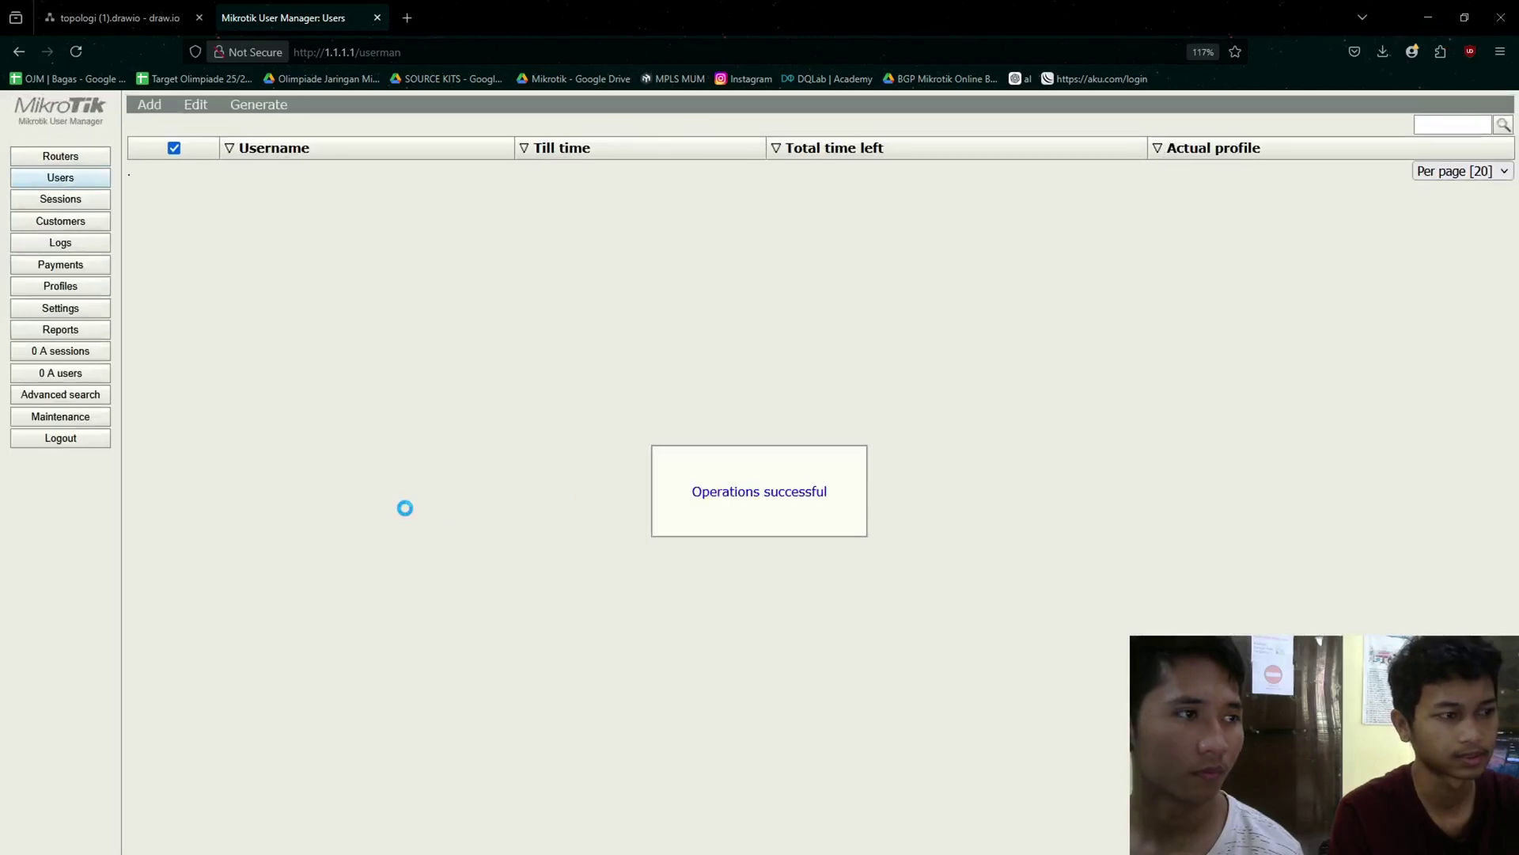
# - Remove the R. Hotspot entry from the Routers list
pyautogui.click(79, 158)
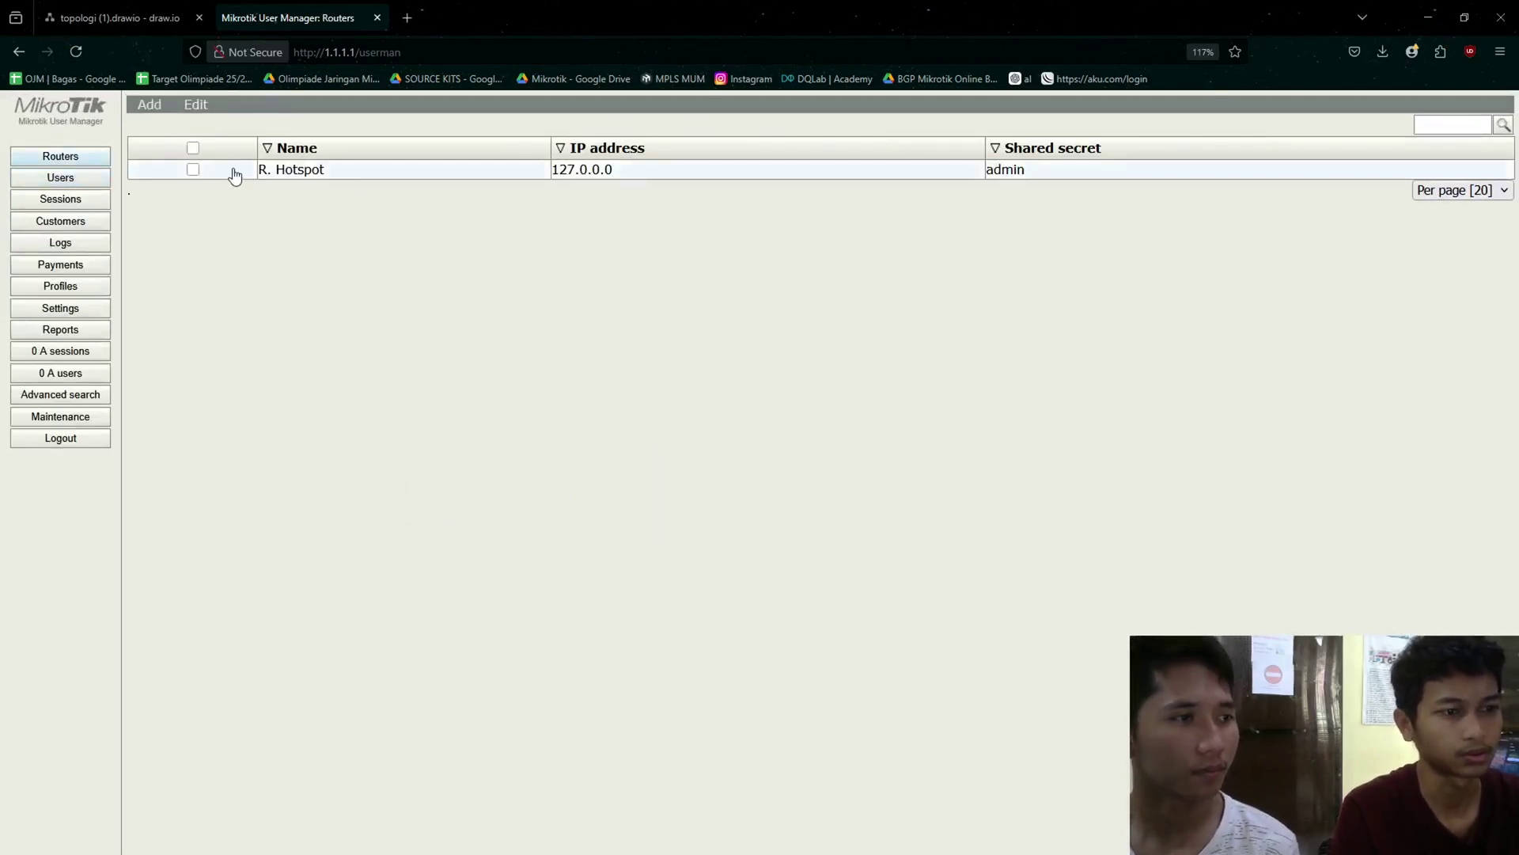
pyautogui.click(193, 169)
pyautogui.click(193, 169)
pyautogui.click(193, 169)
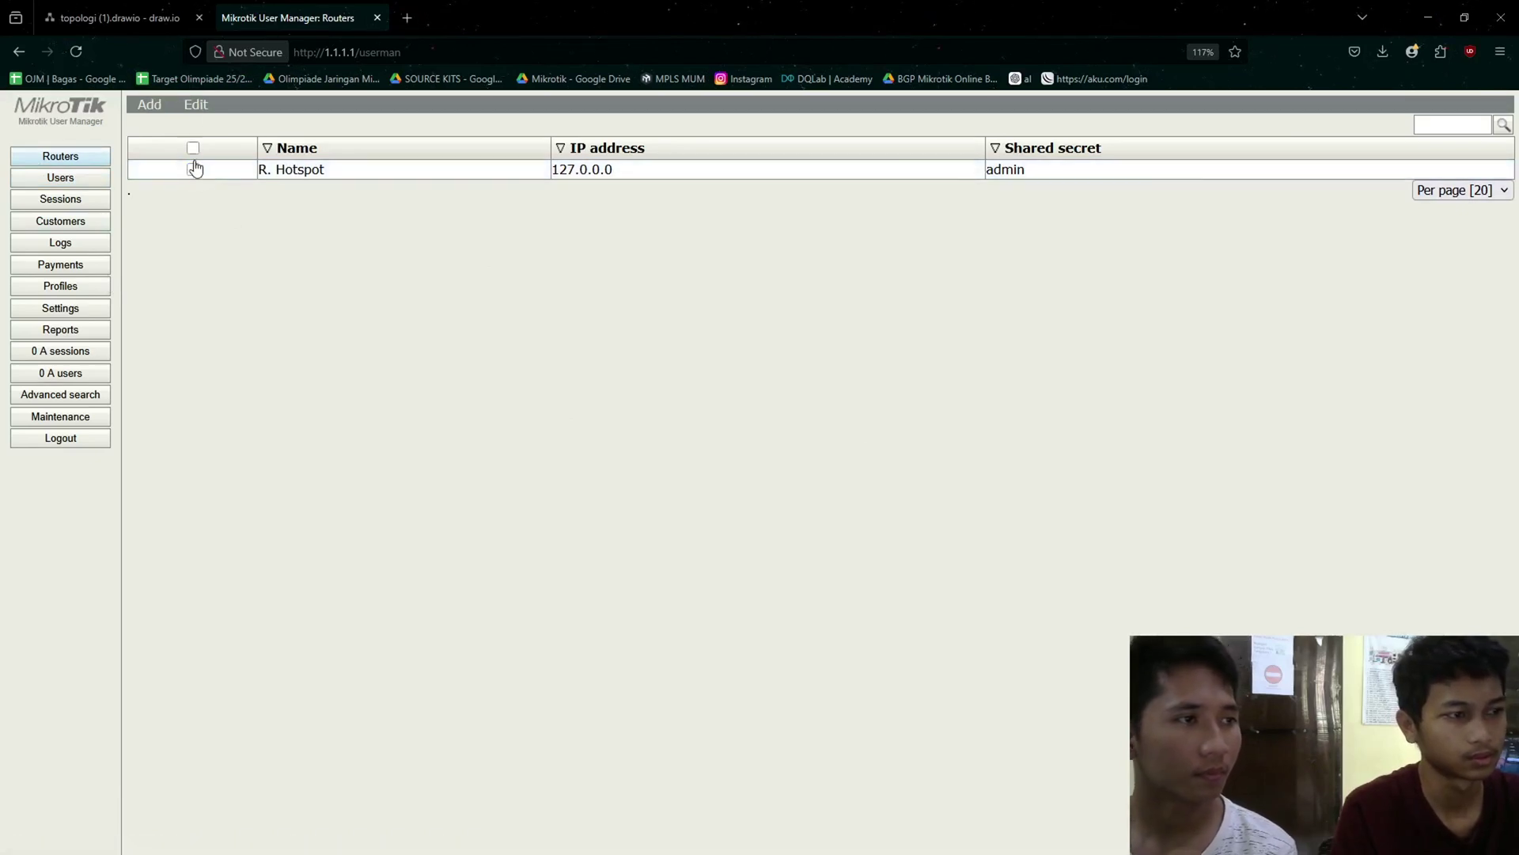
pyautogui.click(196, 106)
pyautogui.click(240, 162)
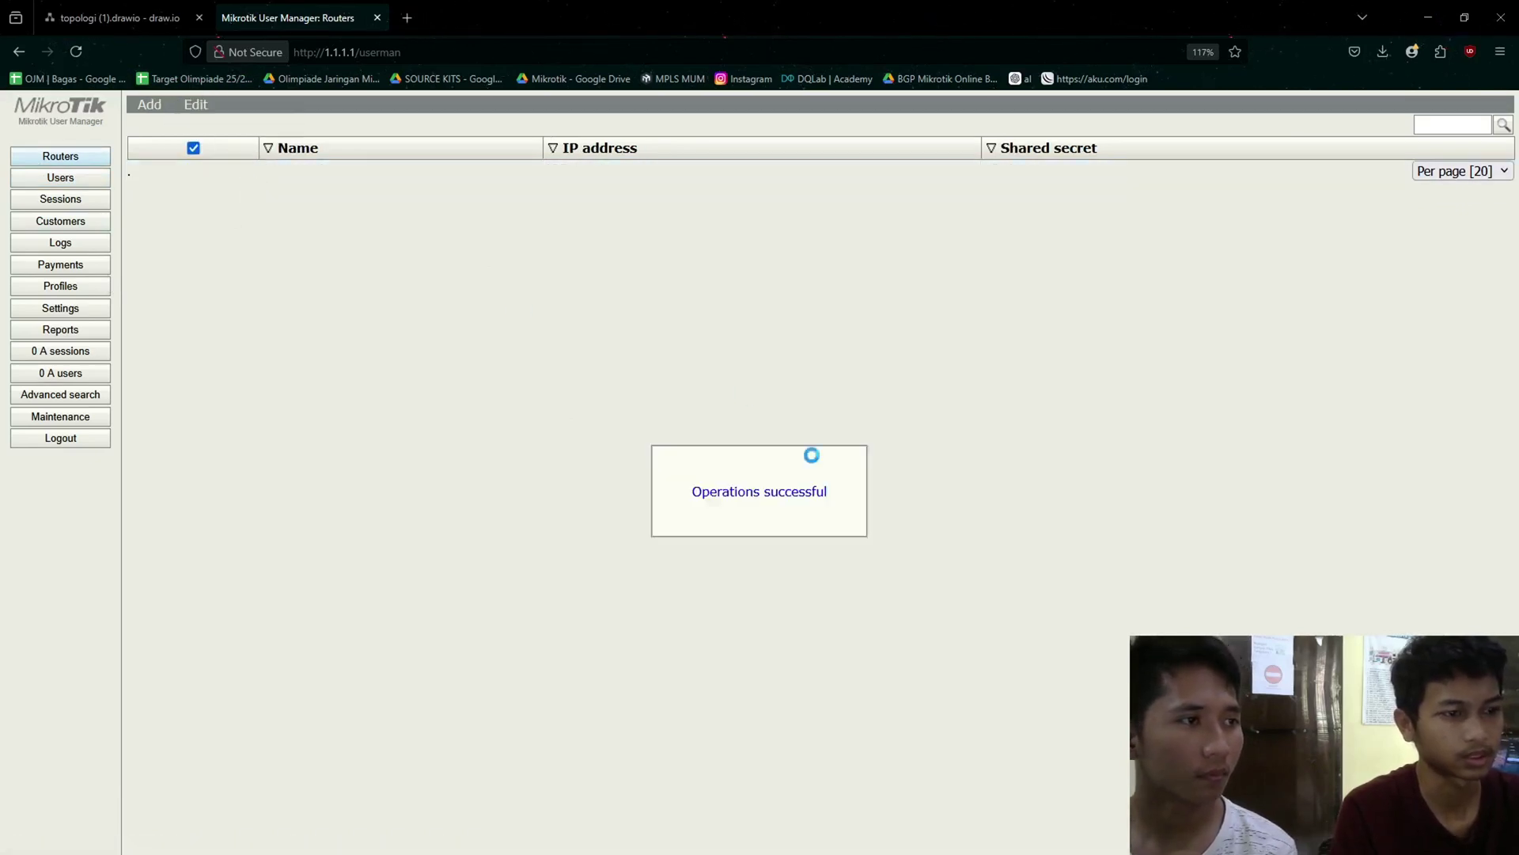
# - Start a new router entry with IP address 127.0.0.1
pyautogui.click(149, 104)
pyautogui.click(153, 125)
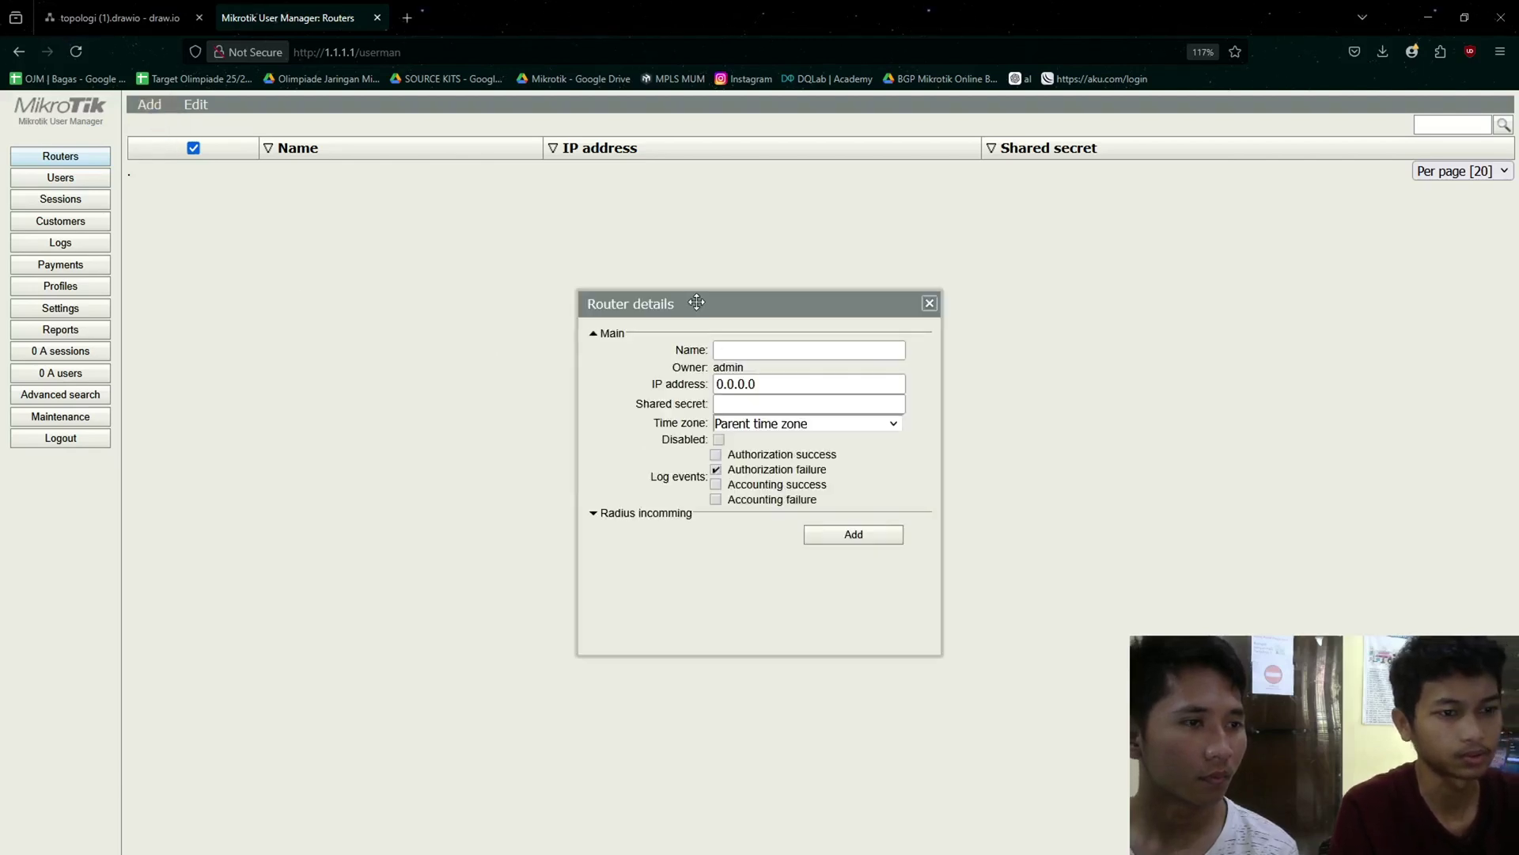
pyautogui.moveTo(695, 301); pyautogui.dragTo(593, 259)
pyautogui.click(640, 304)
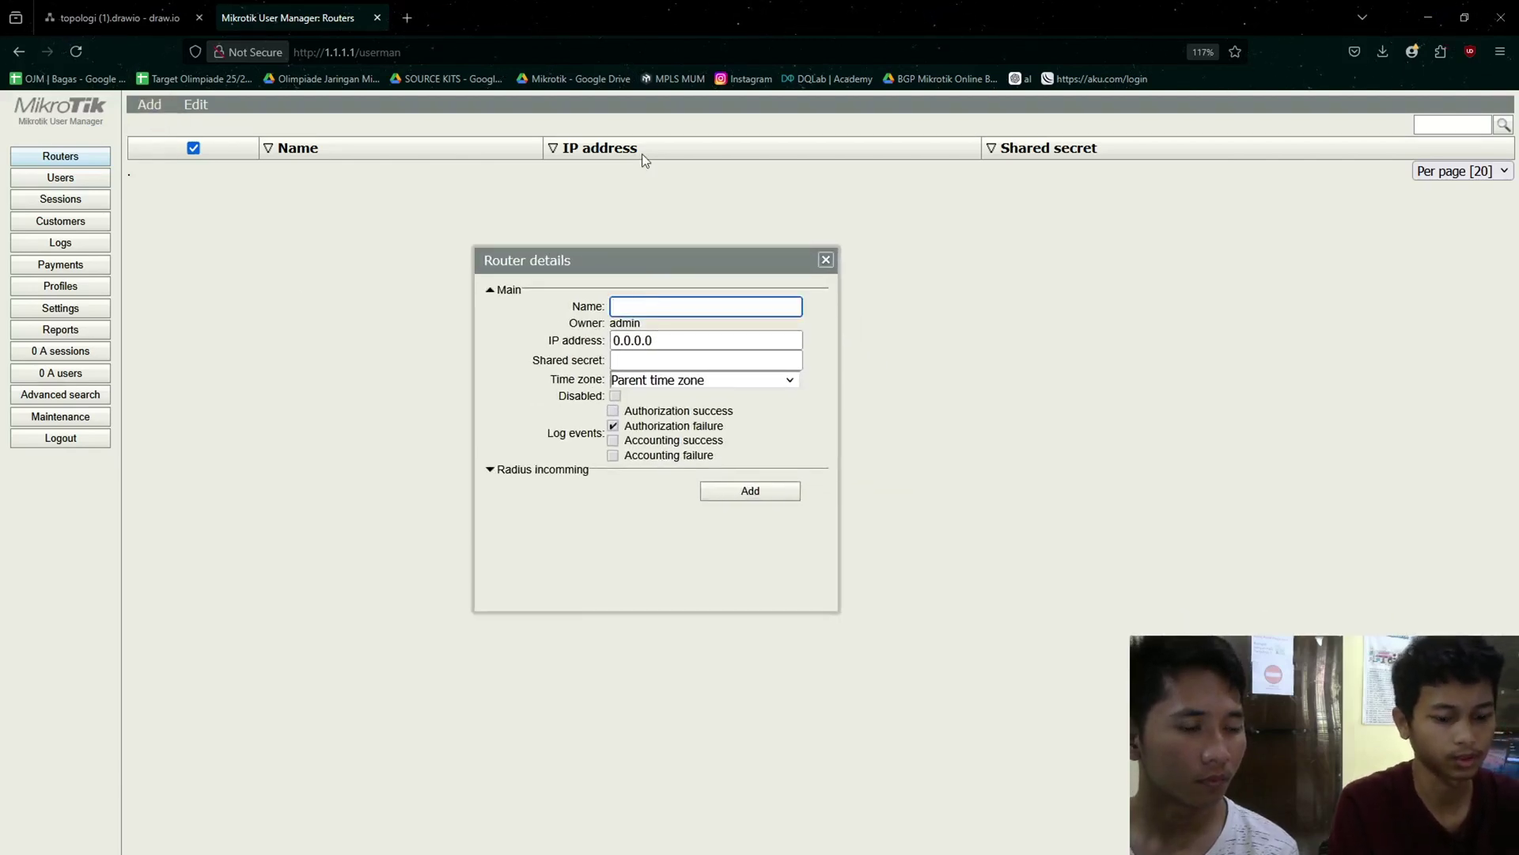
pyautogui.write('surayaba')
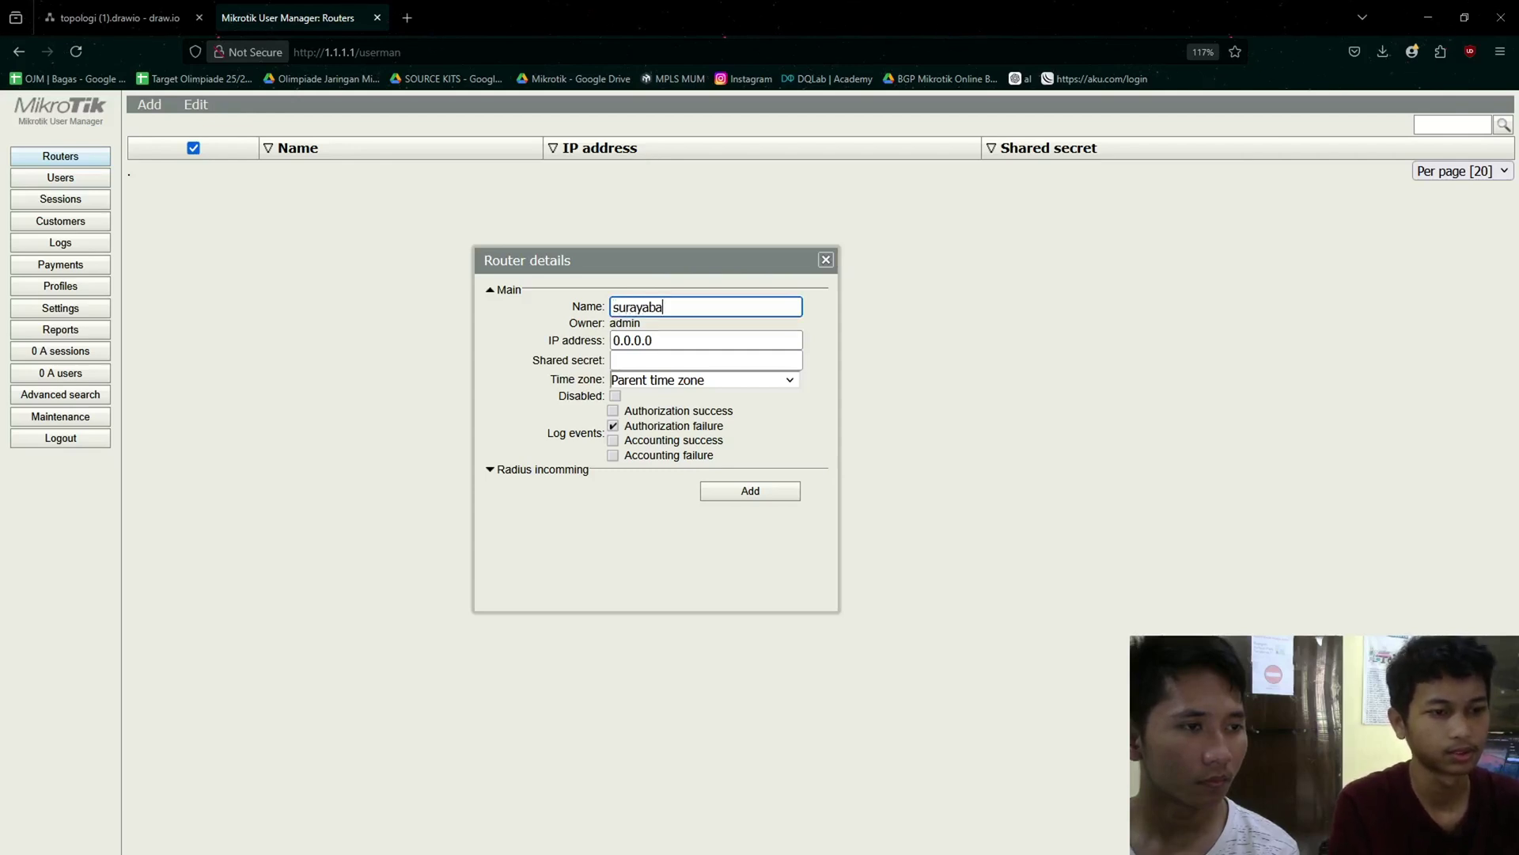
pyautogui.press('Tab')
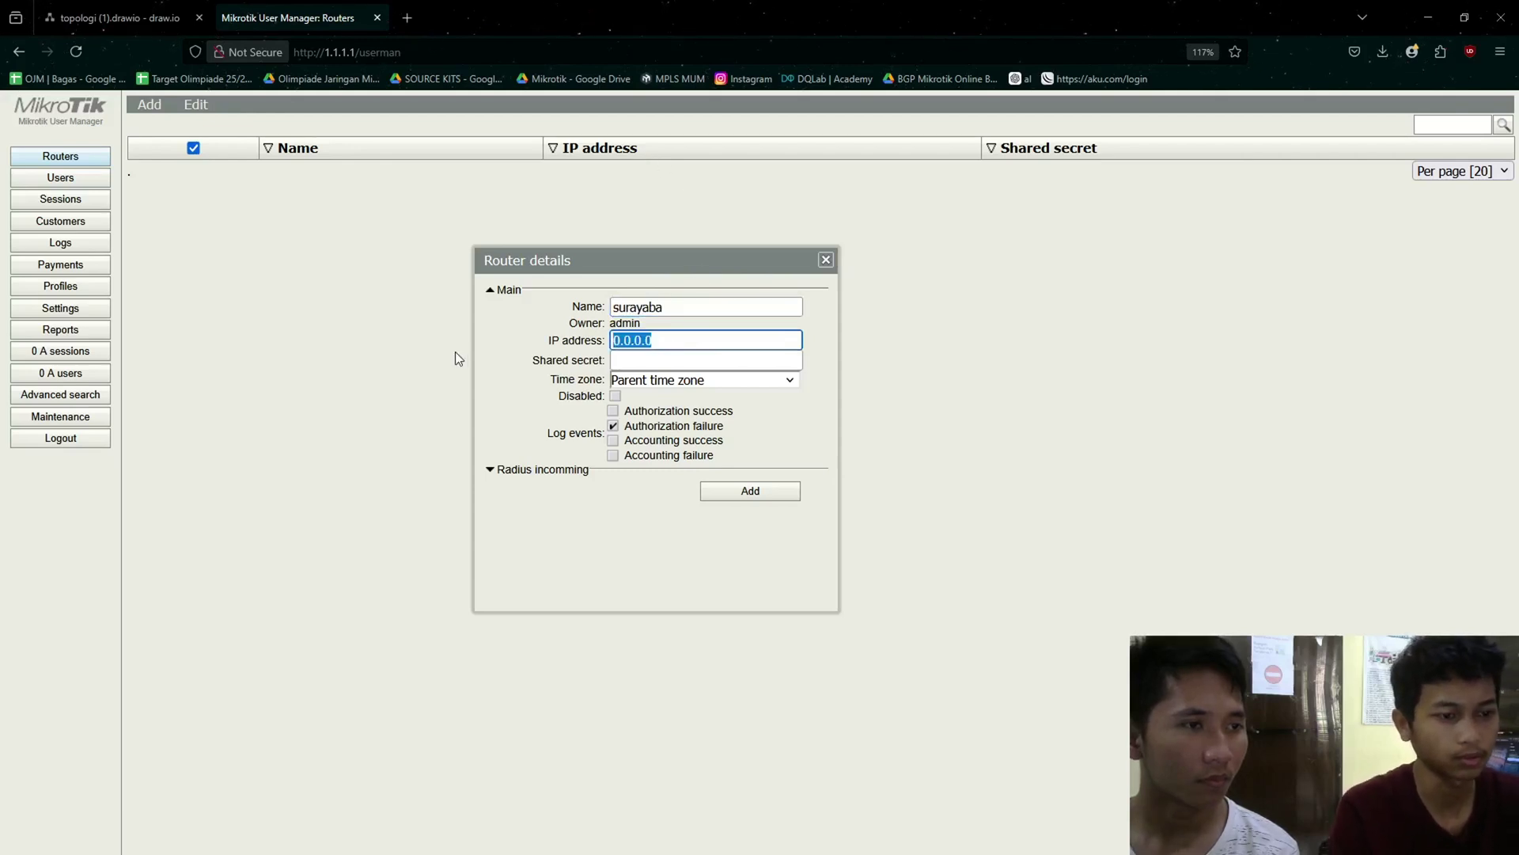
pyautogui.write('127.')
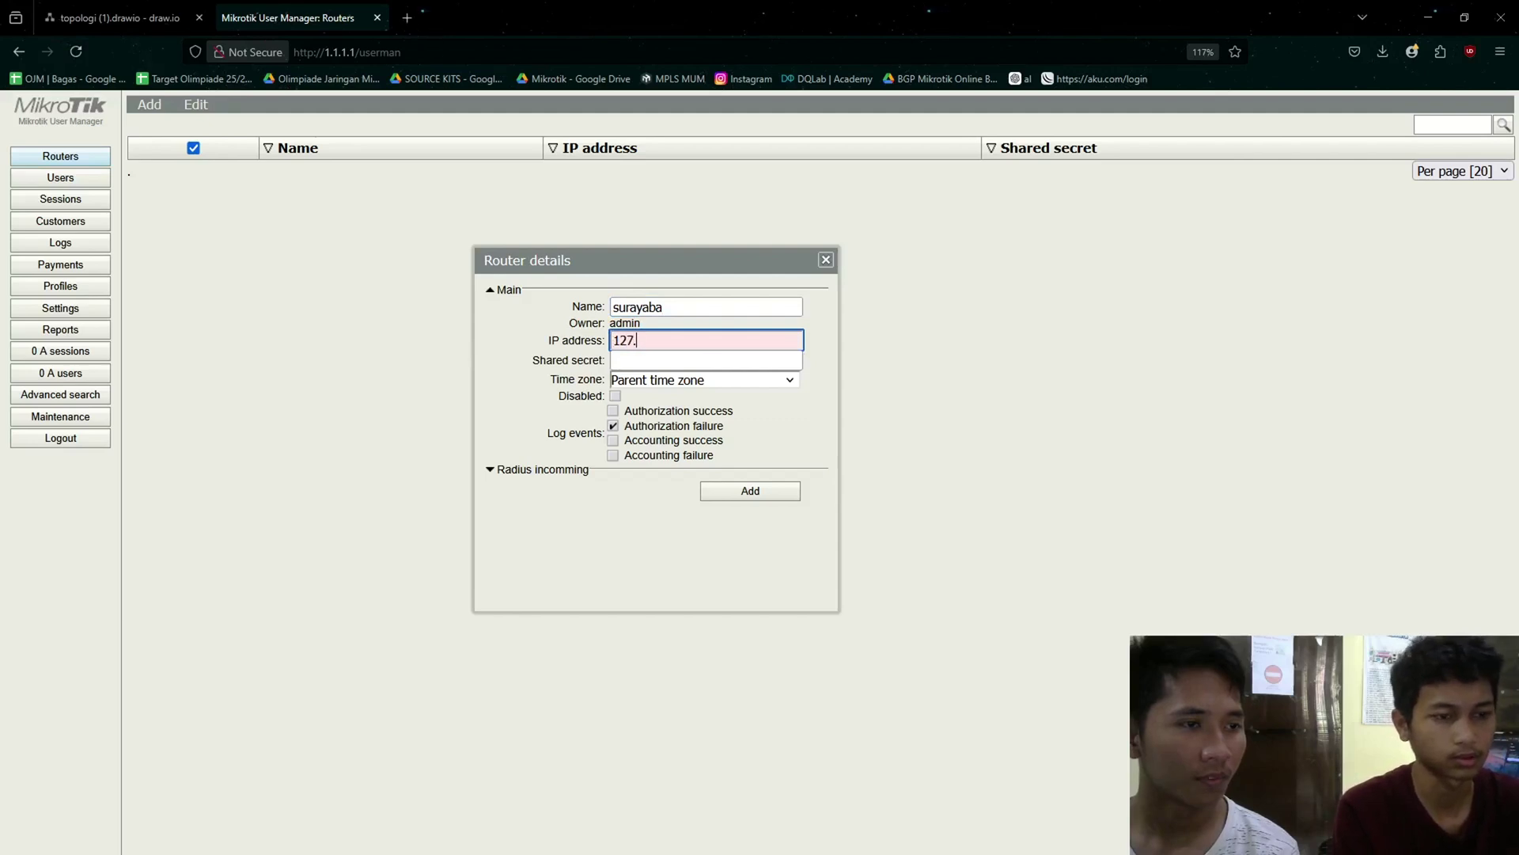
pyautogui.write('0.0.1')
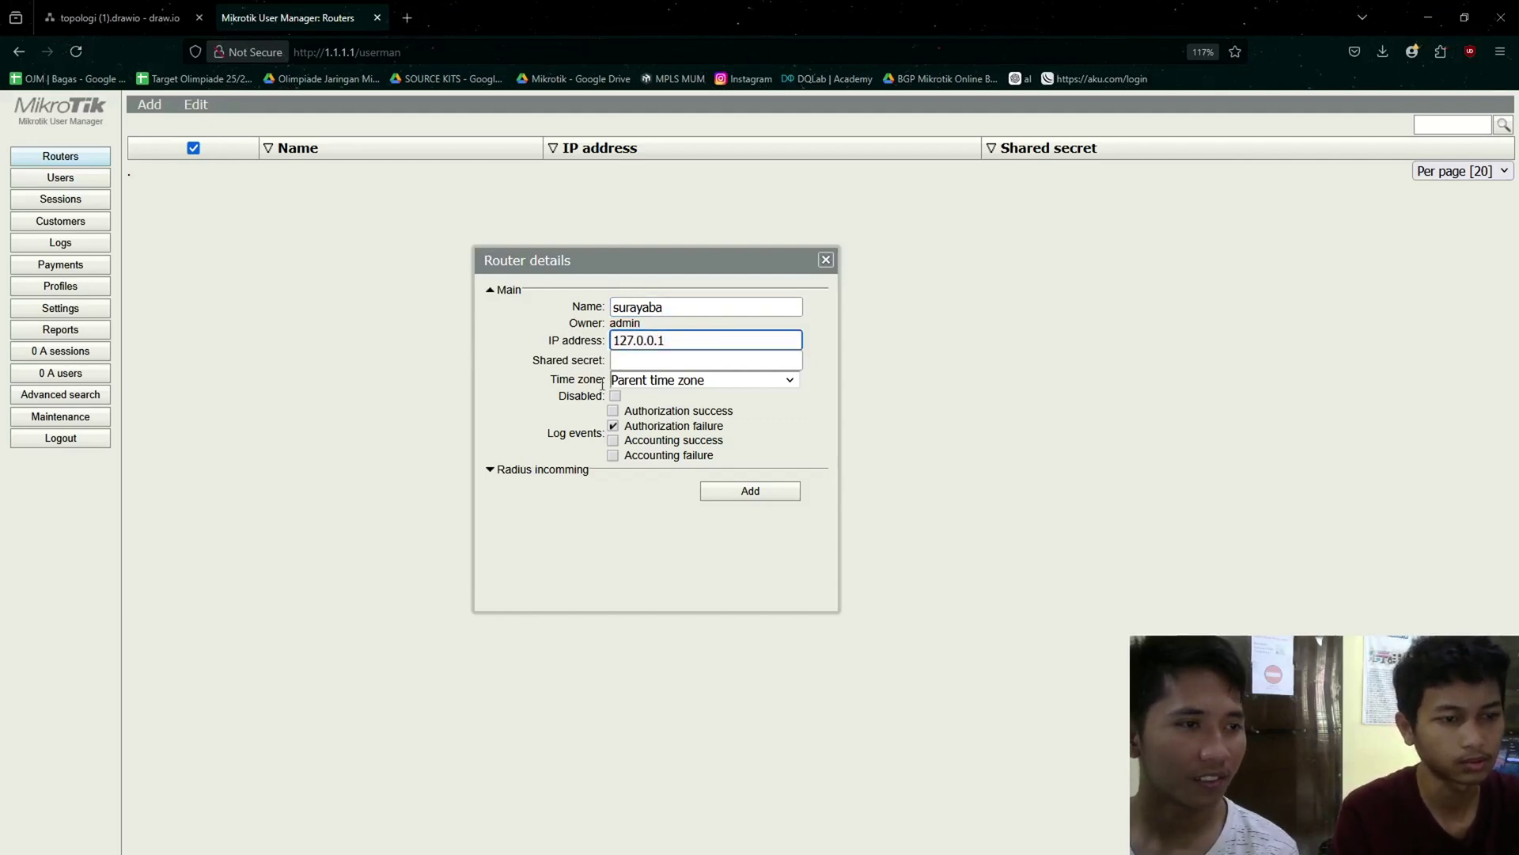
# - Correct the router name to surabaya, fill in the shared secret, and save the router
pyautogui.moveTo(669, 307); pyautogui.dragTo(493, 304)
pyautogui.write('suraba')
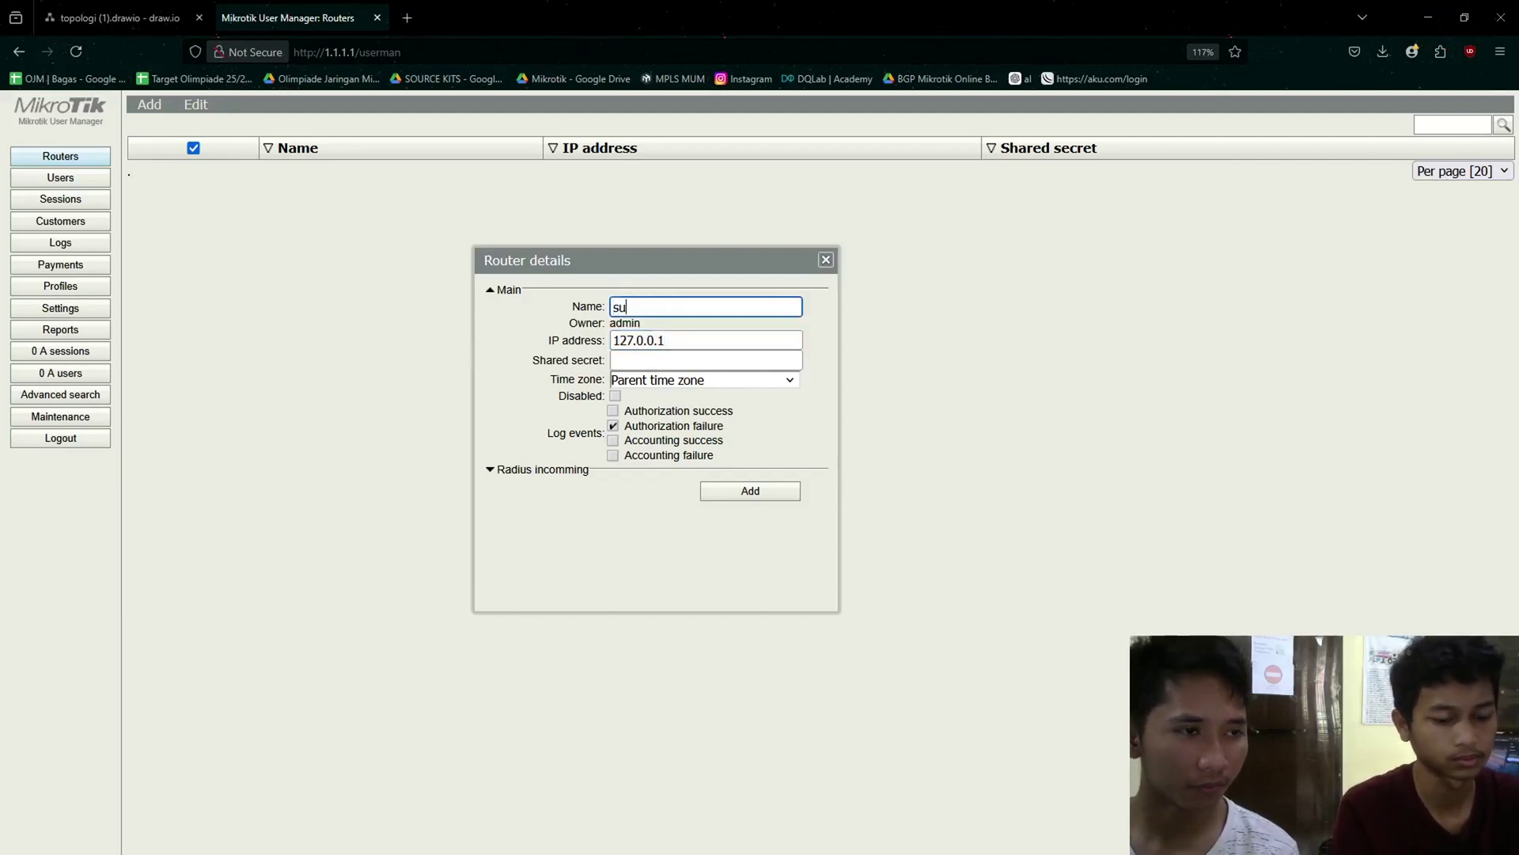
pyautogui.press('Tab')
pyautogui.press('Tab')
pyautogui.press('Tab')
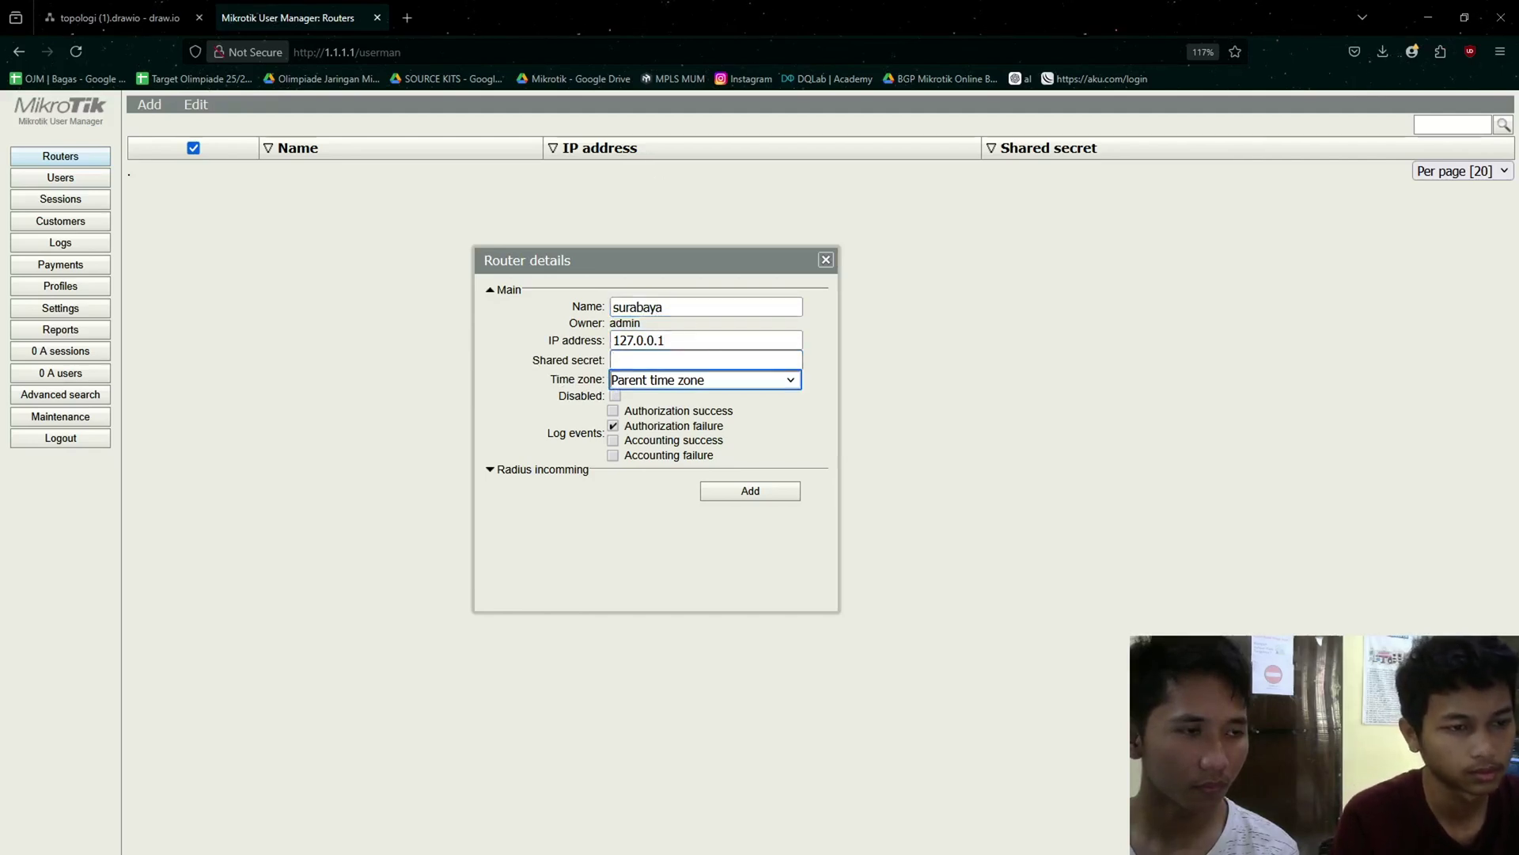
pyautogui.click(685, 342)
pyautogui.press('Tab')
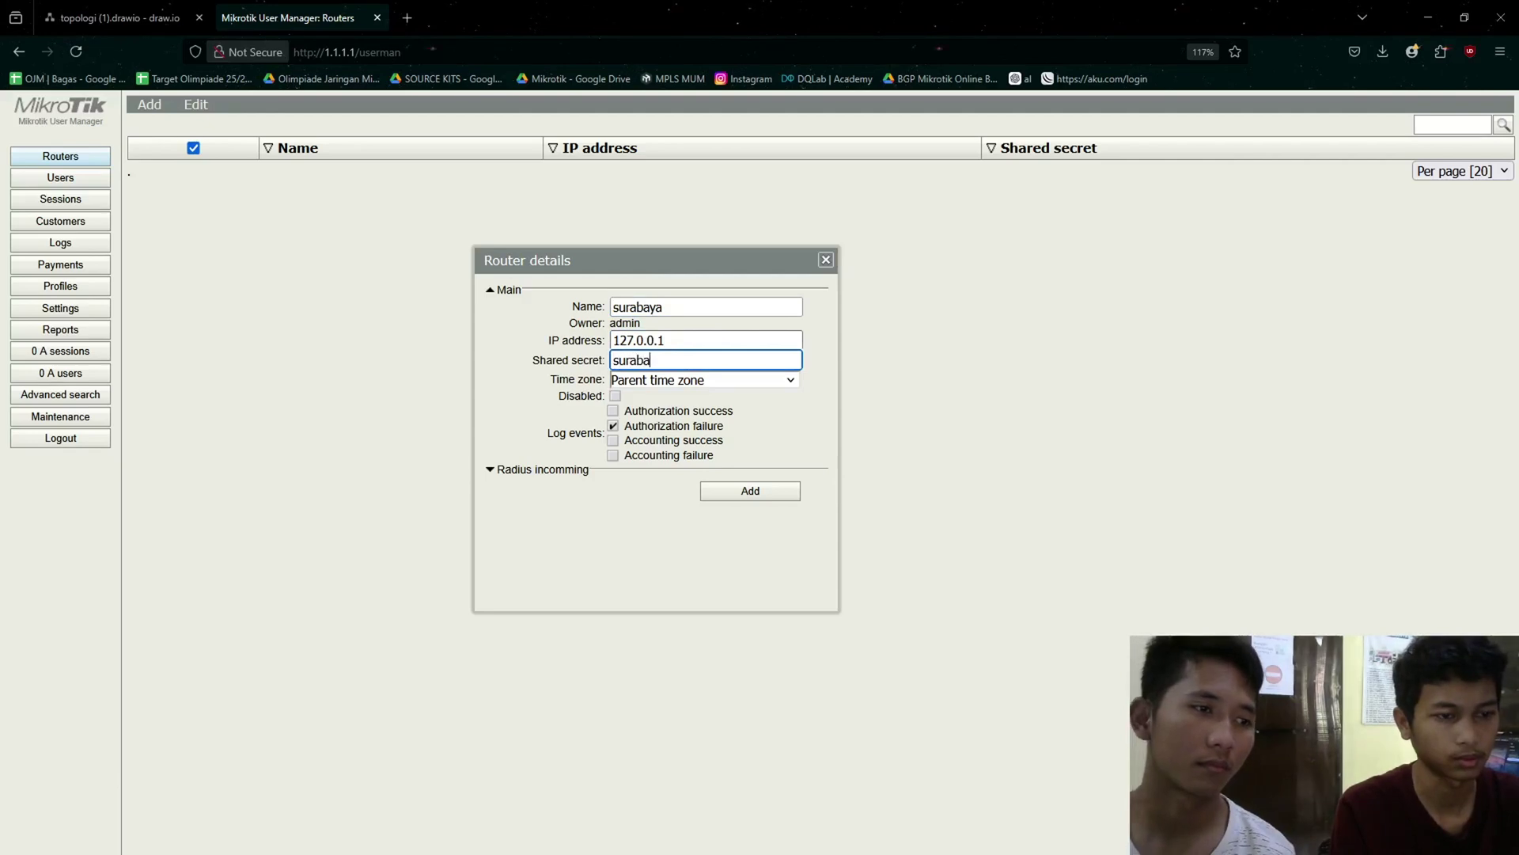
pyautogui.click(761, 494)
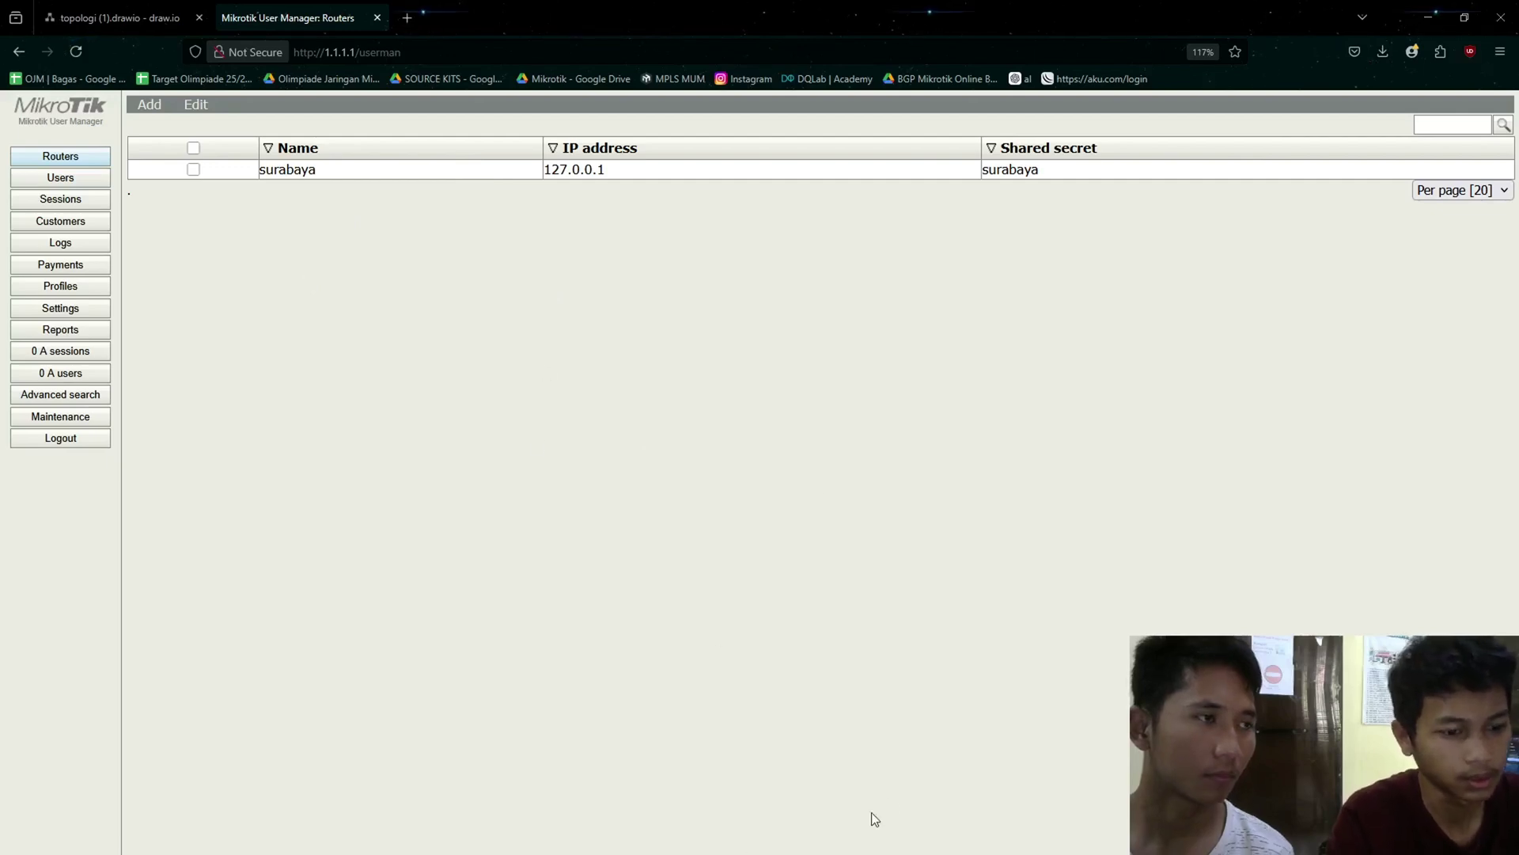
pyautogui.hotkey('alt', 'Tab')
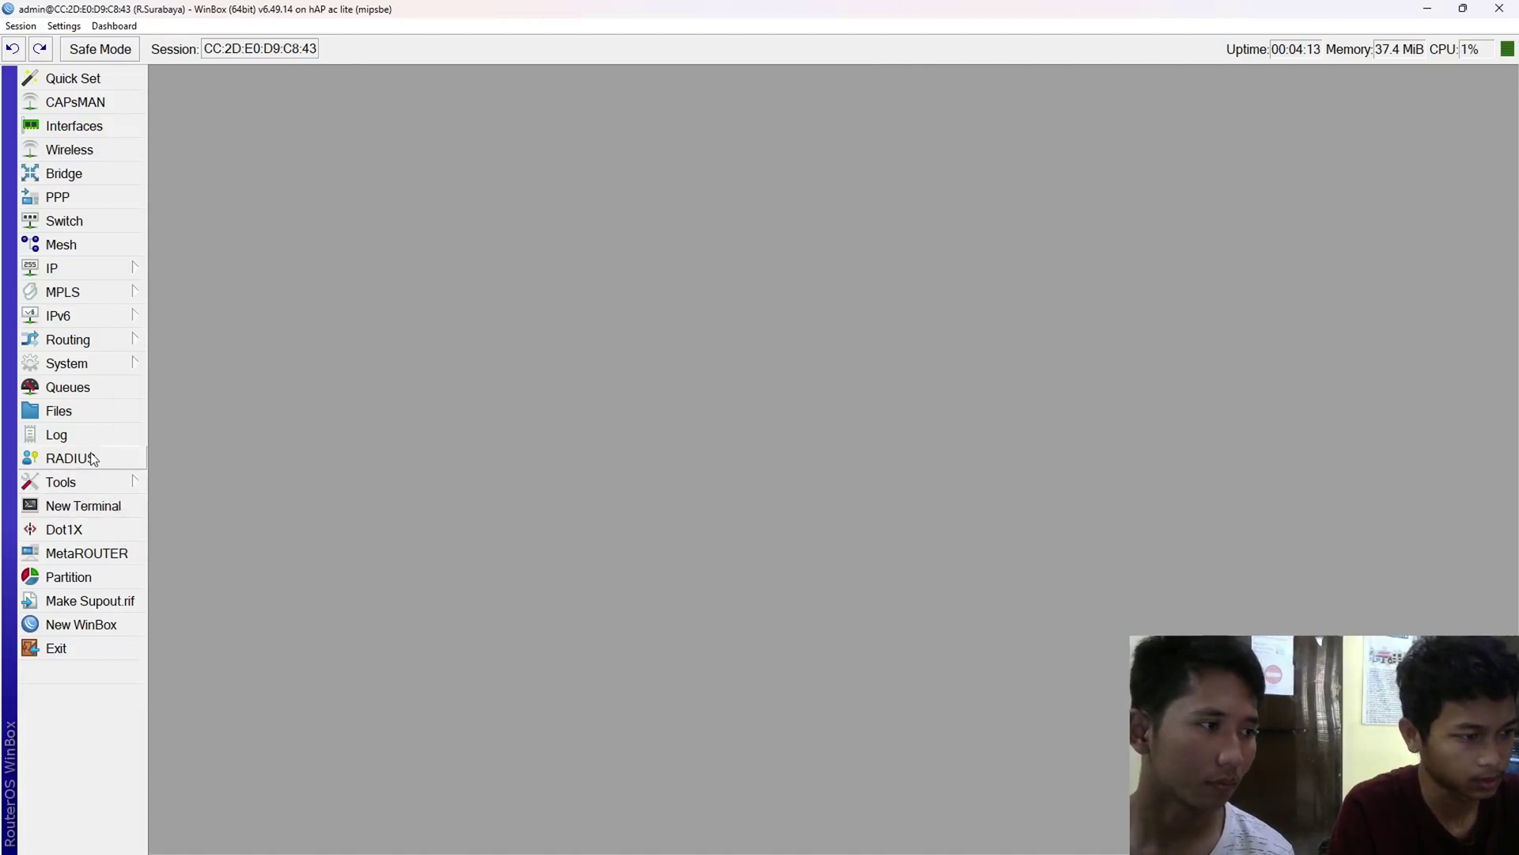
# - Delete the existing RADIUS entry and start adding a new RADIUS server
pyautogui.click(92, 459)
pyautogui.click(261, 147)
pyautogui.click(208, 103)
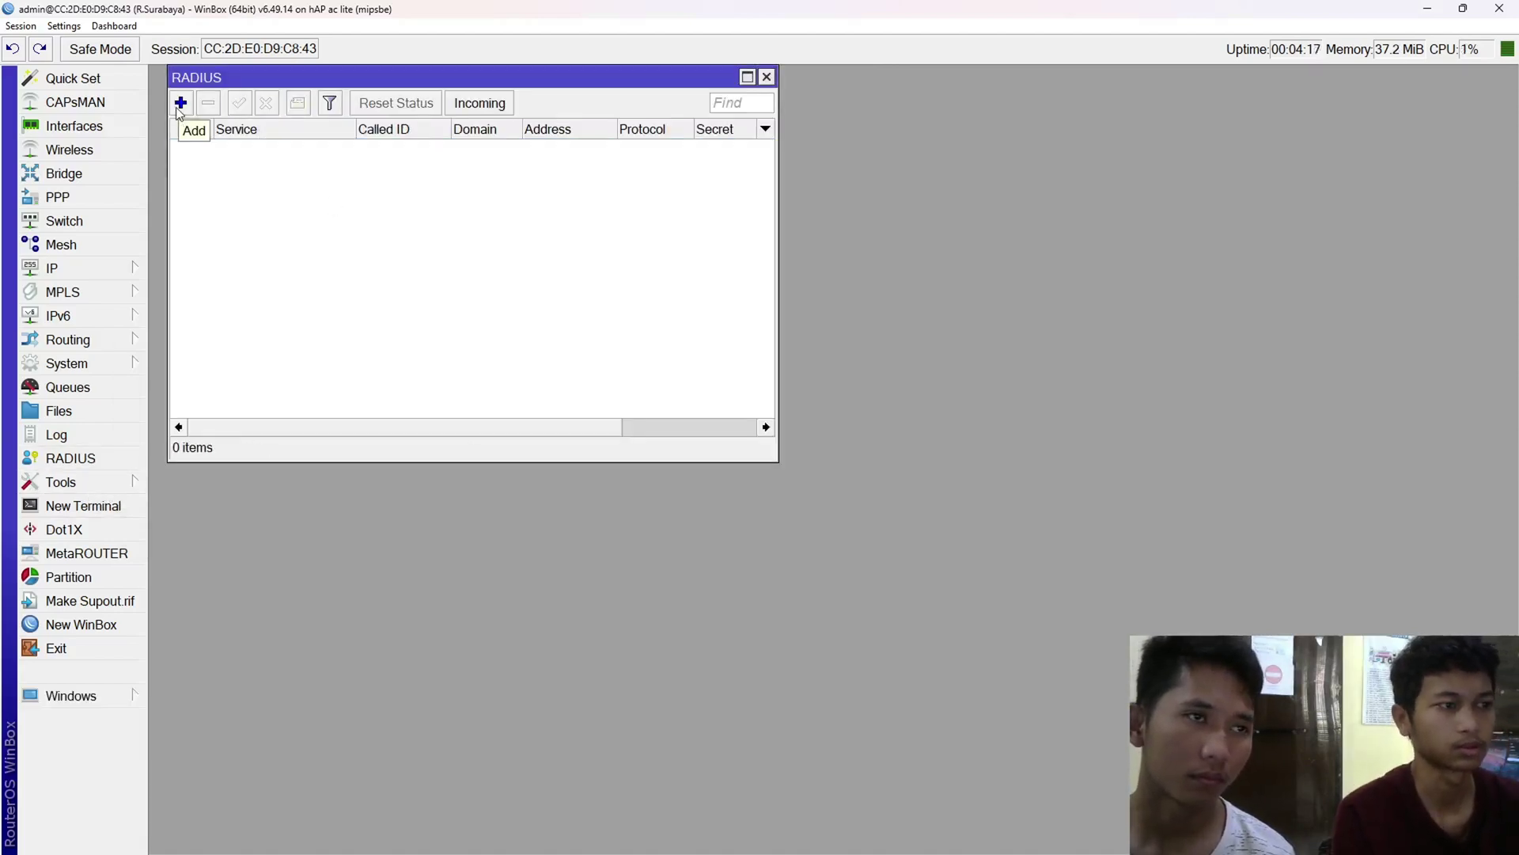
pyautogui.click(180, 110)
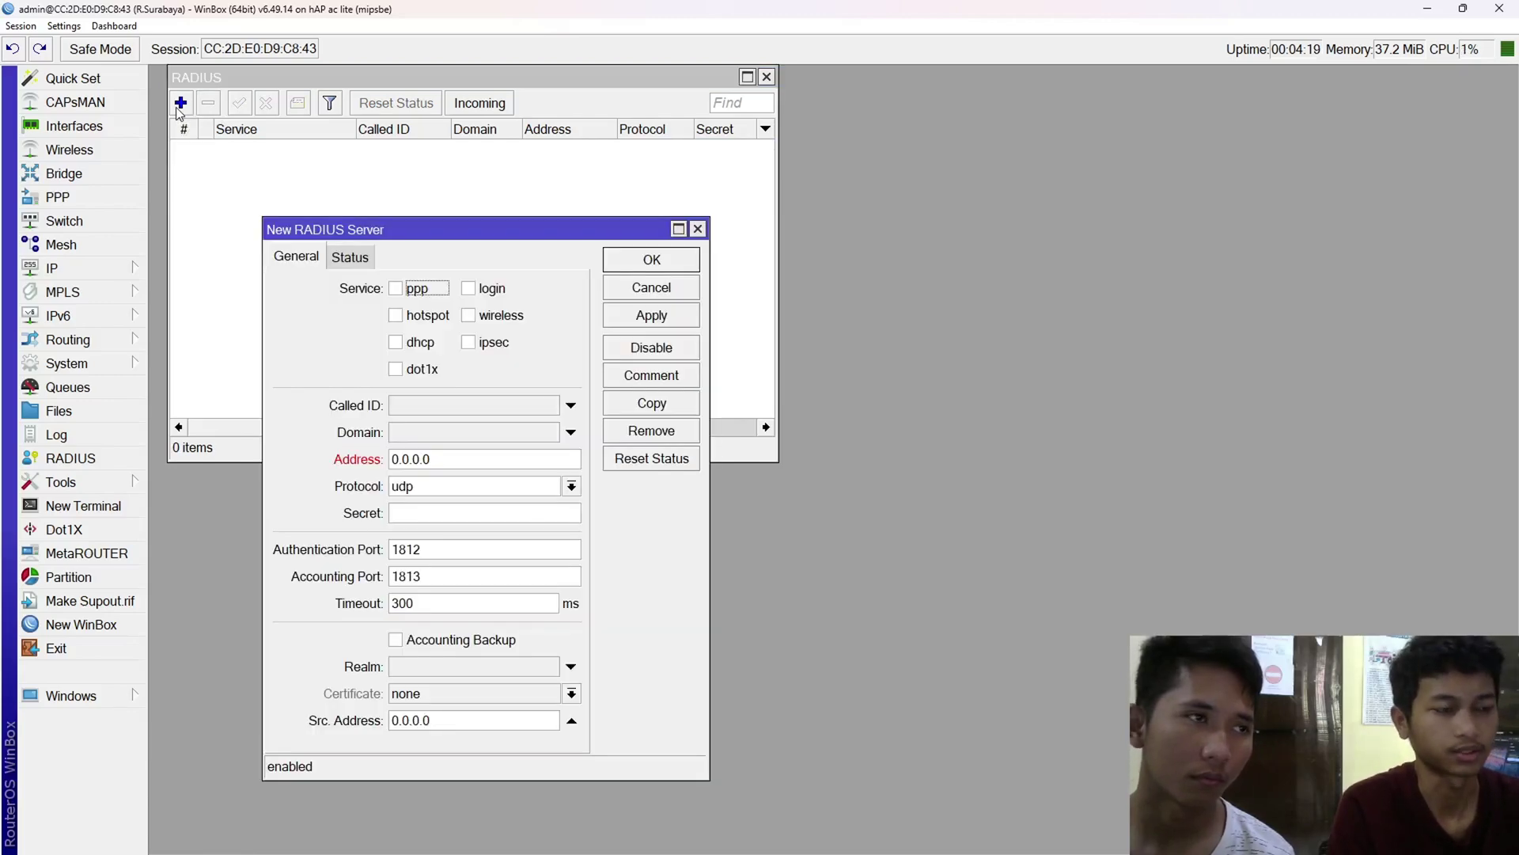
pyautogui.moveTo(435, 227); pyautogui.dragTo(528, 208)
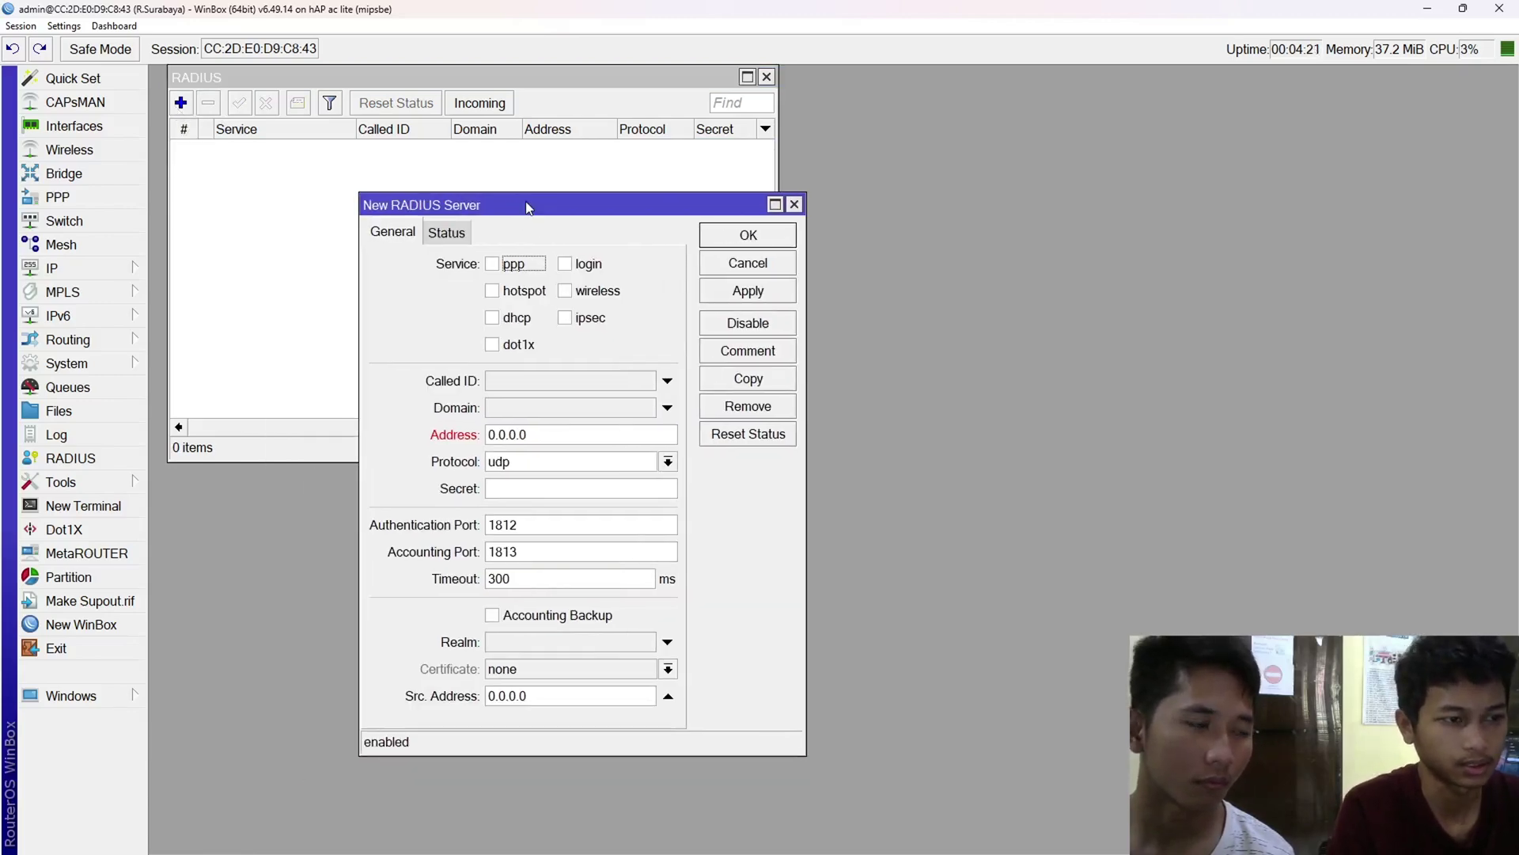
# - Set the new RADIUS server for hotspot at 127.0.0.1 with the shared secret and save it
pyautogui.click(525, 295)
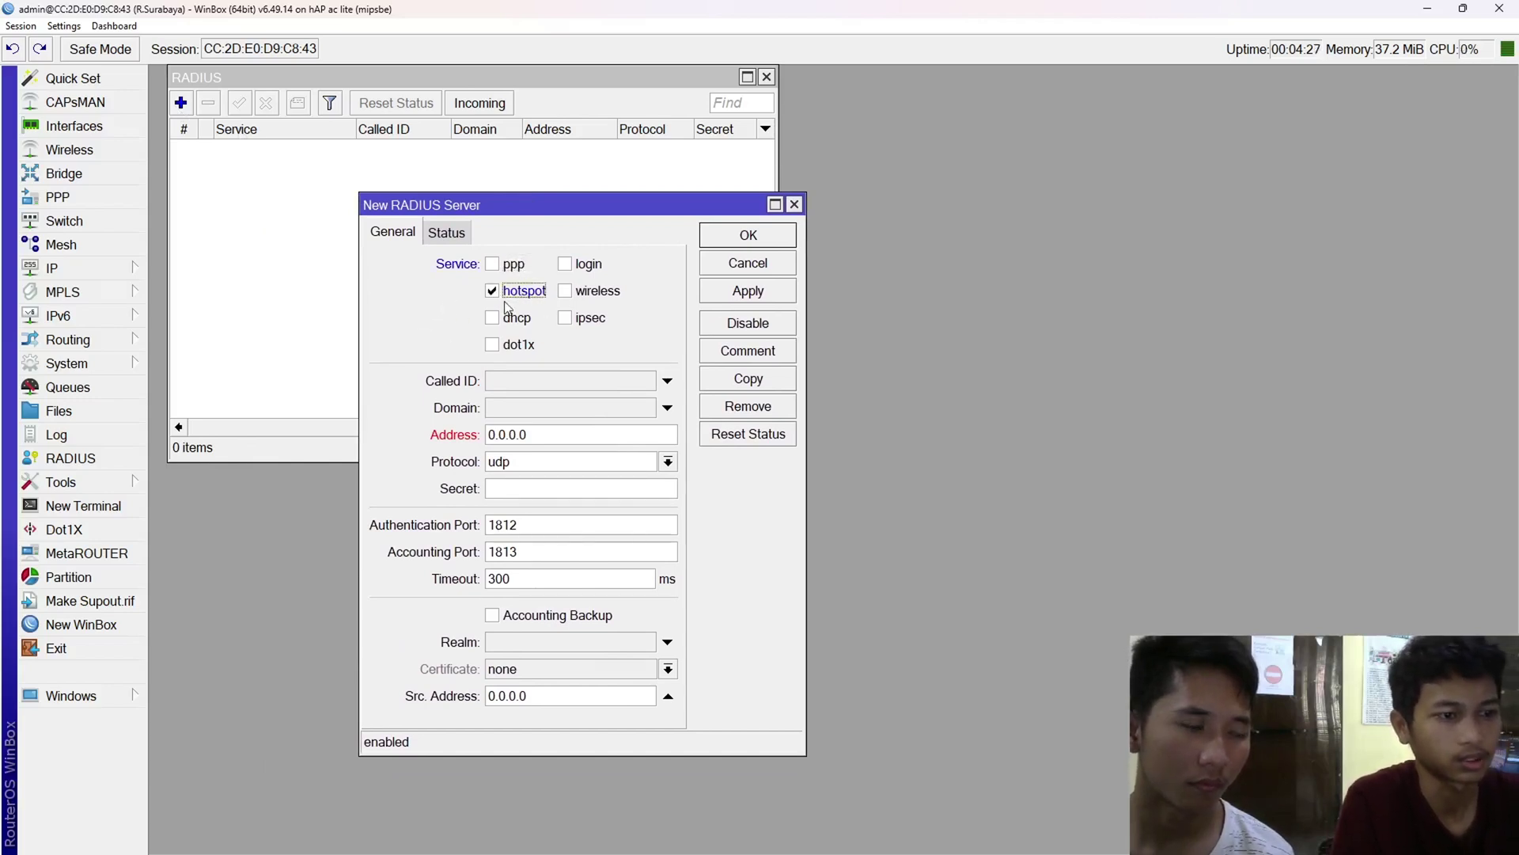
pyautogui.click(644, 437)
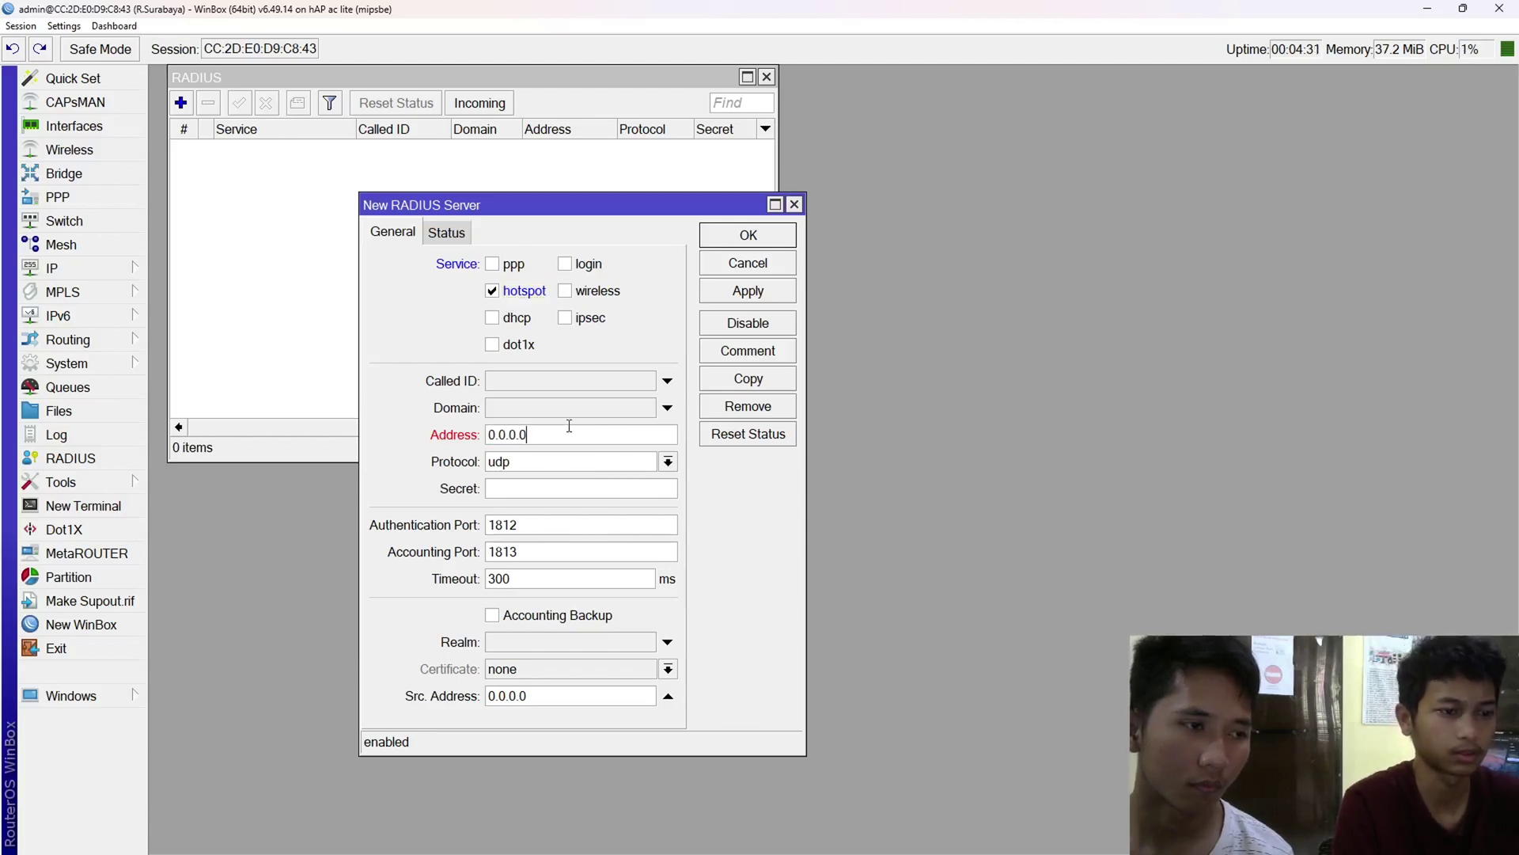
pyautogui.write('12')
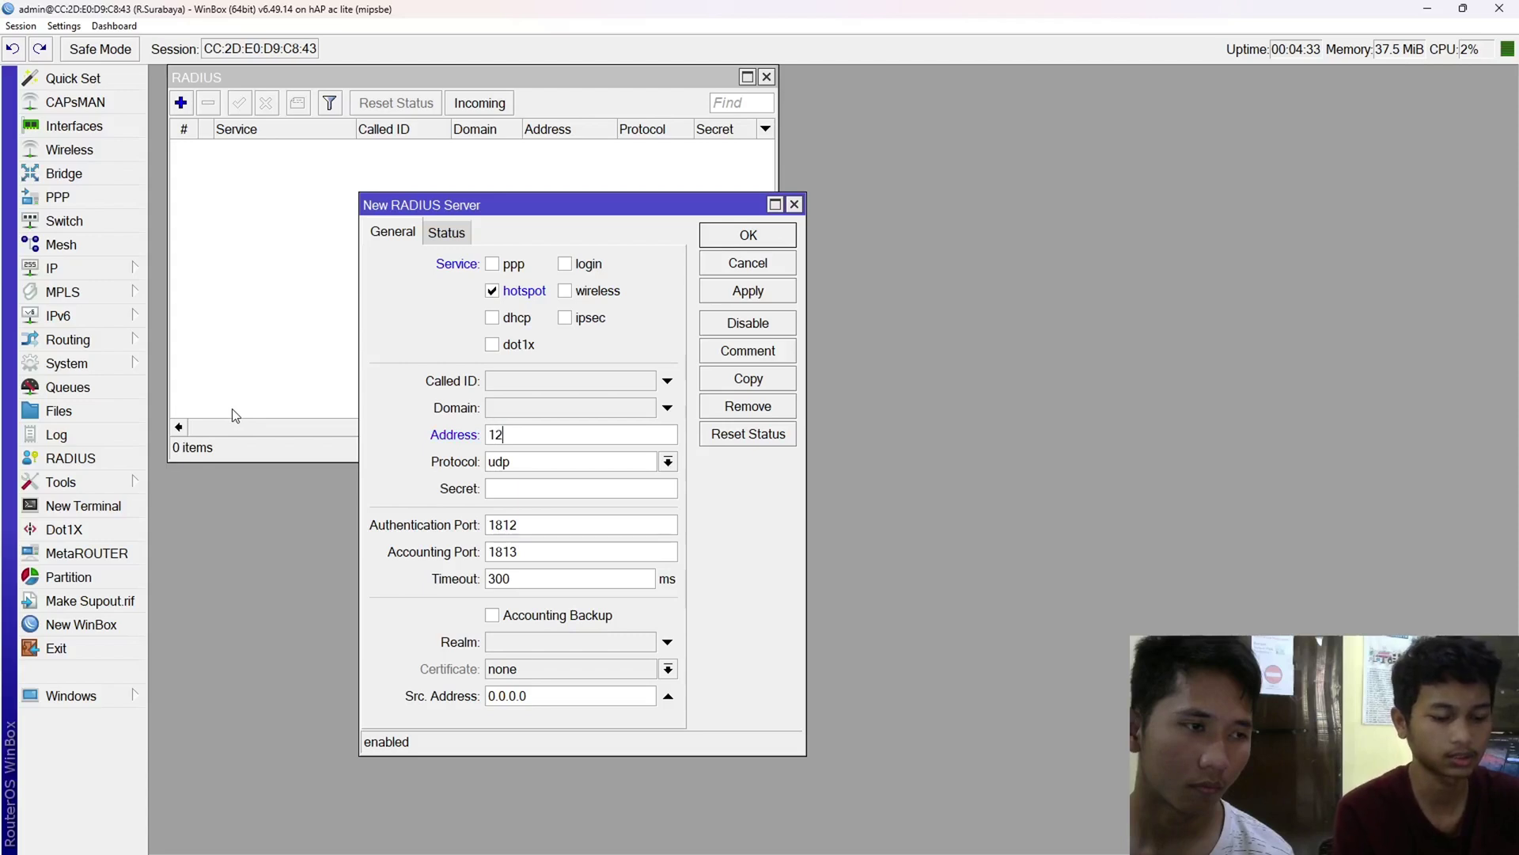
pyautogui.write('7.0.0.1')
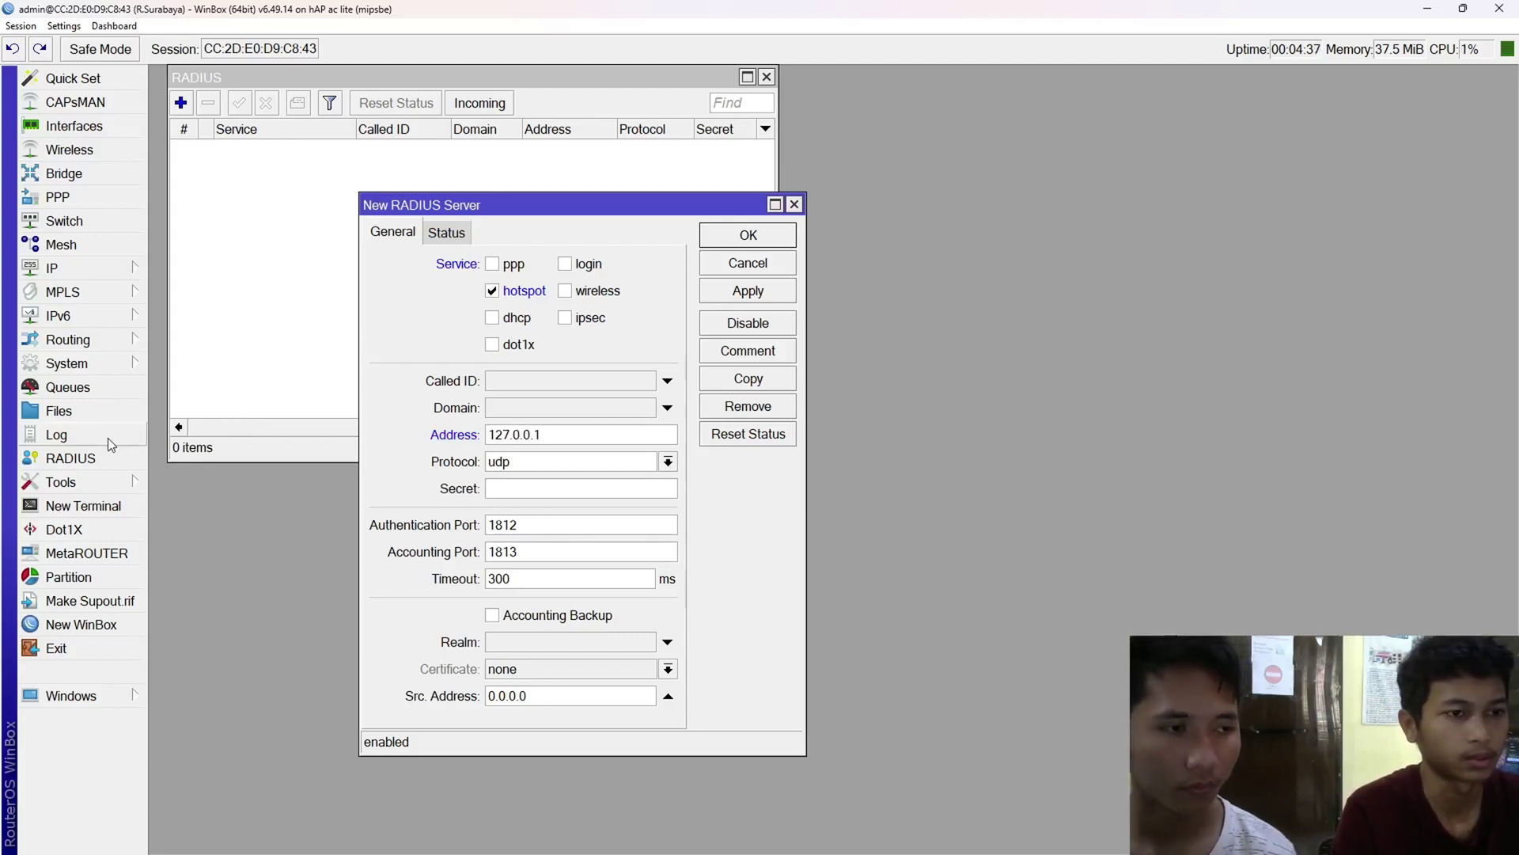
pyautogui.click(534, 486)
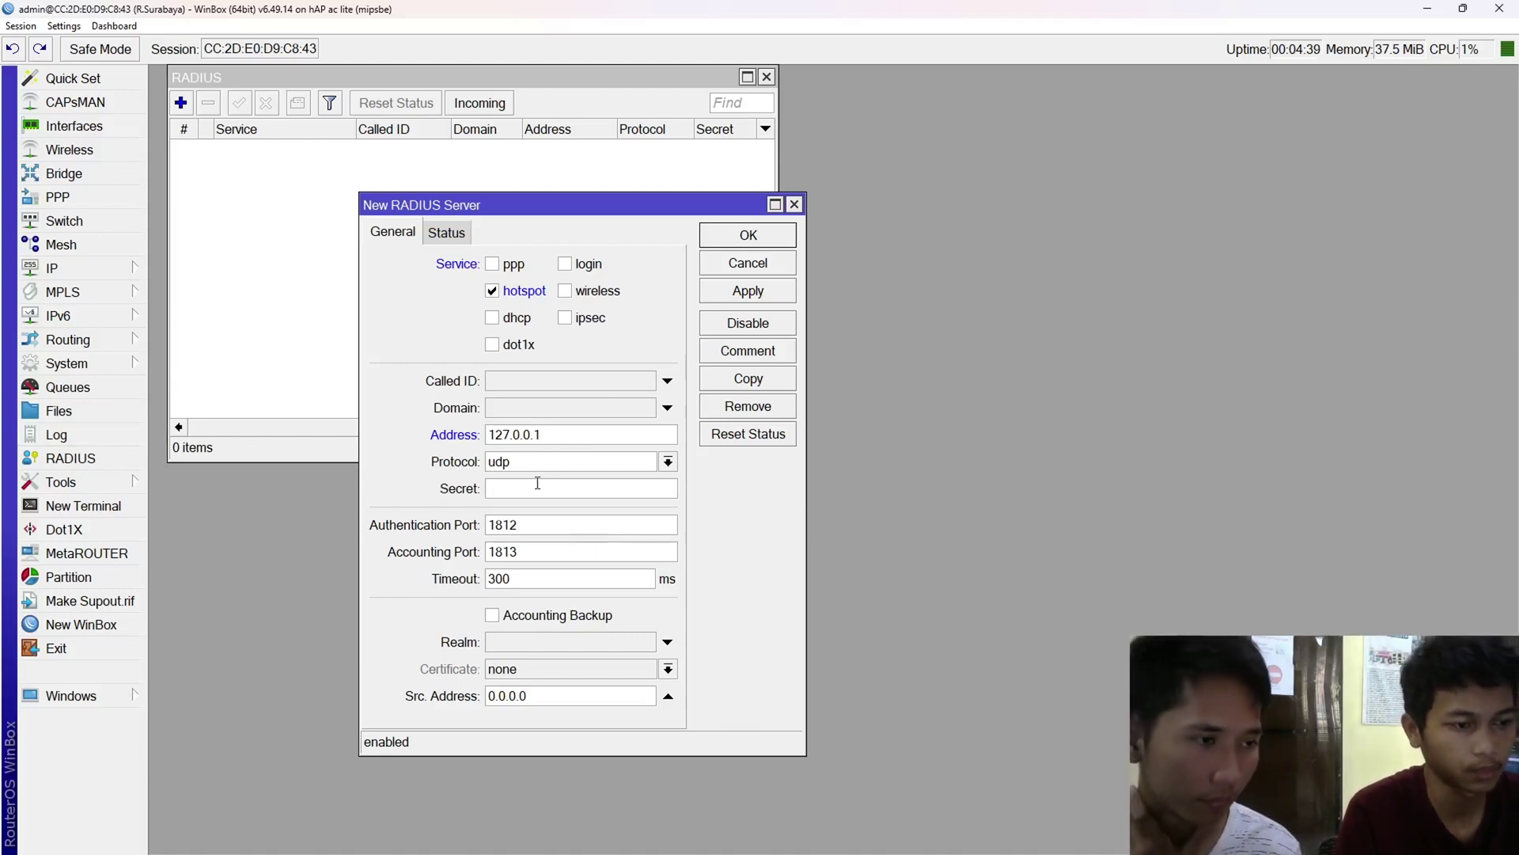
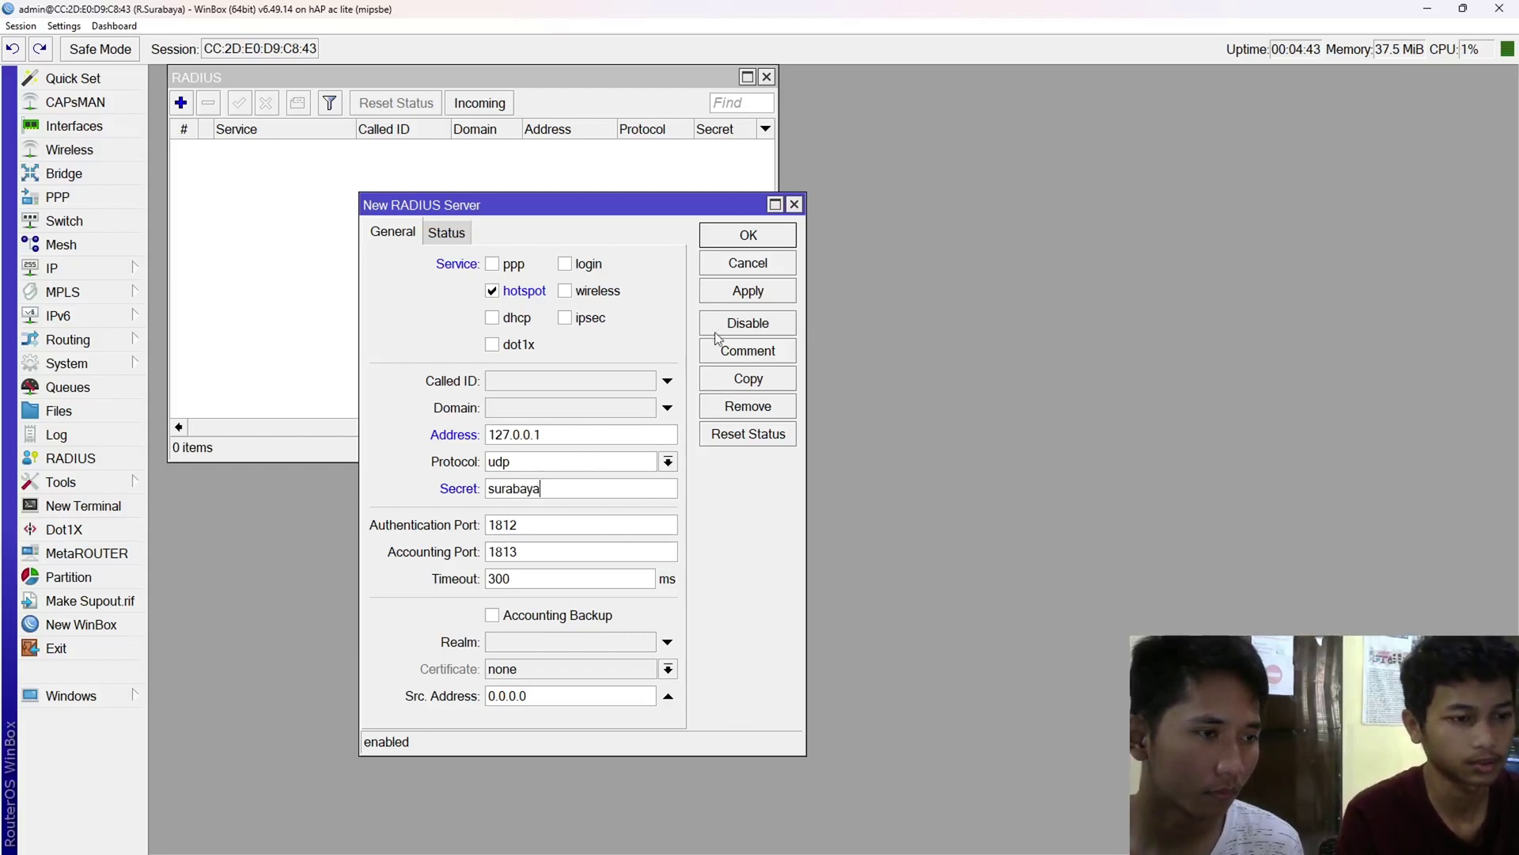
pyautogui.click(747, 291)
pyautogui.click(748, 235)
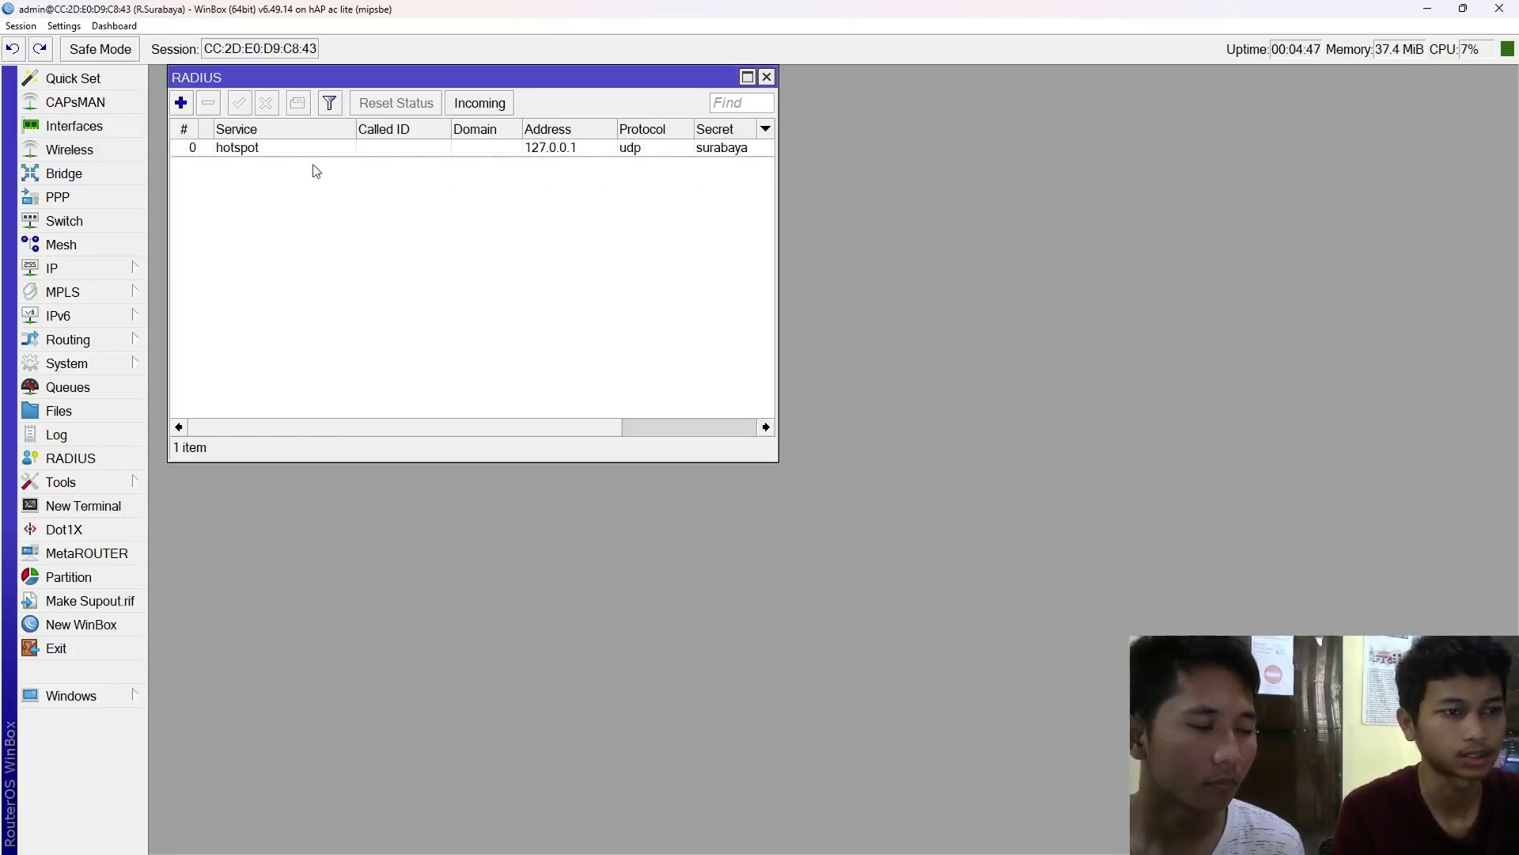
pyautogui.hotkey('alt', 'Tab')
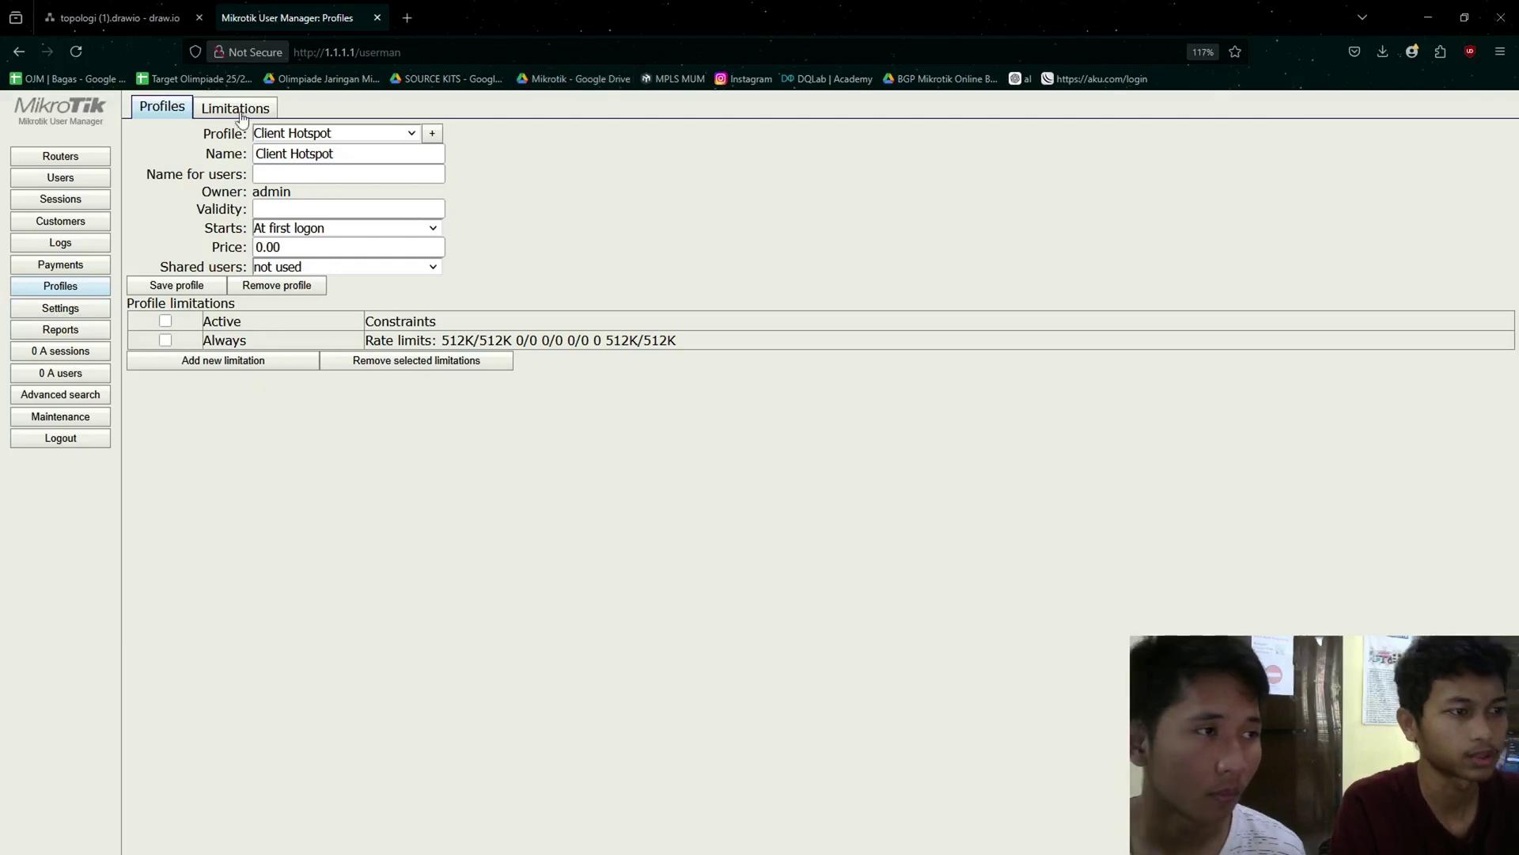
# - Remove the Limit Hotspot limitation from the Limitations list
pyautogui.click(234, 109)
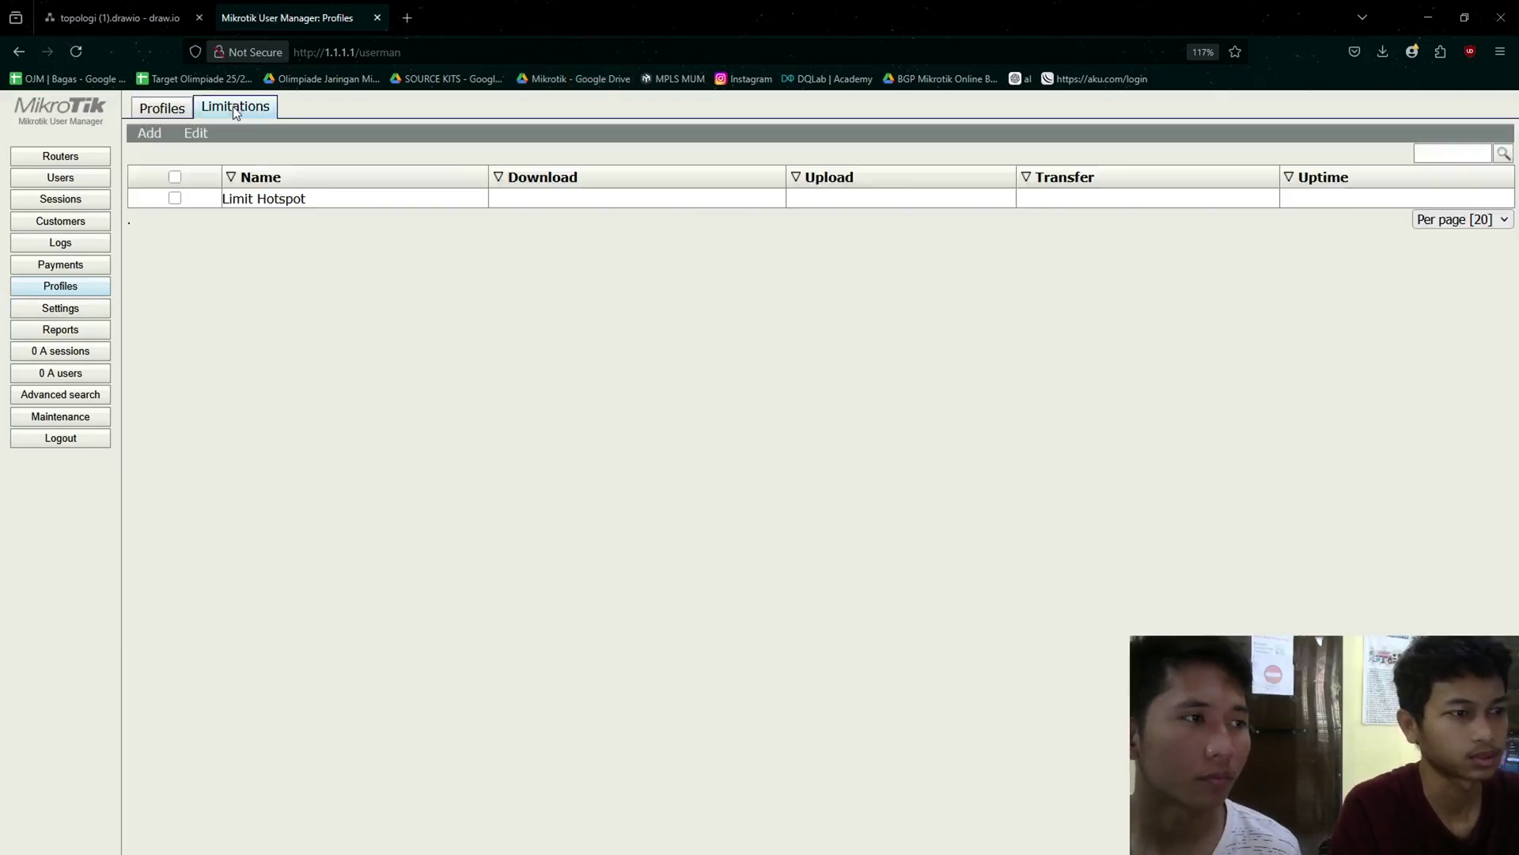
pyautogui.click(198, 202)
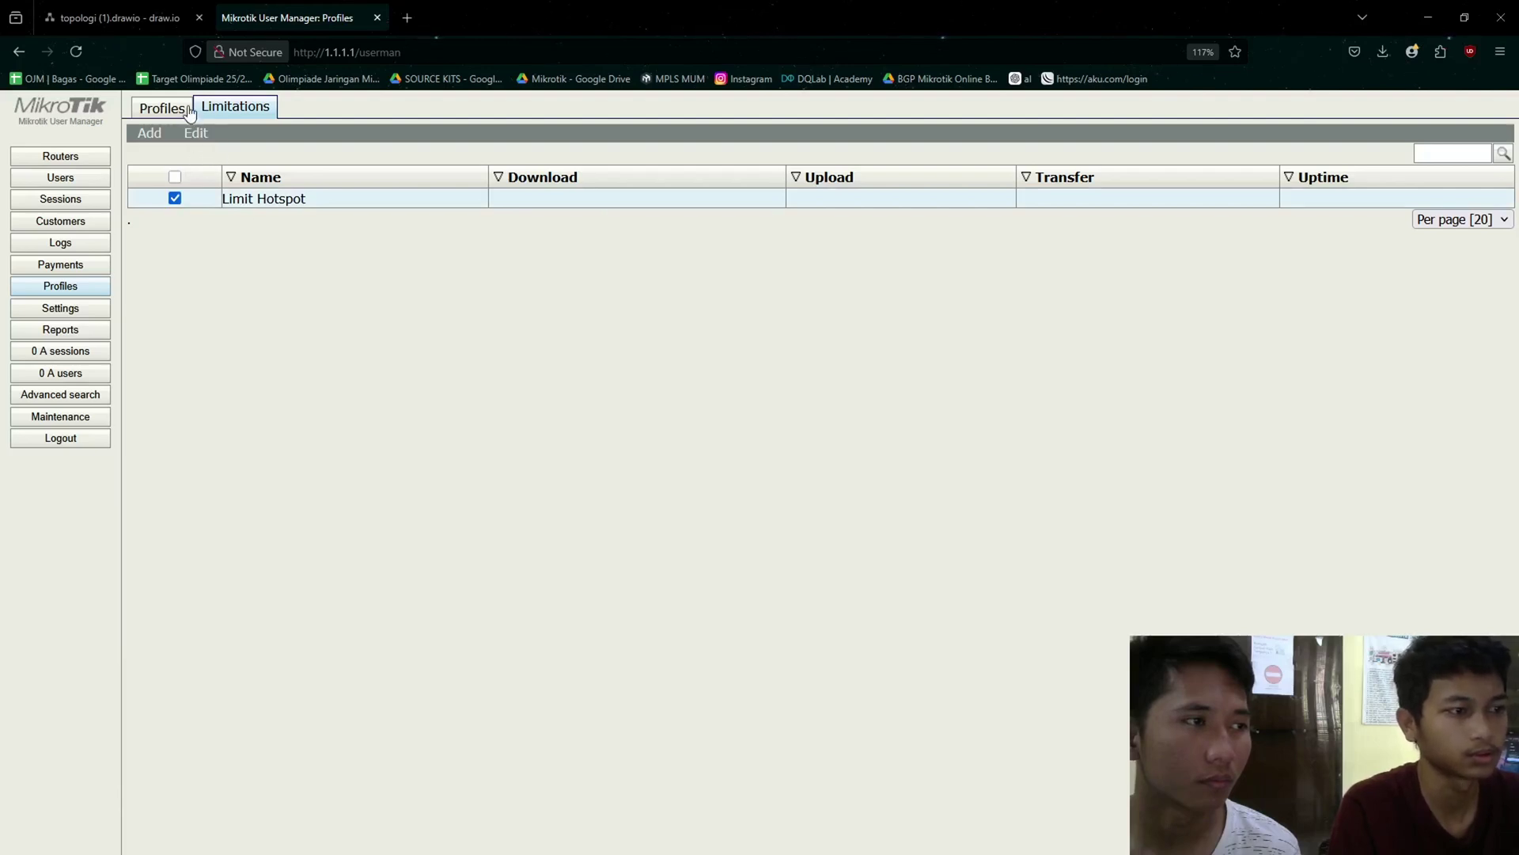
pyautogui.click(217, 153)
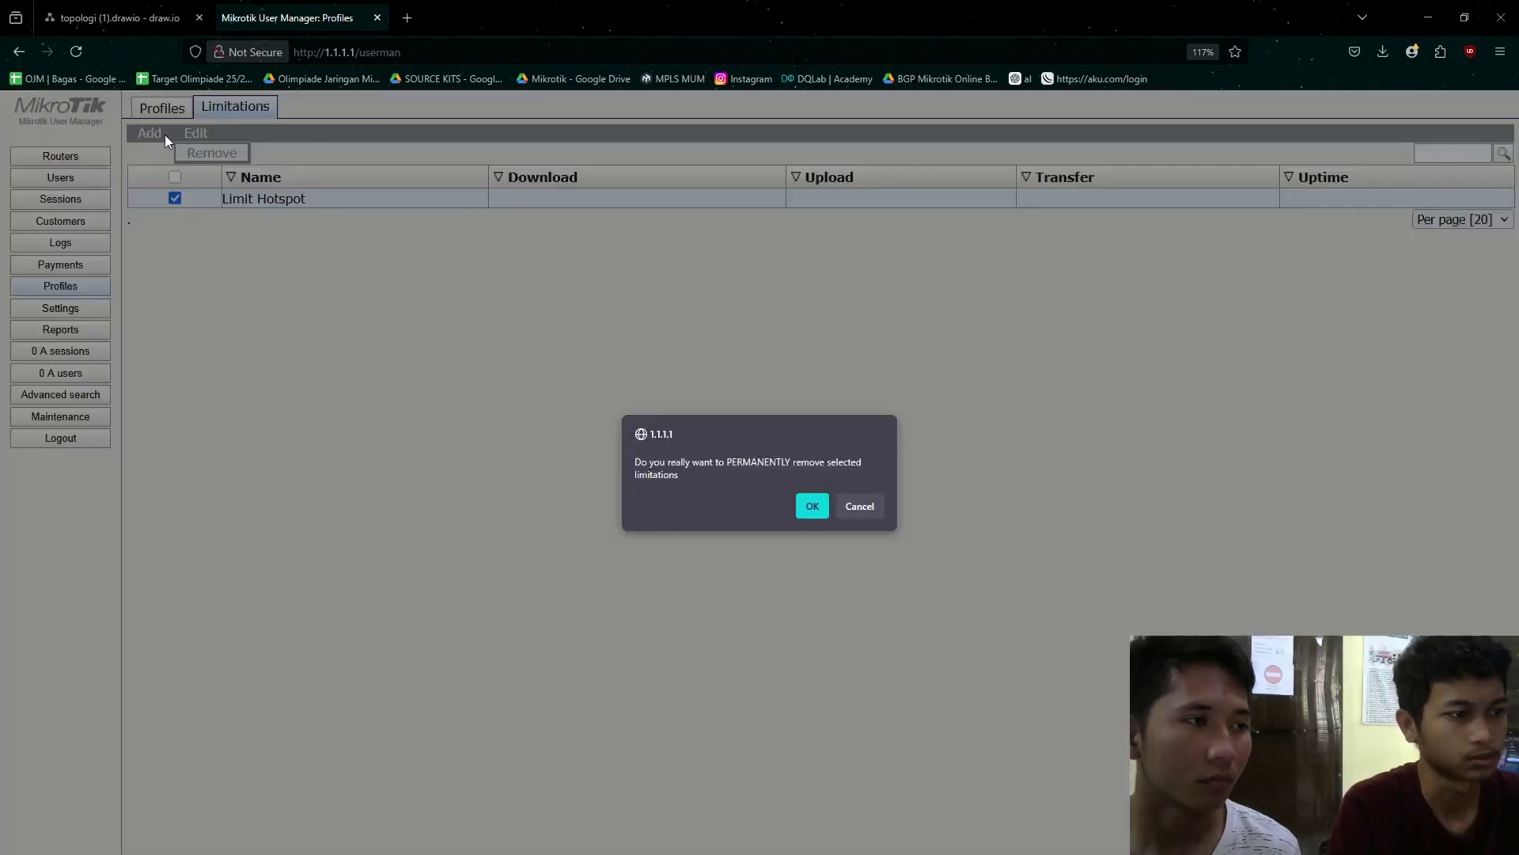
pyautogui.click(827, 511)
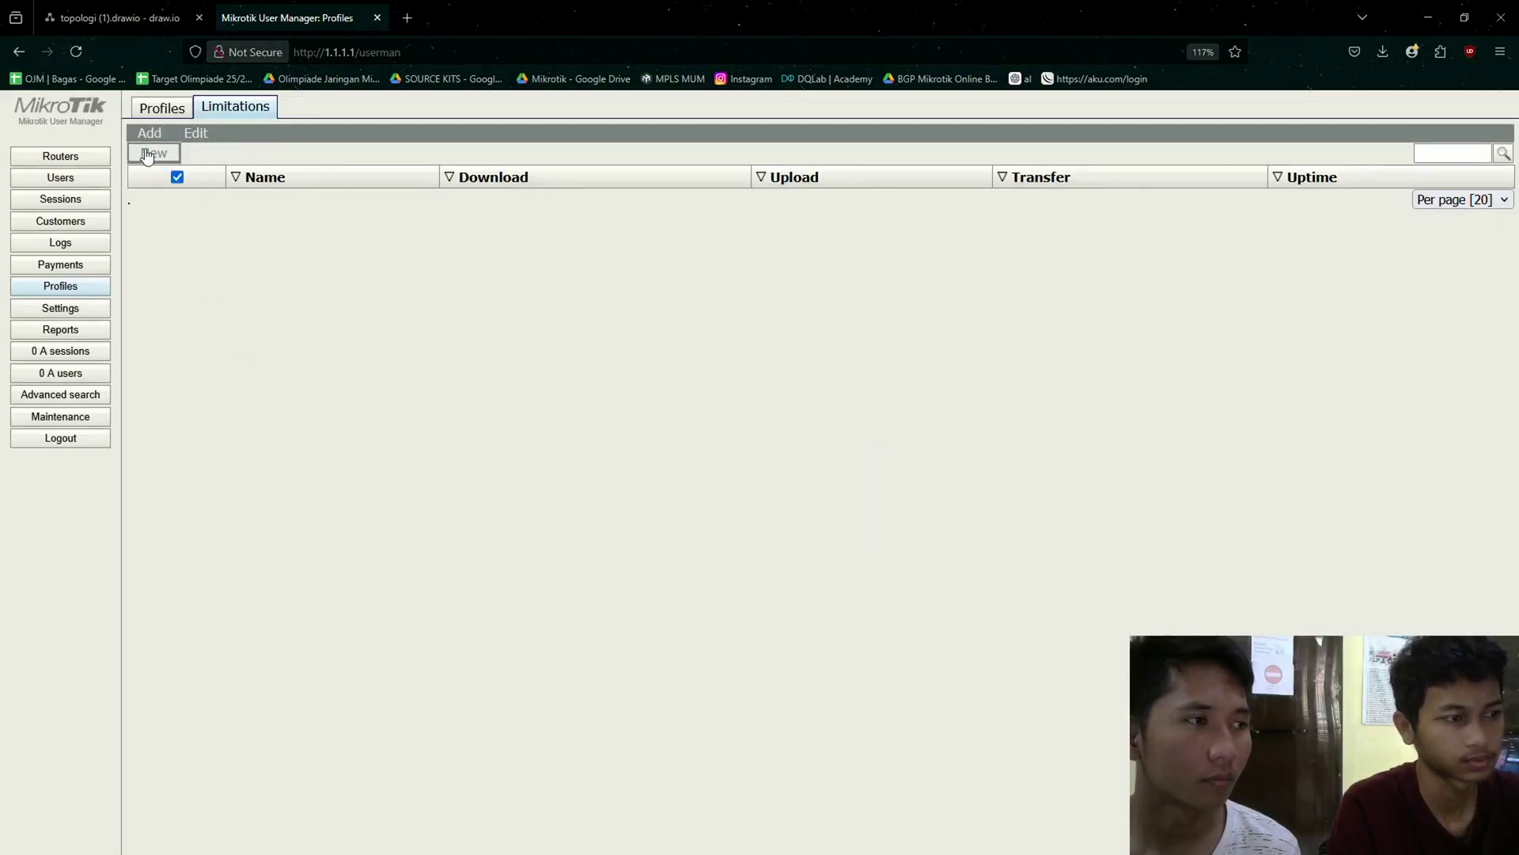
# - Add a new limitation named ujian-limitation with no limits set
pyautogui.click(147, 154)
pyautogui.click(742, 255)
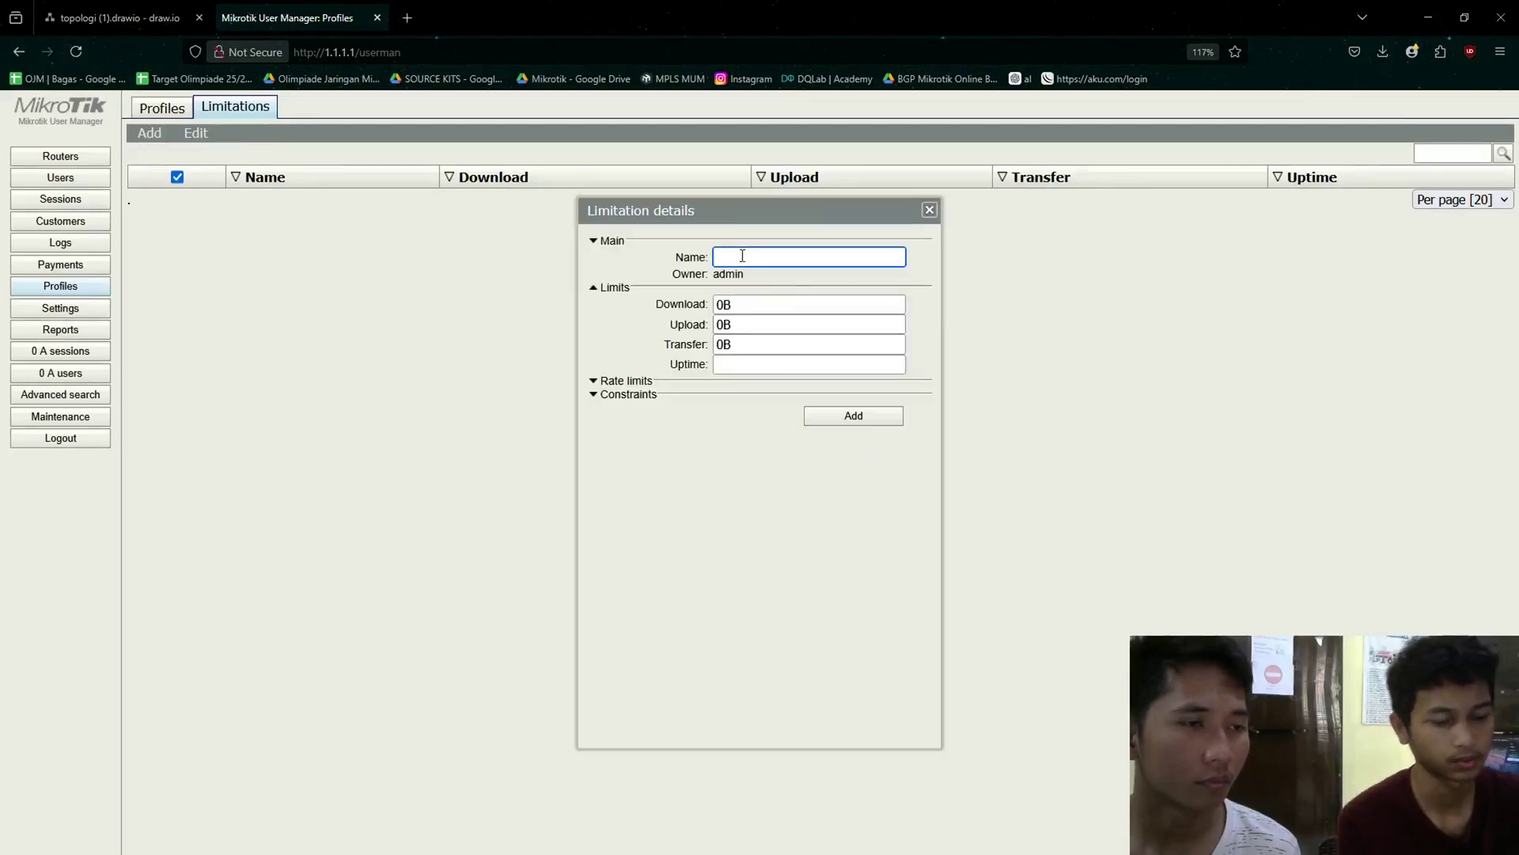
pyautogui.write('ujian-')
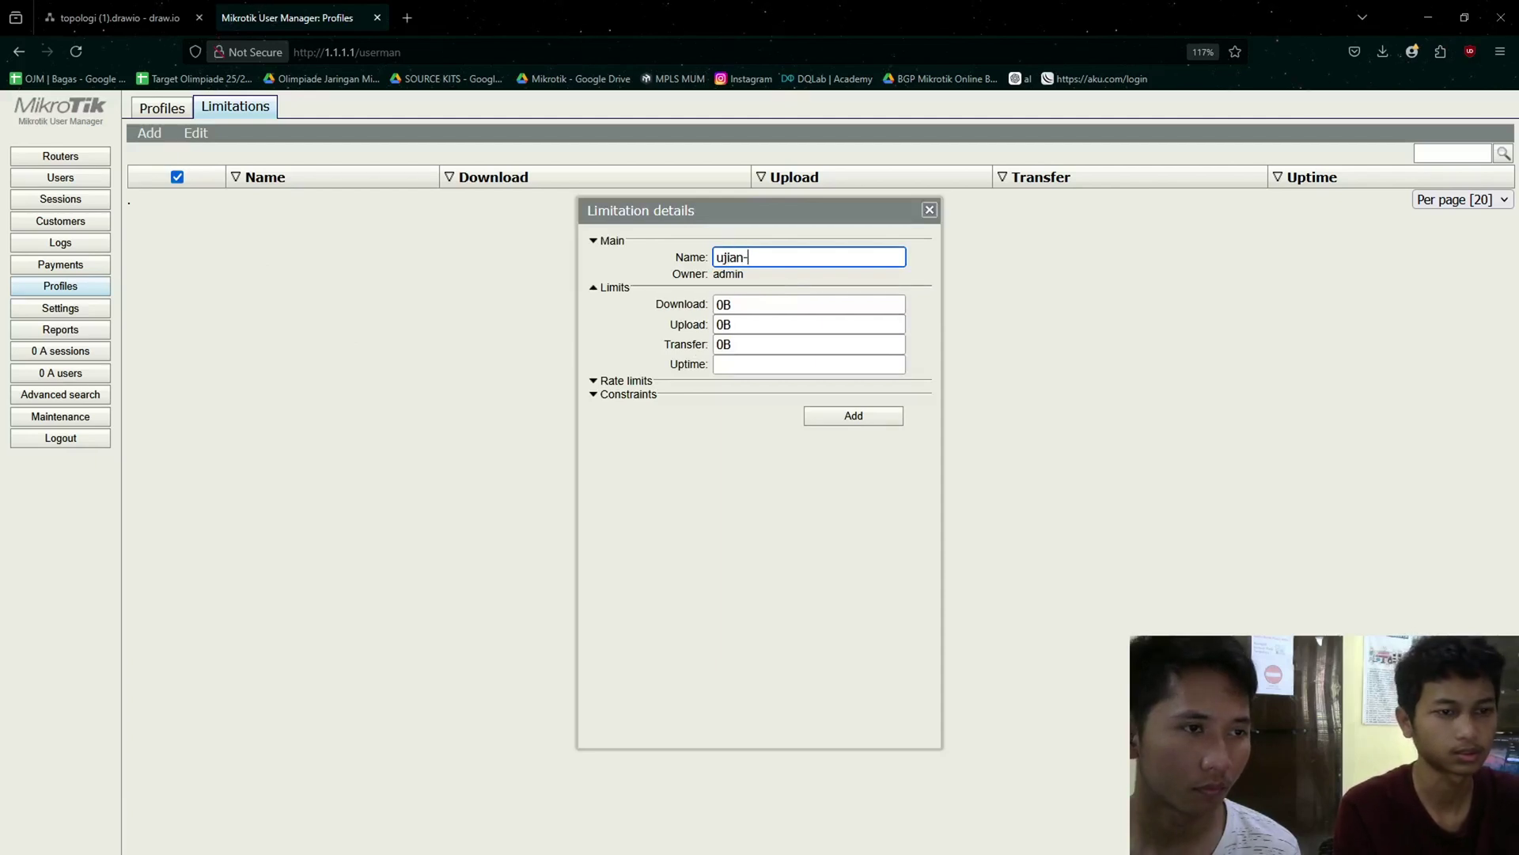
pyautogui.write('limitation')
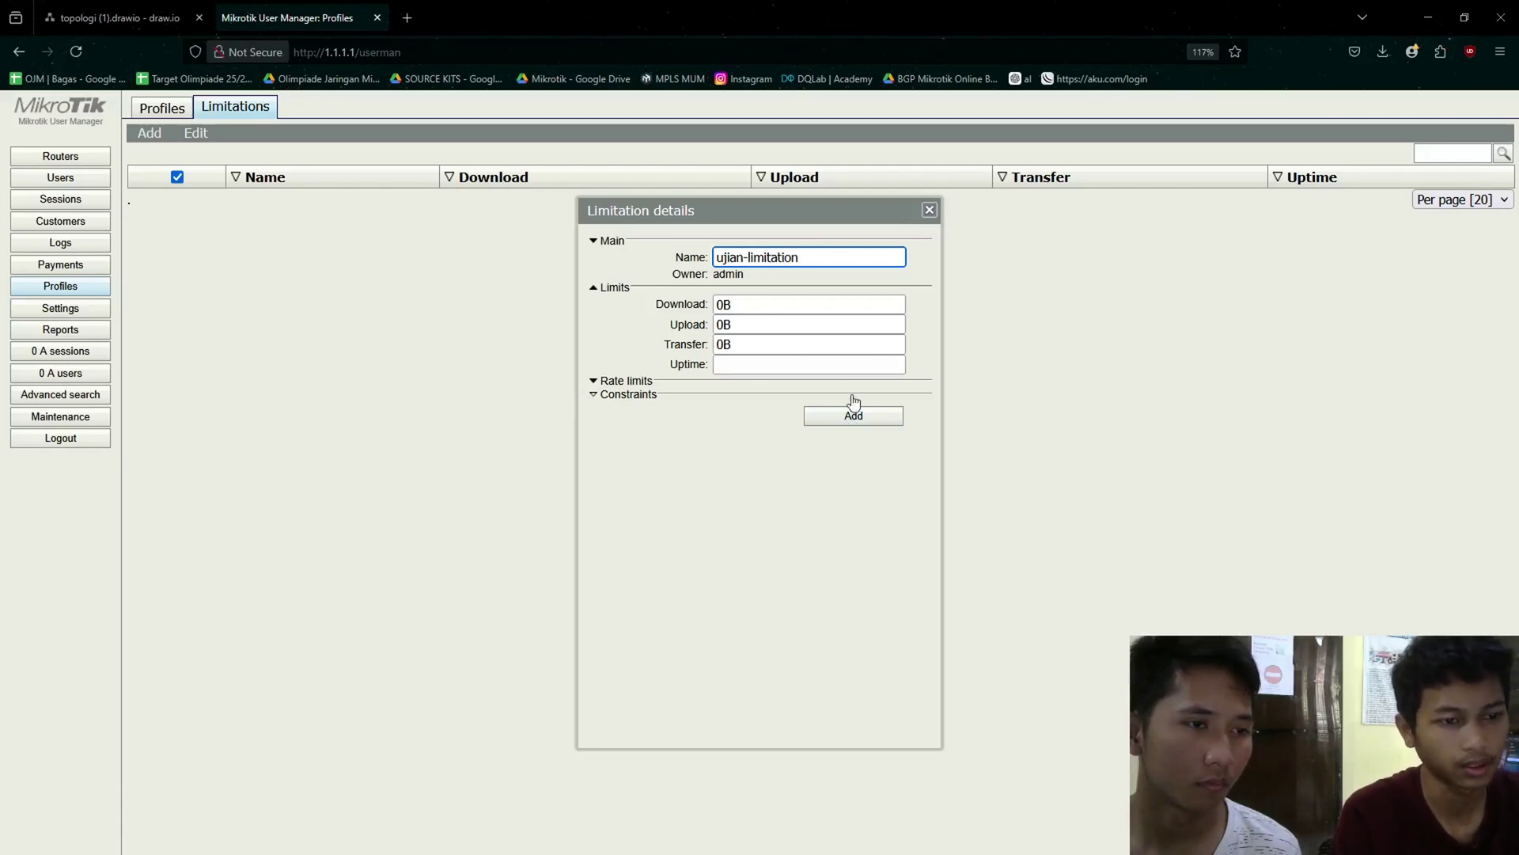
pyautogui.click(878, 417)
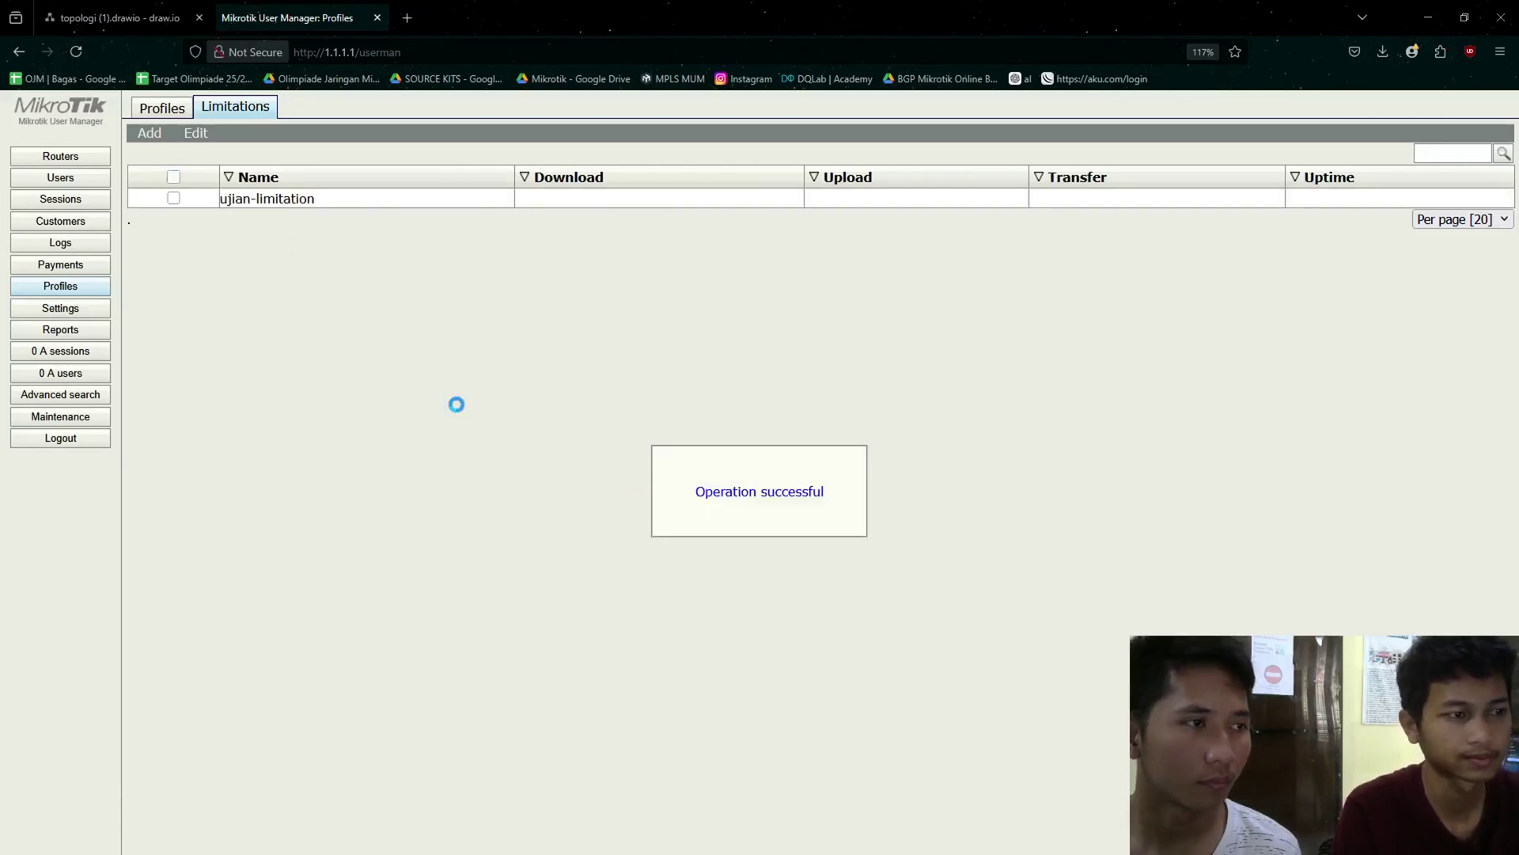
# - Delete the Client Hotspot profile and create a new profile named ujian
pyautogui.click(177, 108)
pyautogui.click(278, 287)
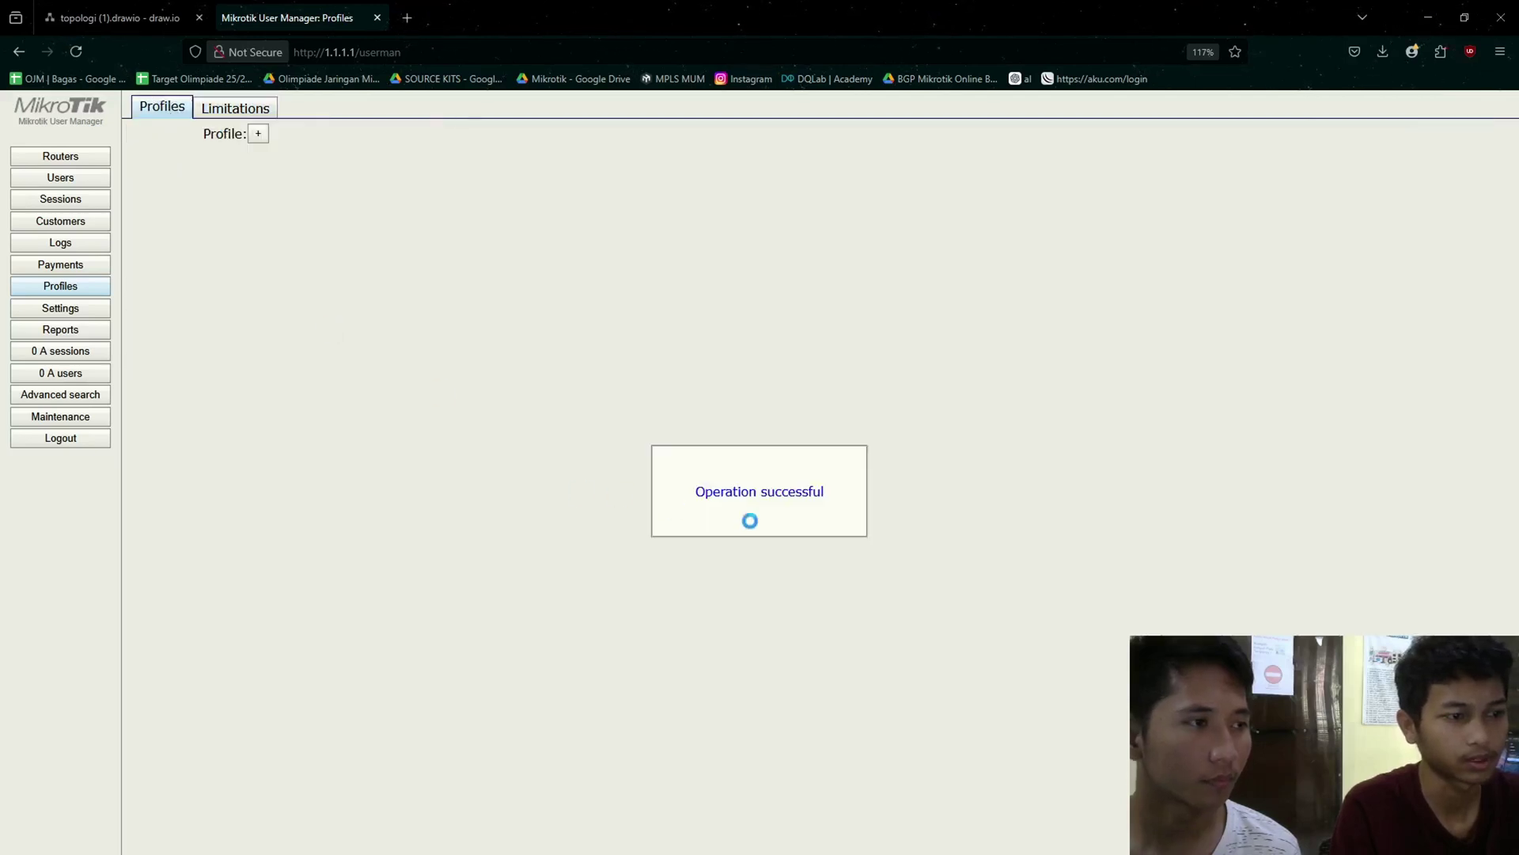
pyautogui.click(255, 134)
pyautogui.moveTo(705, 399); pyautogui.dragTo(570, 332)
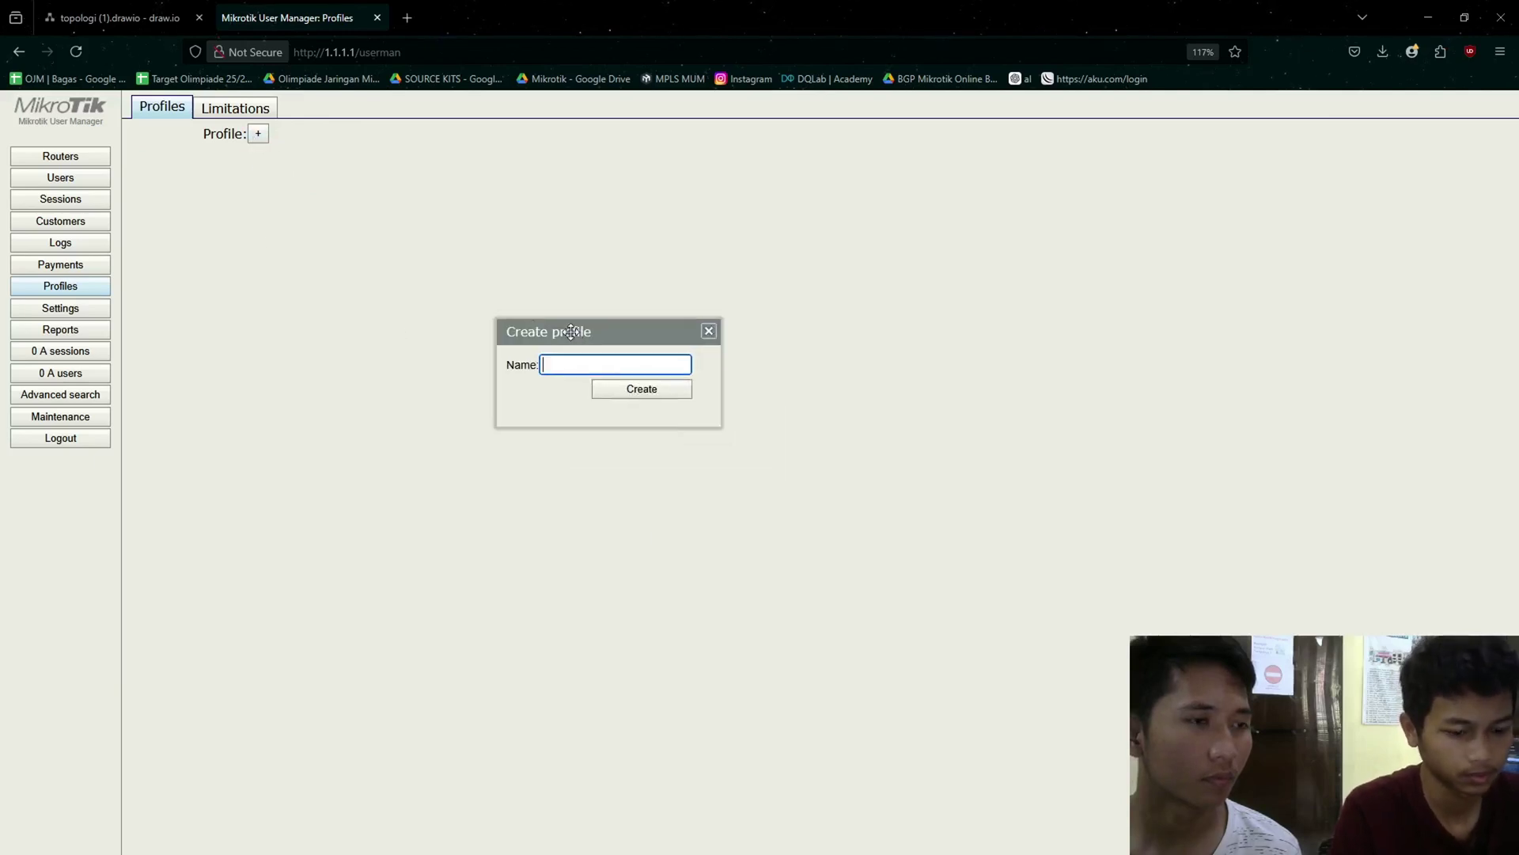
pyautogui.write('ujian')
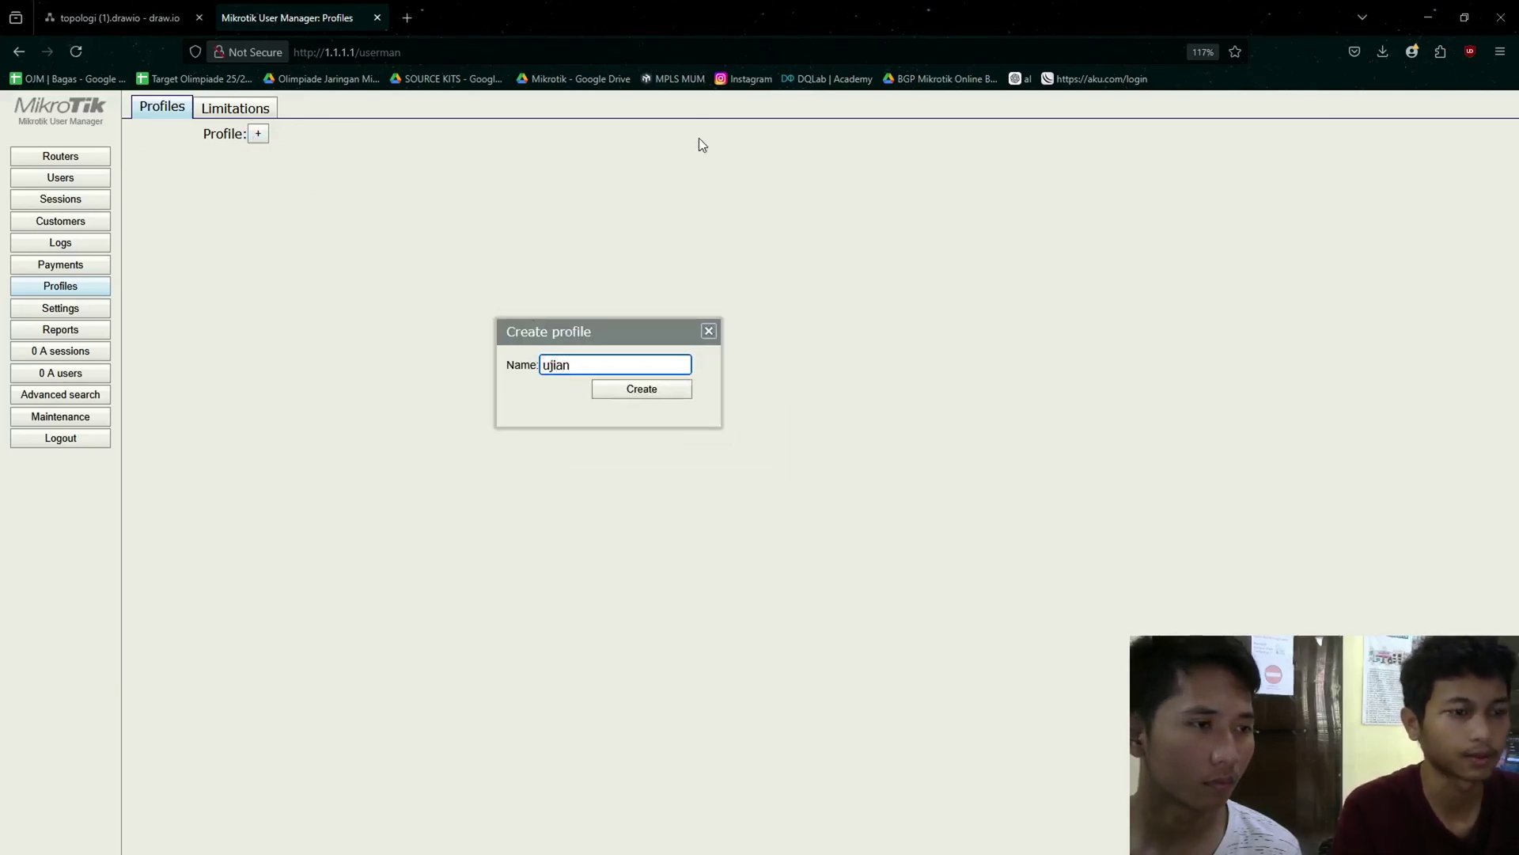
pyautogui.click(640, 389)
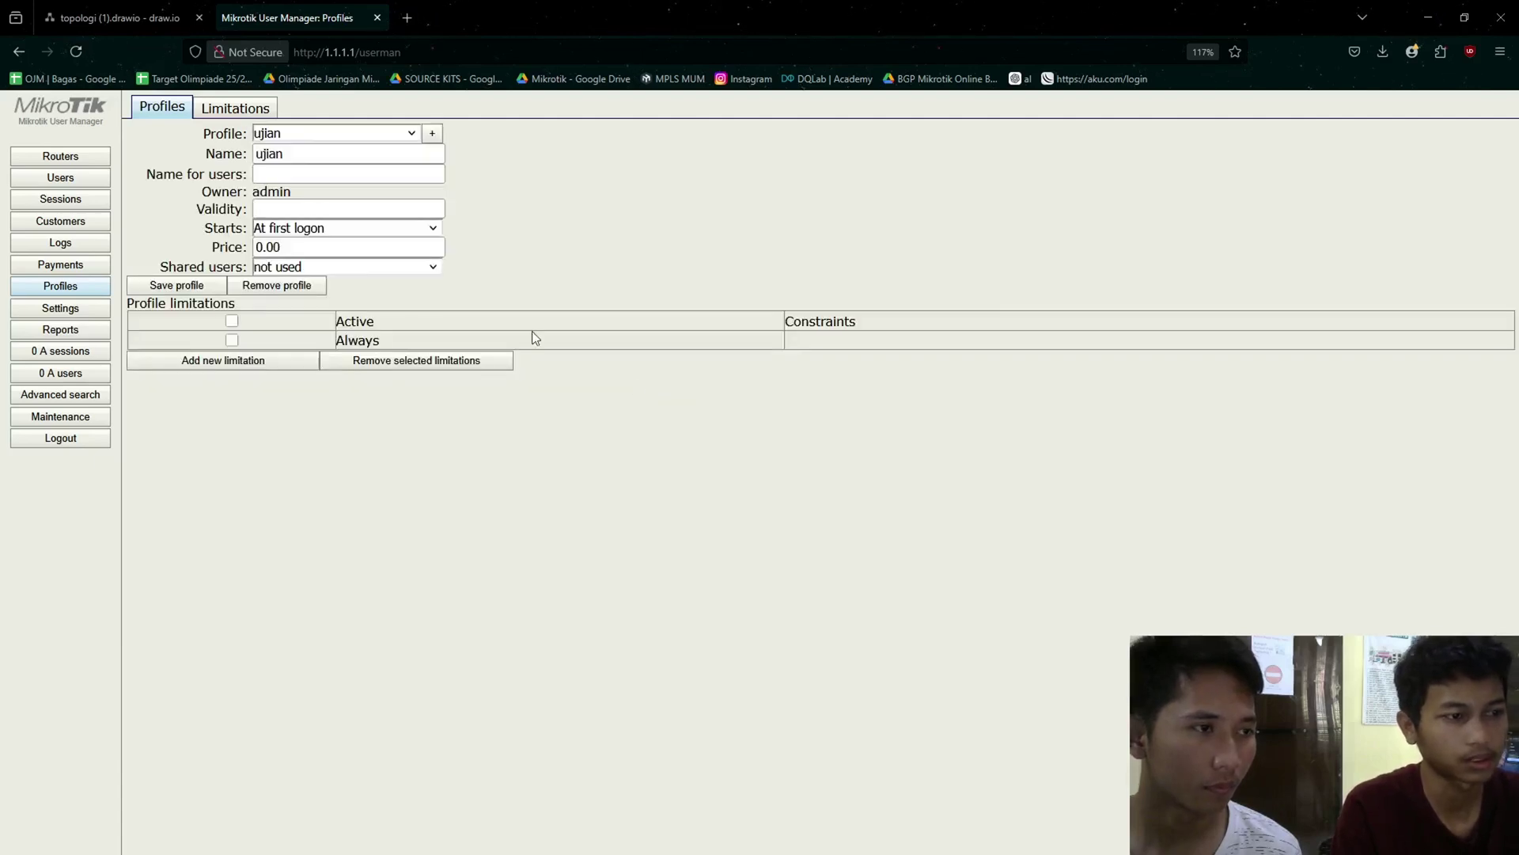
# - Attach ujian-limitation to the ujian profile's Always limit, then show the Users list
pyautogui.click(231, 341)
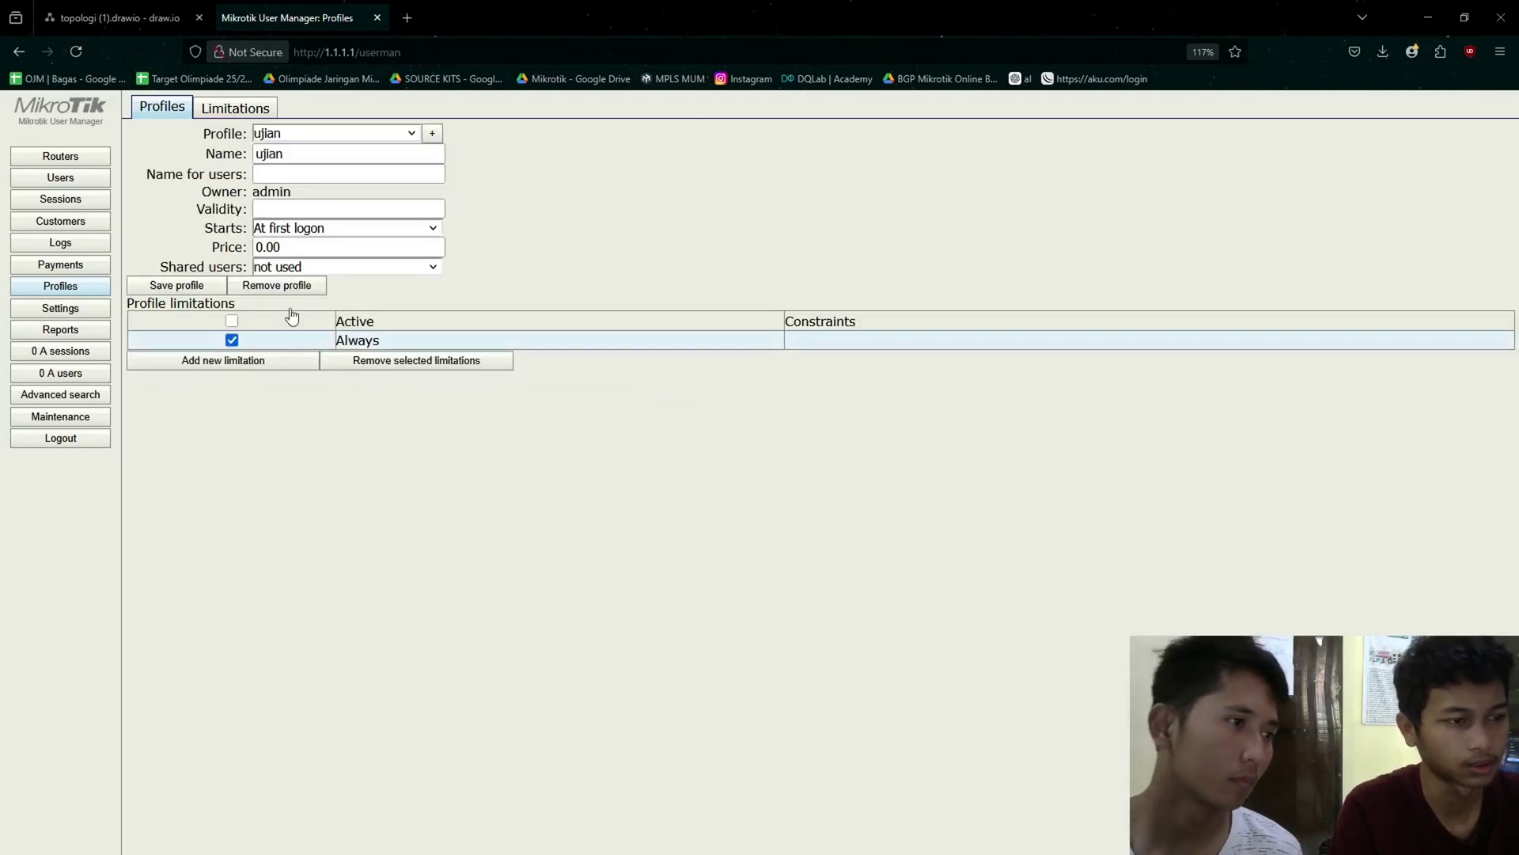
pyautogui.click(334, 366)
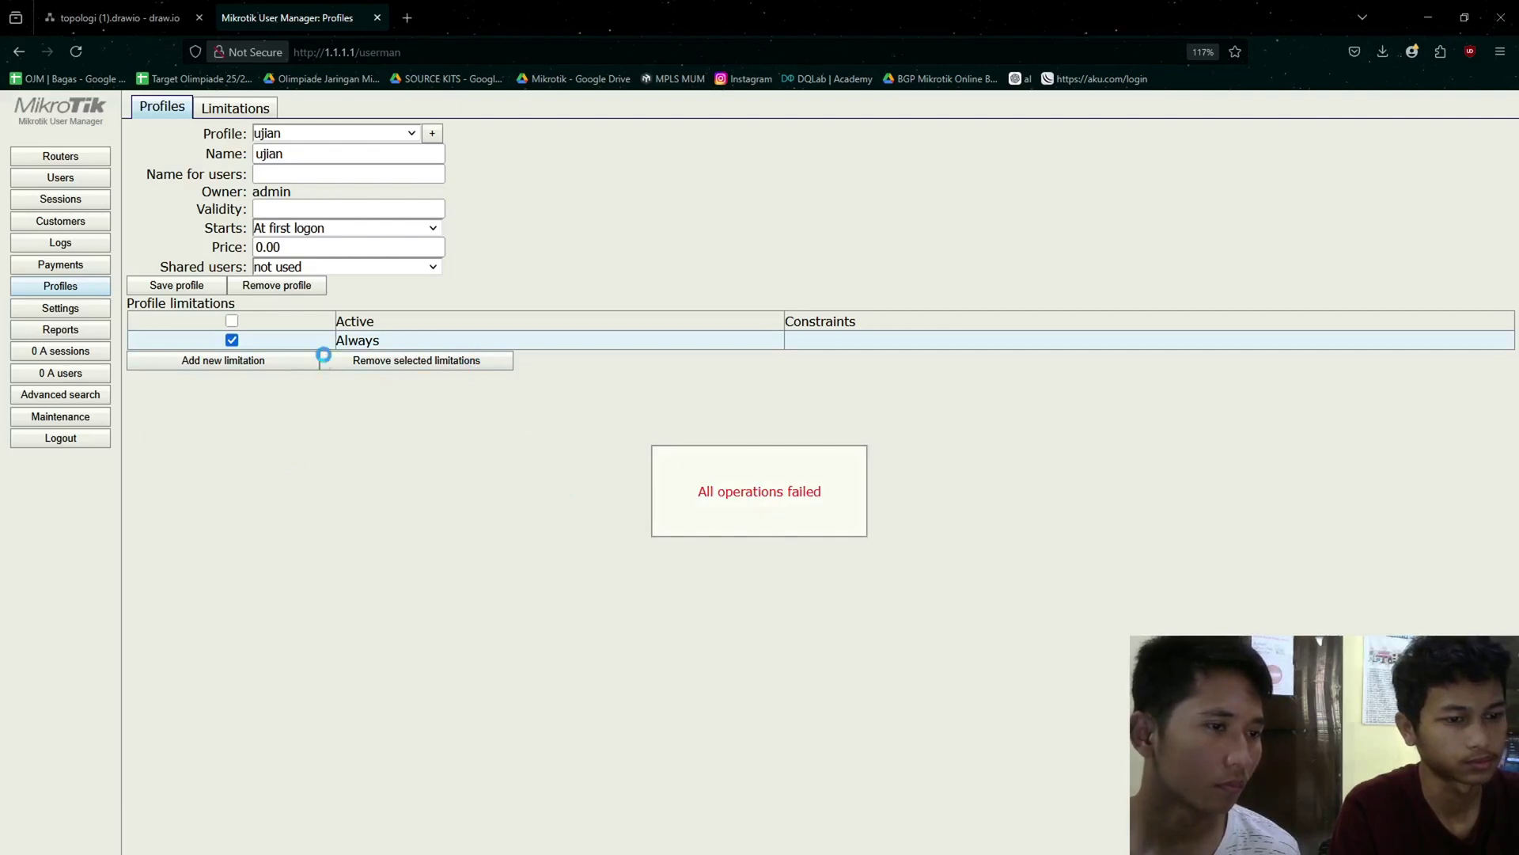
pyautogui.moveTo(248, 361); pyautogui.dragTo(243, 362)
pyautogui.click(252, 360)
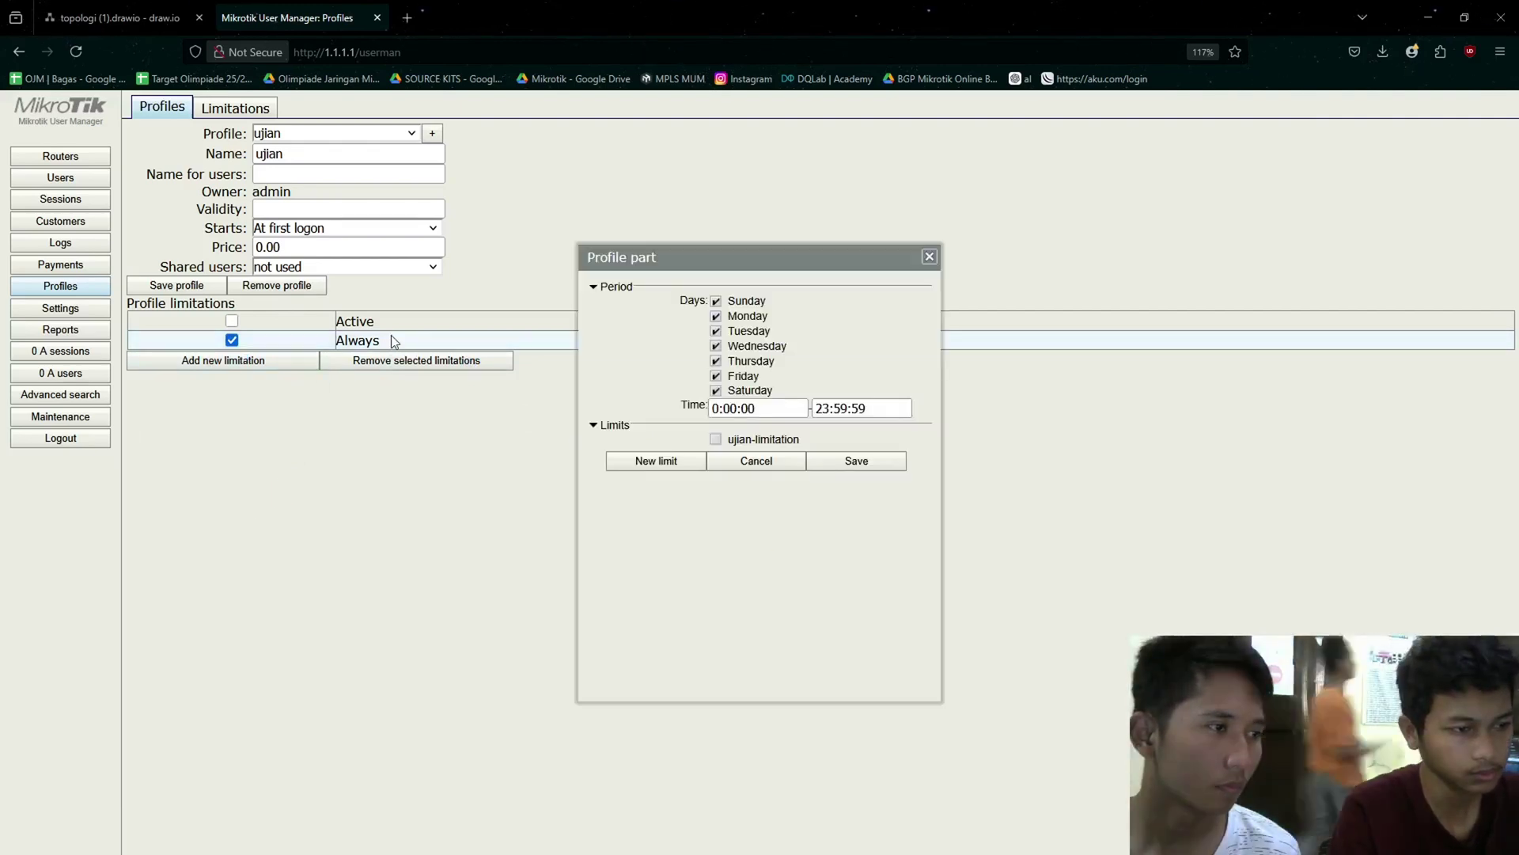
pyautogui.click(929, 256)
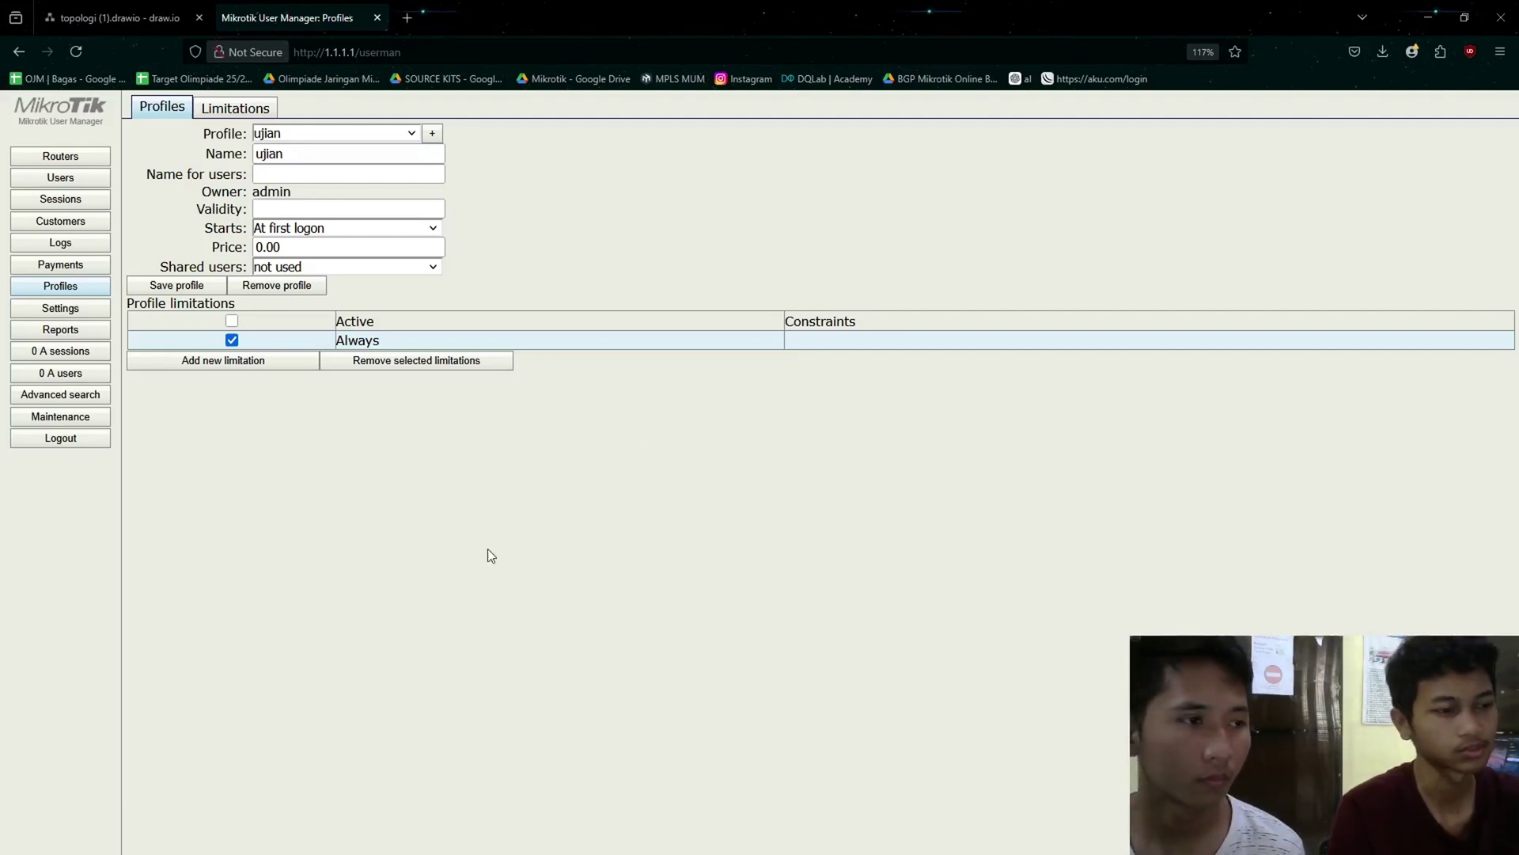
pyautogui.click(218, 366)
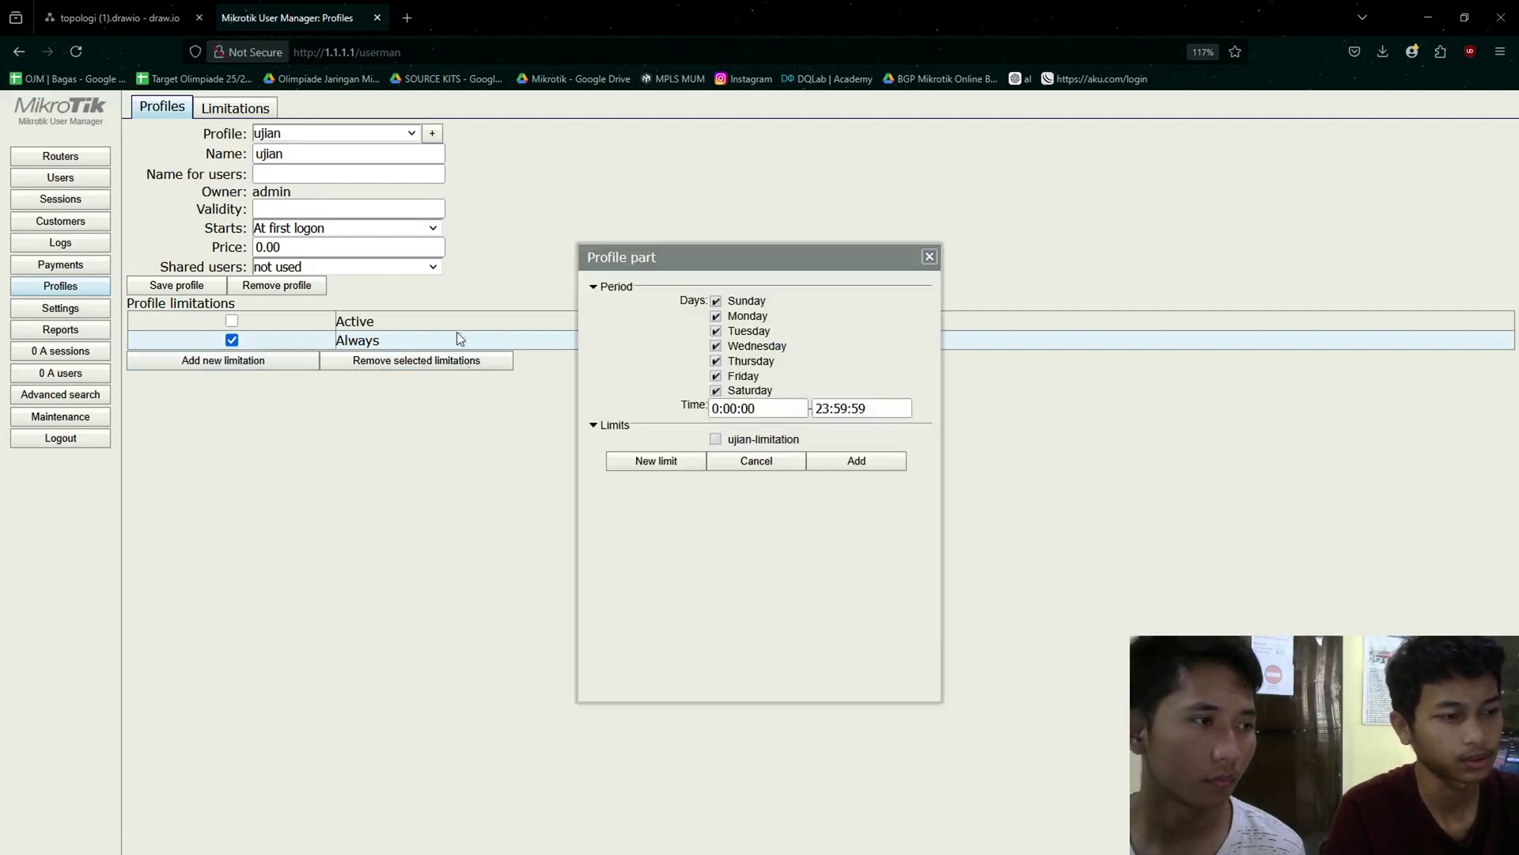
pyautogui.click(715, 441)
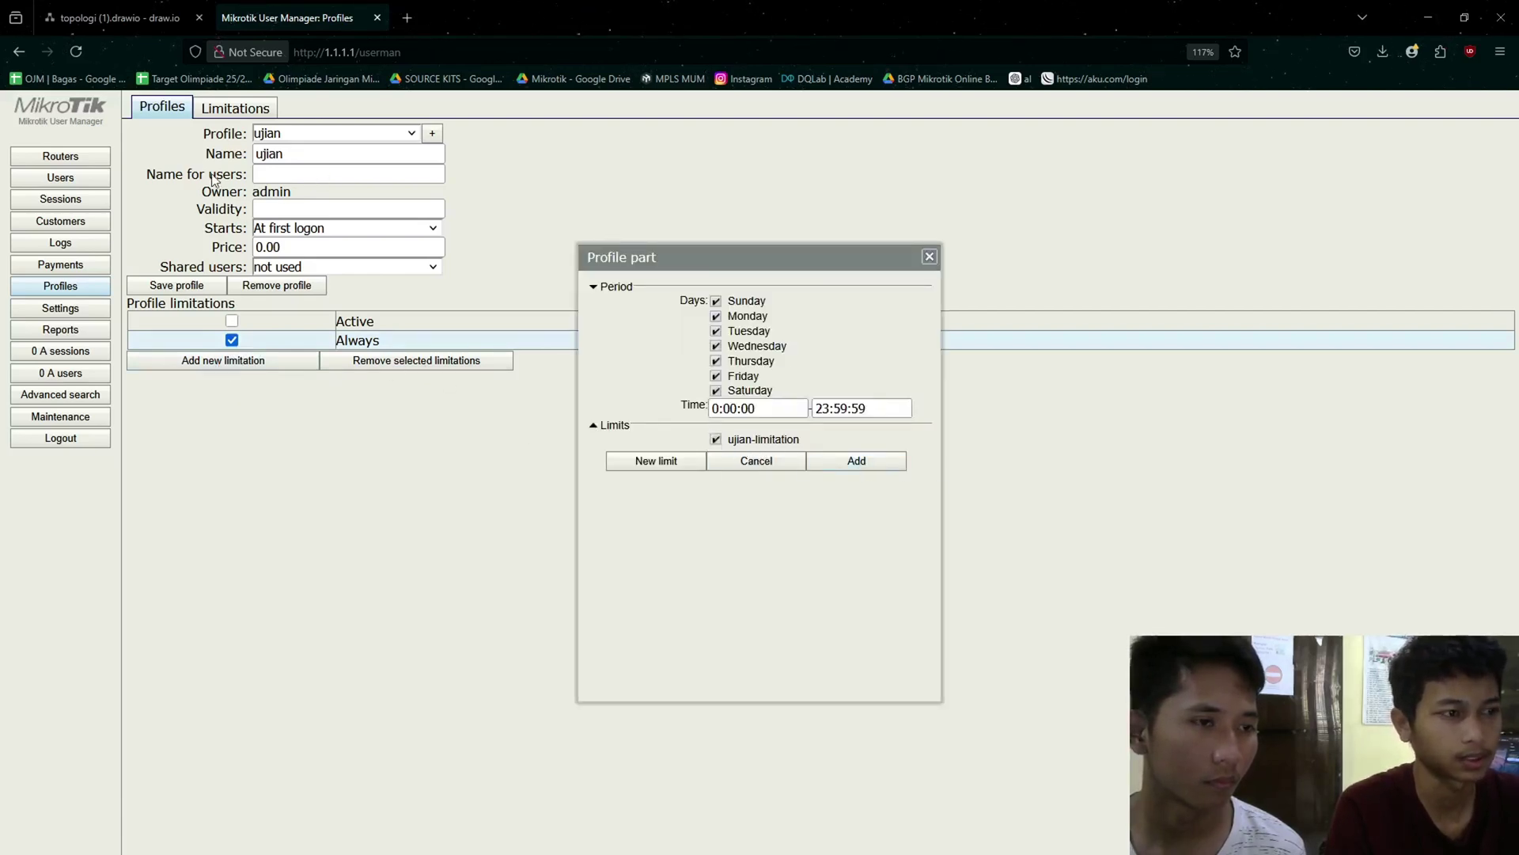
pyautogui.click(882, 461)
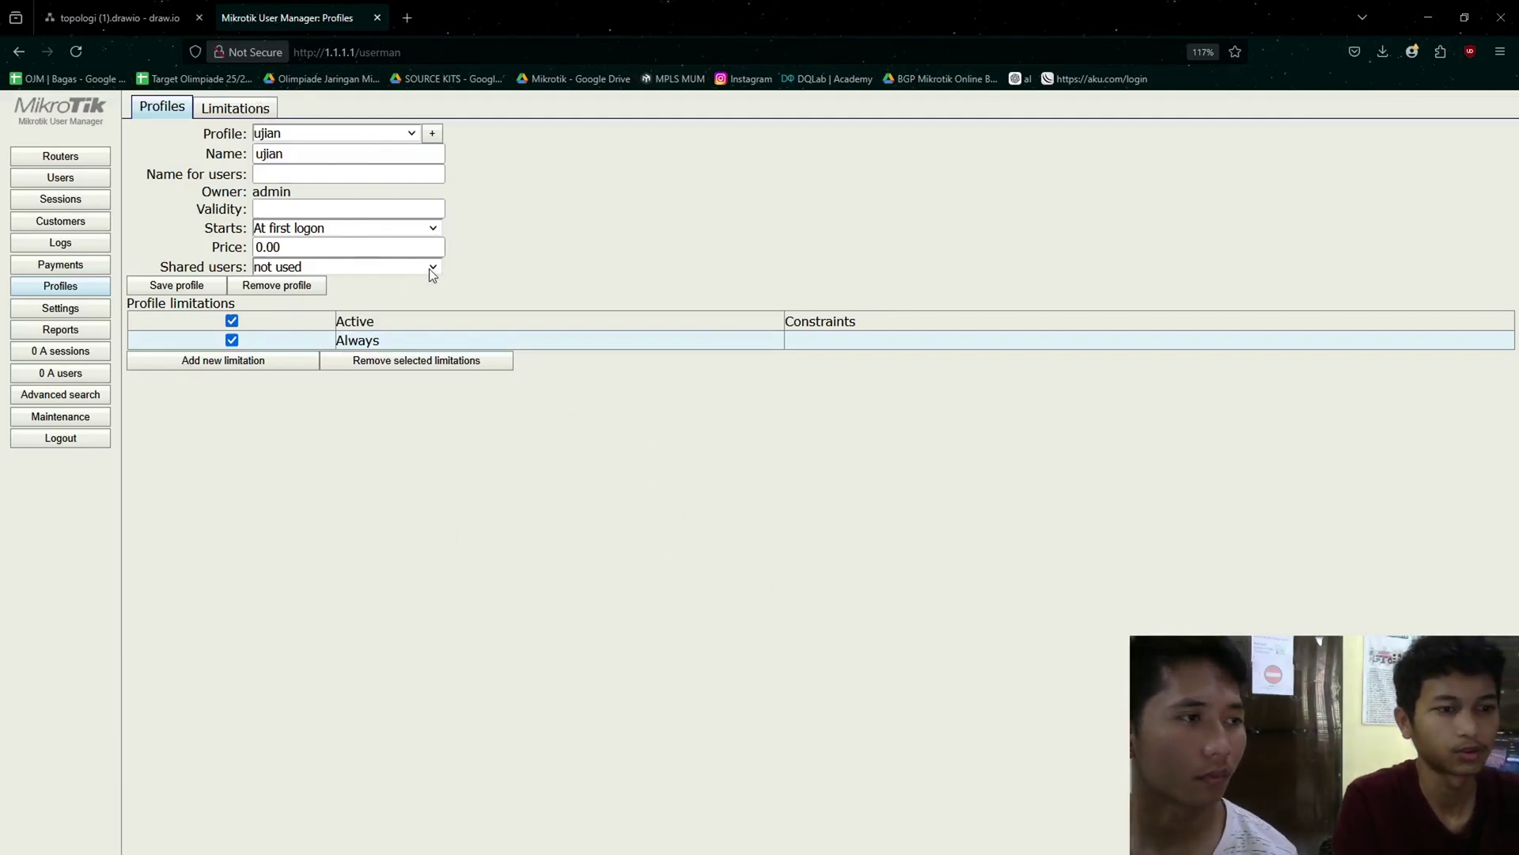
pyautogui.click(58, 182)
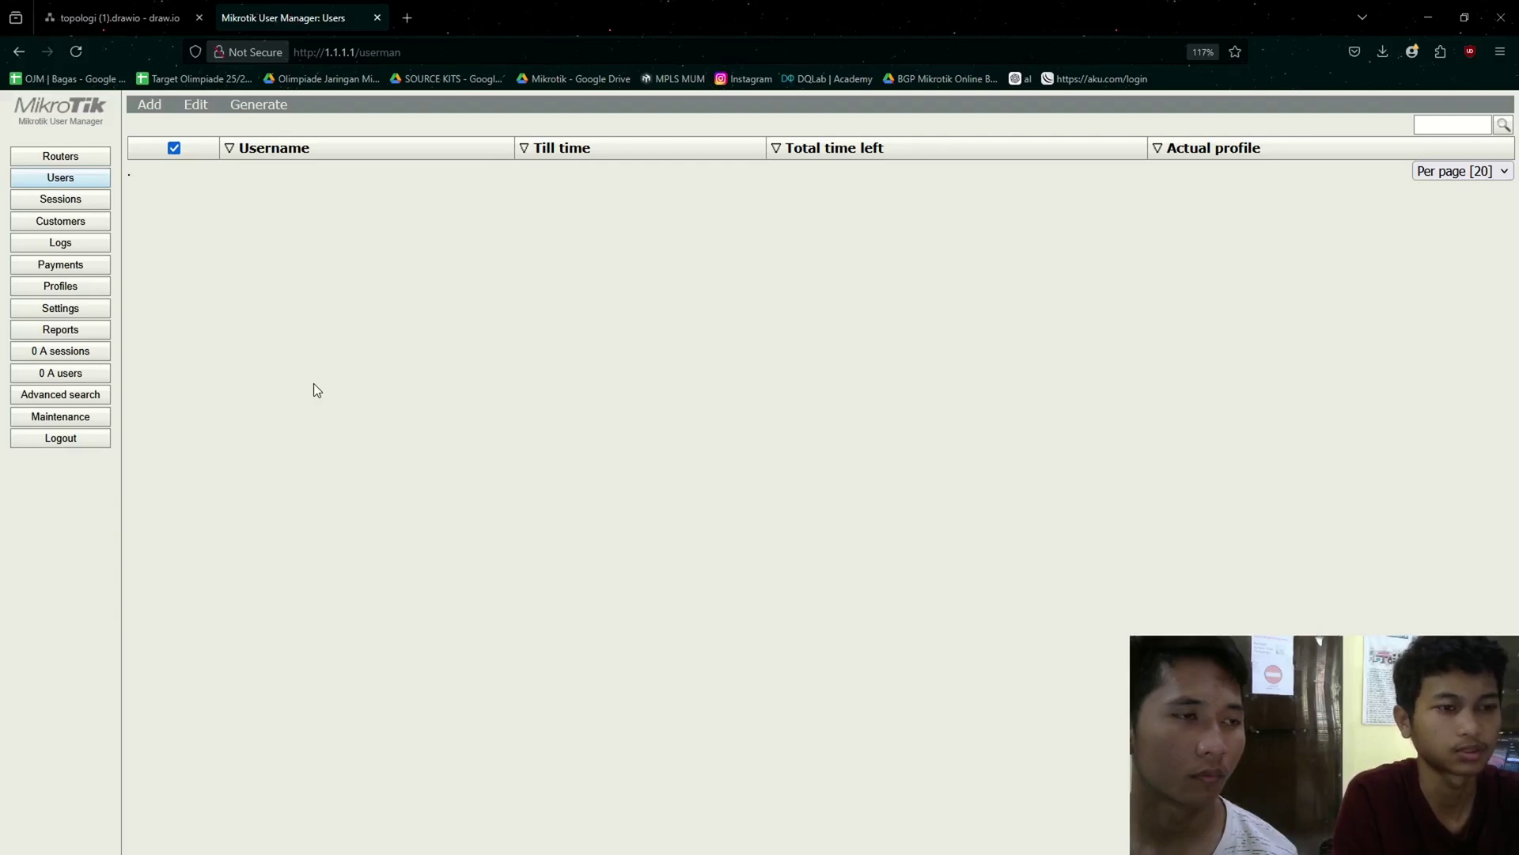
# - Start batch user generation and set the number of users to 20
pyautogui.click(150, 105)
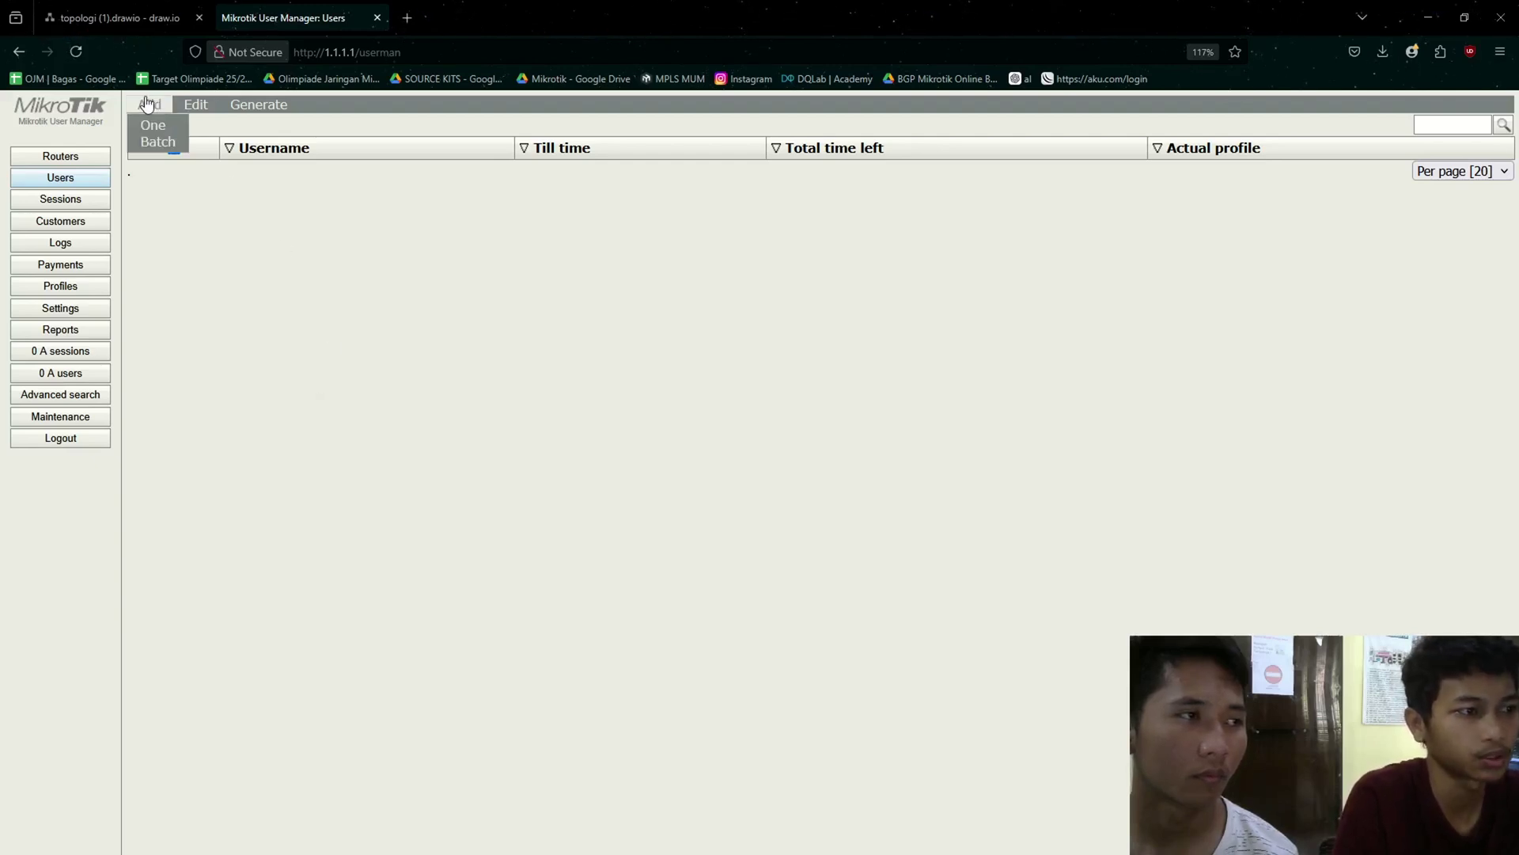
pyautogui.click(156, 144)
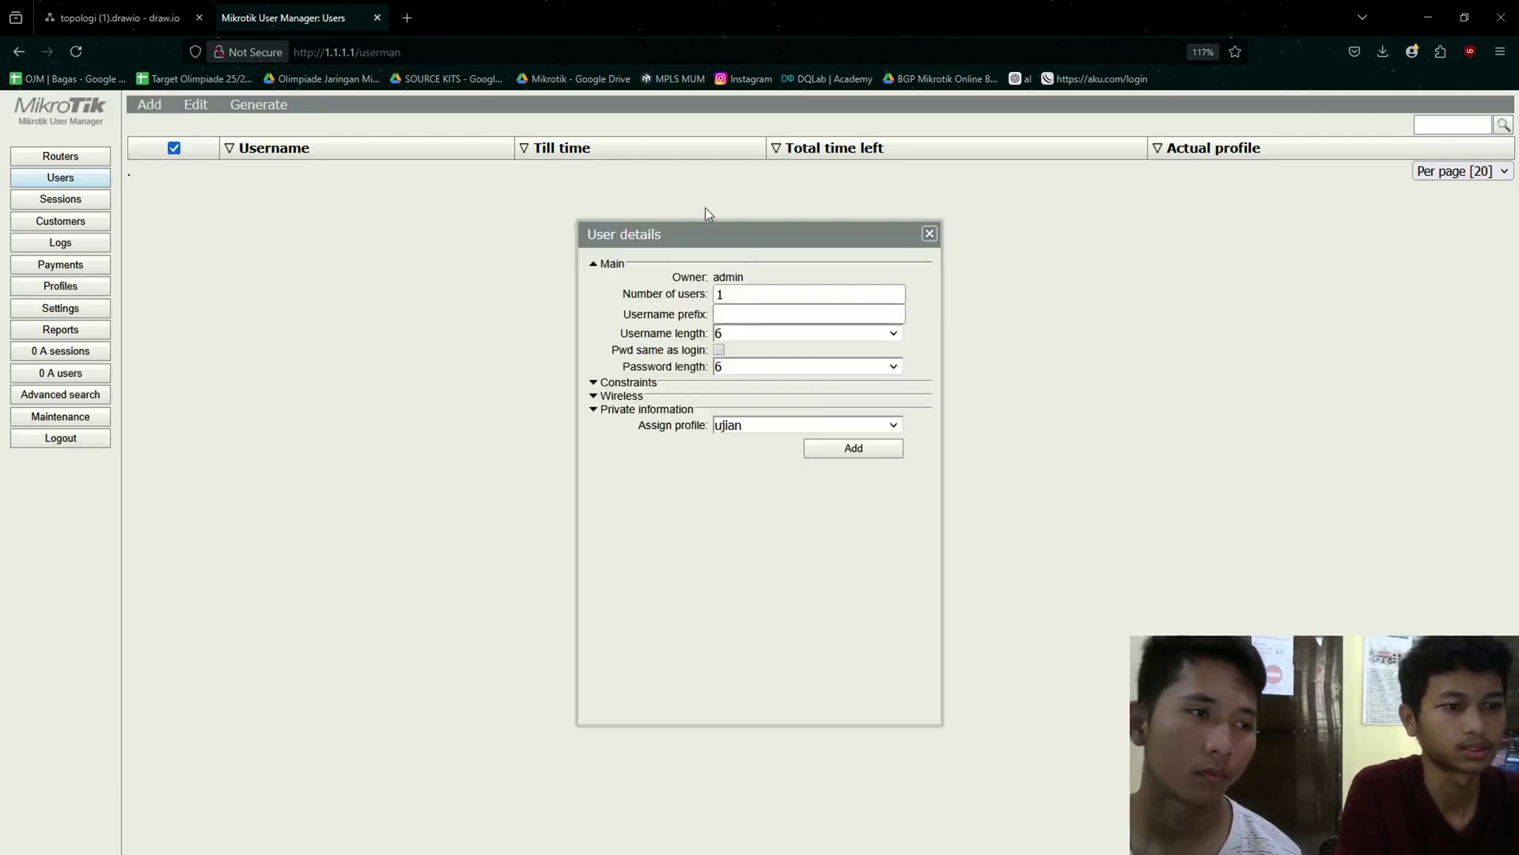
pyautogui.moveTo(679, 232); pyautogui.dragTo(539, 216)
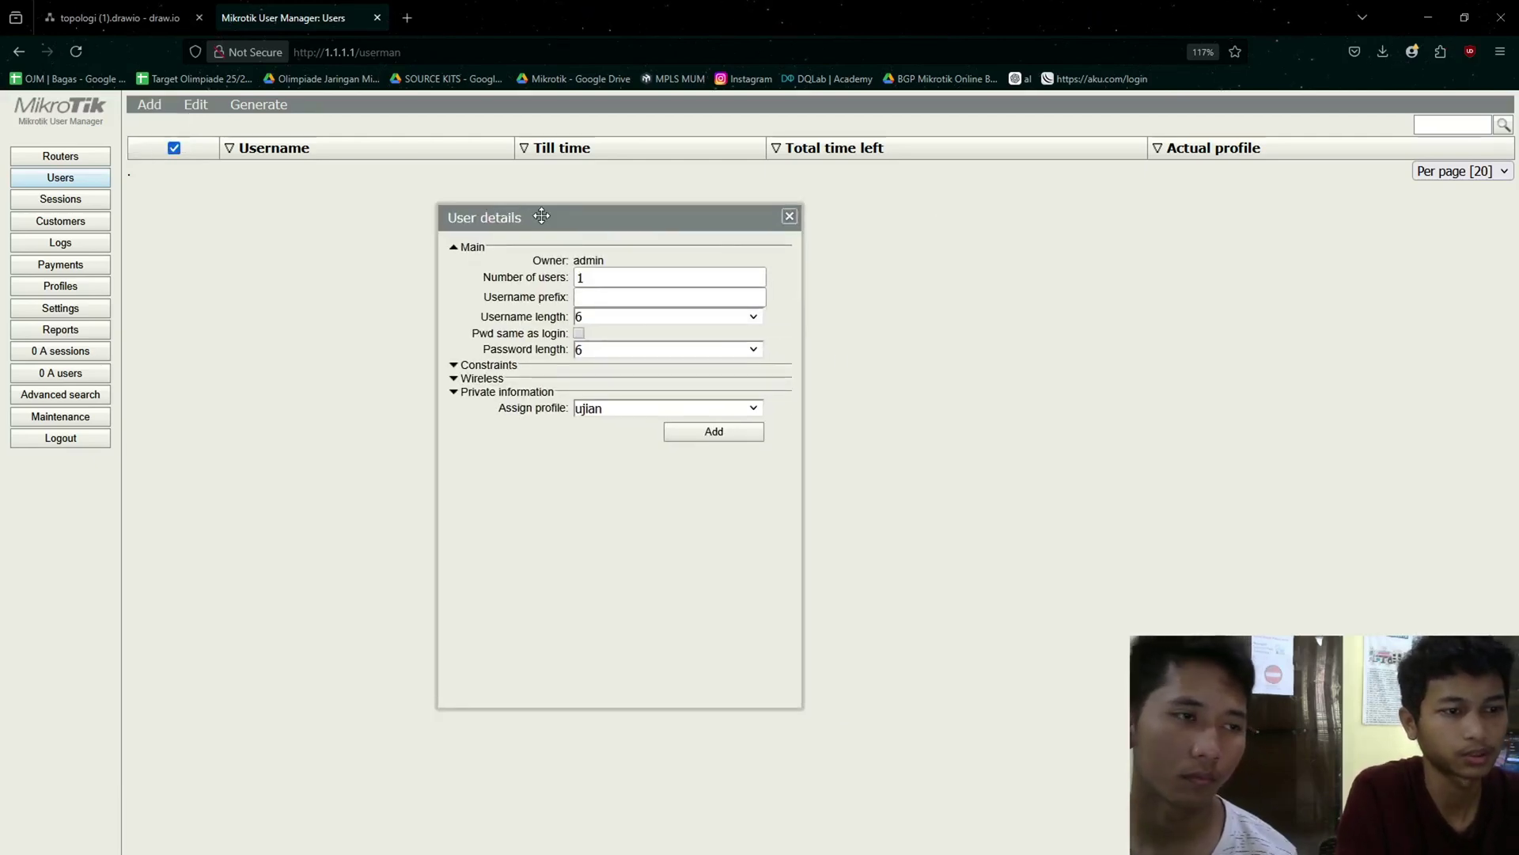
pyautogui.click(626, 281)
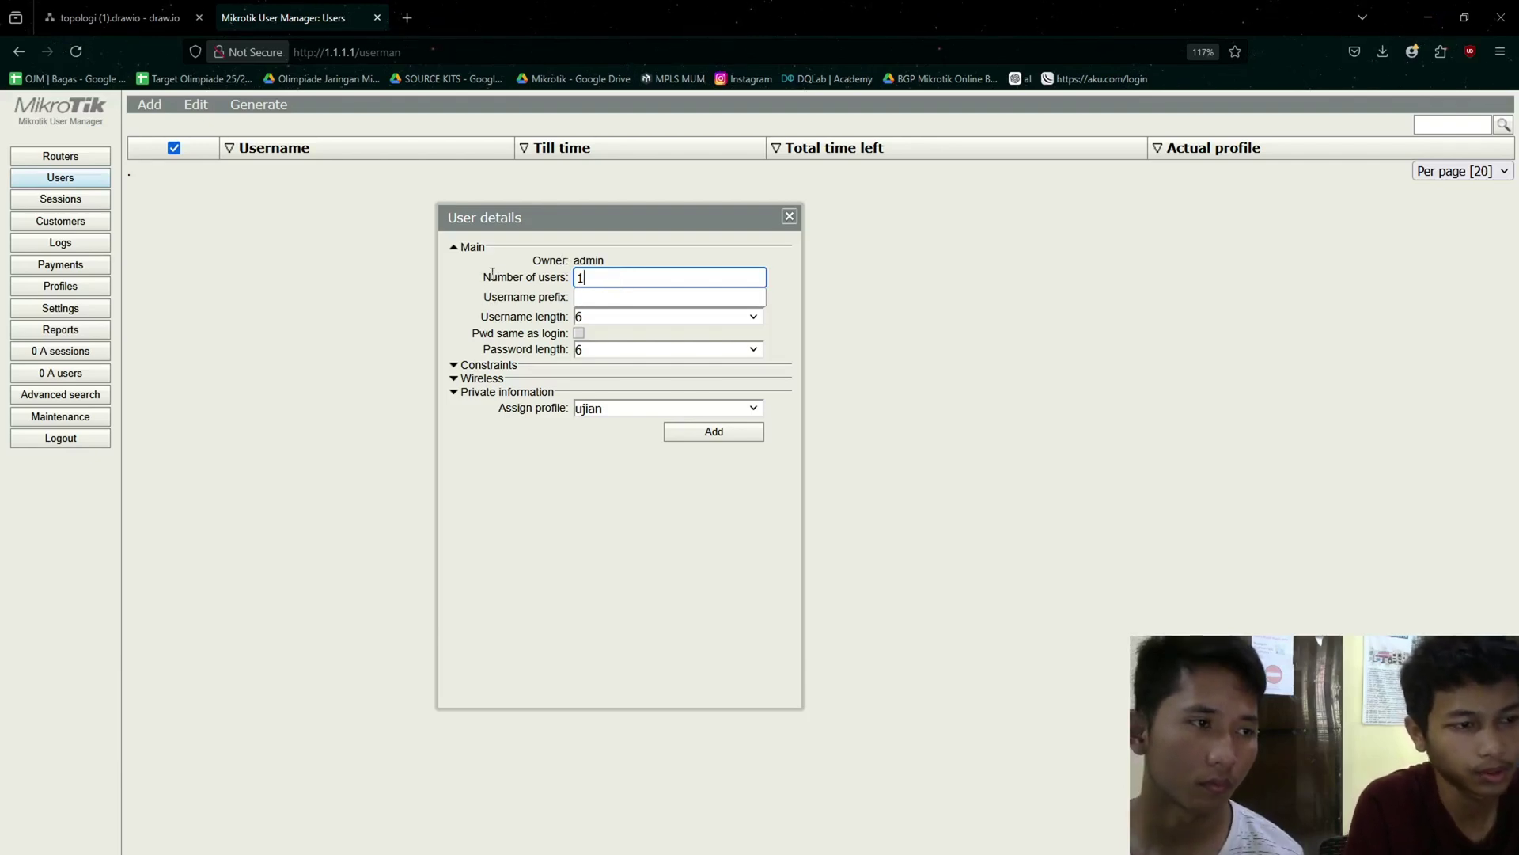
pyautogui.moveTo(485, 278); pyautogui.dragTo(553, 281)
pyautogui.click(590, 279)
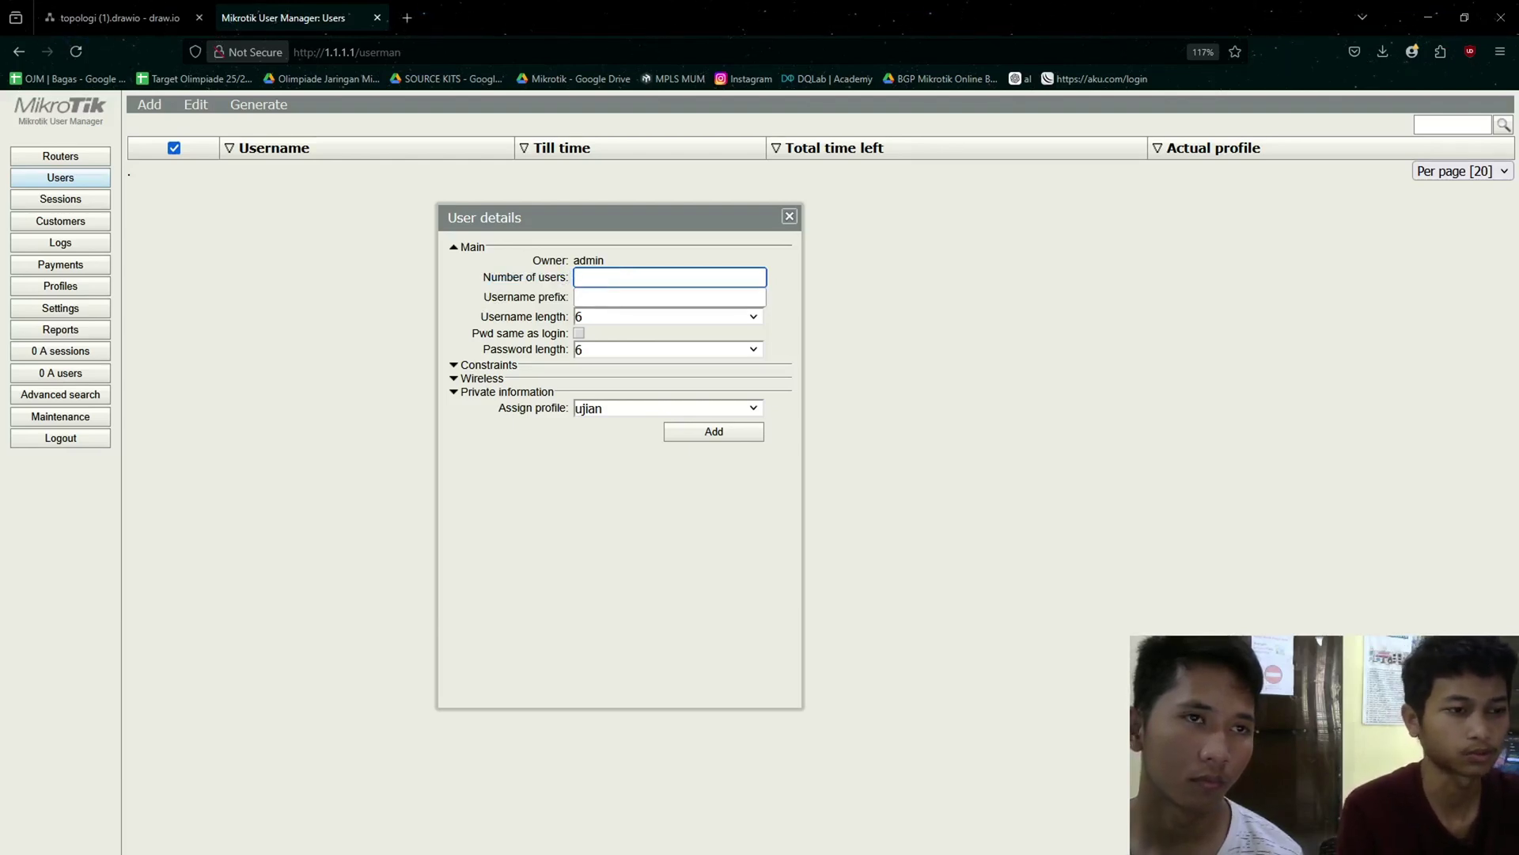
pyautogui.write('20')
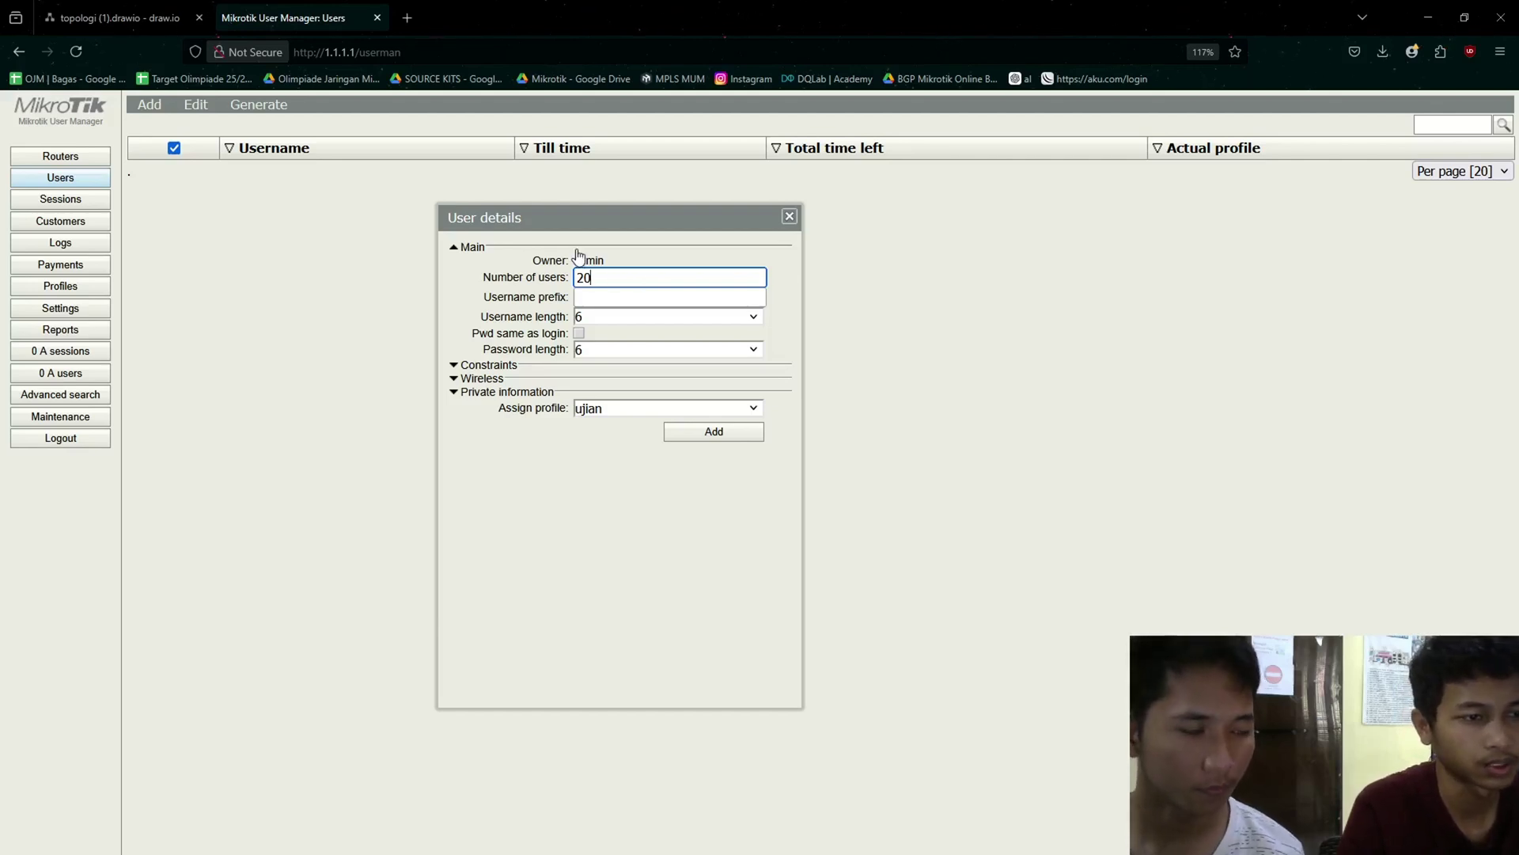
# - Generate the users with username length 3, password length 5 and profile ujian
pyautogui.click(640, 311)
pyautogui.click(642, 316)
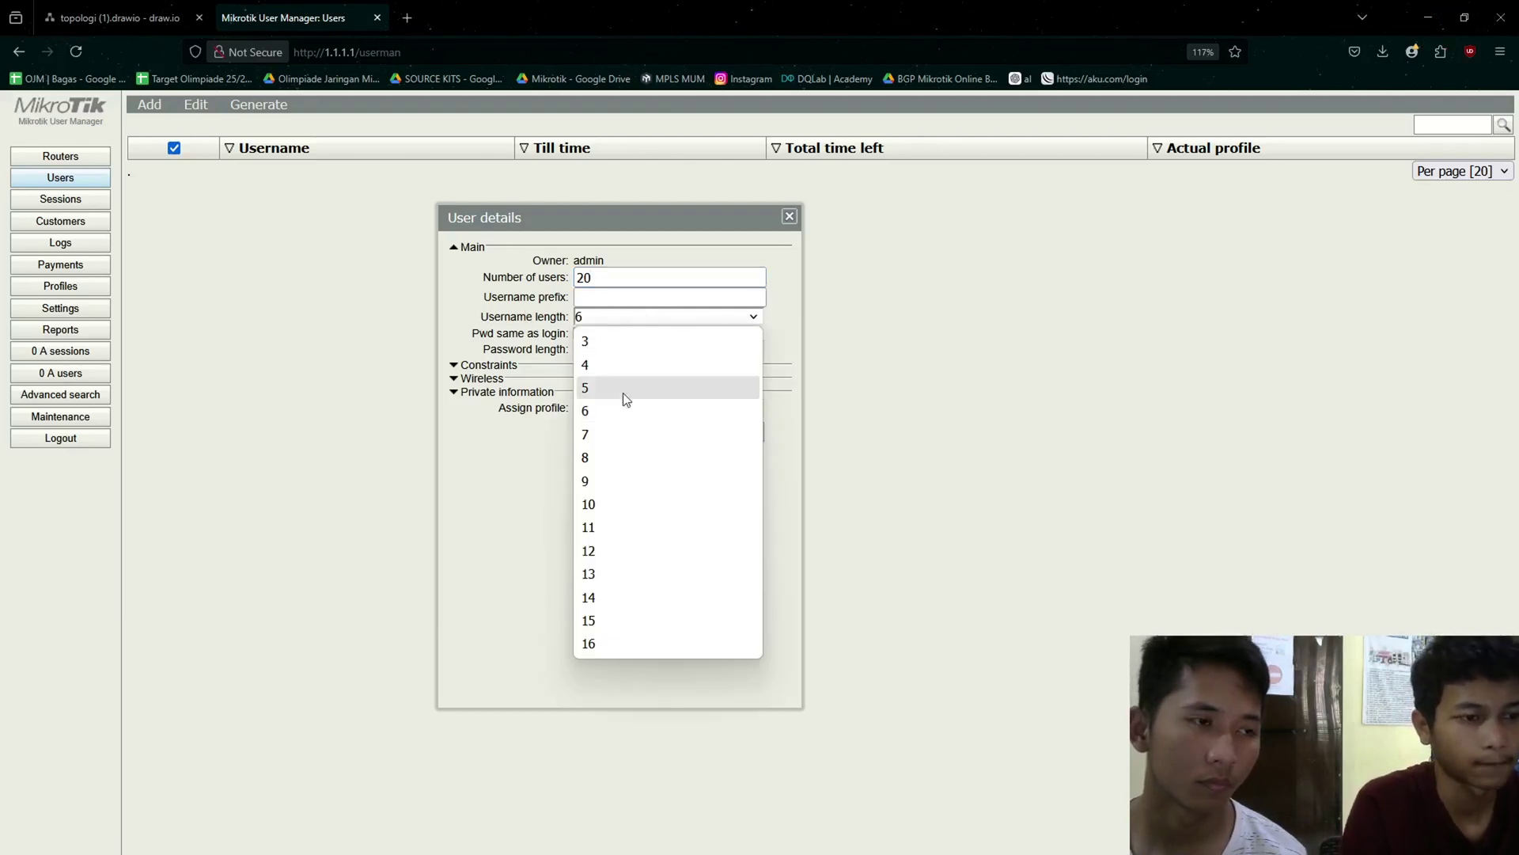
pyautogui.click(610, 343)
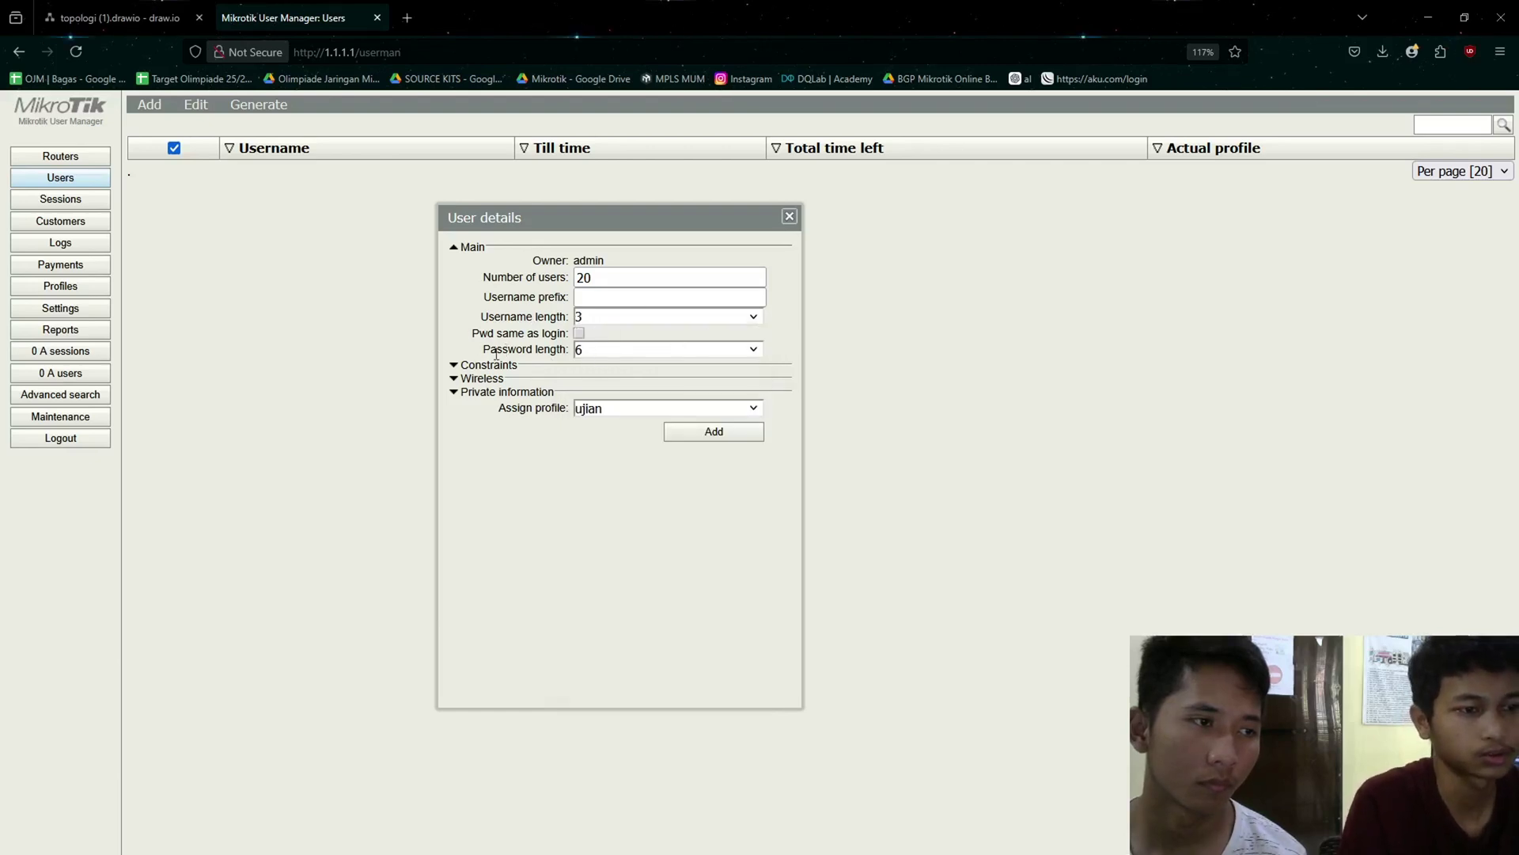
pyautogui.moveTo(483, 351); pyautogui.dragTo(569, 351)
pyautogui.click(569, 353)
pyautogui.click(595, 351)
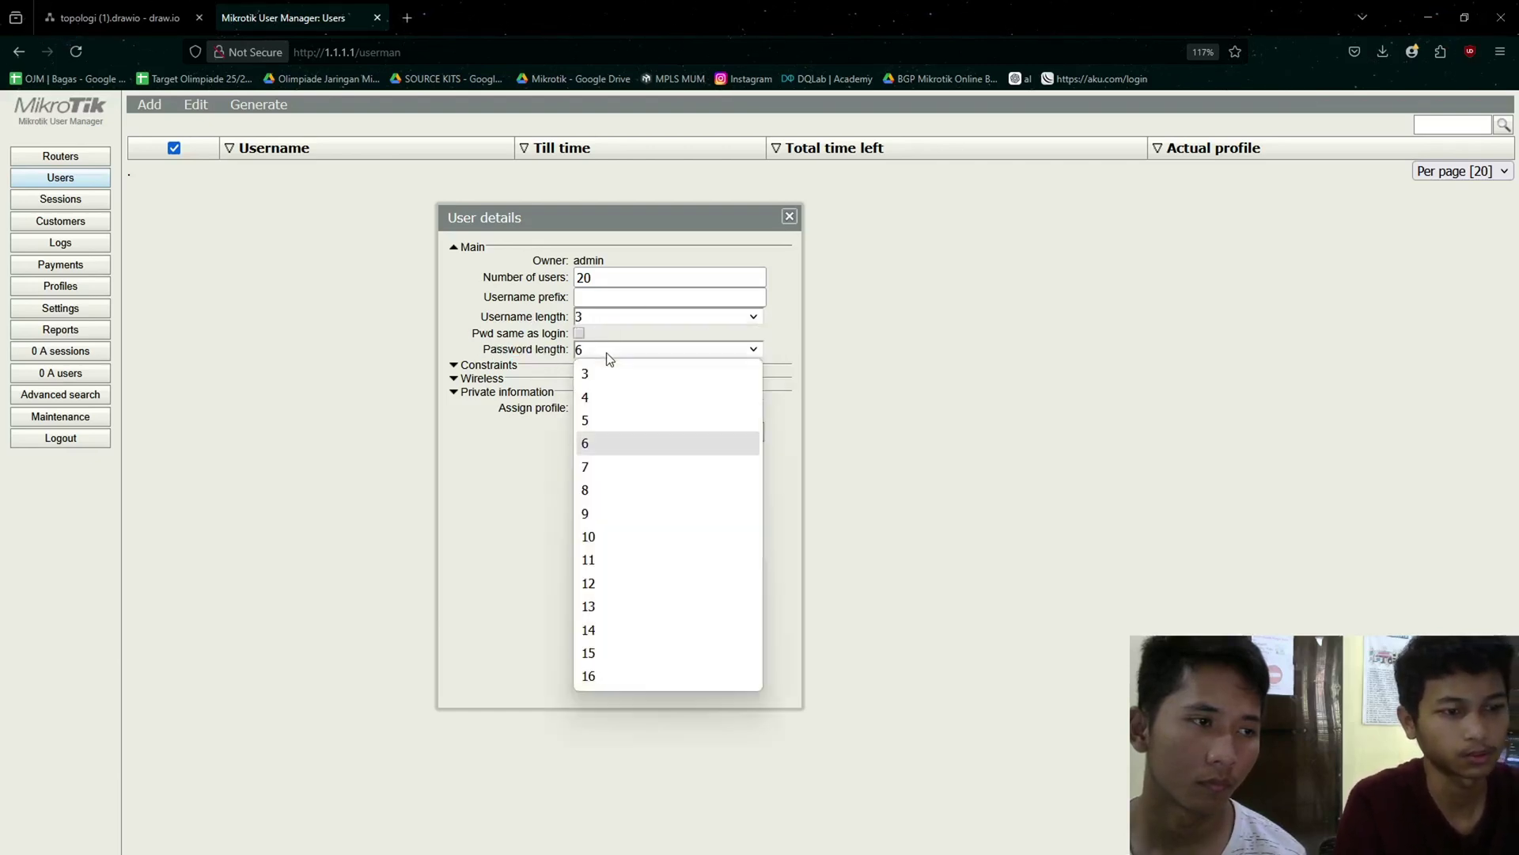
pyautogui.click(596, 424)
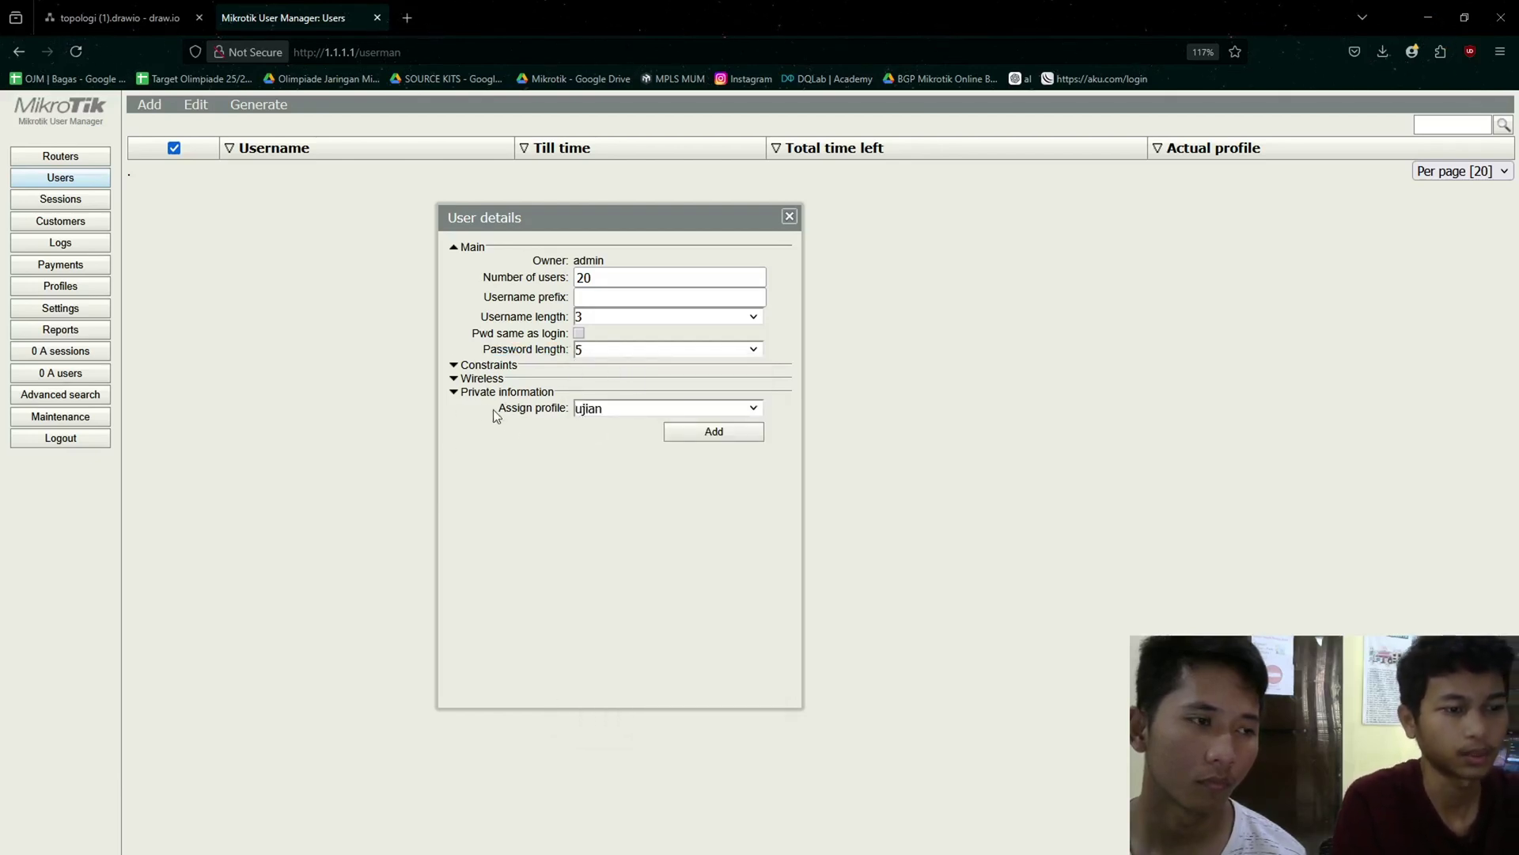
pyautogui.moveTo(496, 409); pyautogui.dragTo(544, 410)
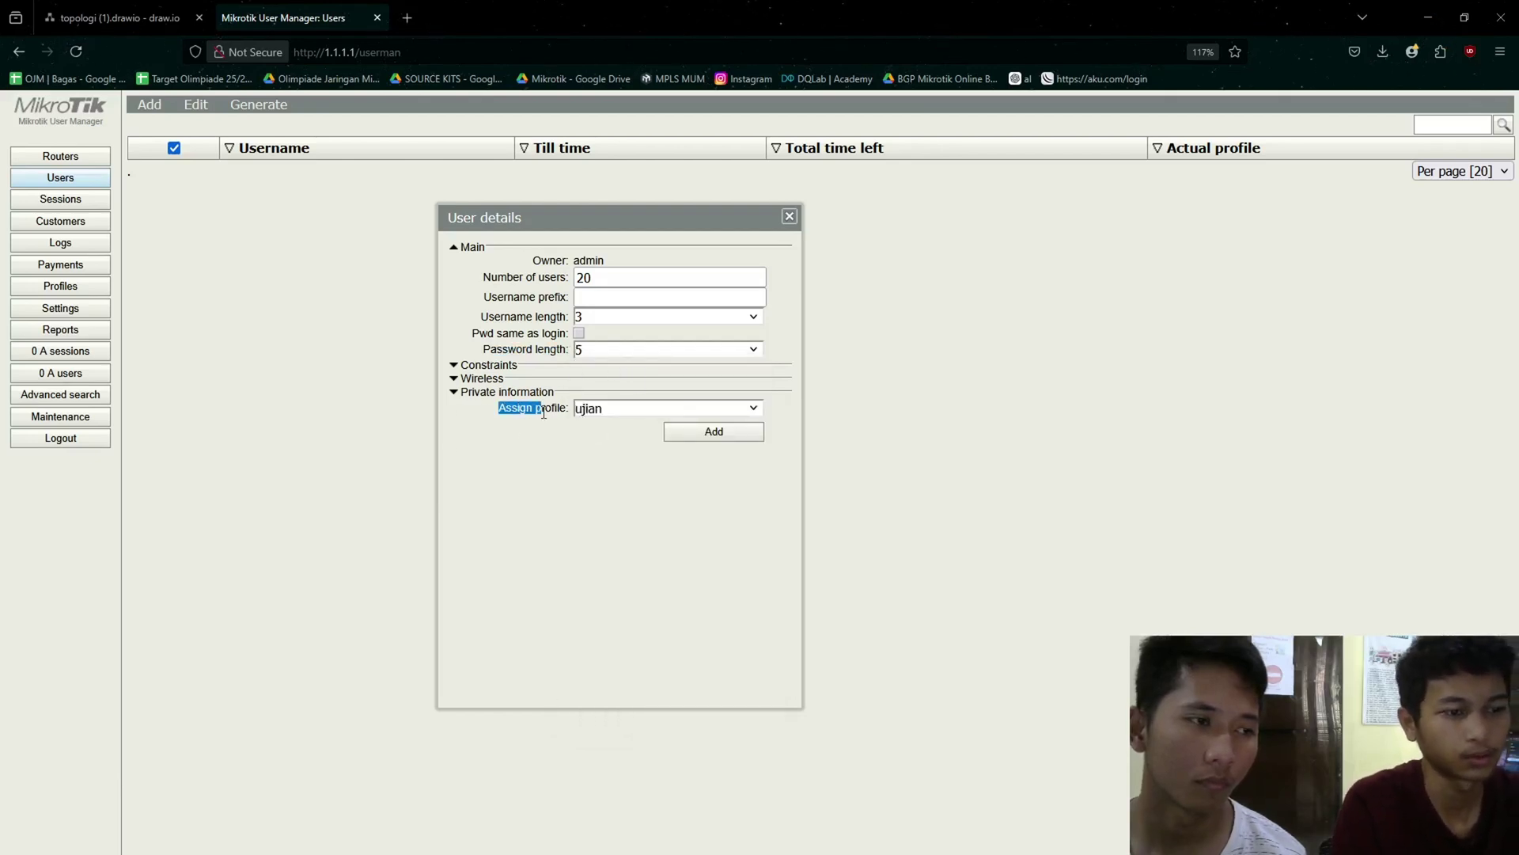
pyautogui.click(644, 410)
pyautogui.click(641, 432)
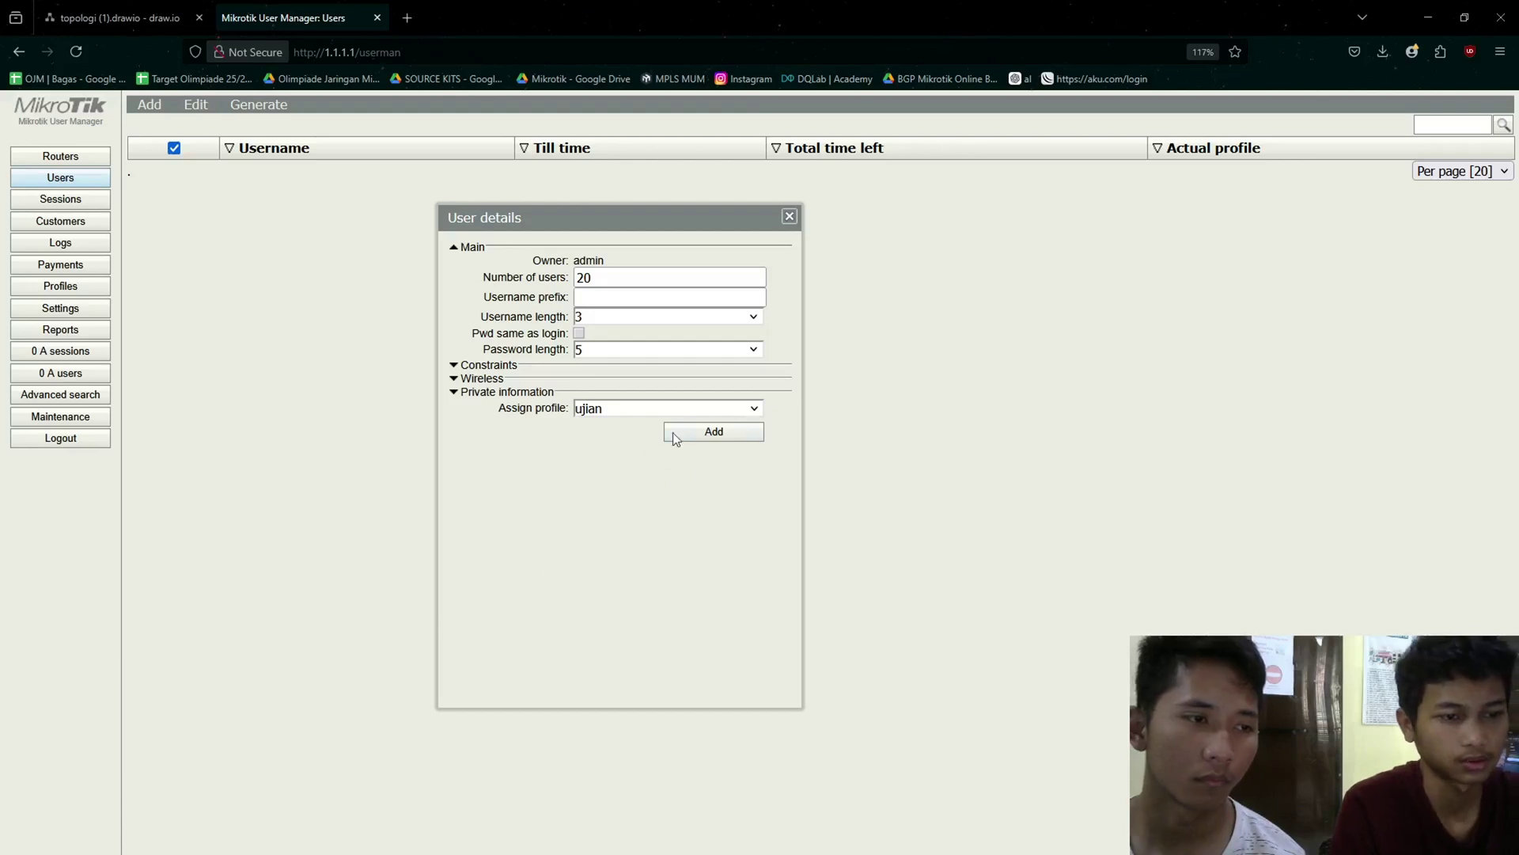
pyautogui.click(740, 437)
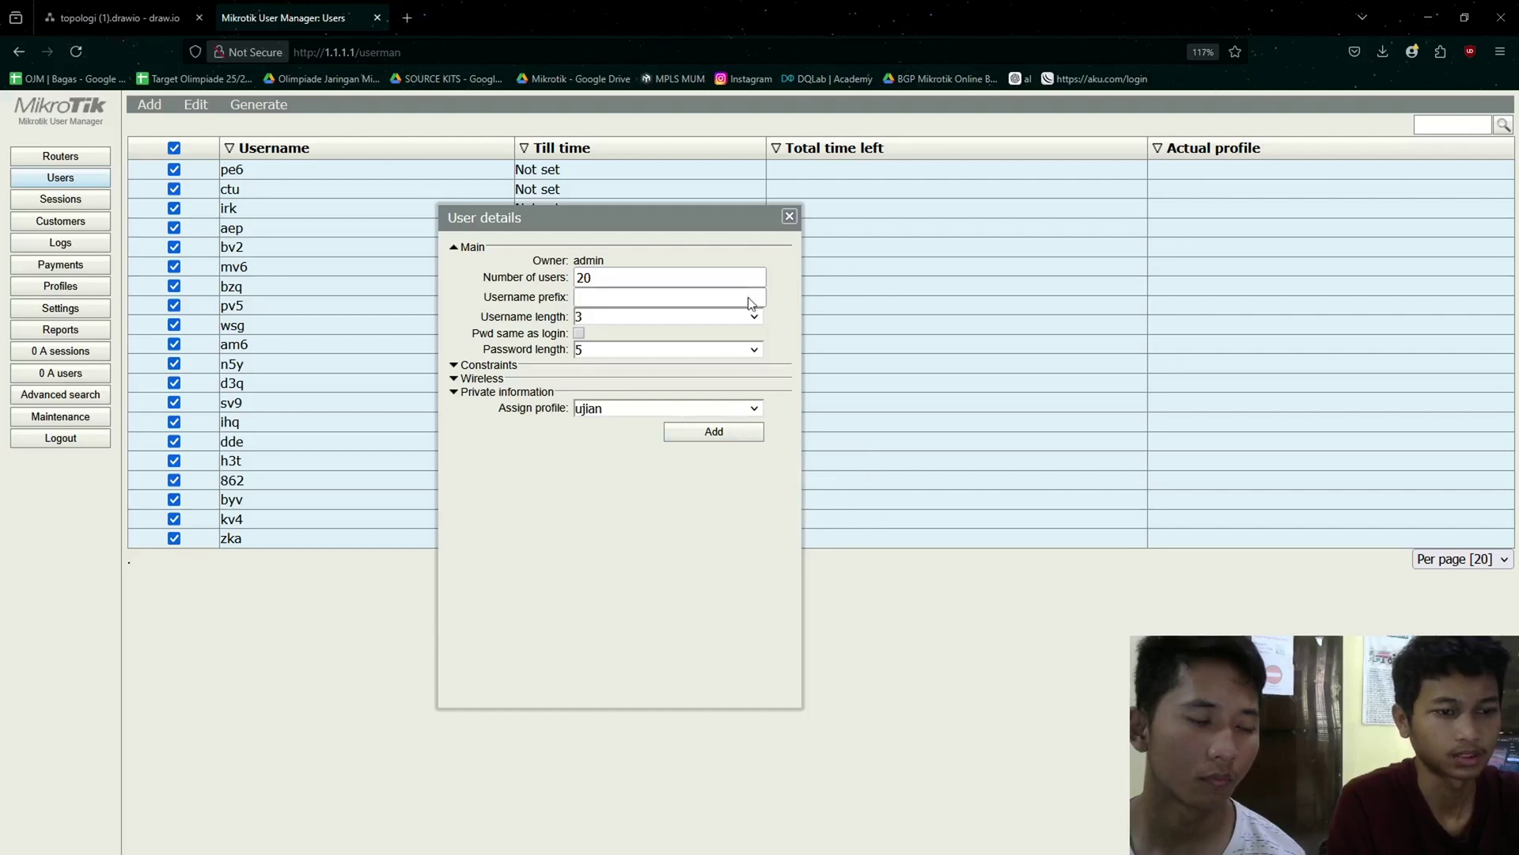
pyautogui.click(788, 216)
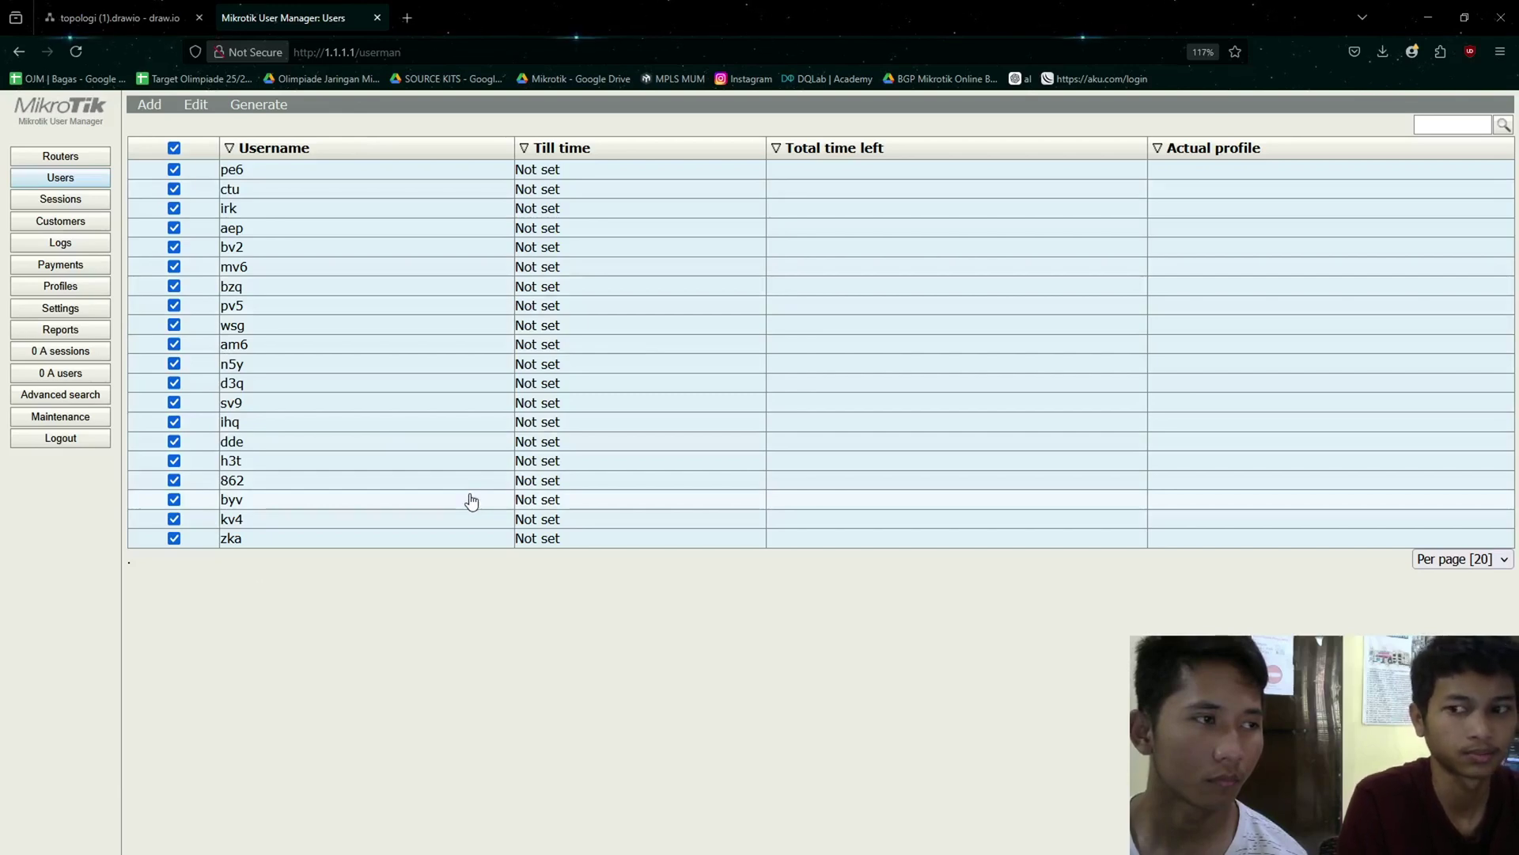
pyautogui.click(174, 148)
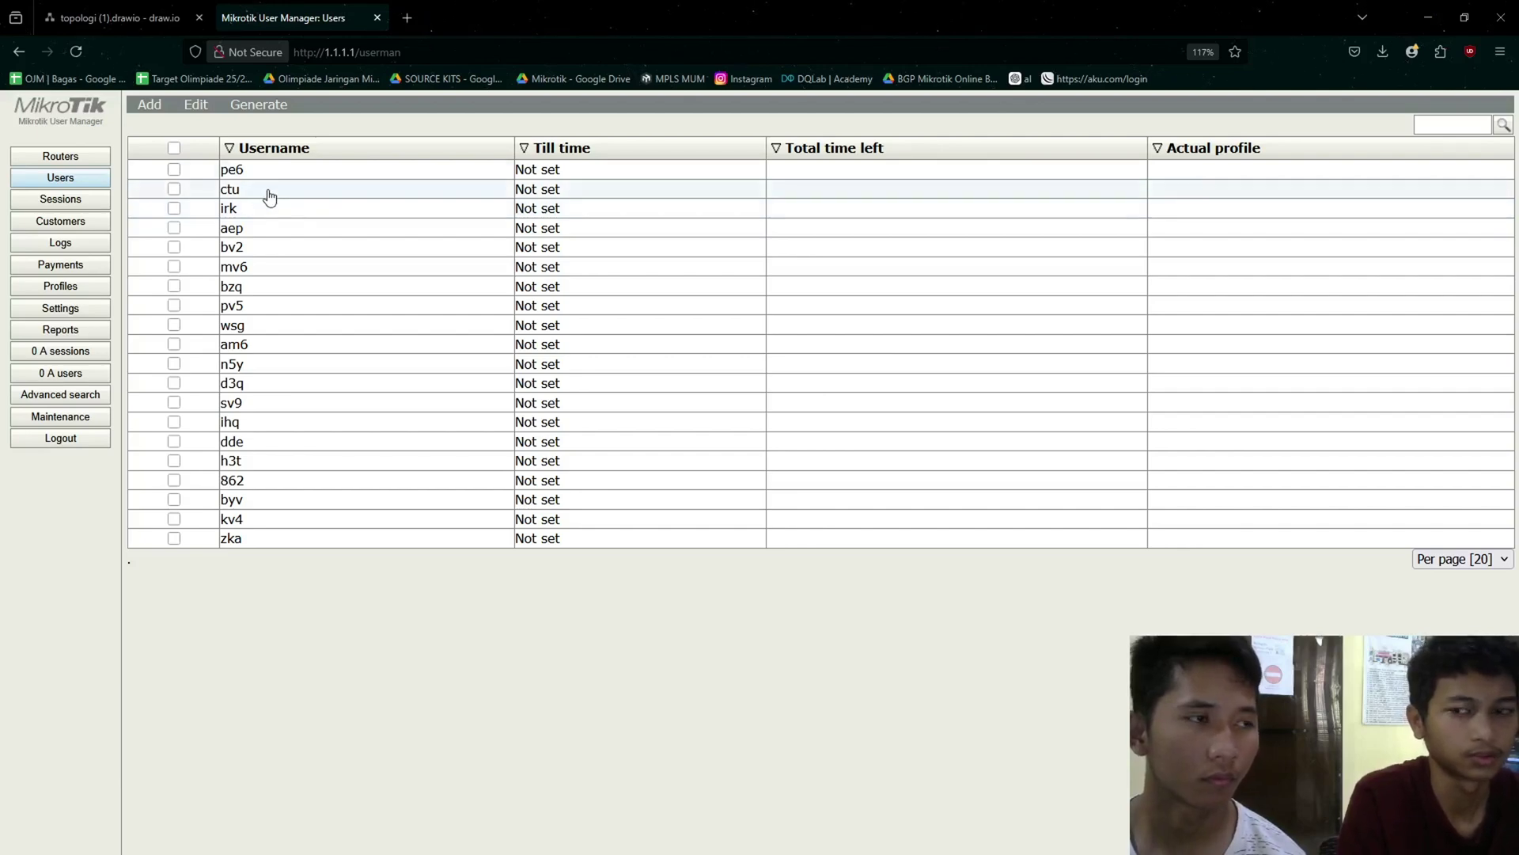
# - Close WinBox's RADIUS window and show the IP > Hotspot Users list, which holds only admin
pyautogui.hotkey('alt', 'Tab')
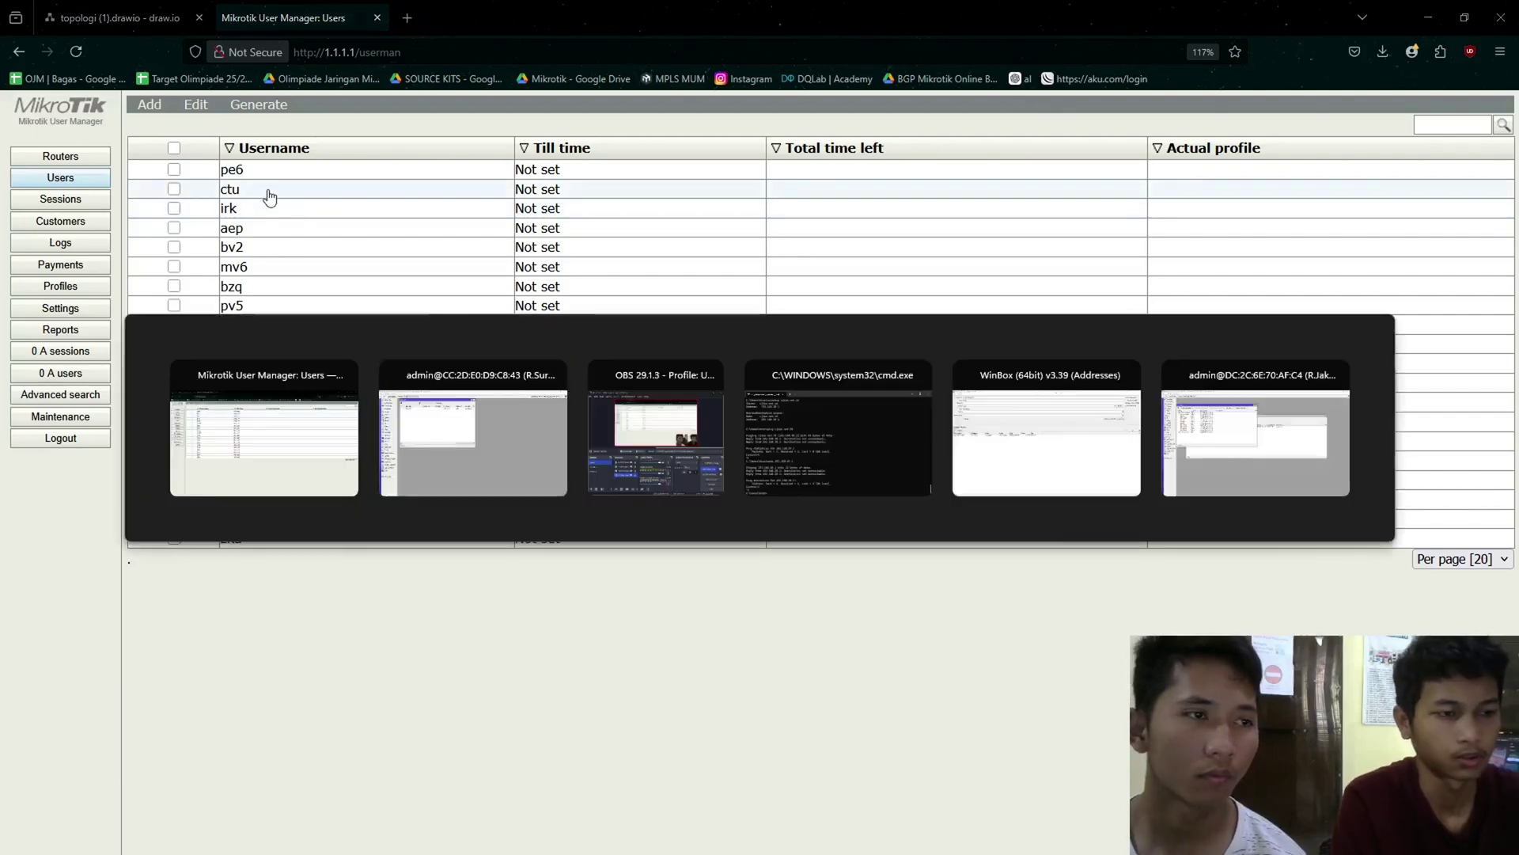
pyautogui.press('Escape')
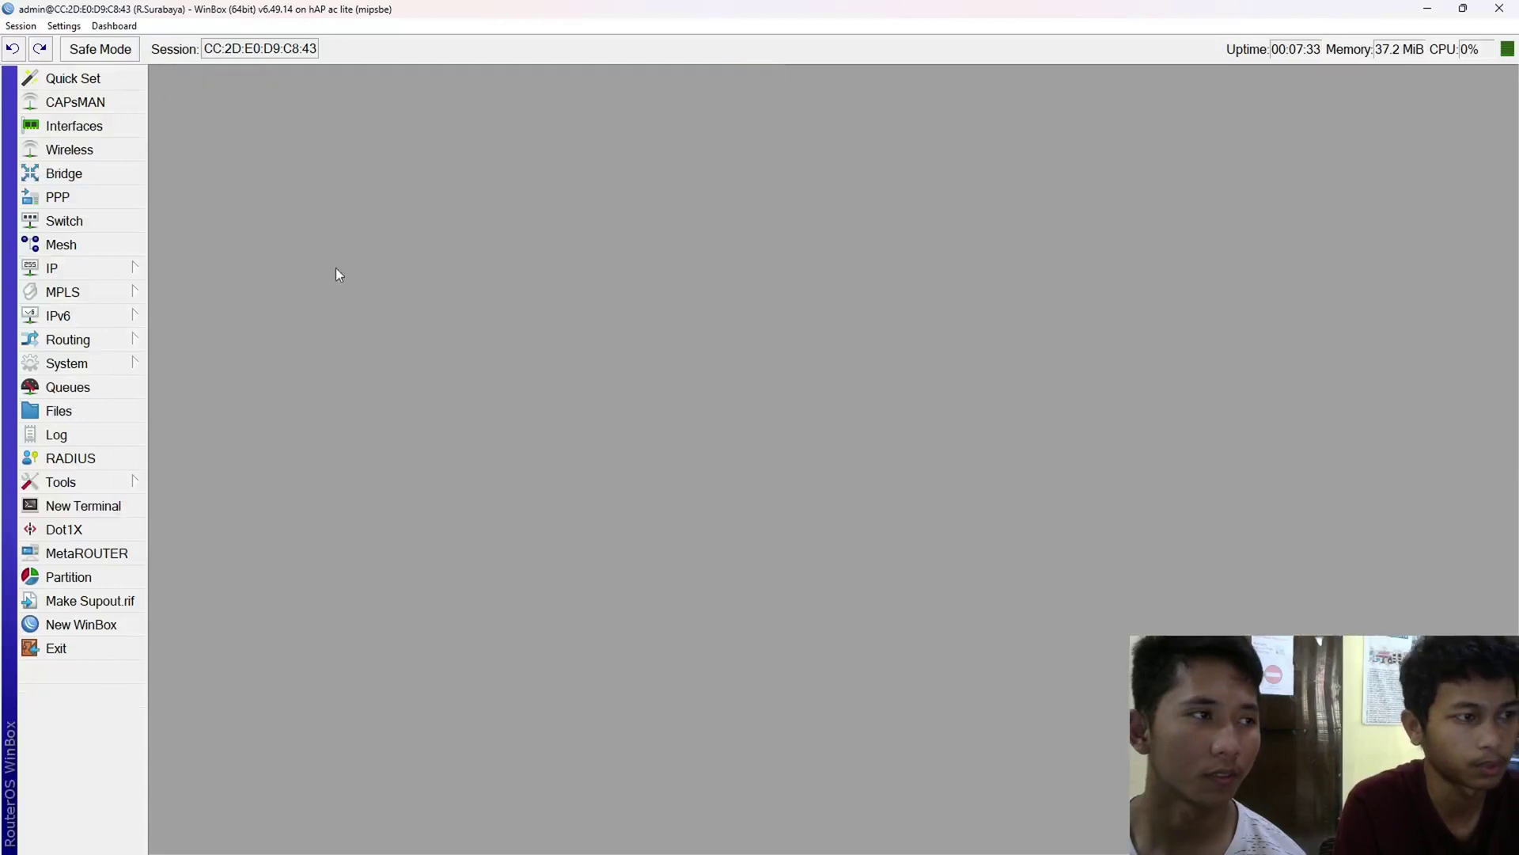
pyautogui.click(75, 268)
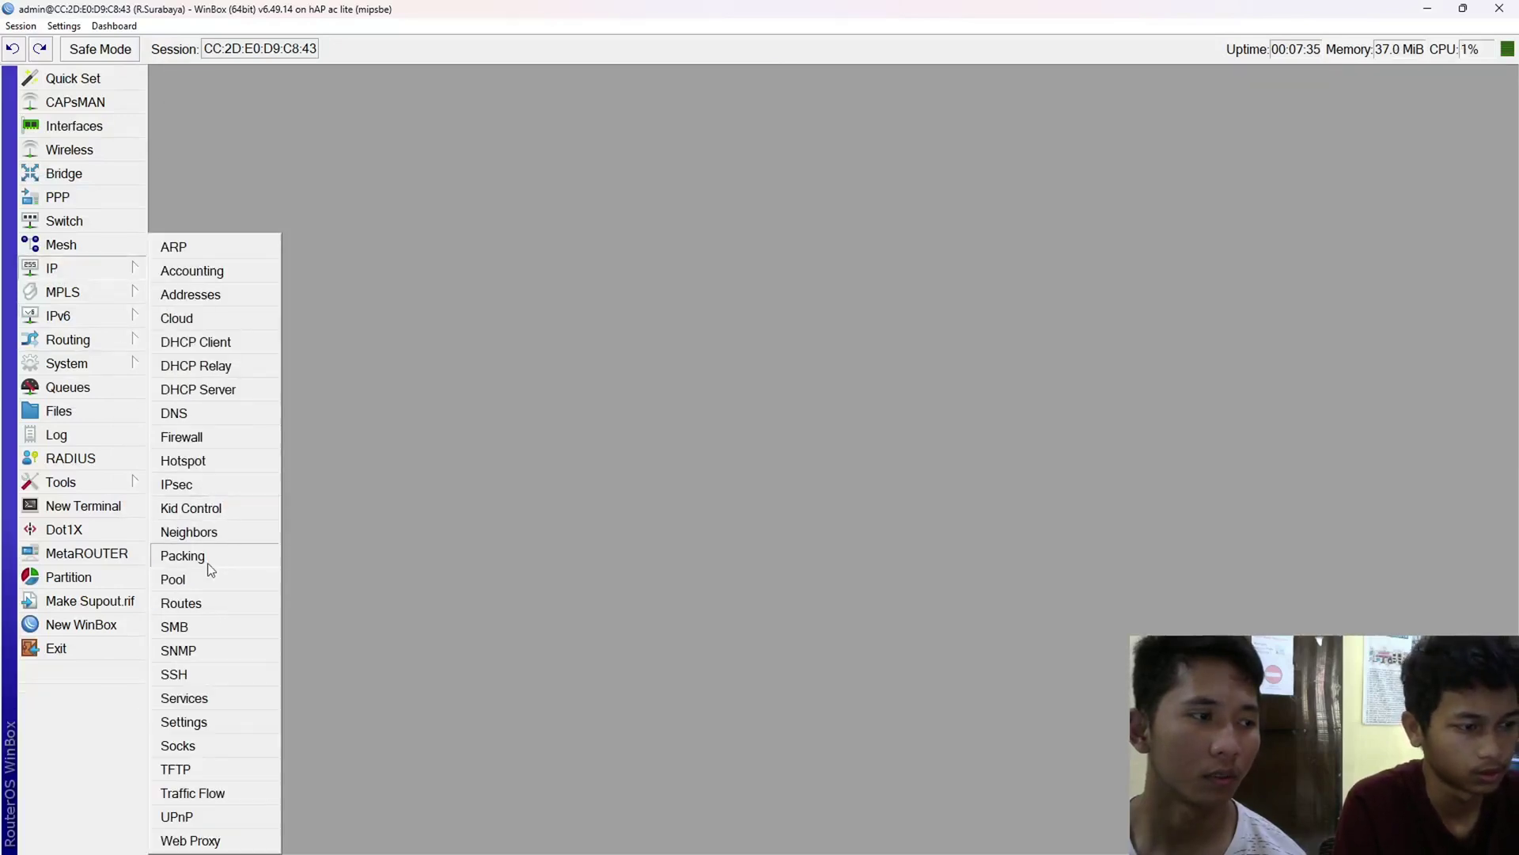
pyautogui.click(201, 463)
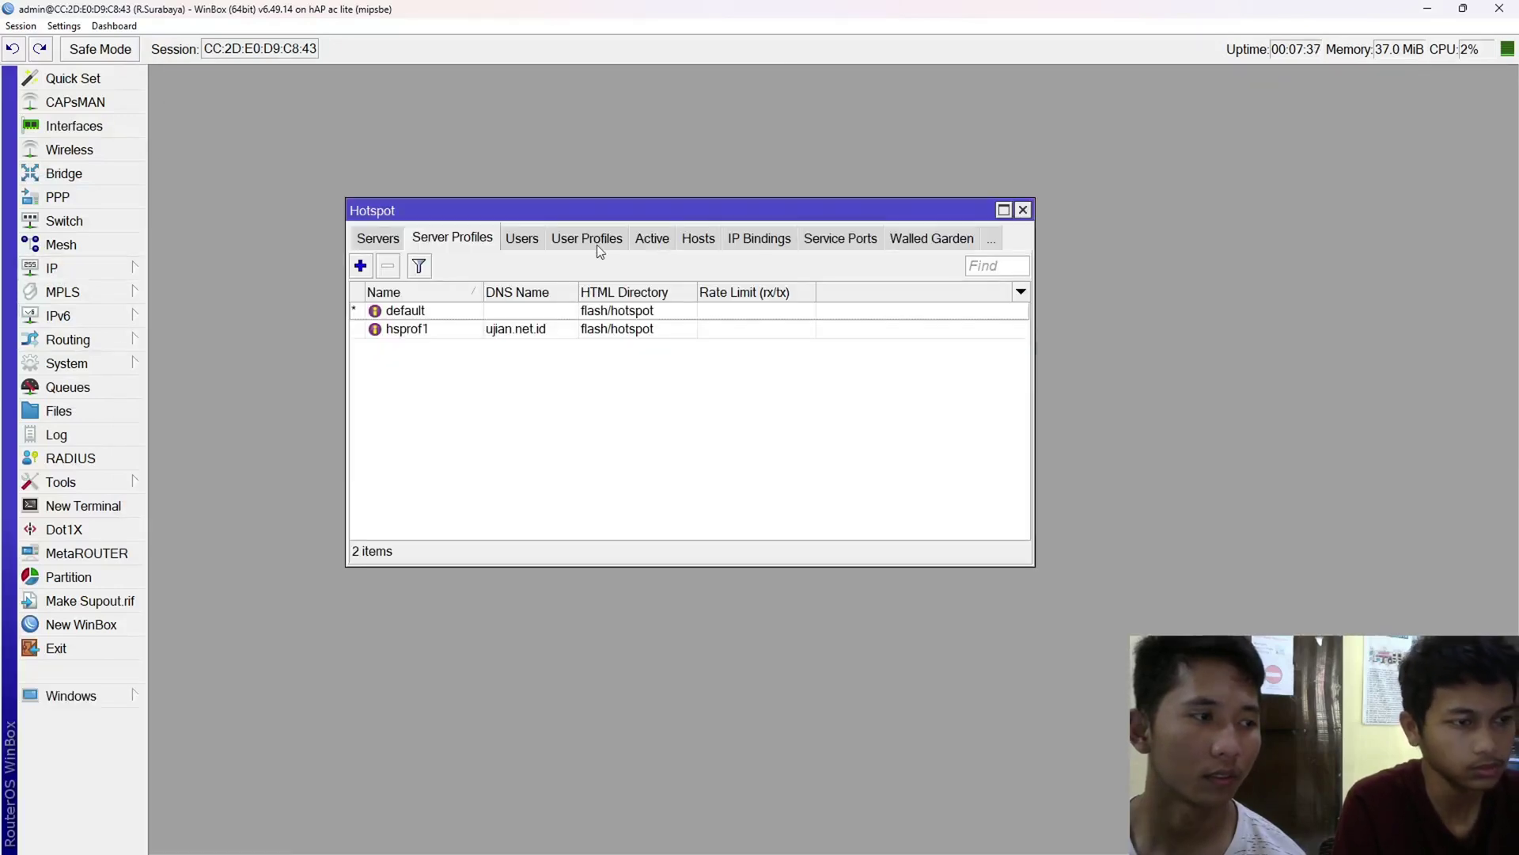
pyautogui.click(535, 236)
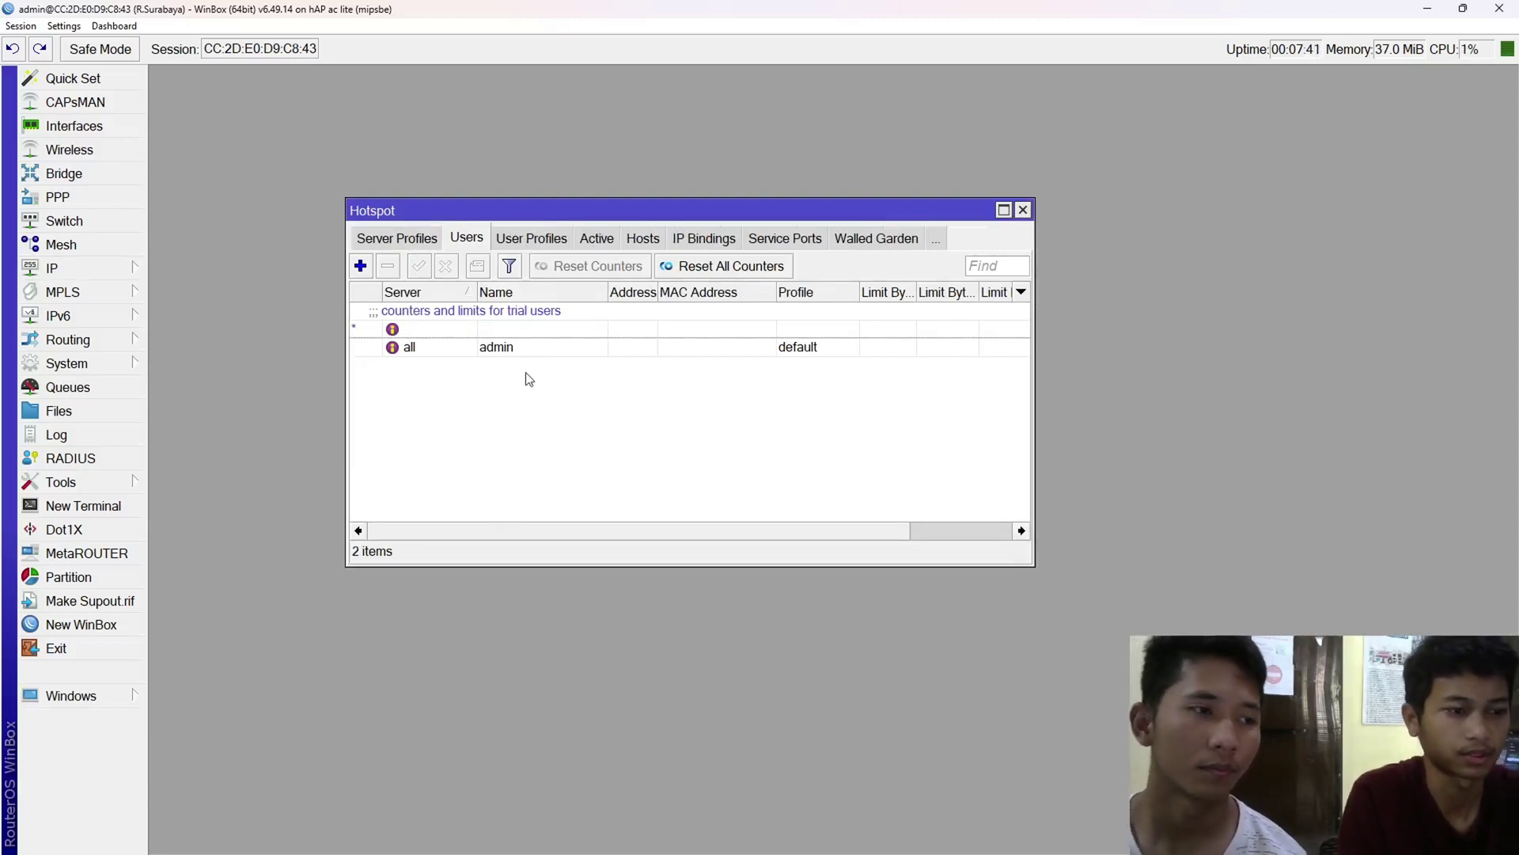
pyautogui.hotkey('alt', 'Tab')
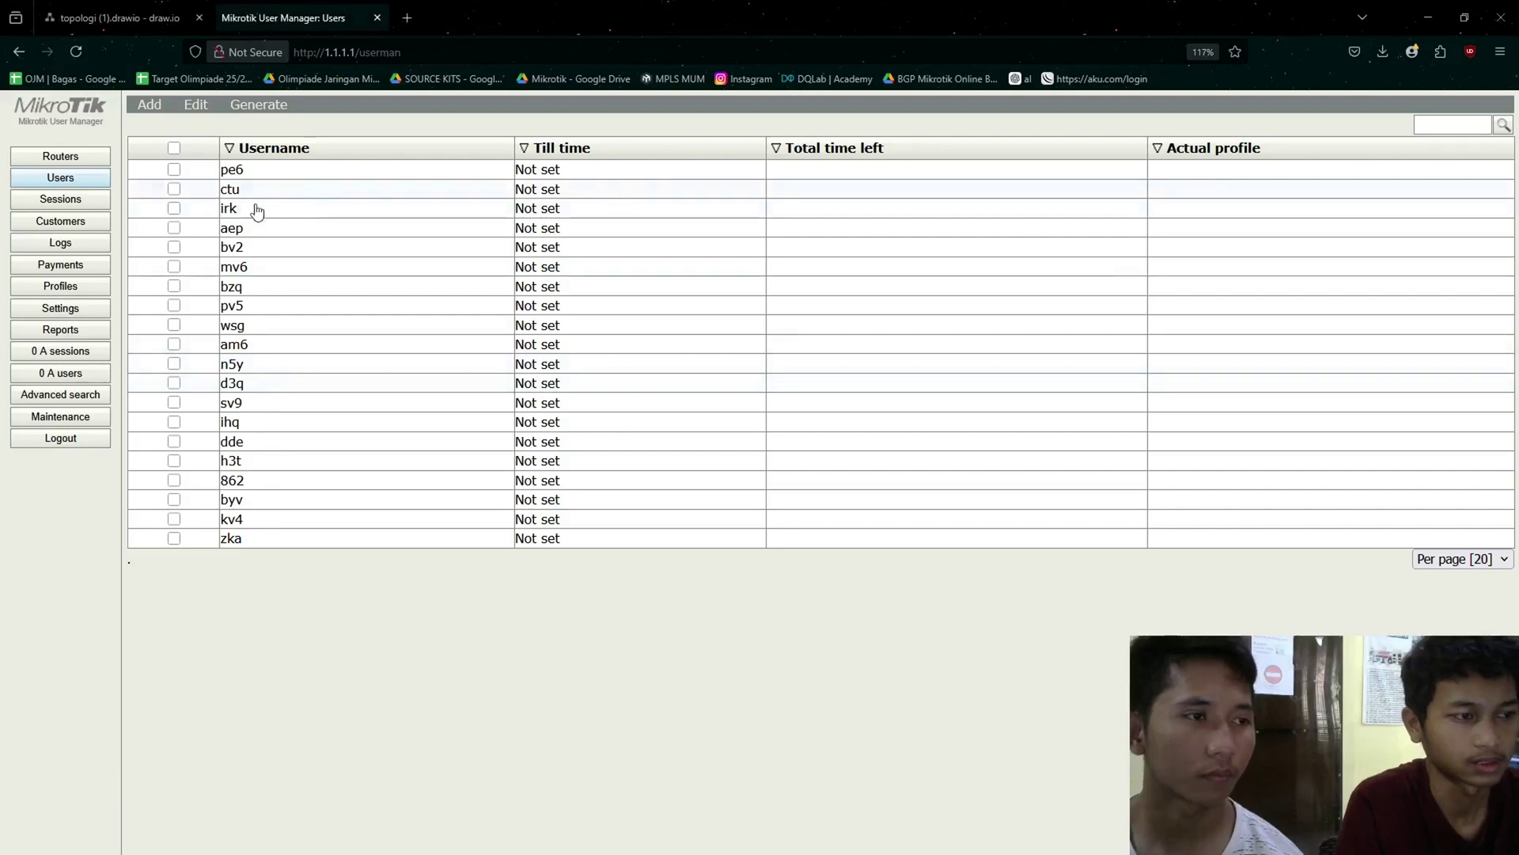
# - Check user pe6's password and ujian profile, then open a blank Firefox tab
pyautogui.click(293, 173)
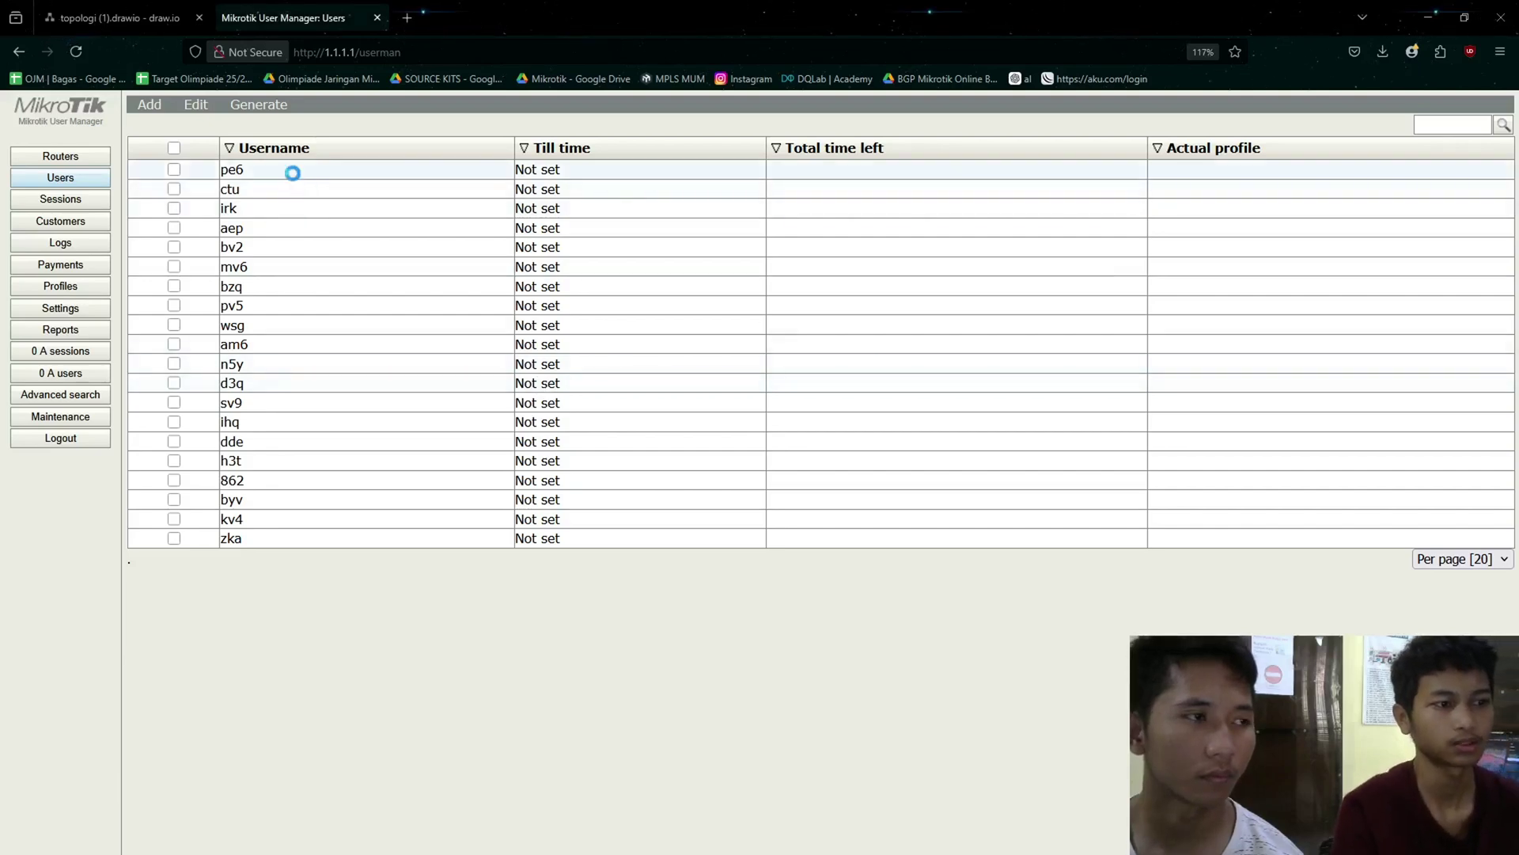
pyautogui.moveTo(742, 262); pyautogui.dragTo(596, 284)
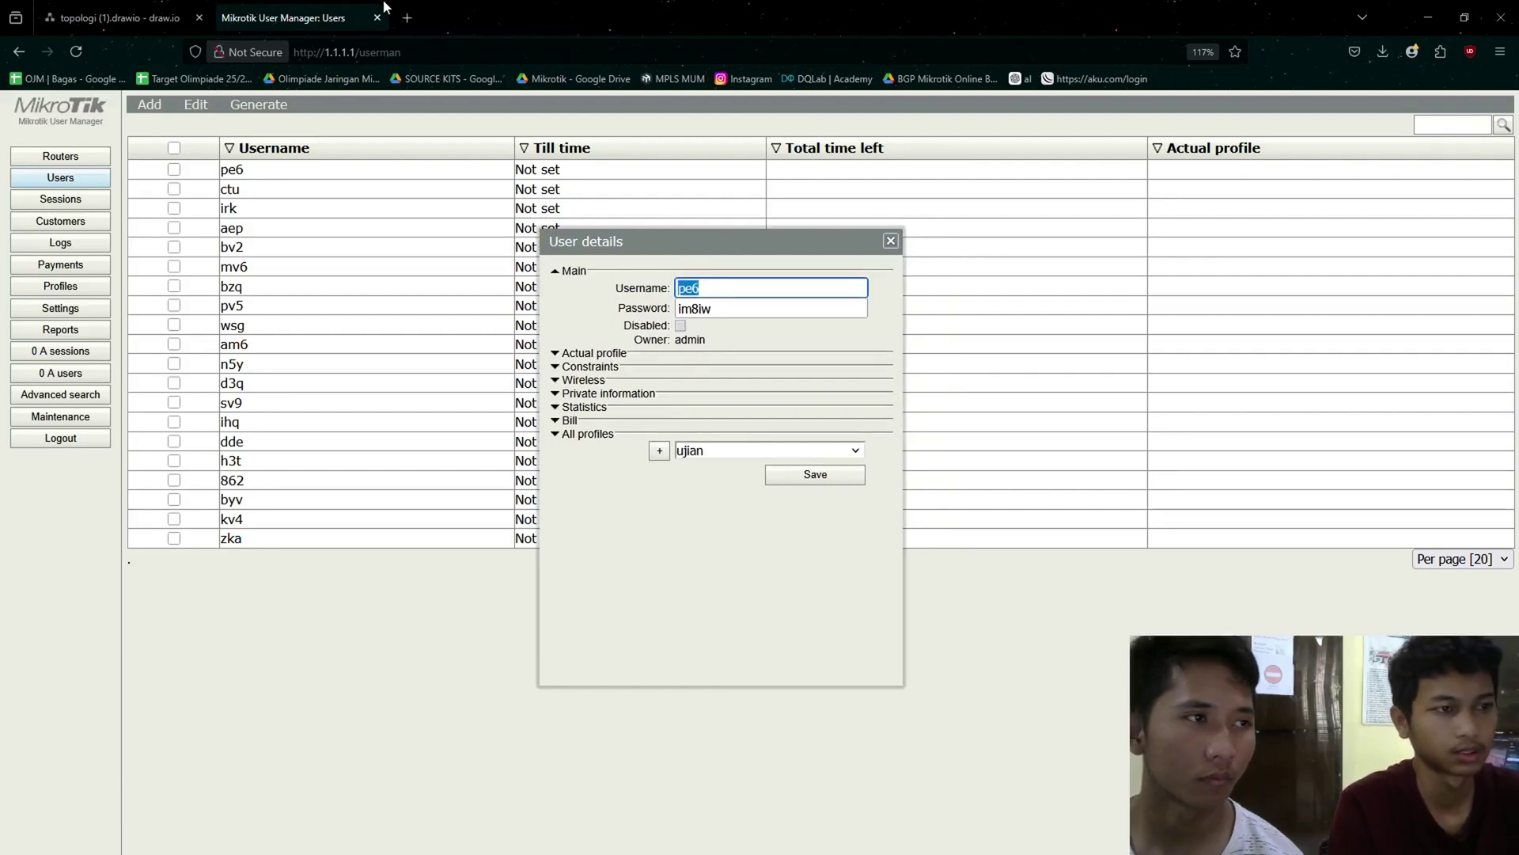
pyautogui.click(409, 17)
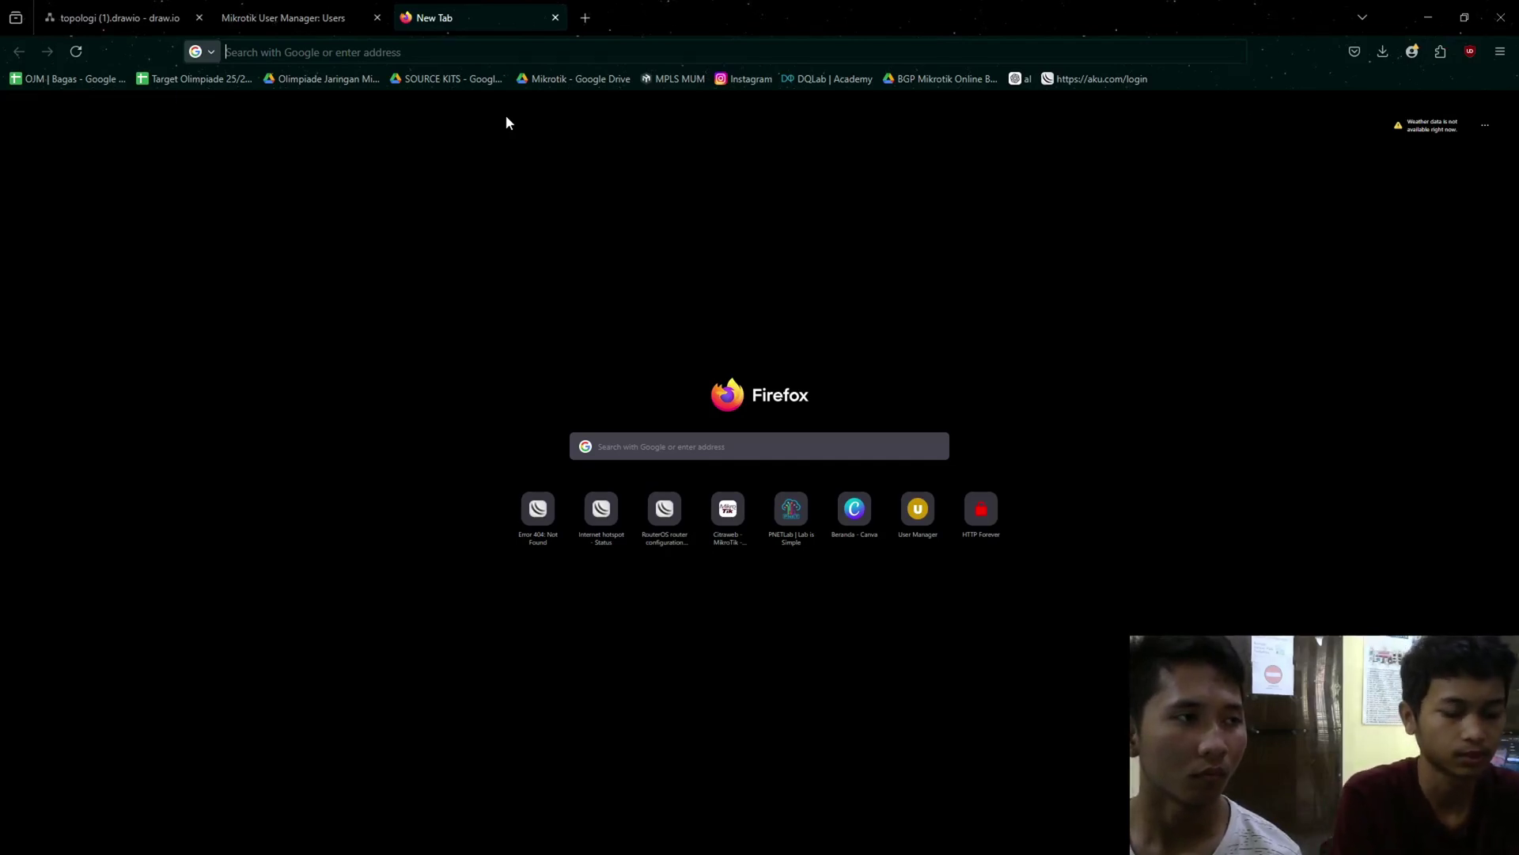
# - Load ujian.net.id, log the admin out and back in, then view WinBox's Server Profiles
pyautogui.write('ujian.net.id/')
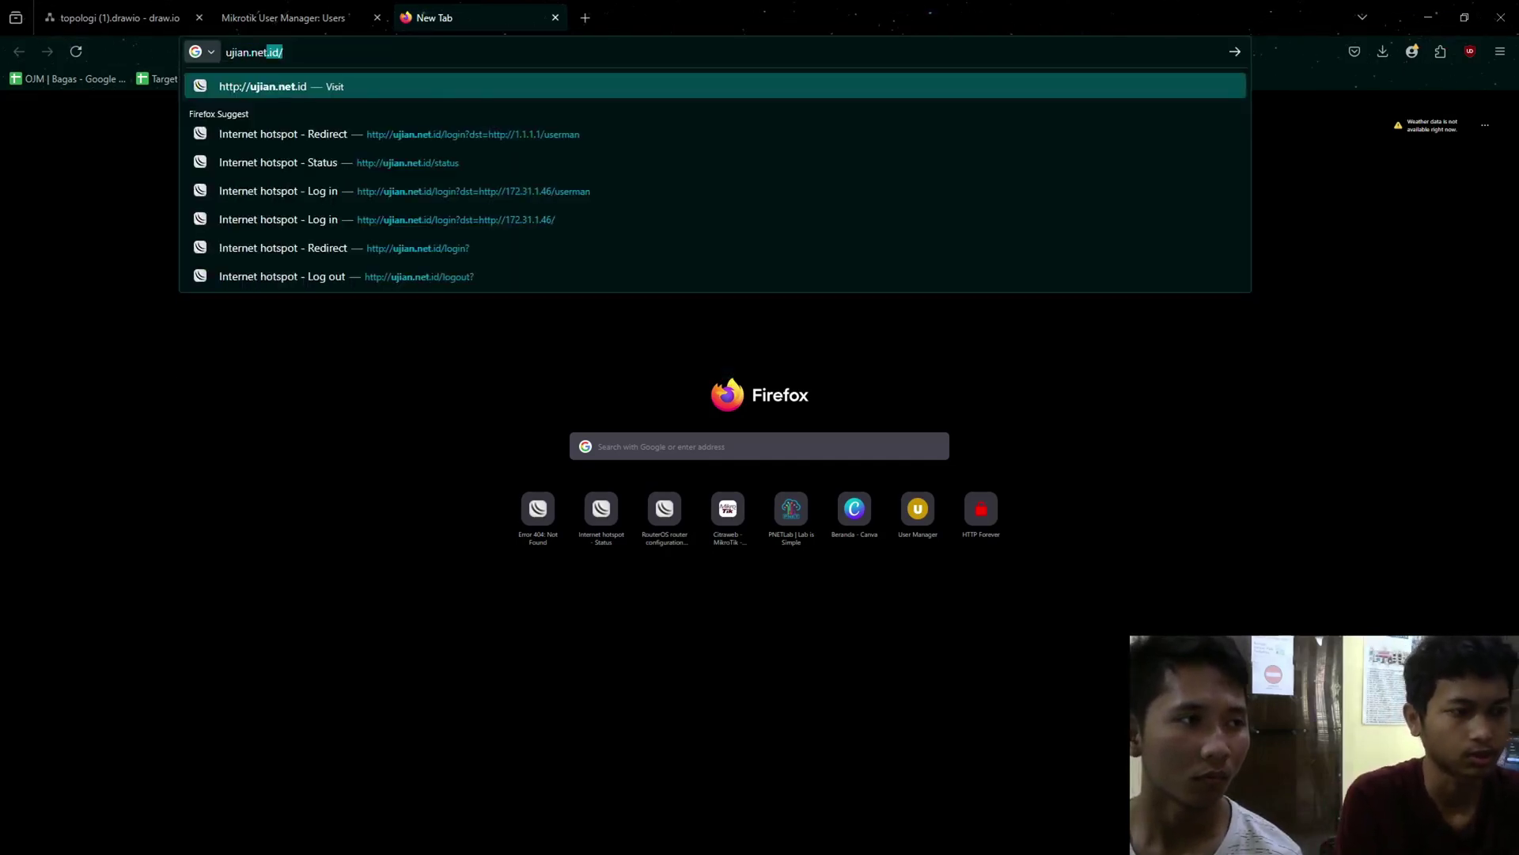
pyautogui.press('Return')
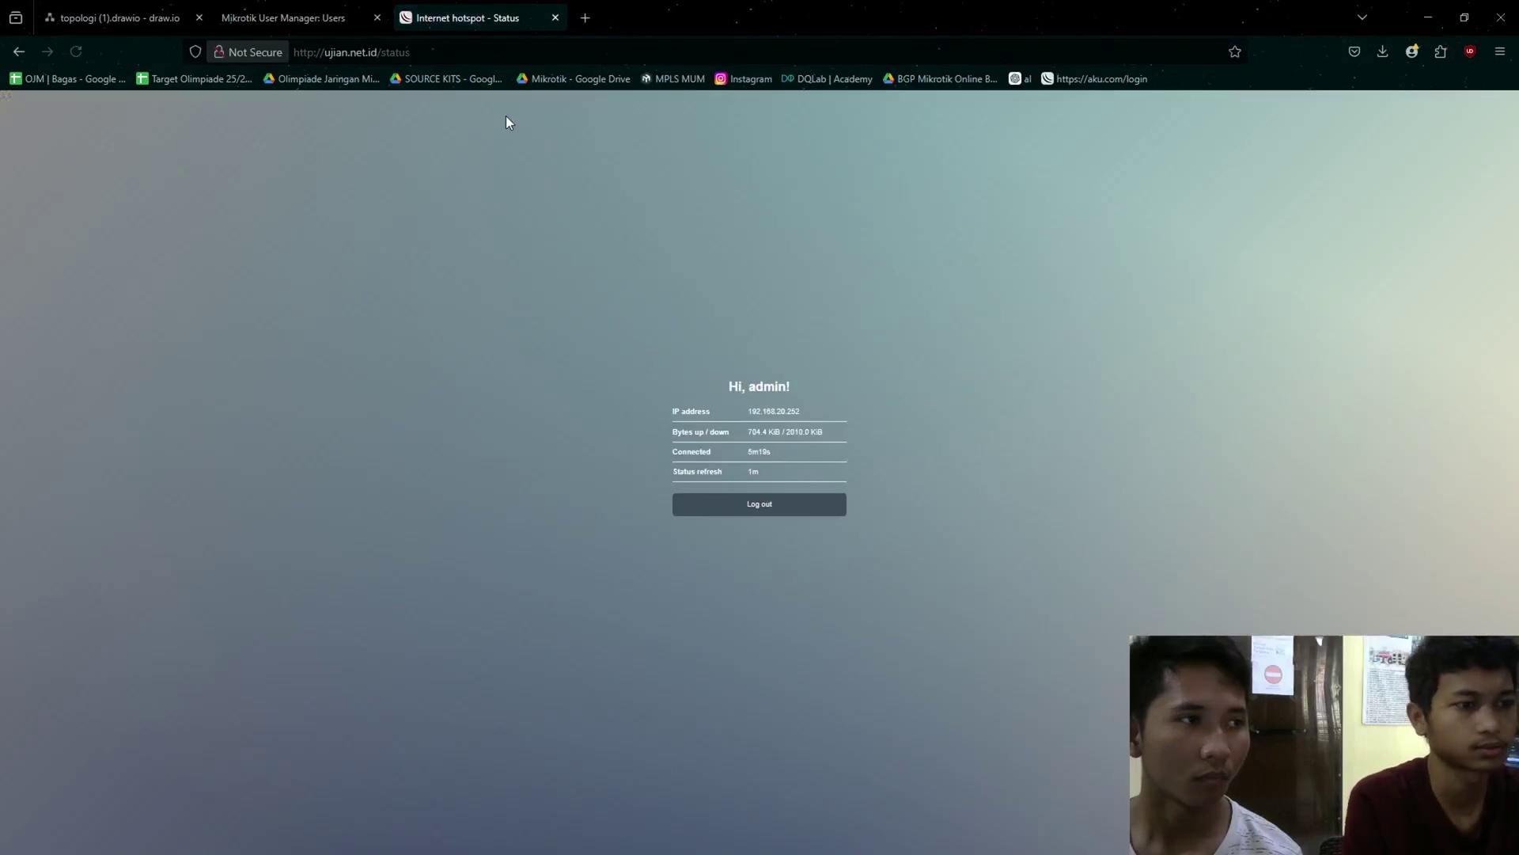
pyautogui.click(763, 512)
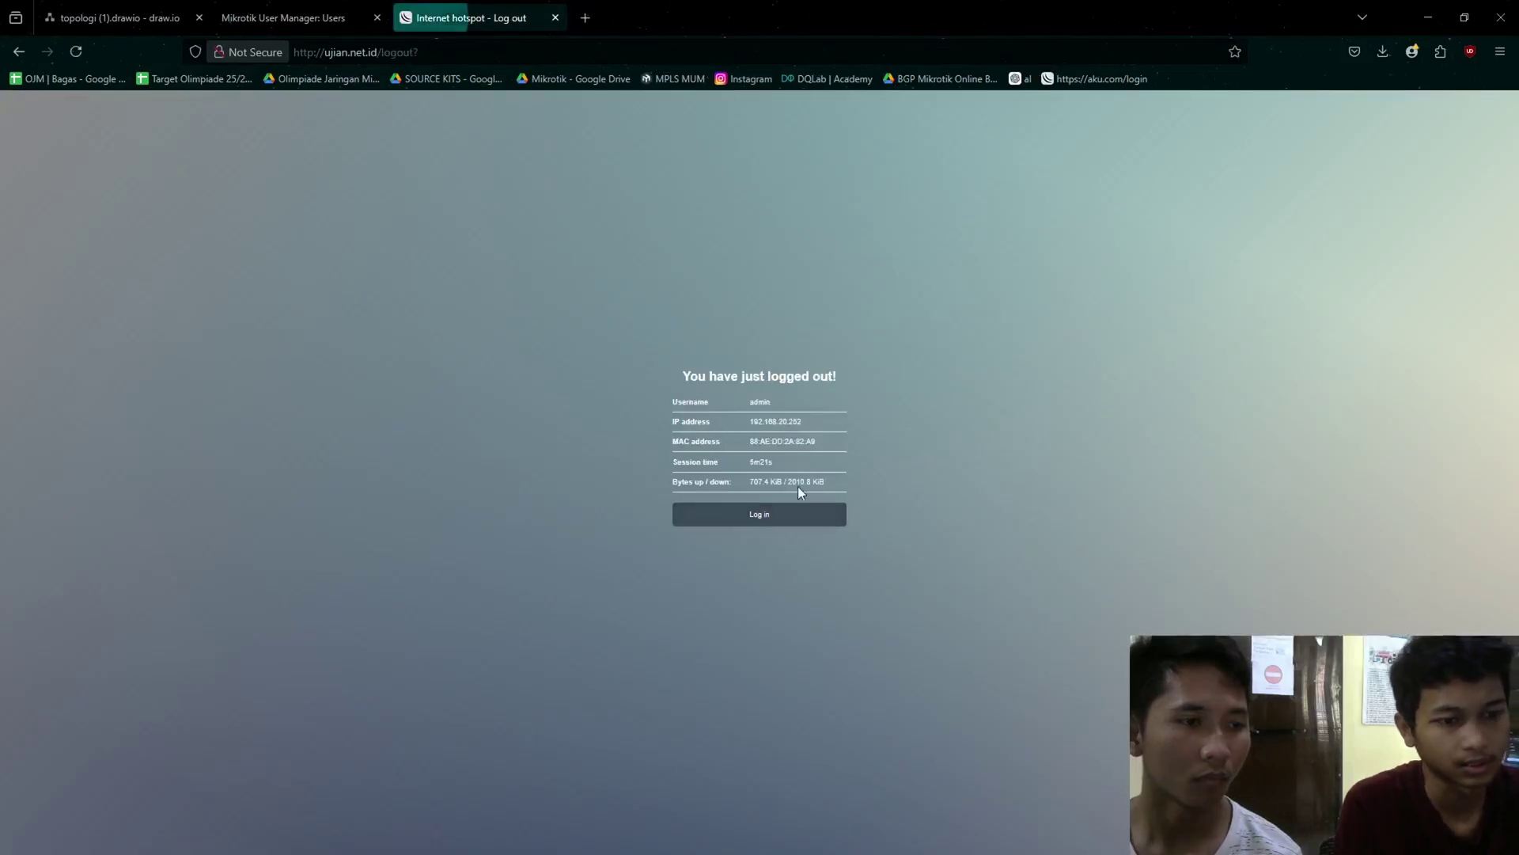
pyautogui.click(776, 526)
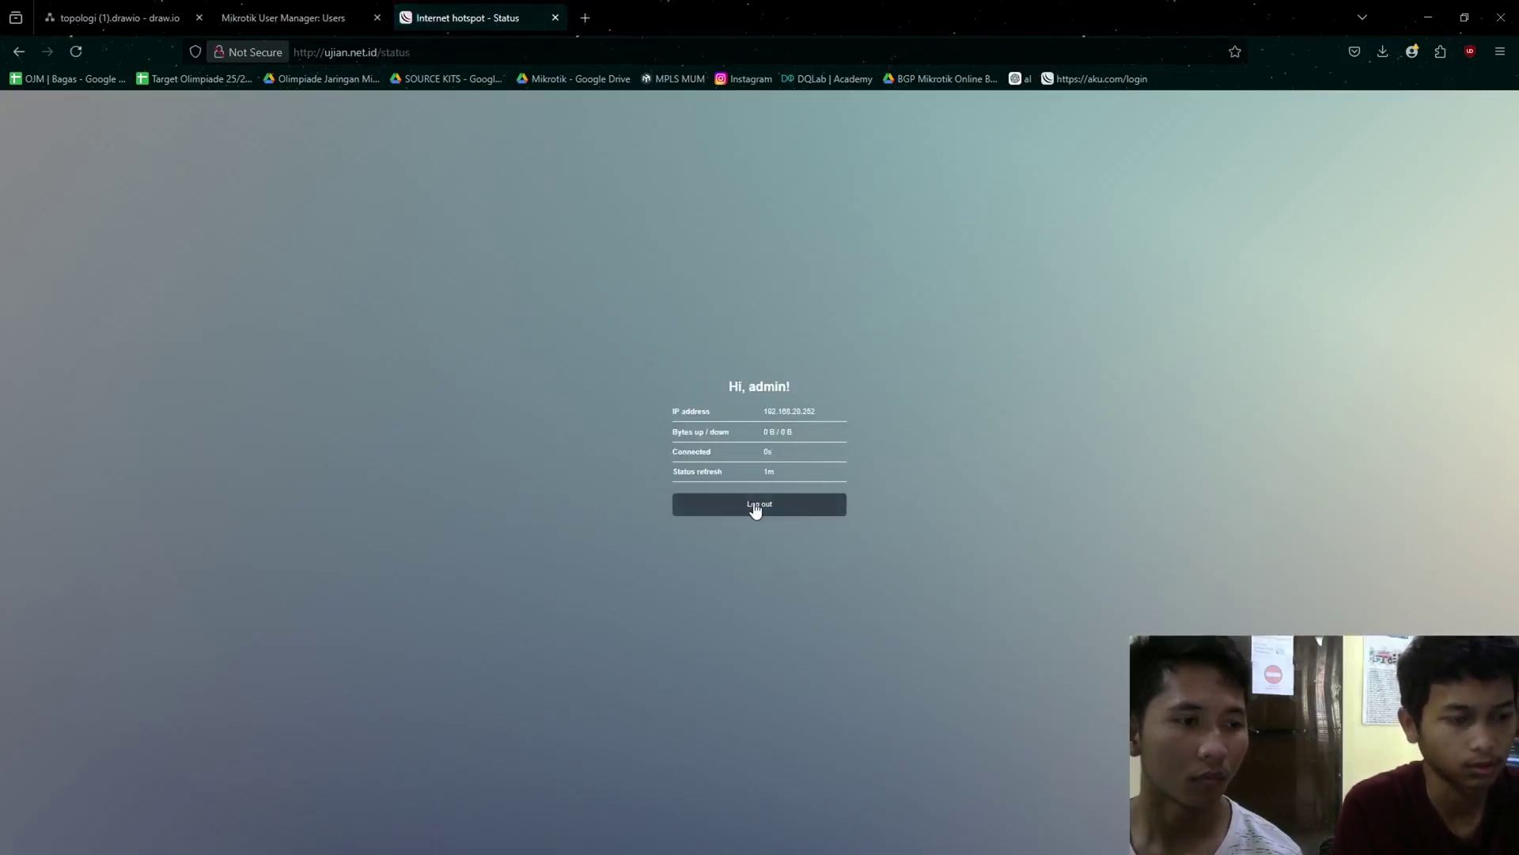
pyautogui.hotkey('alt', 'Tab')
pyautogui.click(424, 238)
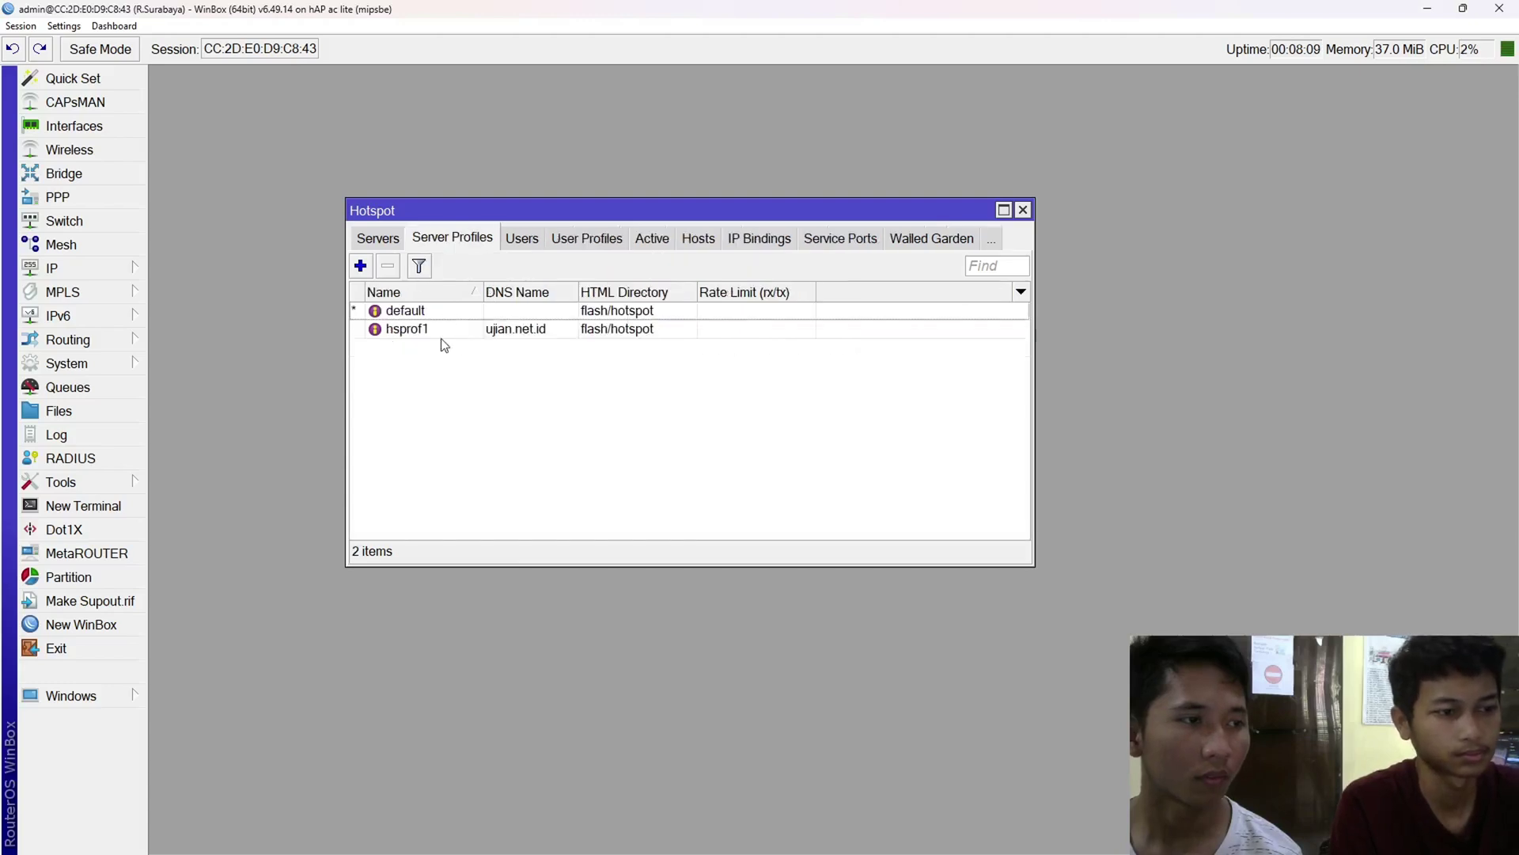
# - Turn off Cookie login on the hsprof1 server profile and apply it
pyautogui.doubleClick(473, 332)
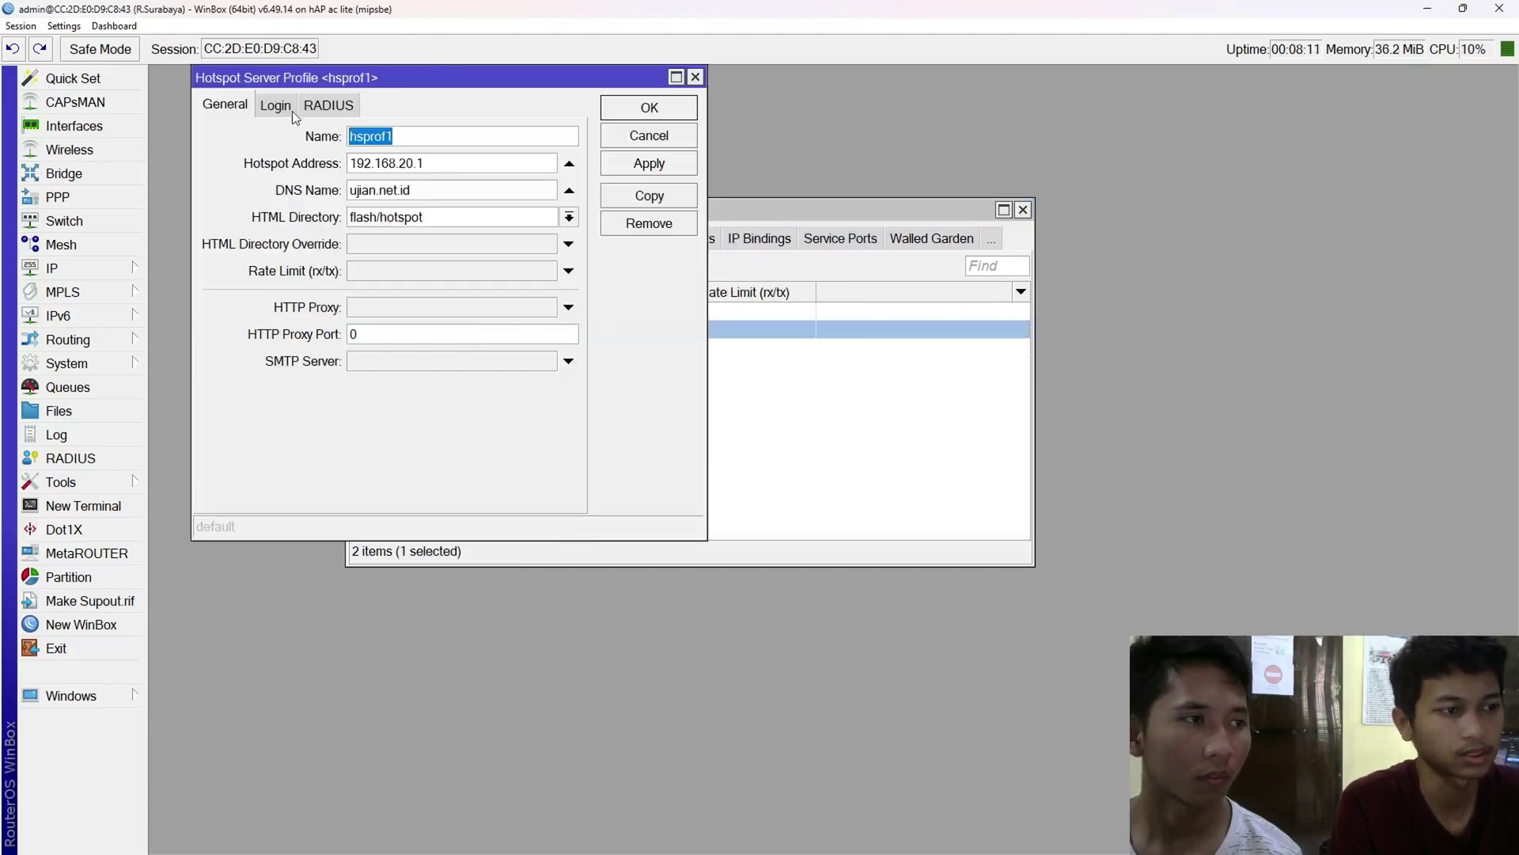
pyautogui.click(275, 106)
pyautogui.click(459, 139)
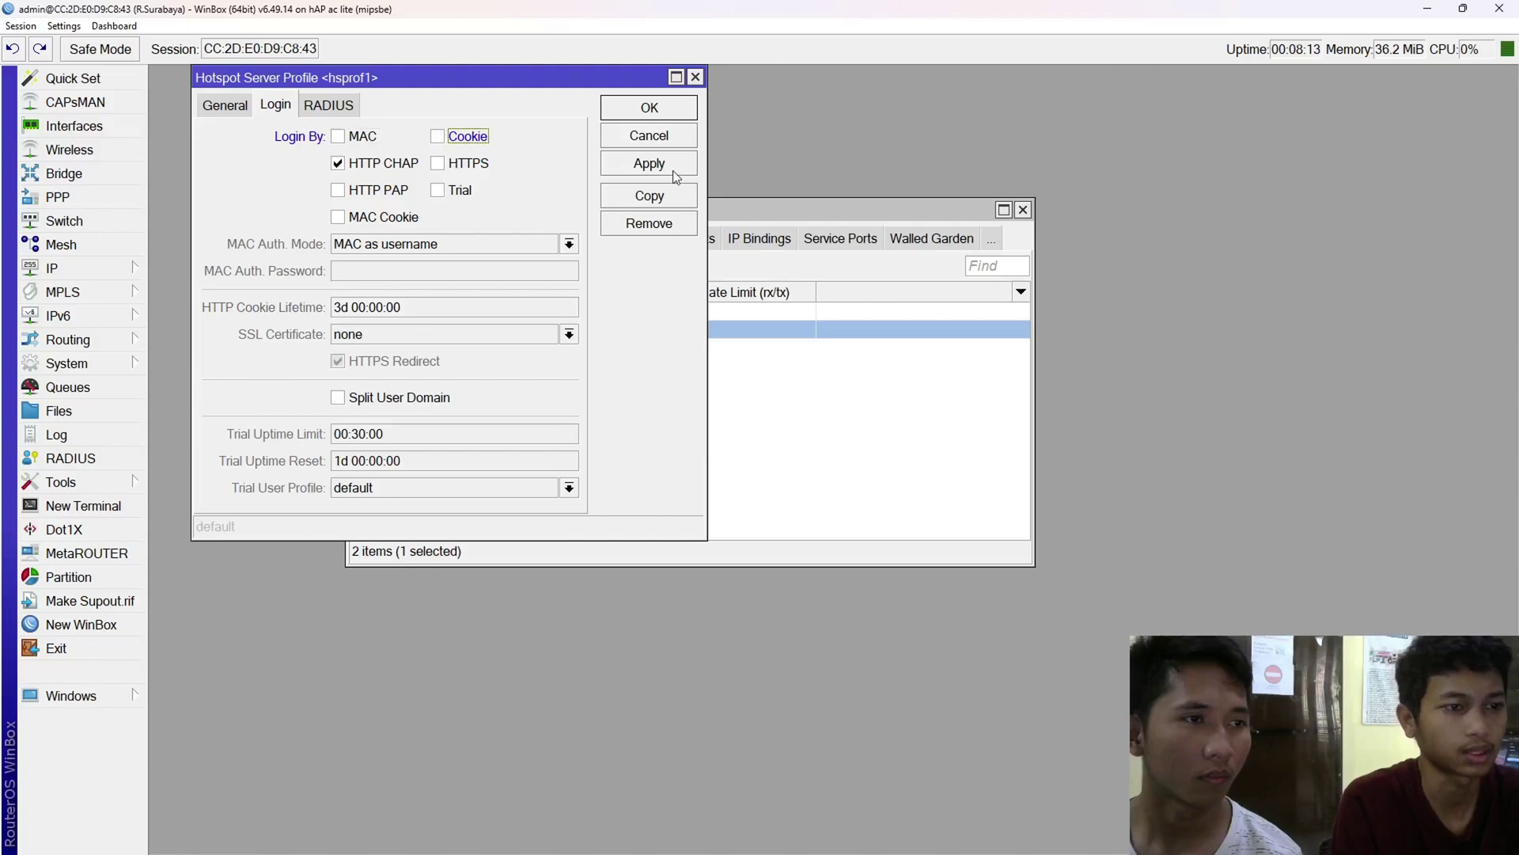
pyautogui.click(673, 141)
pyautogui.doubleClick(410, 330)
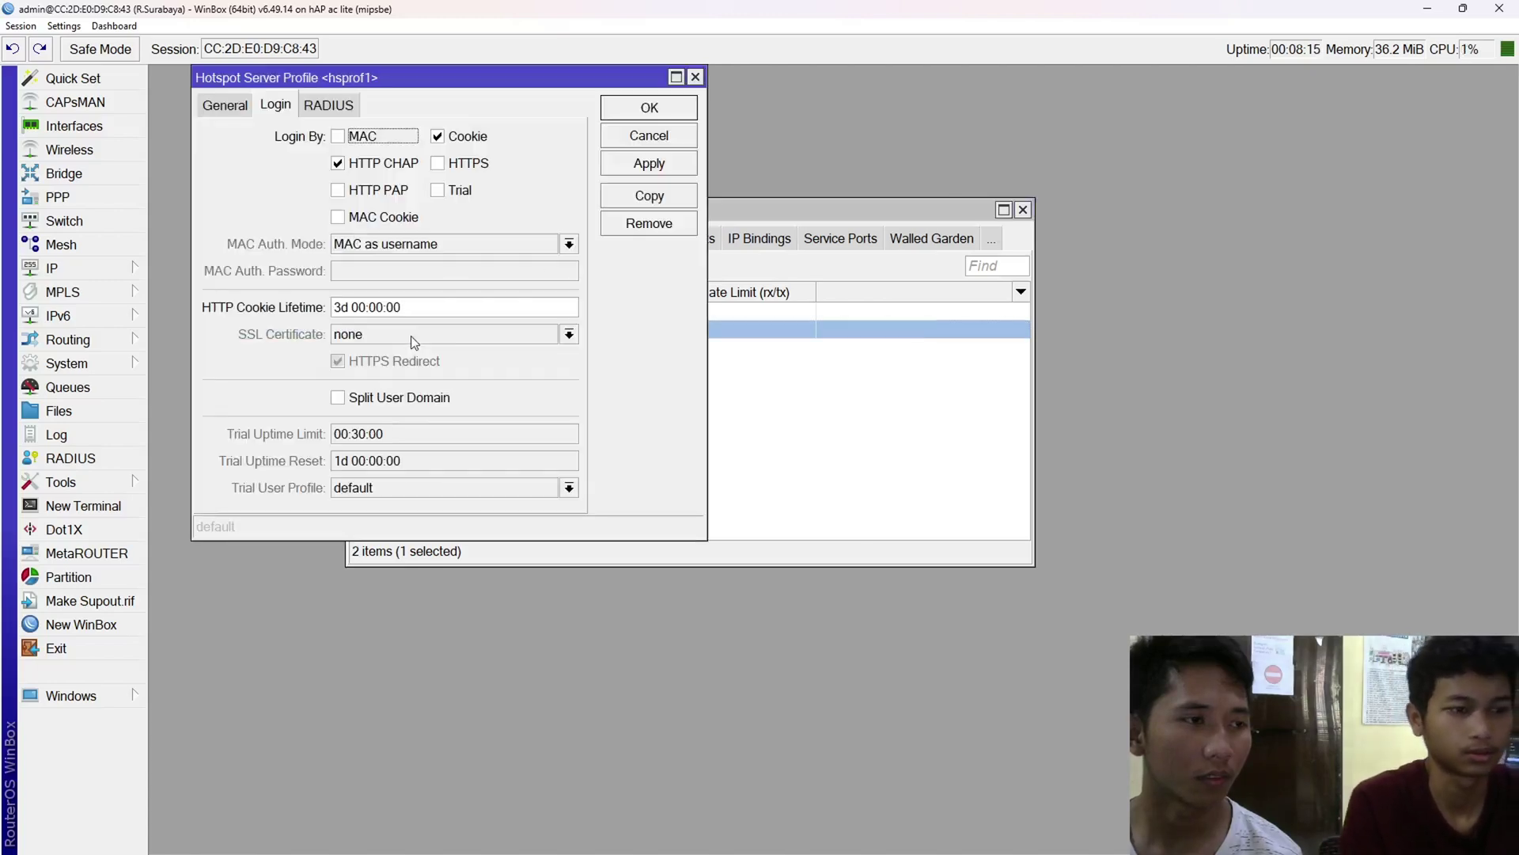
pyautogui.click(458, 136)
pyautogui.click(637, 164)
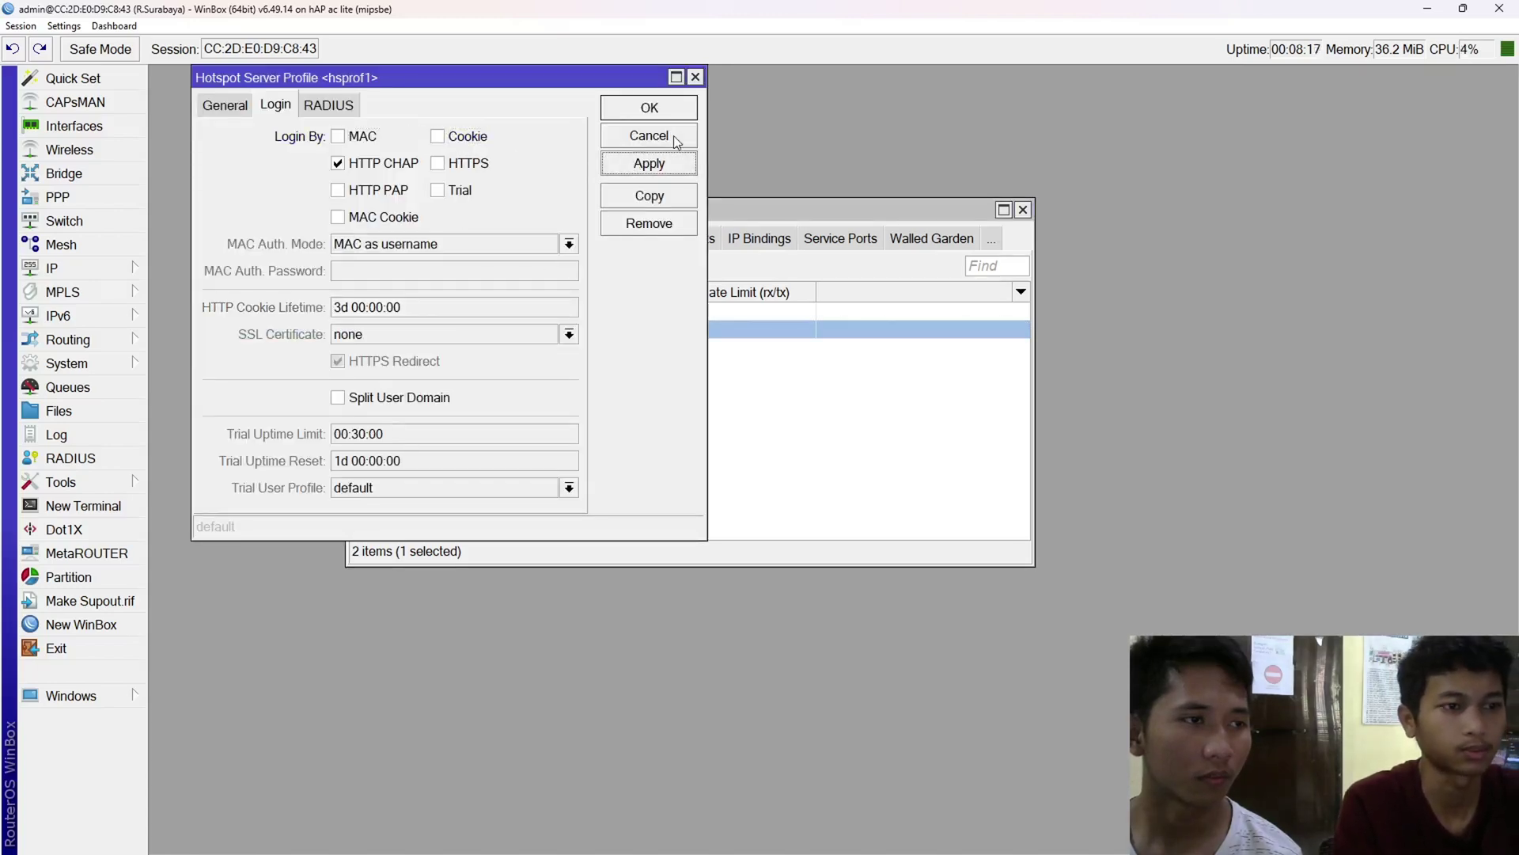
pyautogui.click(649, 136)
# - Delete admin's stored cookie from the hotspot Cookies list
pyautogui.click(978, 238)
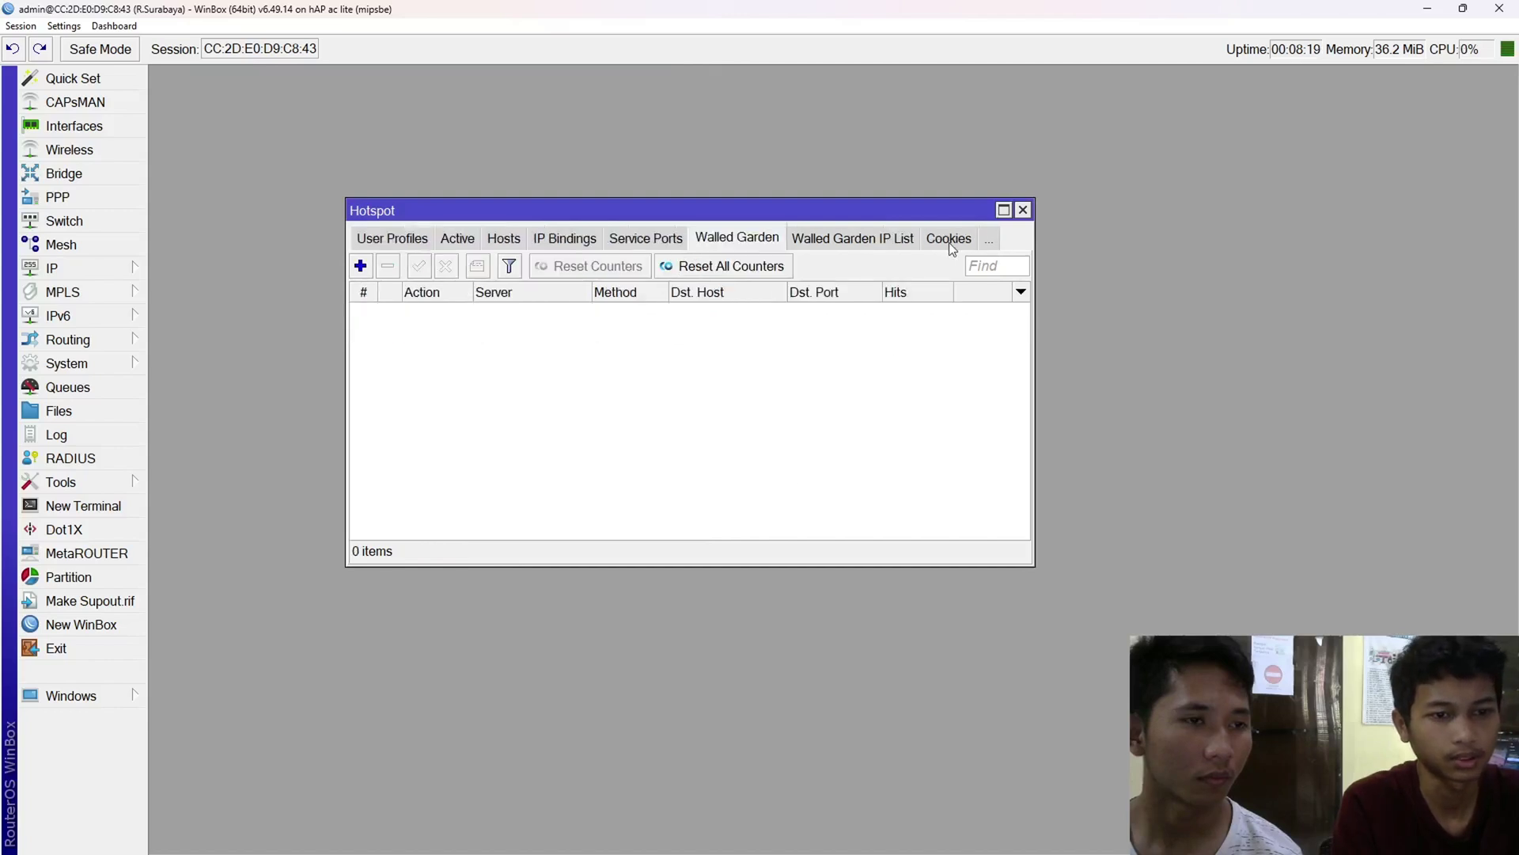
pyautogui.click(948, 239)
pyautogui.click(407, 311)
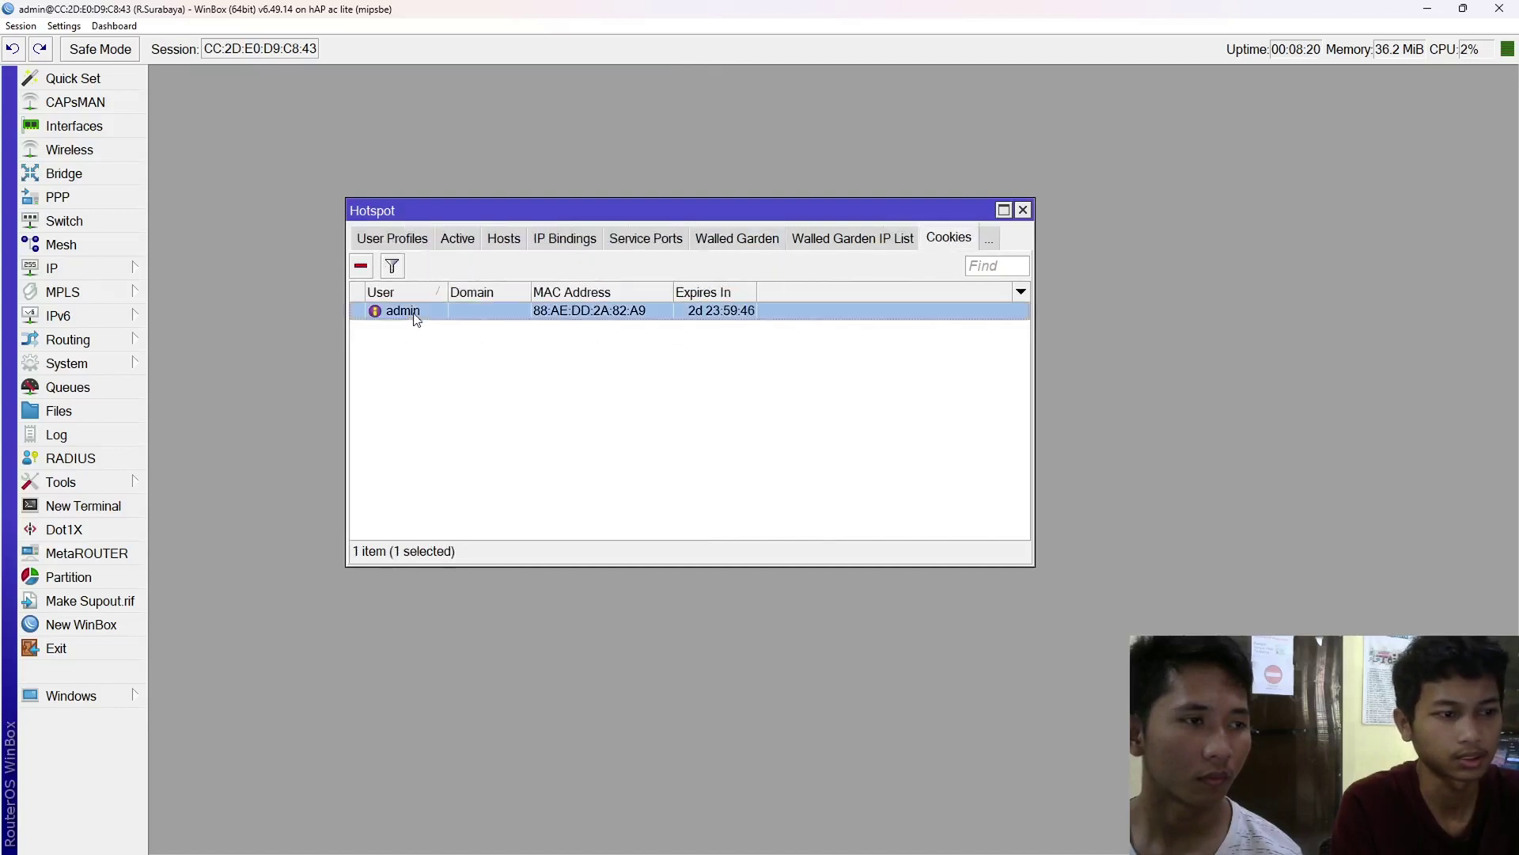
pyautogui.click(360, 267)
# - Log the admin out of the ujian.net.id hotspot and enter username pe6
pyautogui.hotkey('alt', 'Tab')
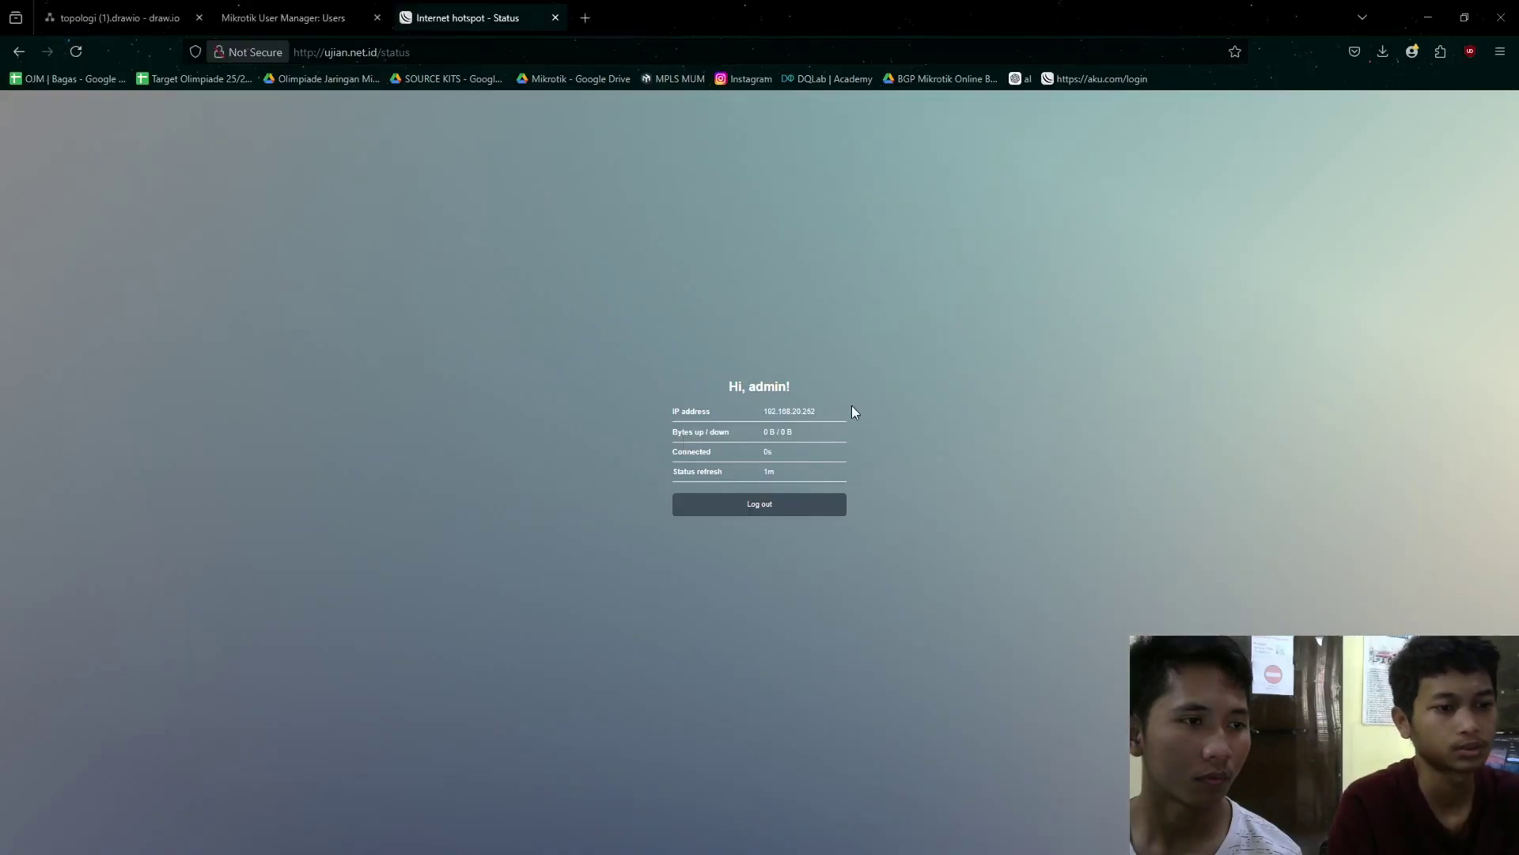
pyautogui.click(762, 498)
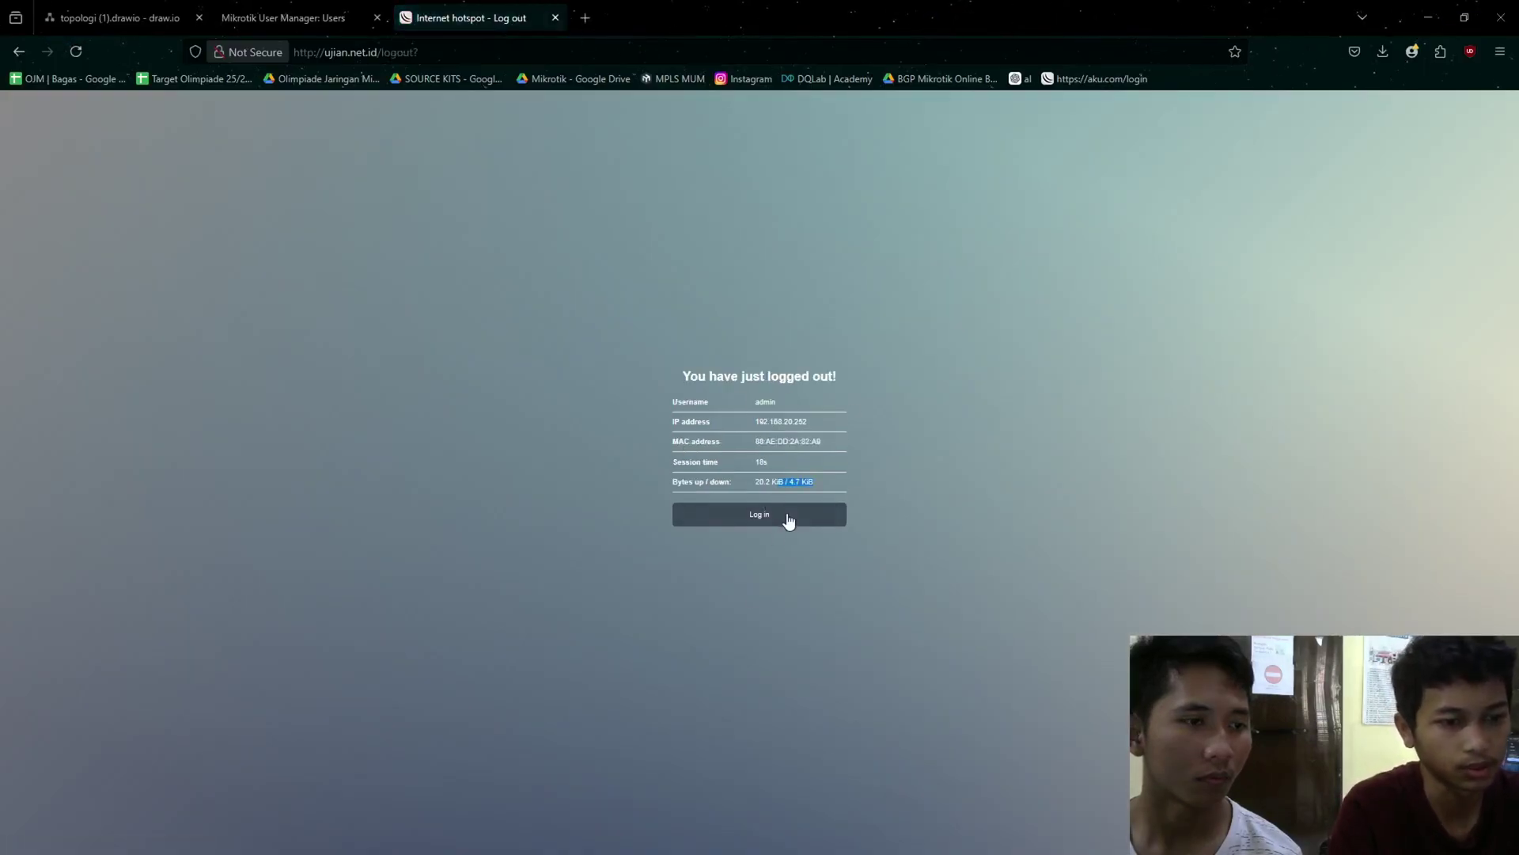
pyautogui.click(783, 516)
pyautogui.click(728, 427)
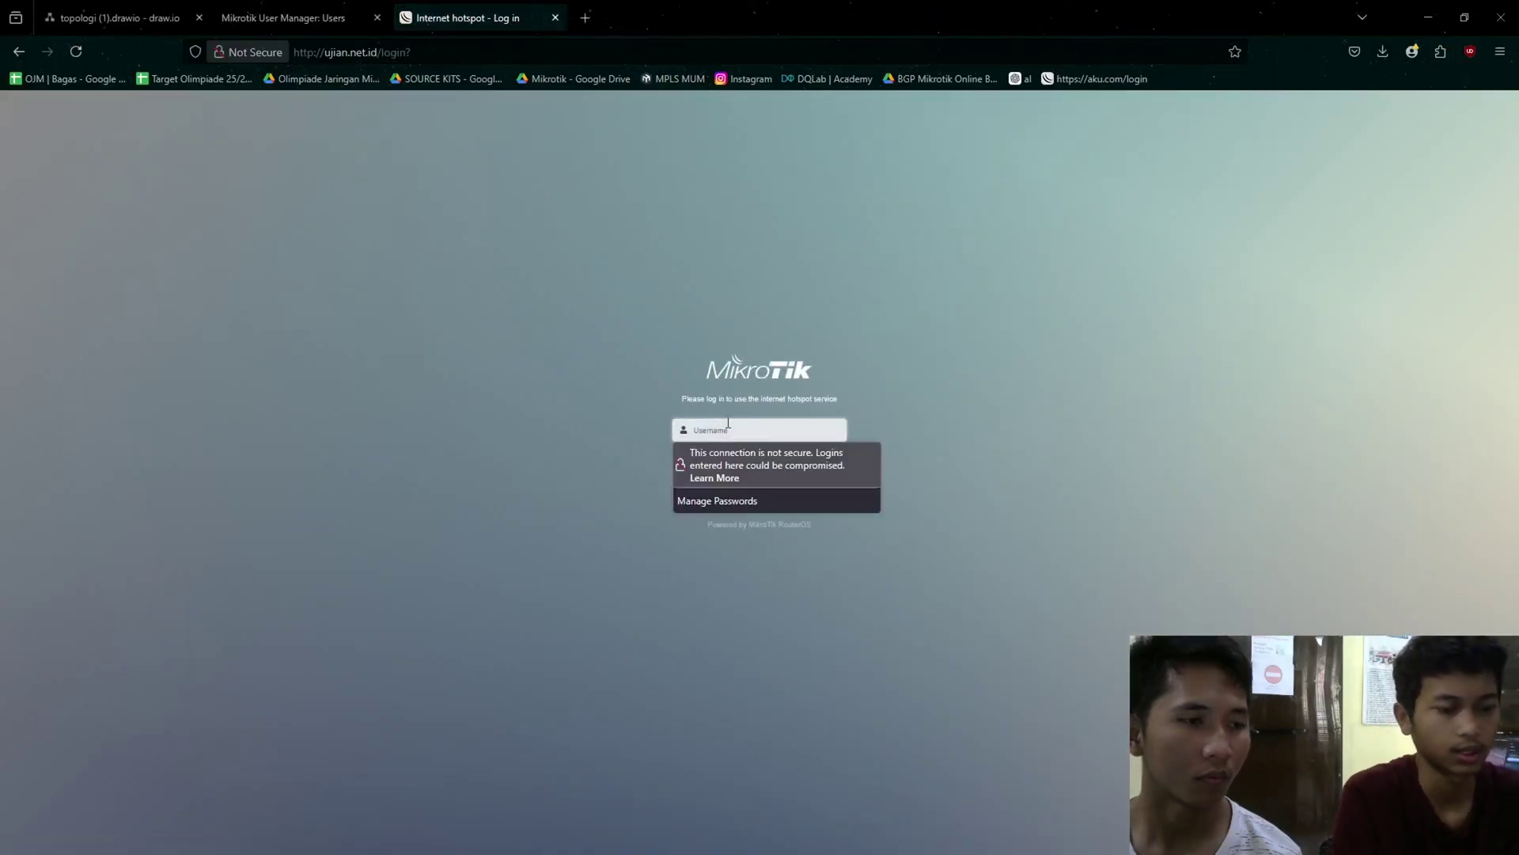
pyautogui.write('pe6')
pyautogui.click(542, 300)
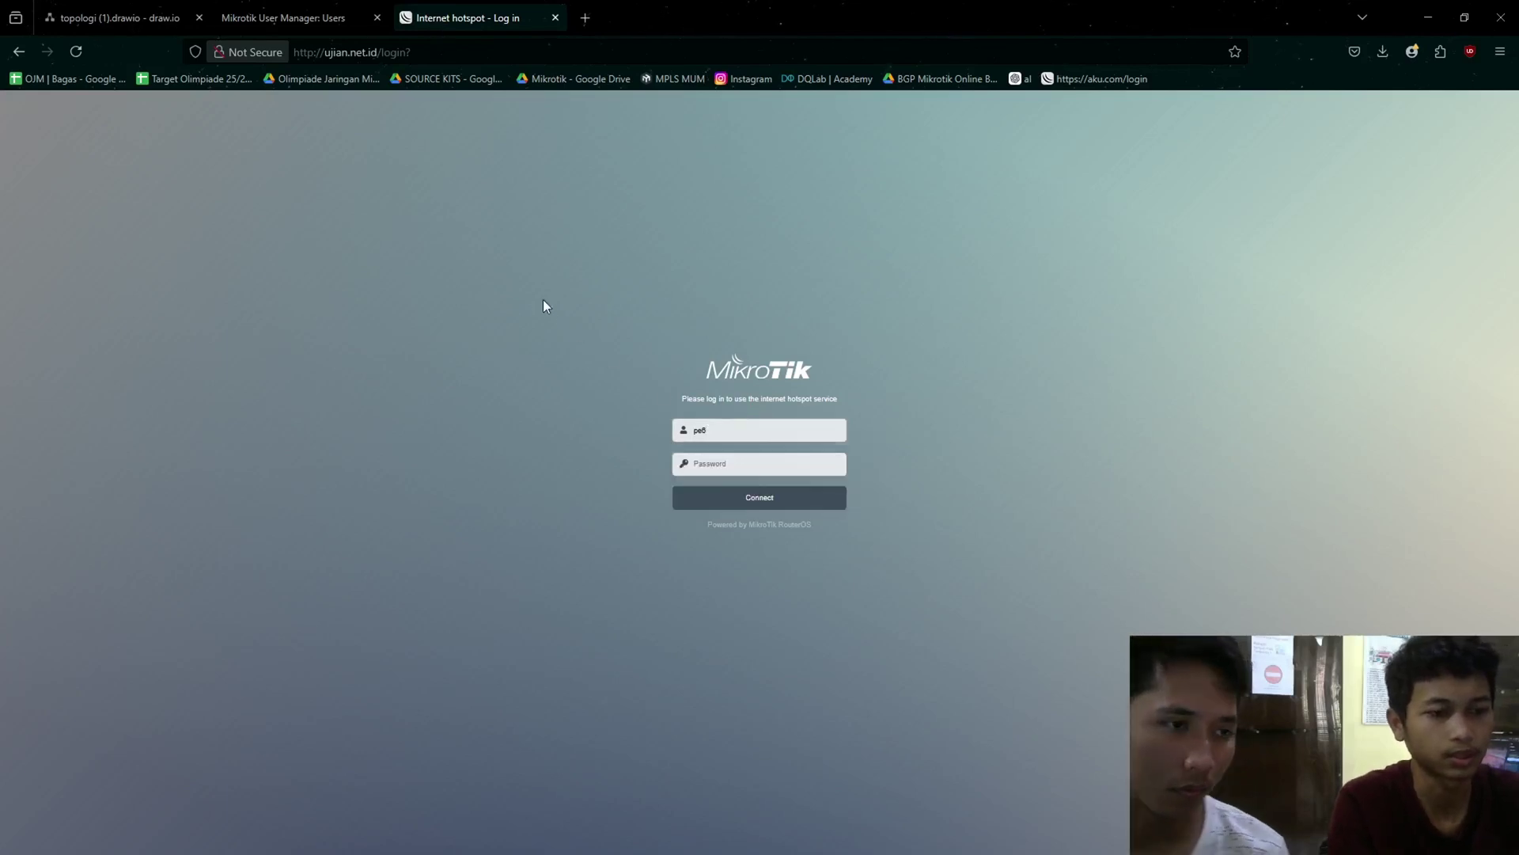
pyautogui.click(765, 459)
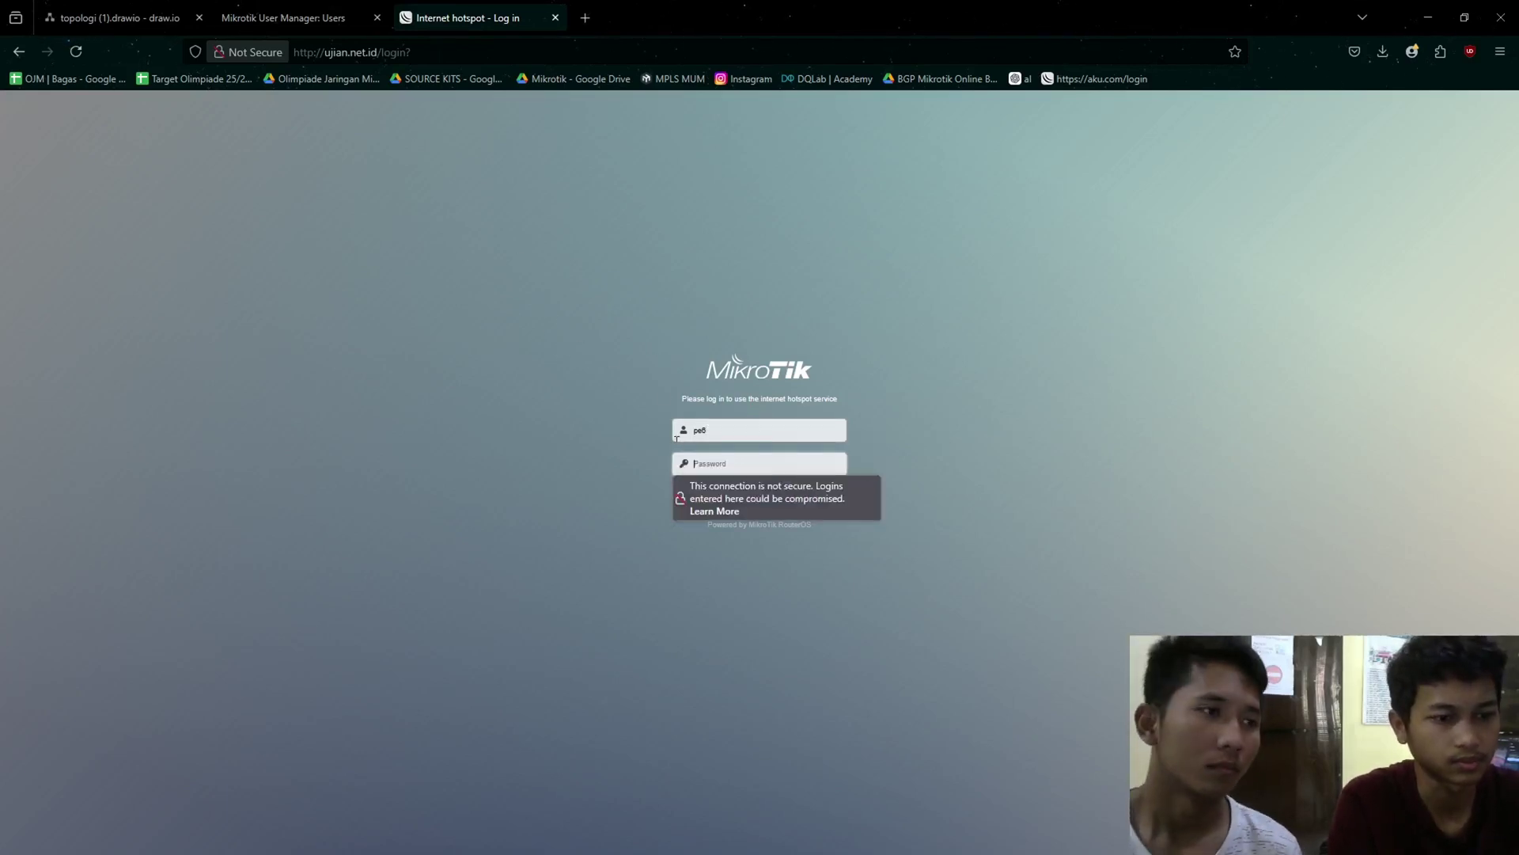
# - Copy pe6's password from User Manager into the login form and submit it
pyautogui.click(284, 17)
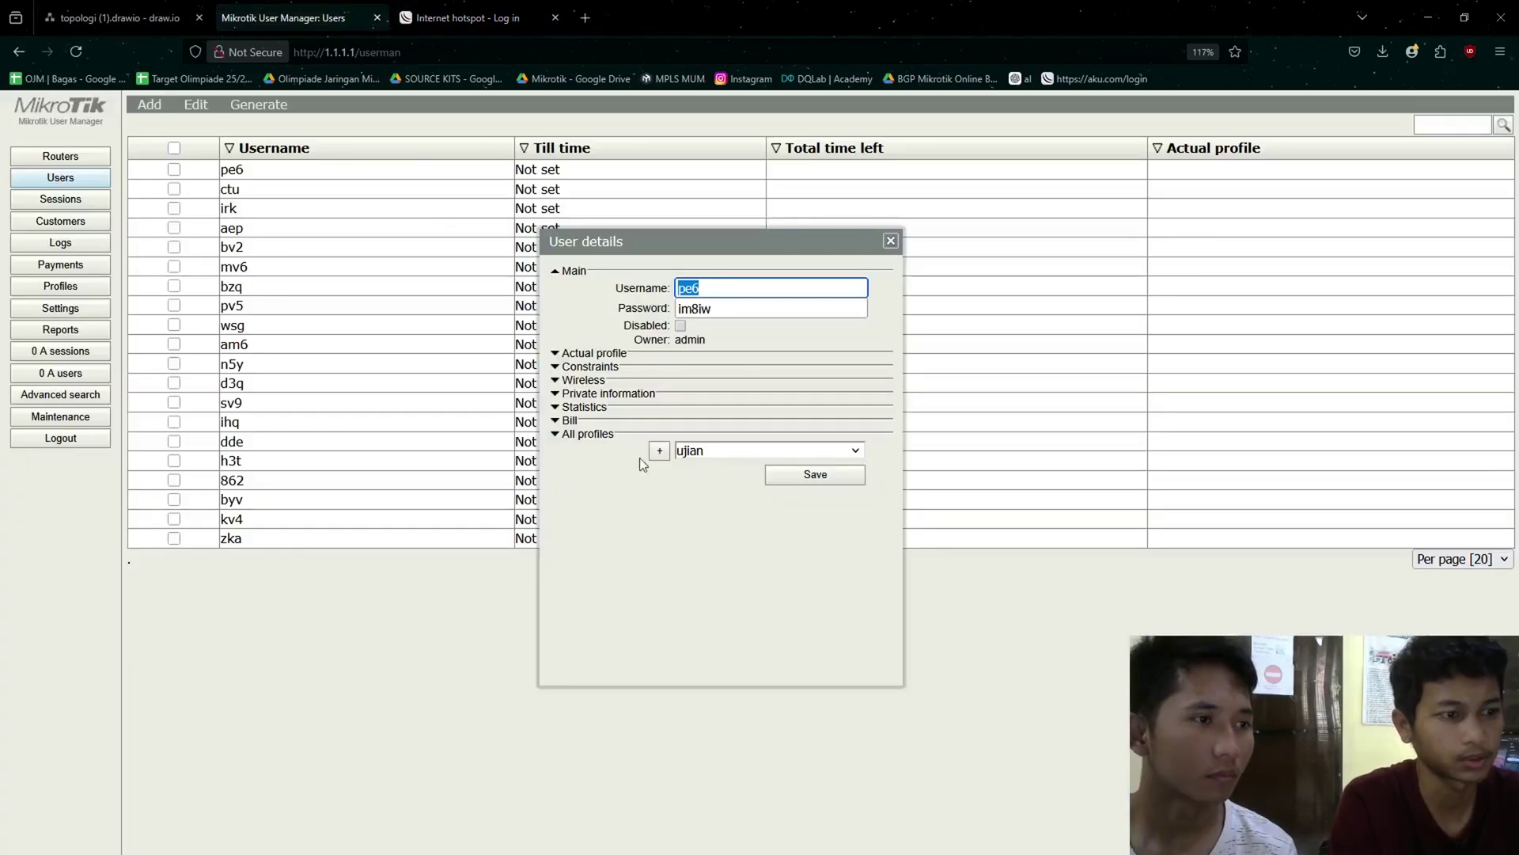
pyautogui.click(733, 301)
pyautogui.hotkey('ctrl', 'a')
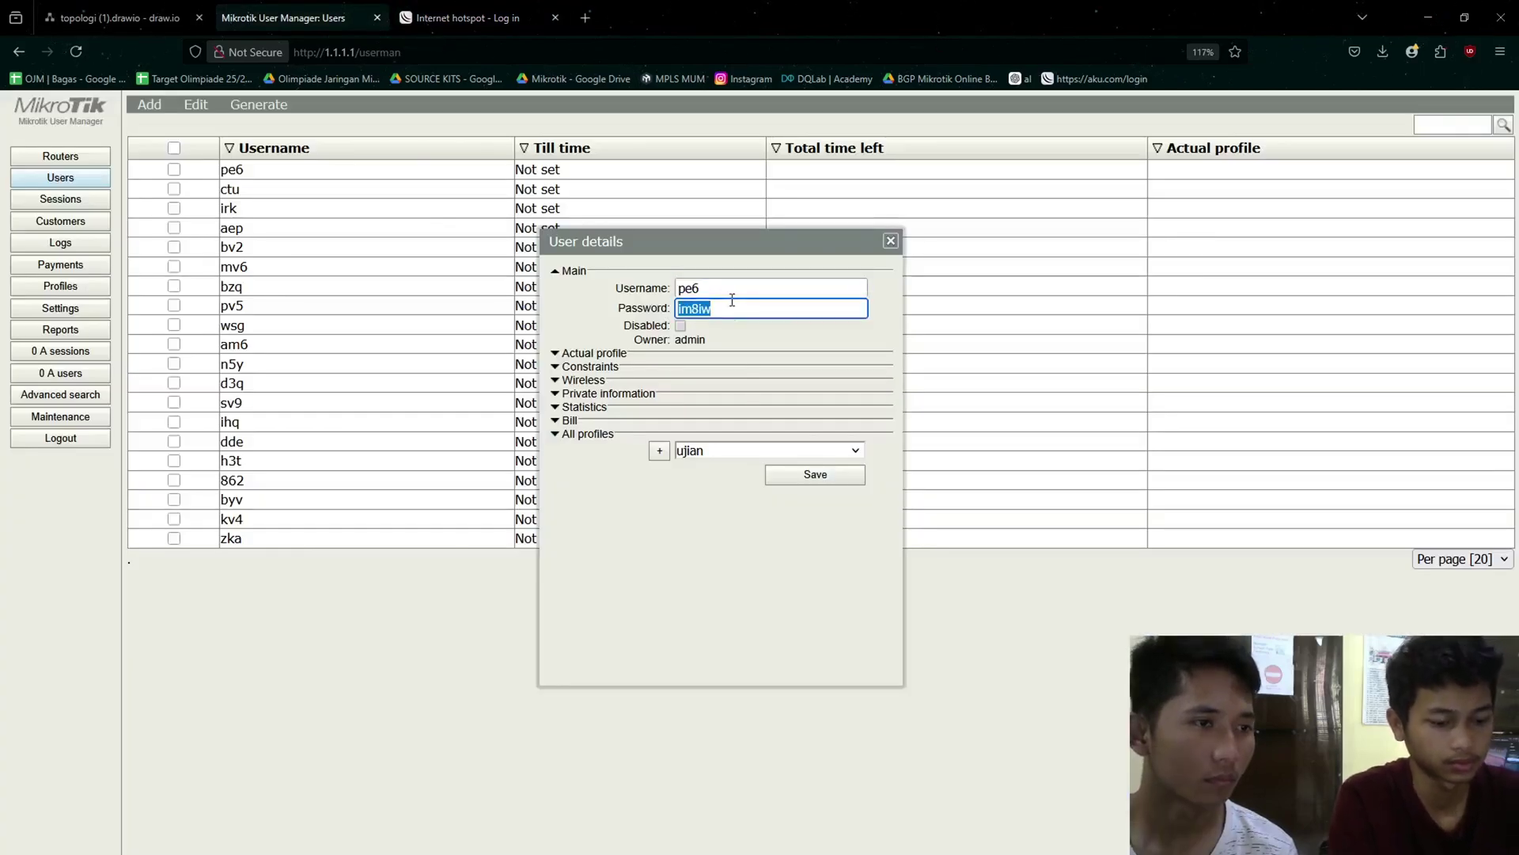
pyautogui.click(743, 554)
pyautogui.click(498, 19)
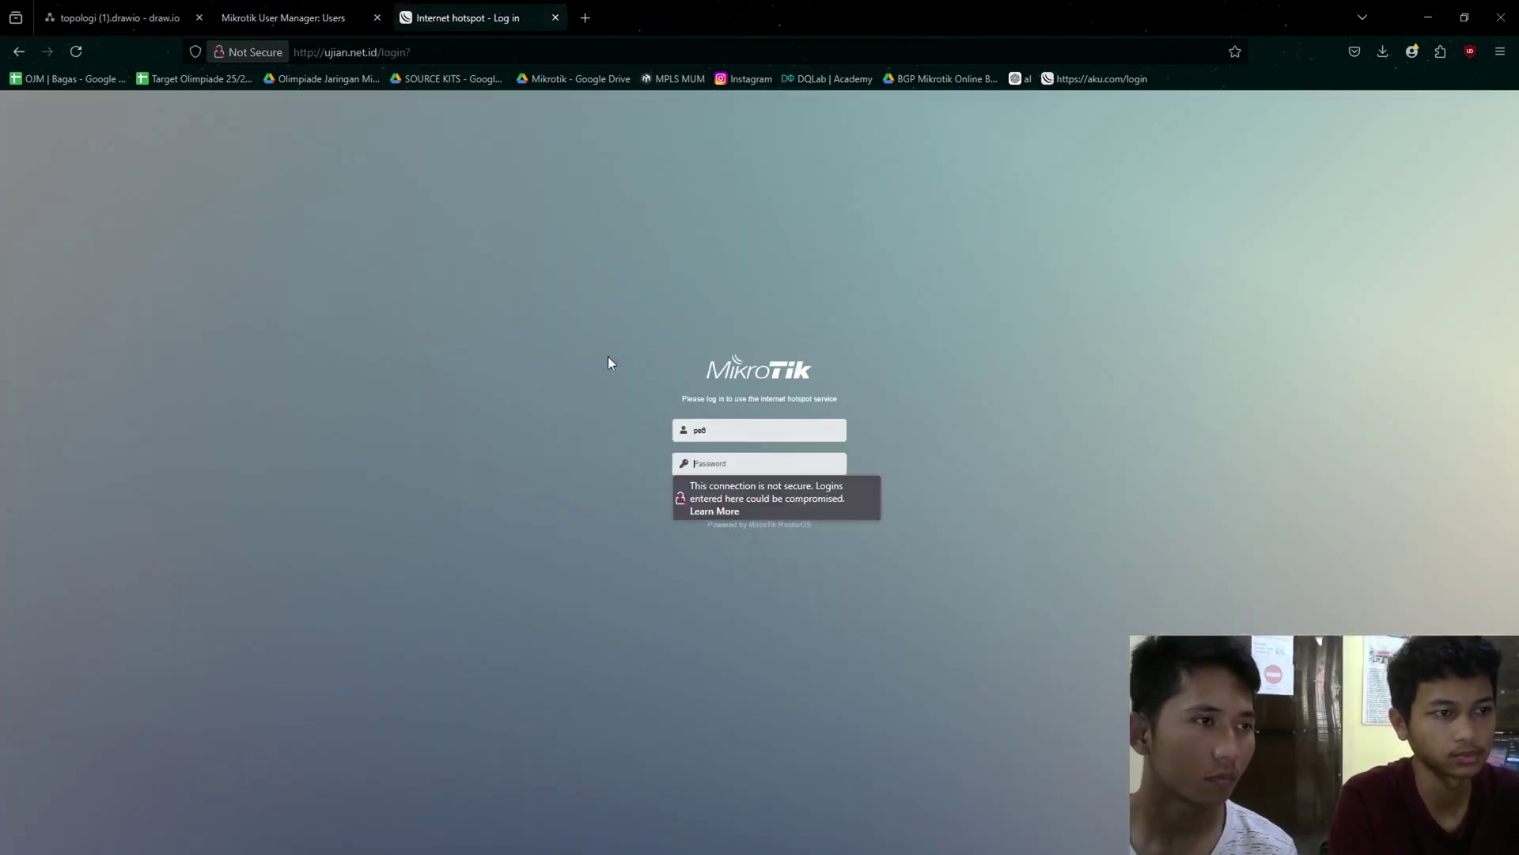
pyautogui.click(745, 465)
pyautogui.hotkey('ctrl', 'v')
pyautogui.click(639, 572)
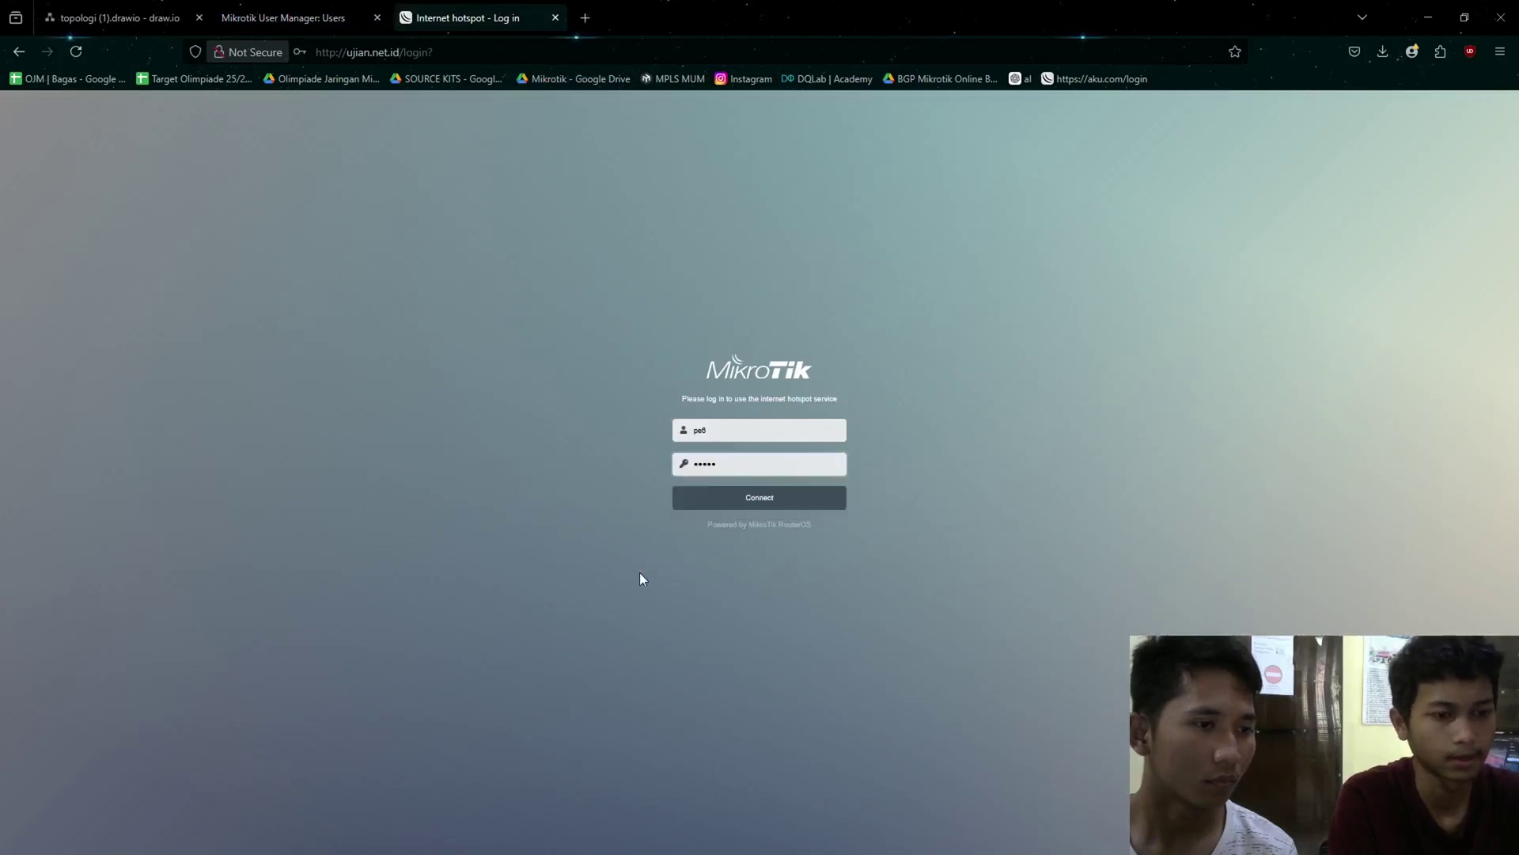
pyautogui.click(759, 500)
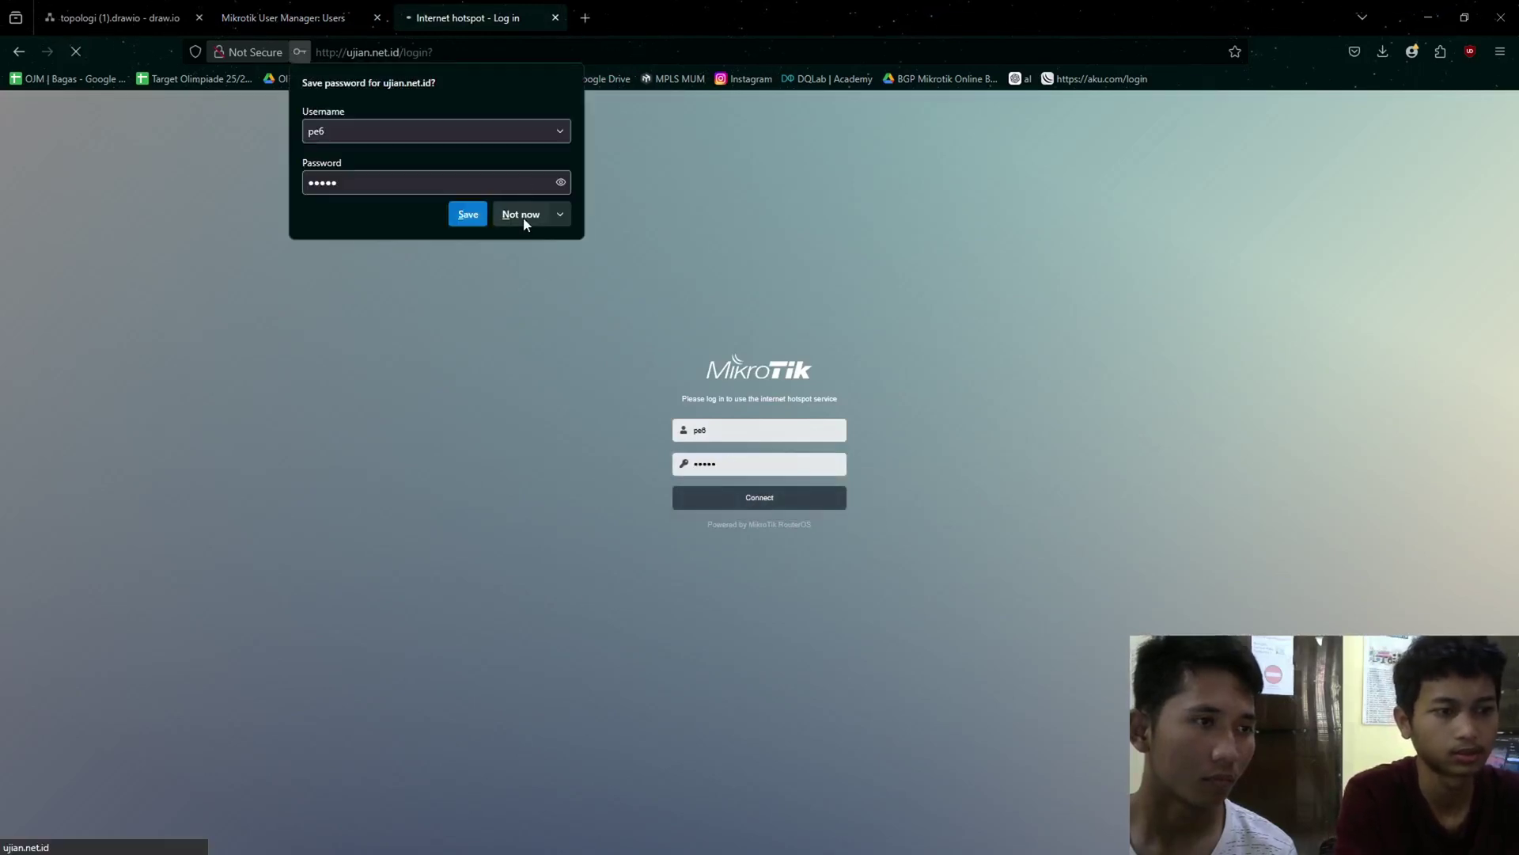
pyautogui.click(522, 216)
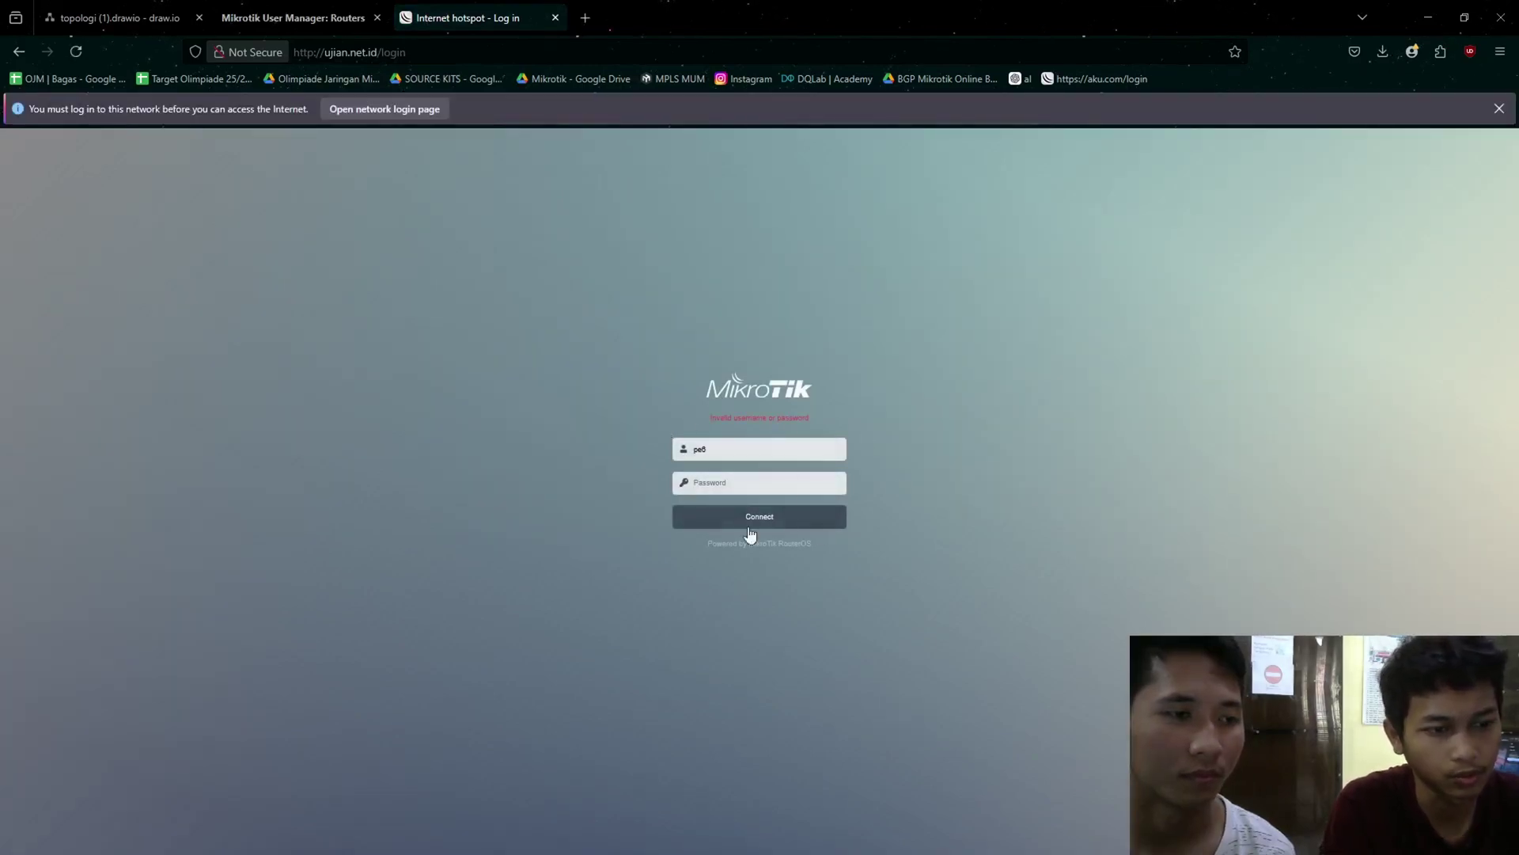
# - Inspect the invalid username or password error, then return to WinBox
pyautogui.scroll(2, 755, 538)
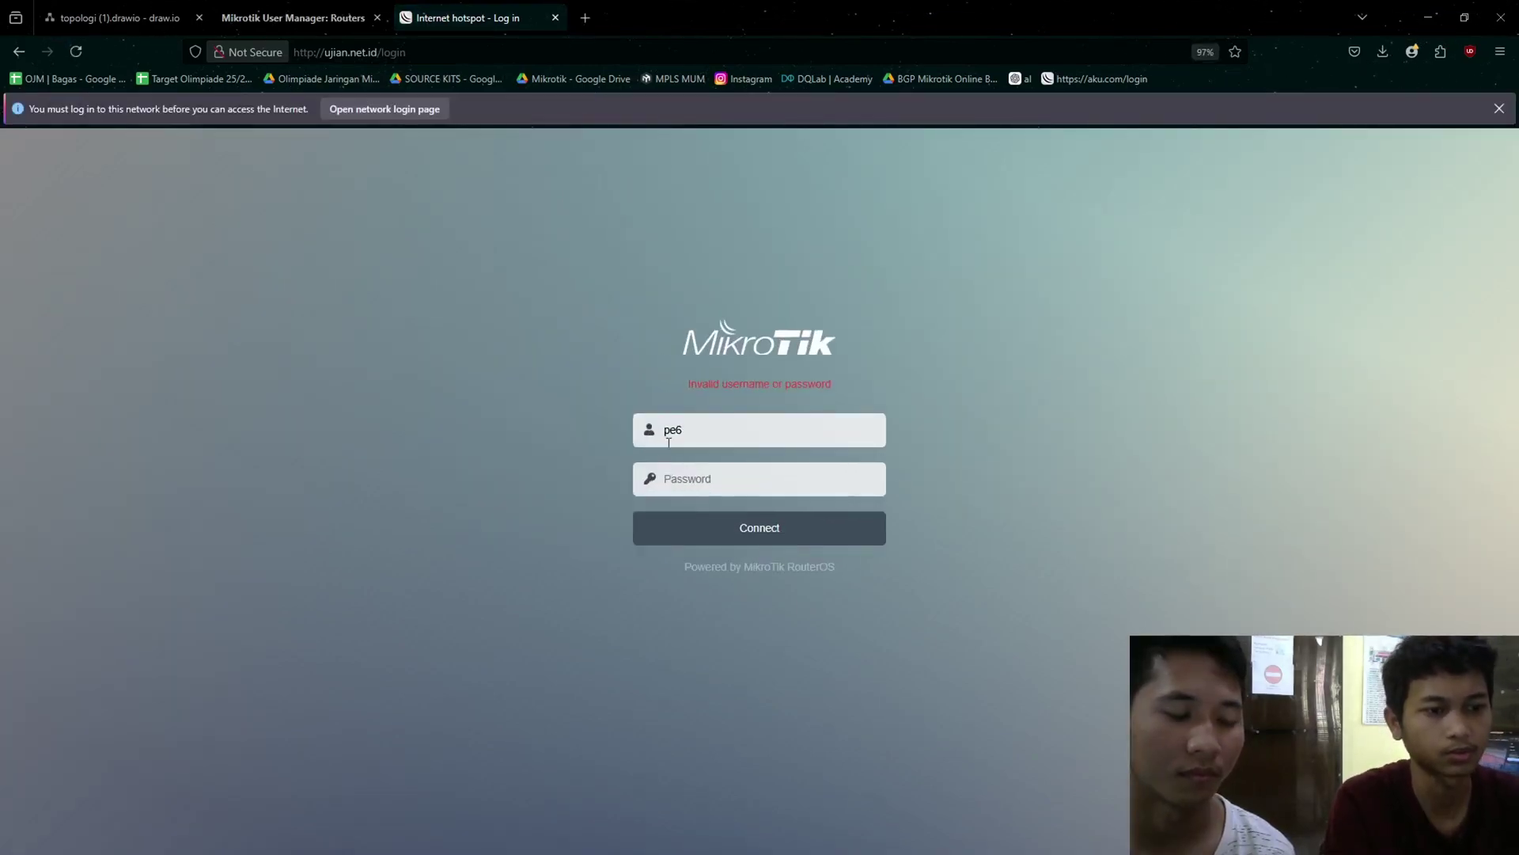
pyautogui.moveTo(645, 392); pyautogui.dragTo(921, 392)
pyautogui.click(916, 397)
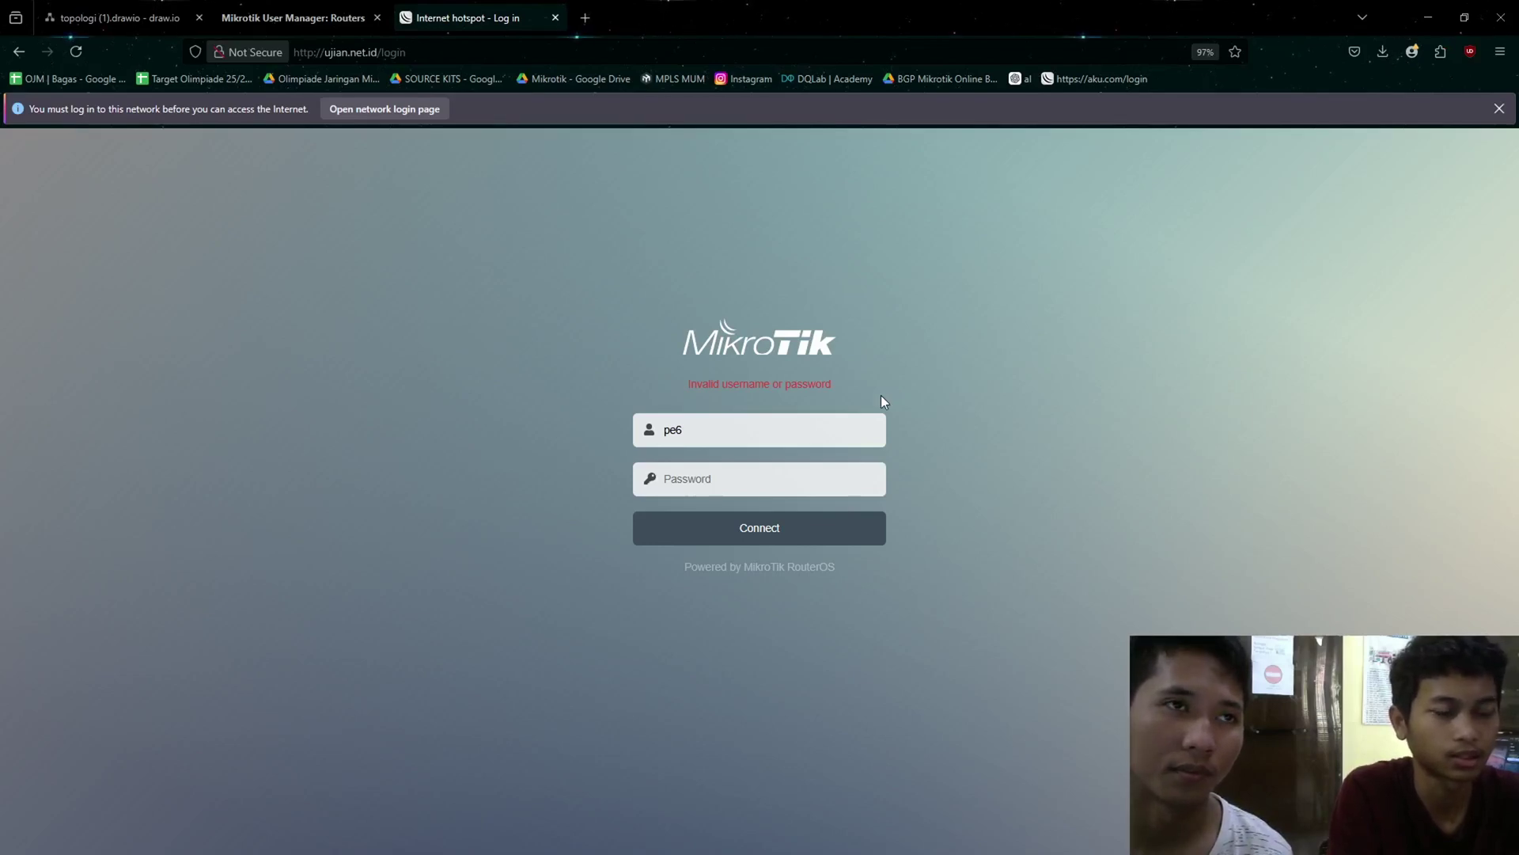
pyautogui.hotkey('alt', 'Tab')
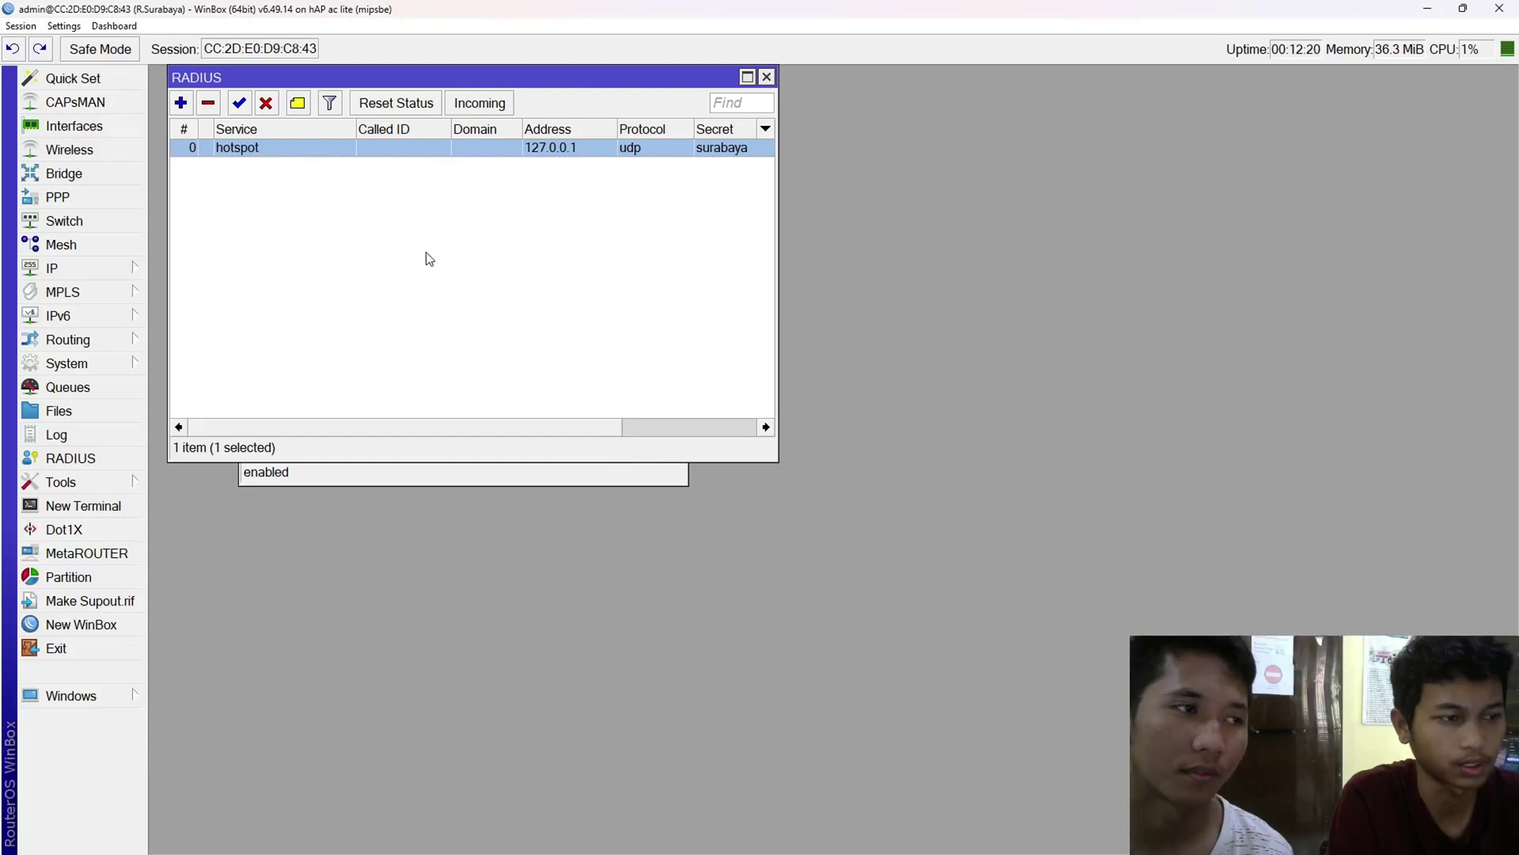
# - Tick Use RADIUS in the hsprof1 hotspot server profile and save it
pyautogui.click(295, 393)
pyautogui.press('Escape')
pyautogui.click(93, 275)
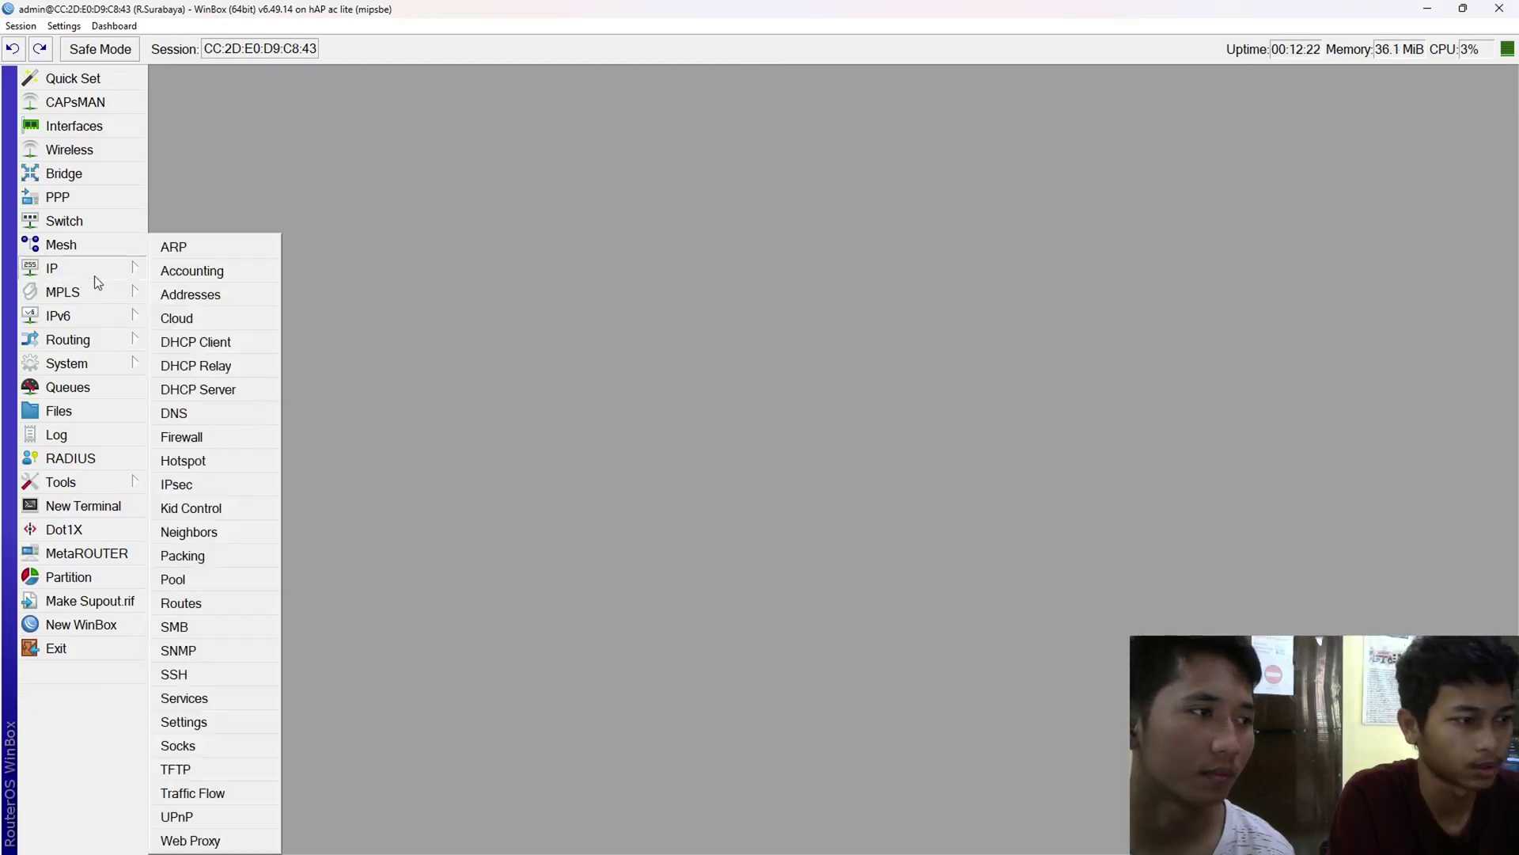
pyautogui.click(238, 457)
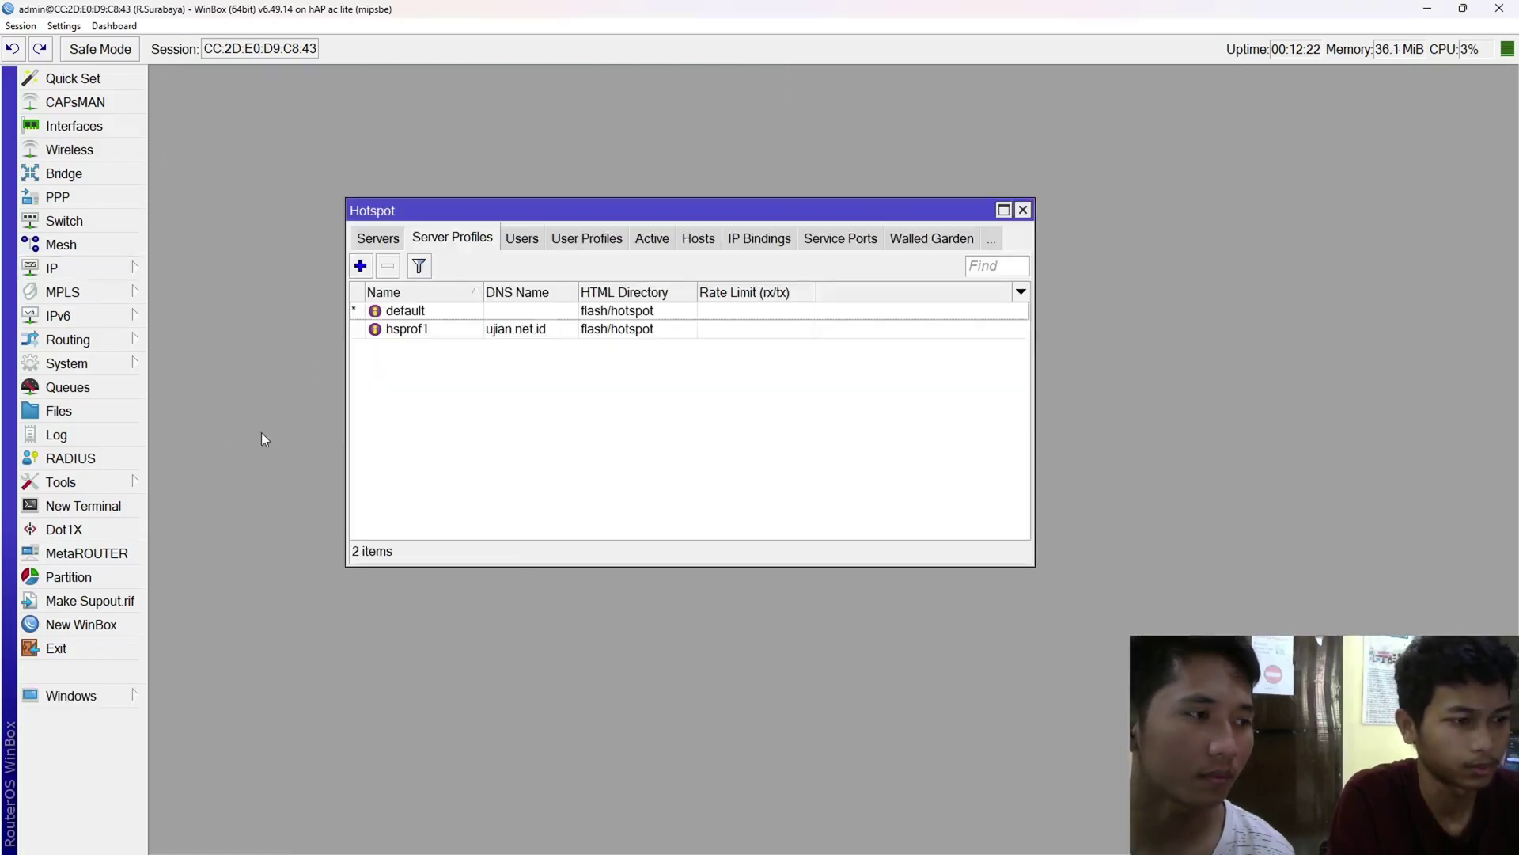
pyautogui.click(462, 317)
pyautogui.doubleClick(447, 329)
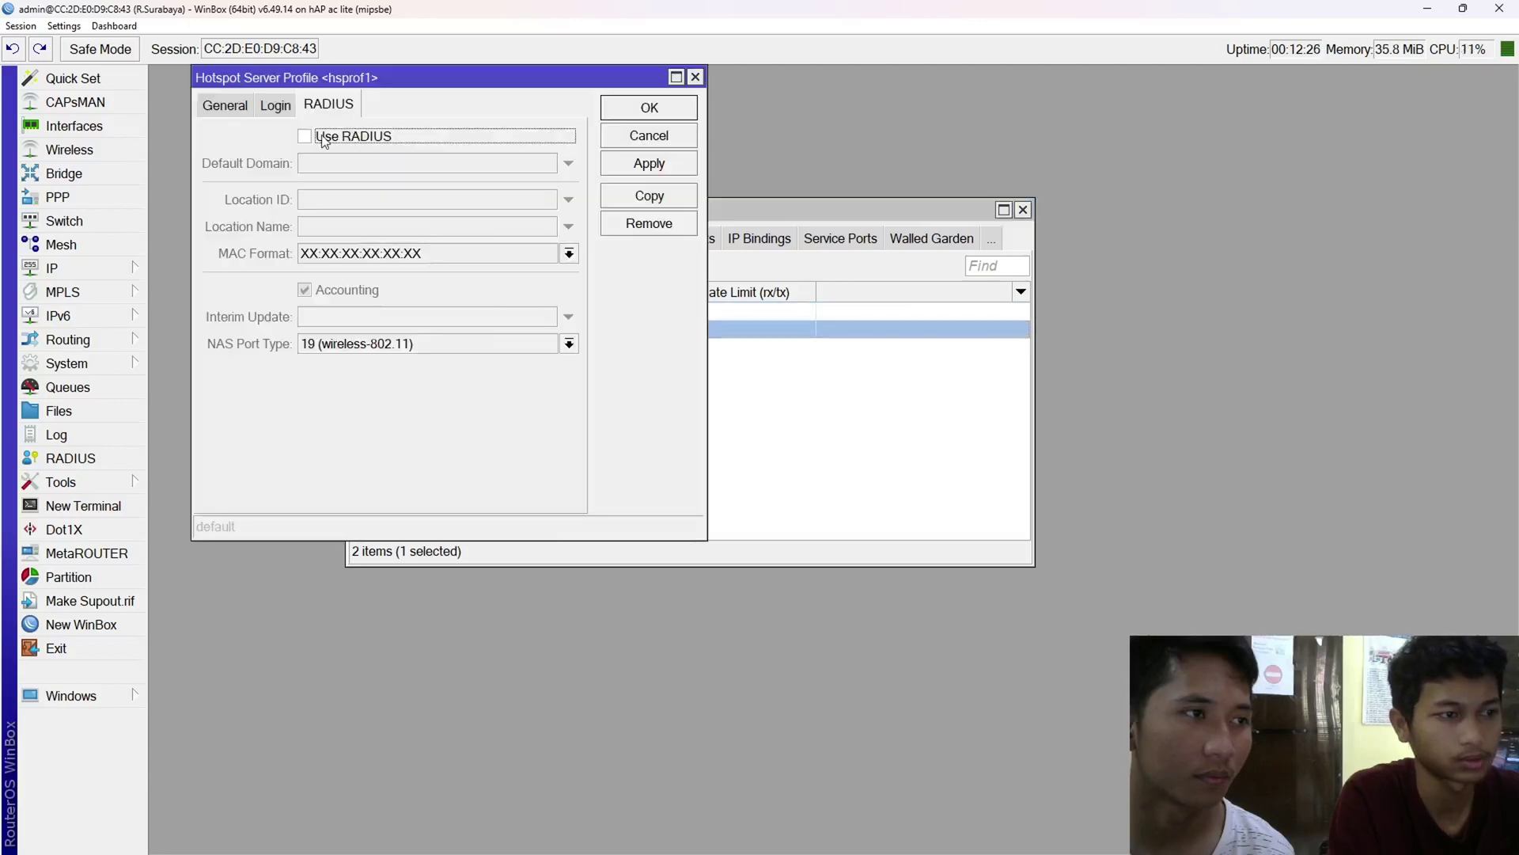
pyautogui.click(319, 134)
pyautogui.click(655, 166)
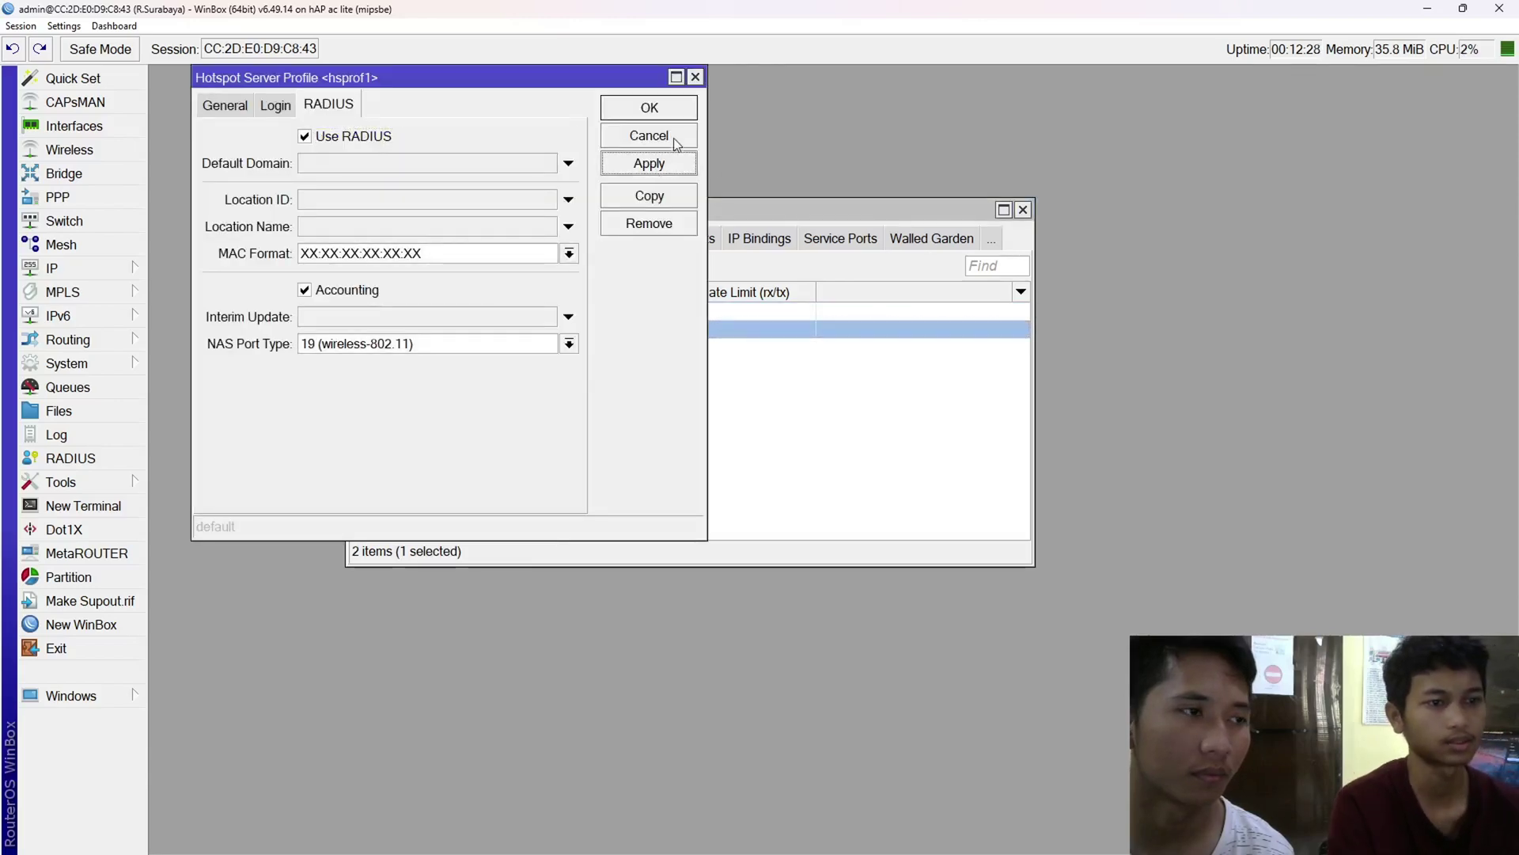
pyautogui.click(657, 107)
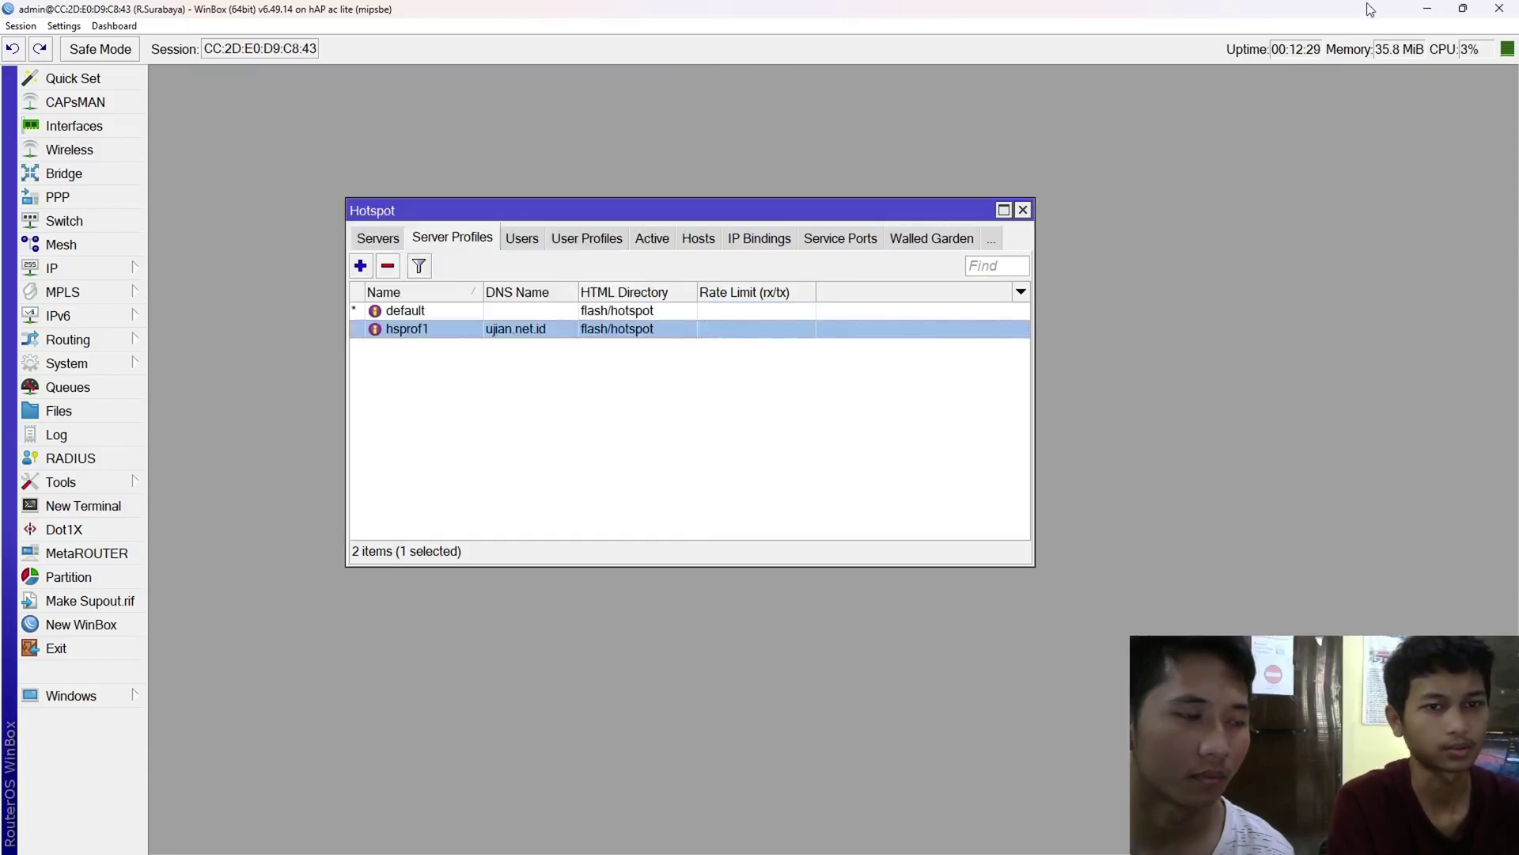
pyautogui.click(1429, 7)
# - Enter pe6's password on the ujian.net.id login form and connect, declining to save it
pyautogui.click(754, 472)
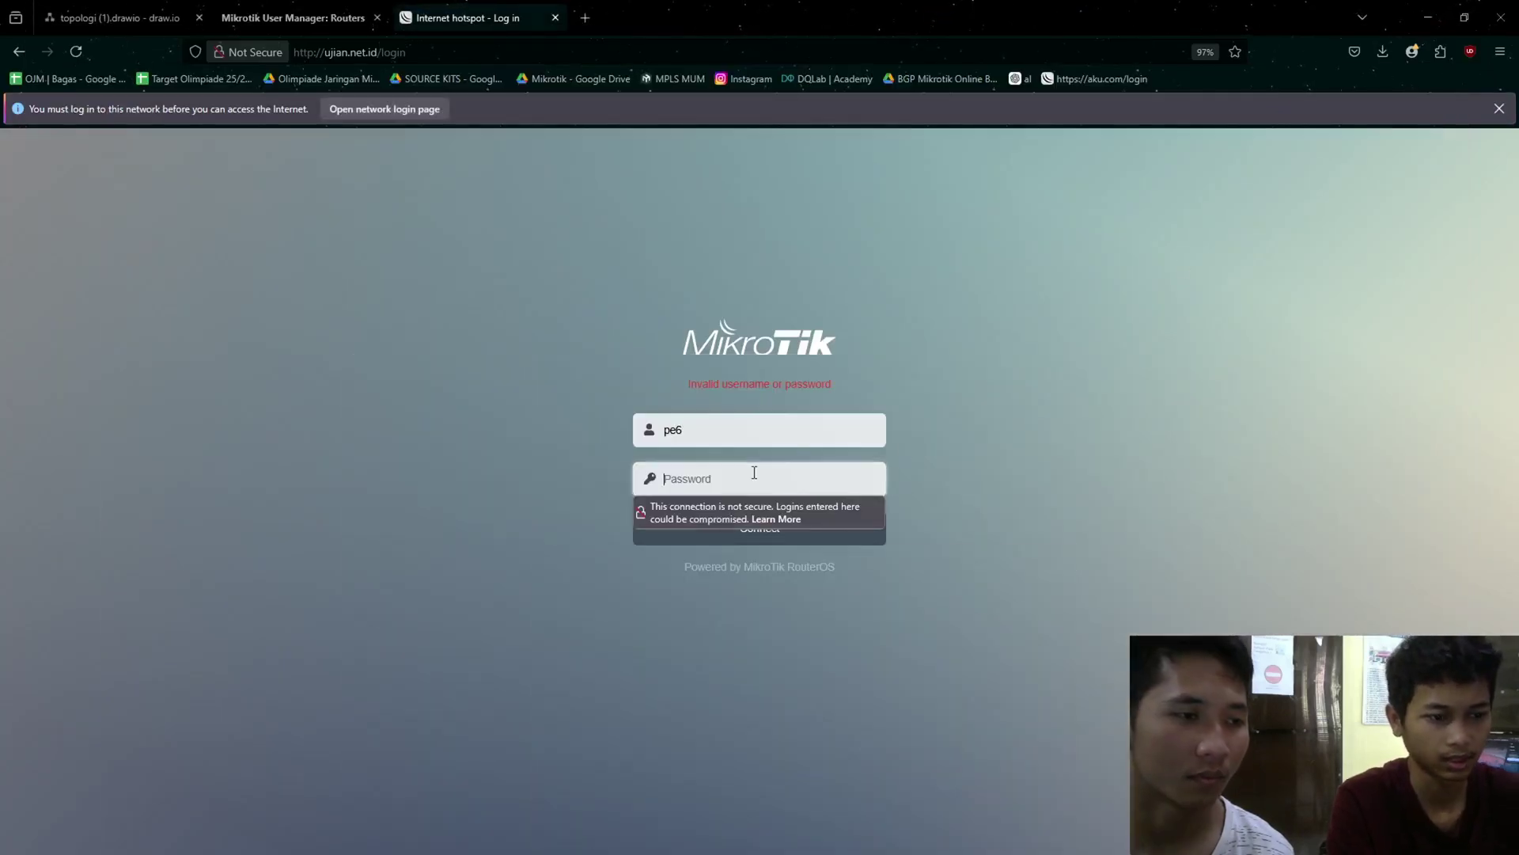
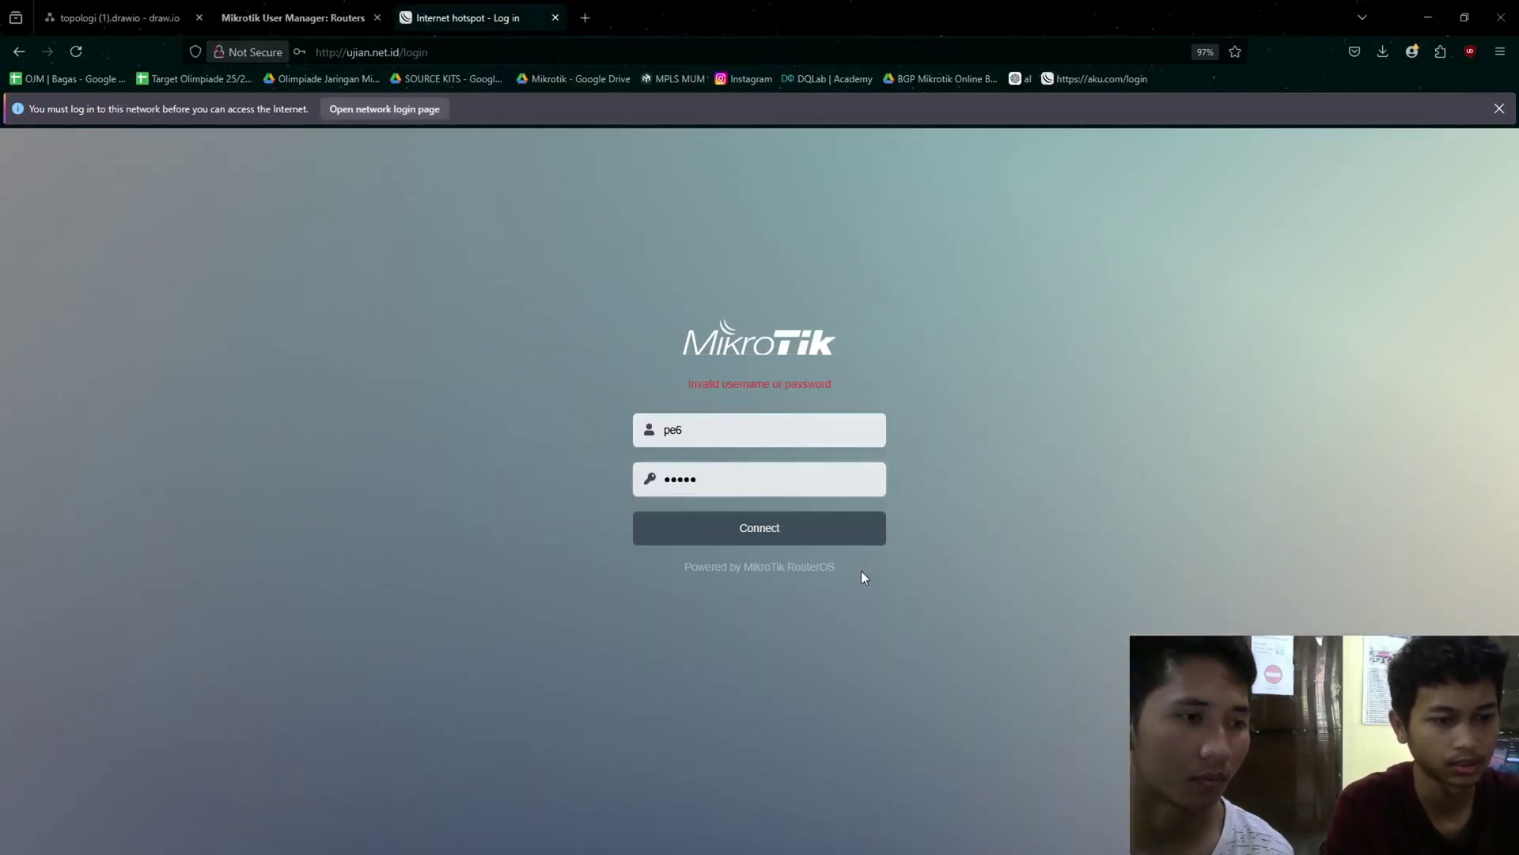
pyautogui.click(757, 537)
pyautogui.click(513, 214)
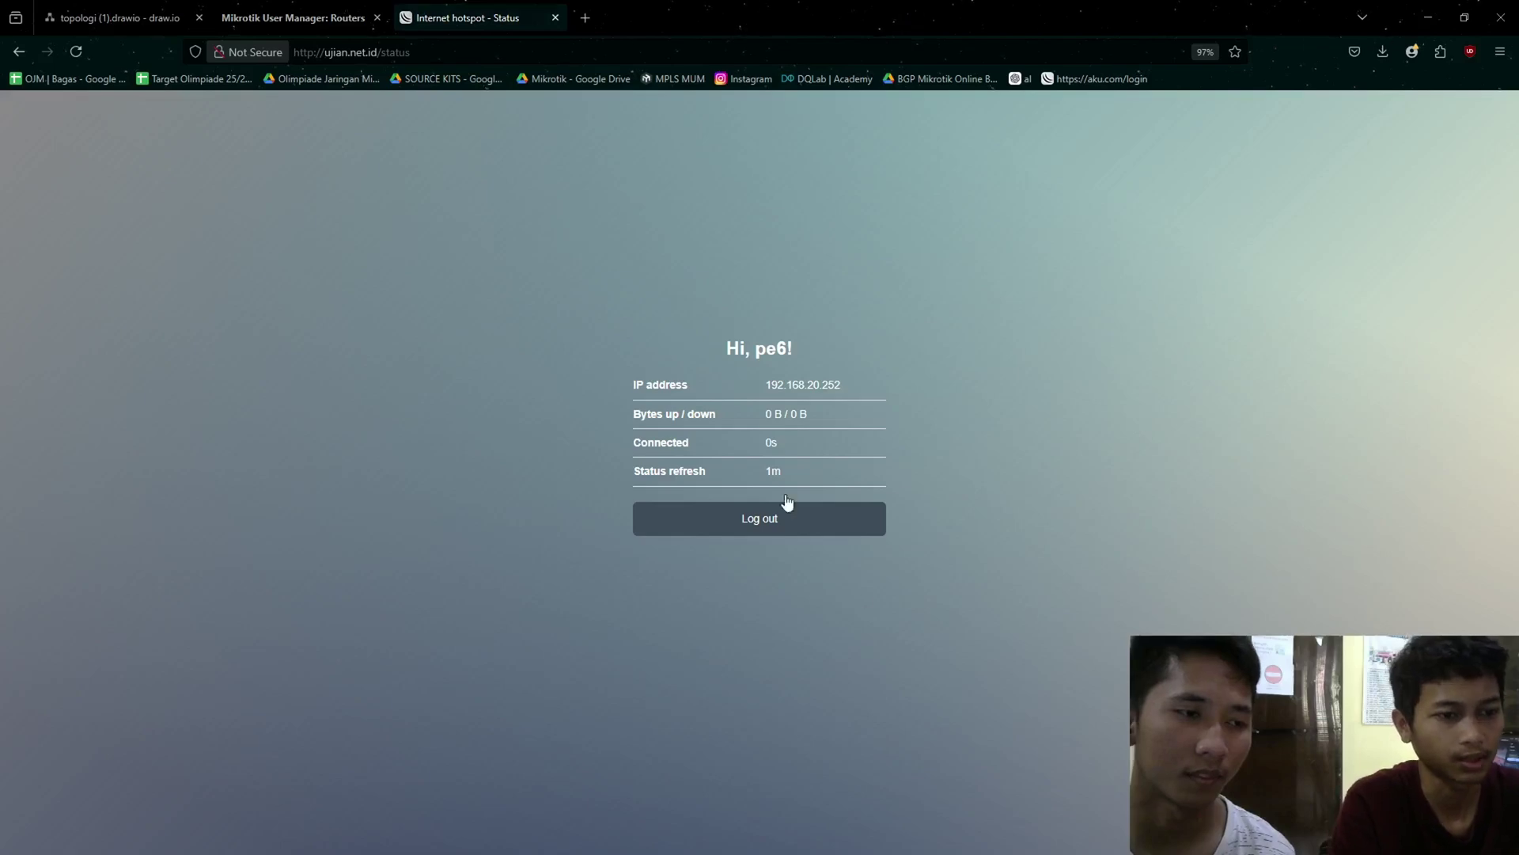
pyautogui.hotkey('alt', 'Tab')
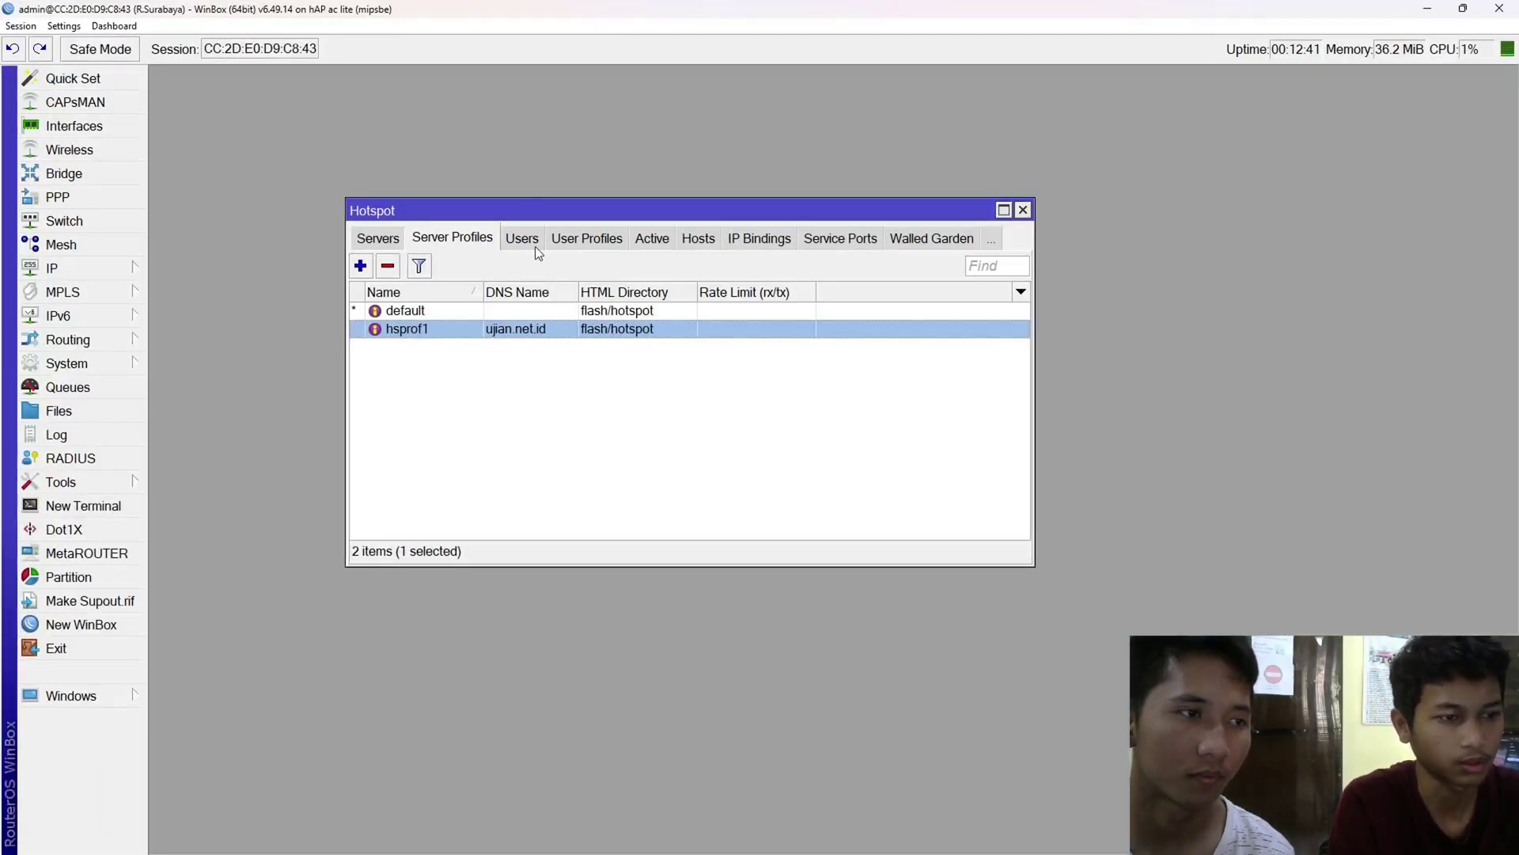
# - Open pe6's active hotspot session on hotspot1 and view its General details
pyautogui.click(535, 246)
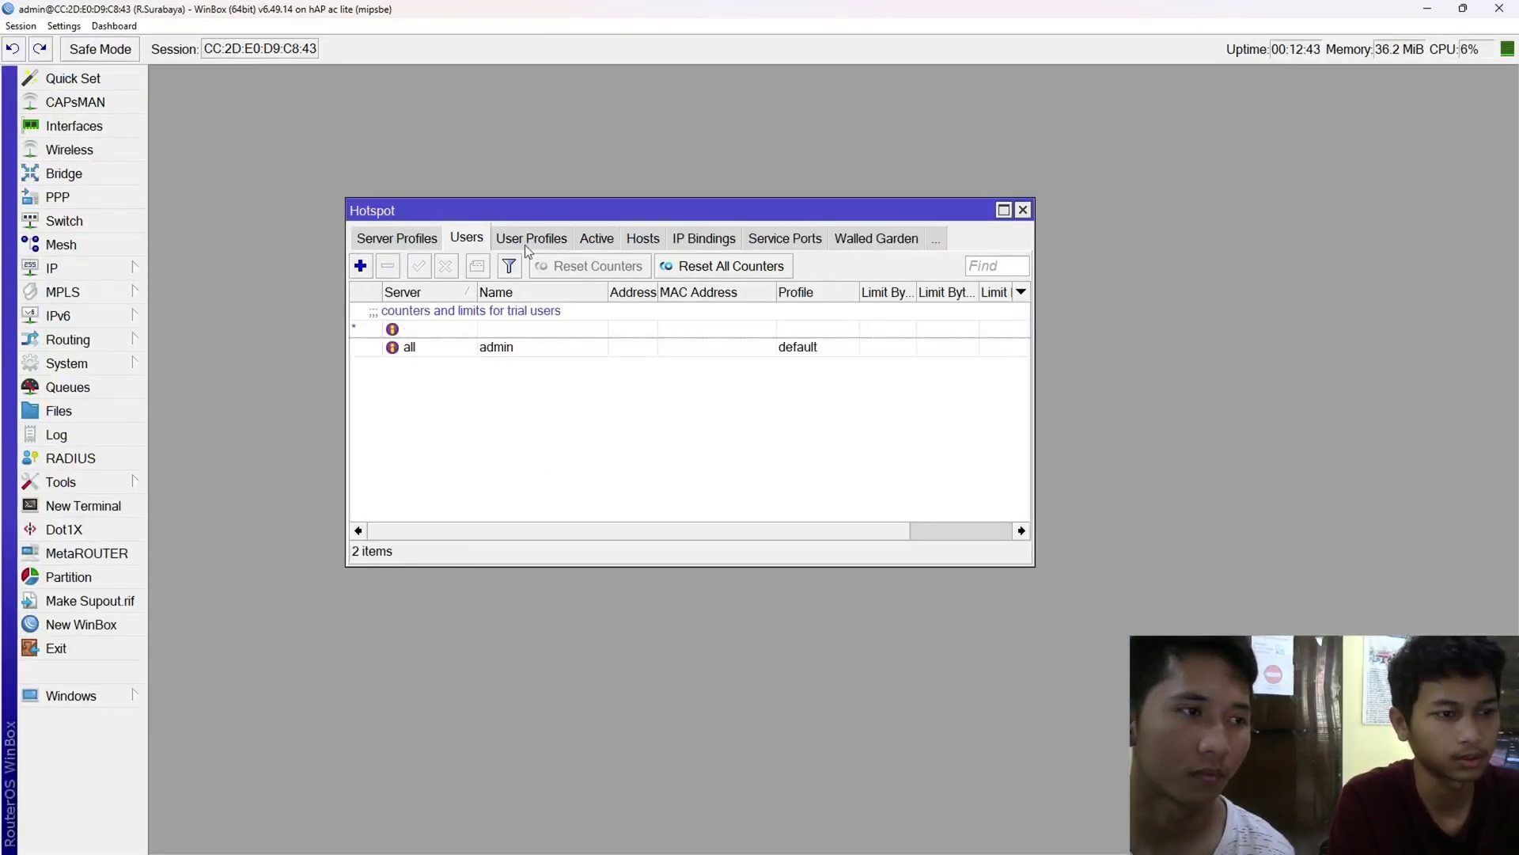
pyautogui.click(606, 241)
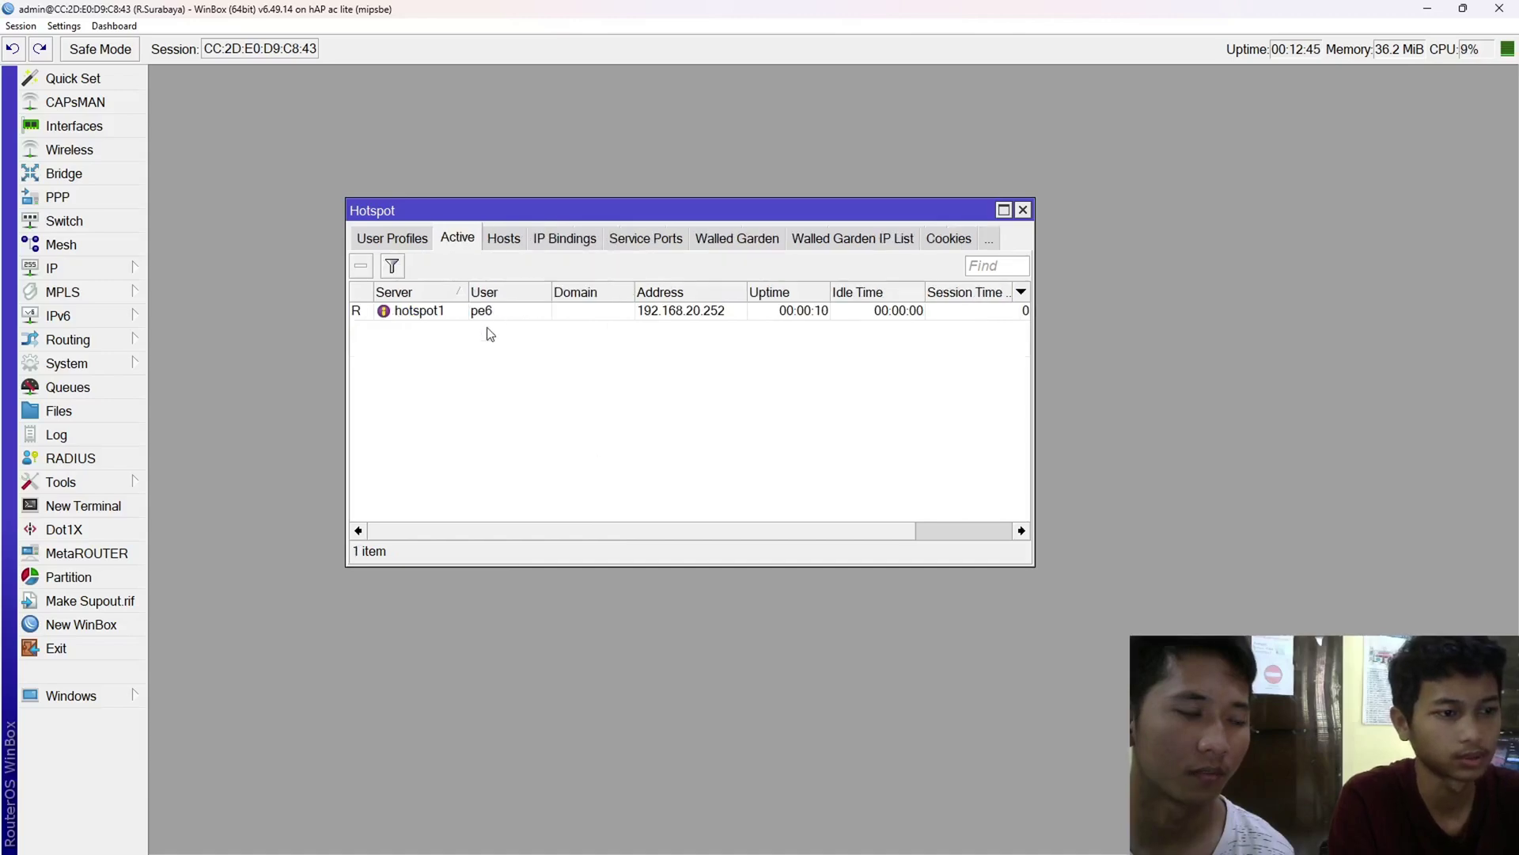
pyautogui.doubleClick(510, 308)
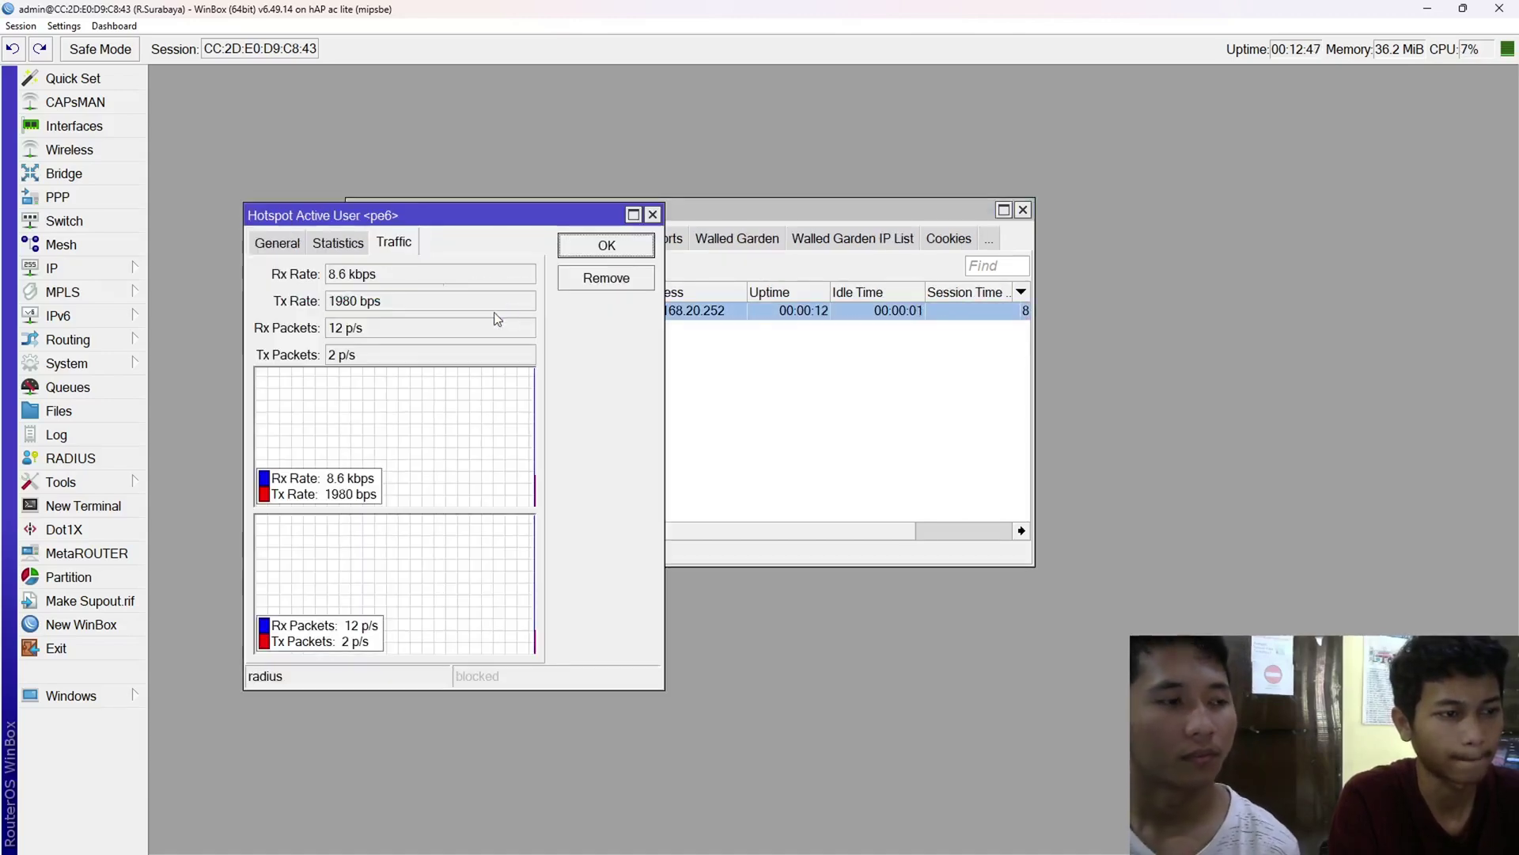
pyautogui.click(270, 244)
# - Highlight pe6's user name, then move the session dialog aside to reveal the active list
pyautogui.moveTo(474, 306); pyautogui.dragTo(325, 312)
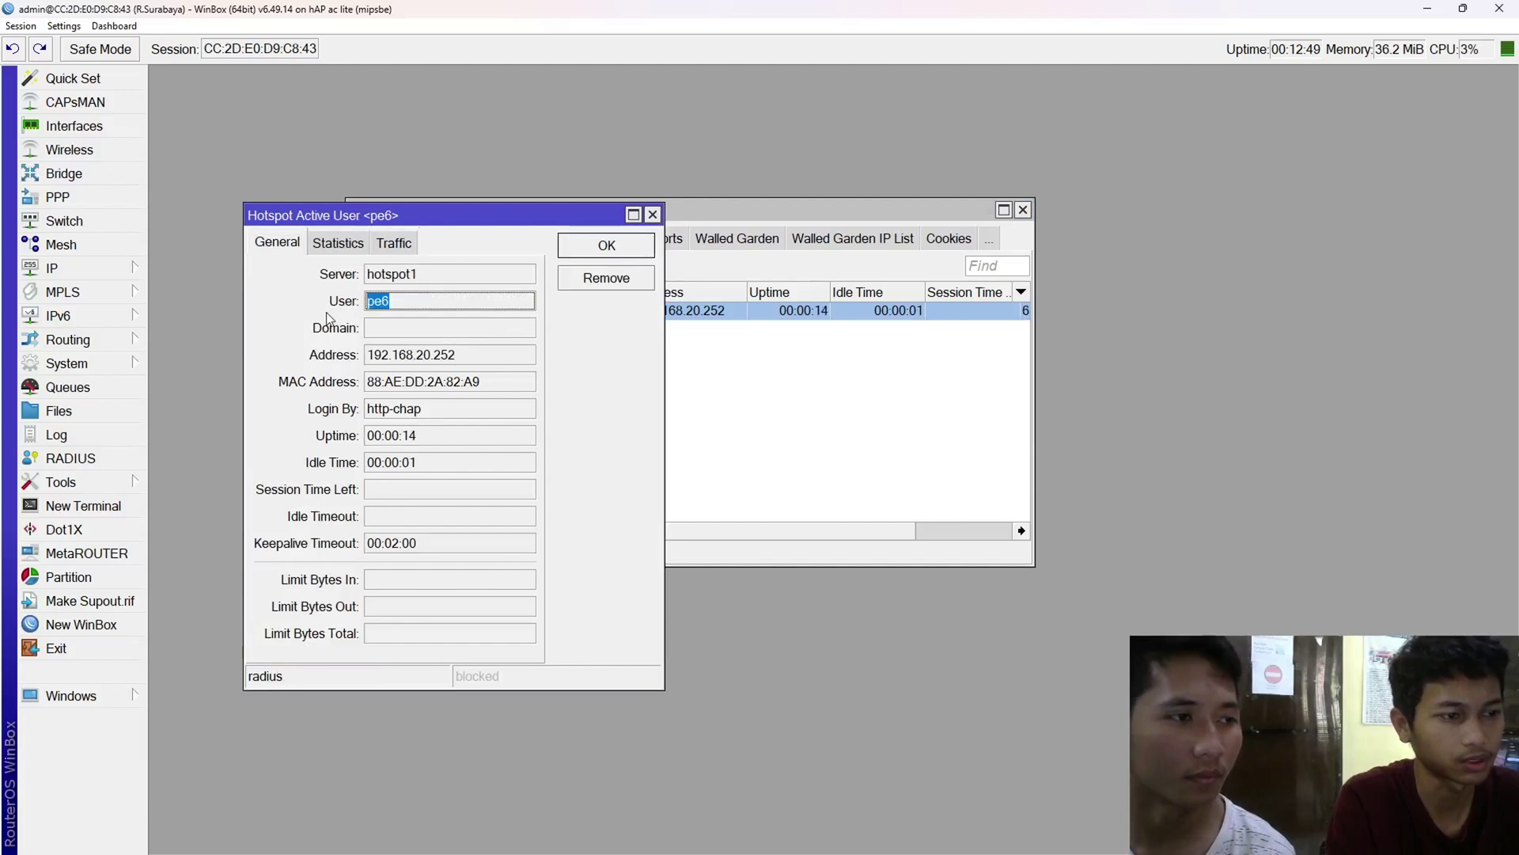
pyautogui.click(417, 296)
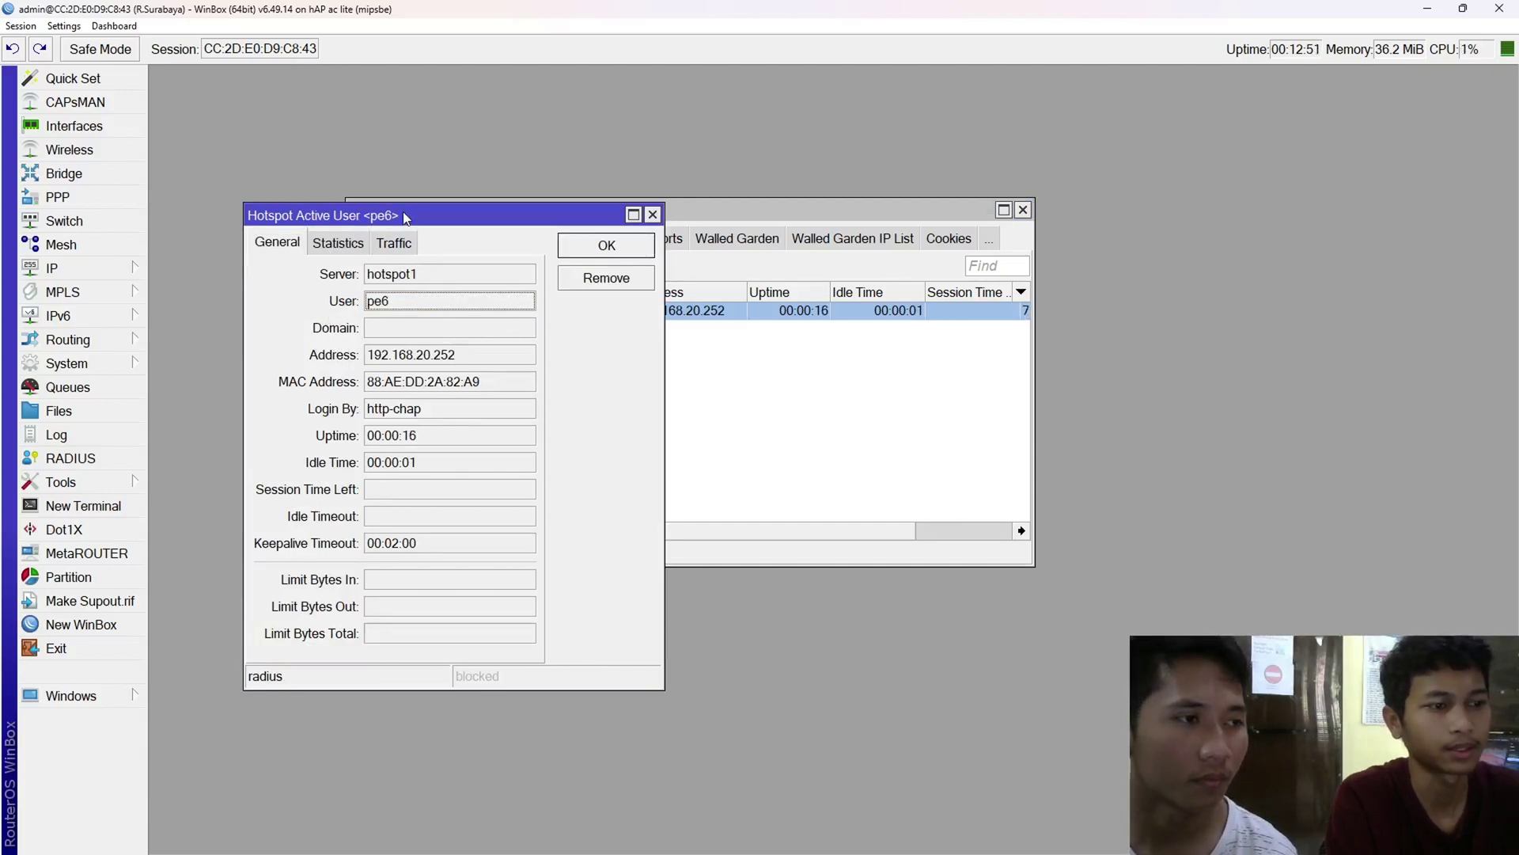
pyautogui.moveTo(406, 217); pyautogui.dragTo(1005, 167)
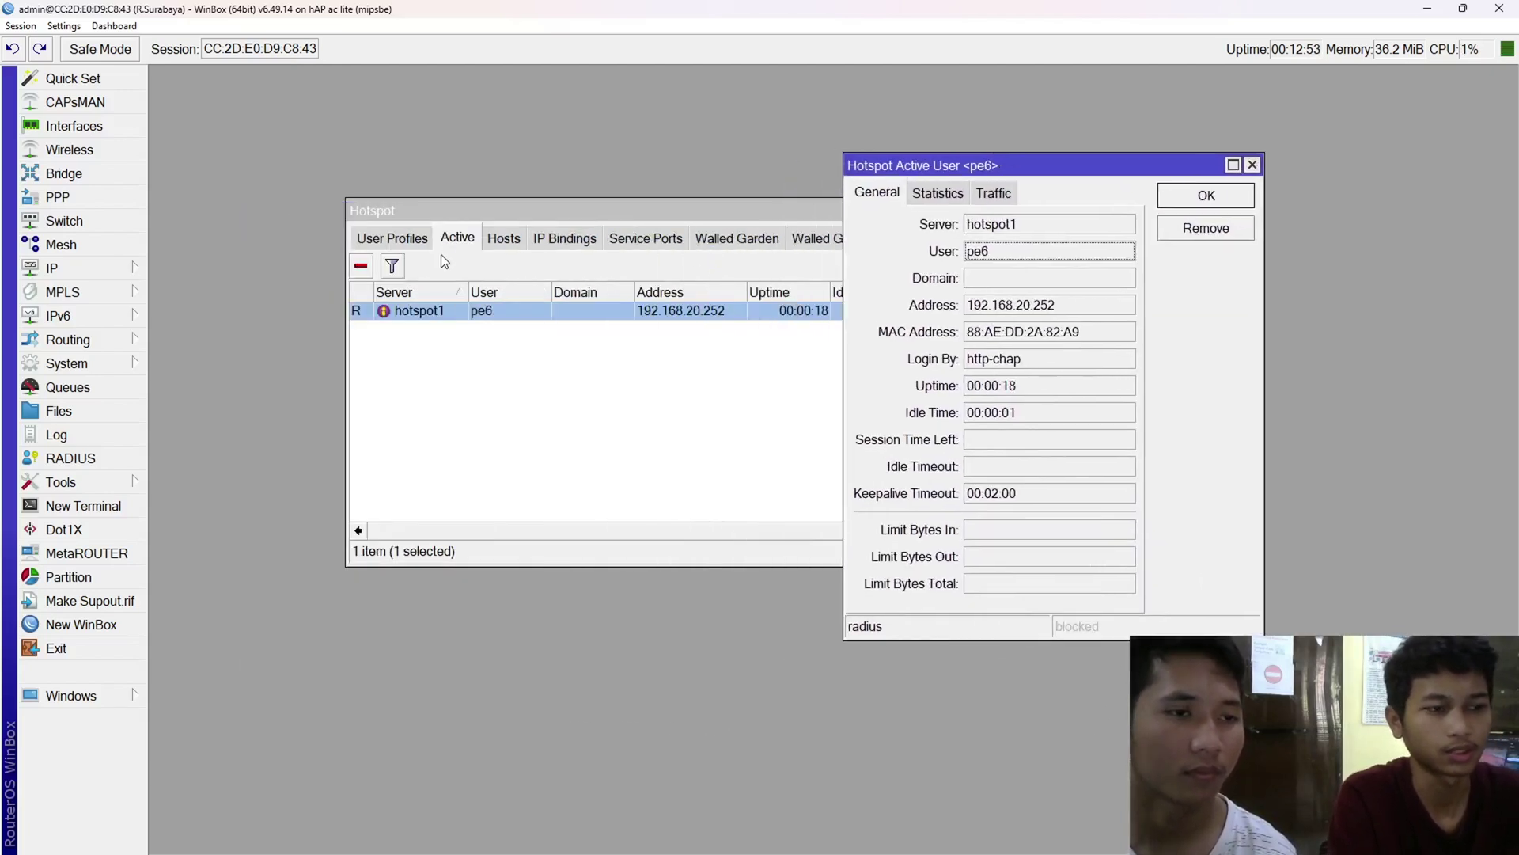
pyautogui.hotkey('alt', 'Tab')
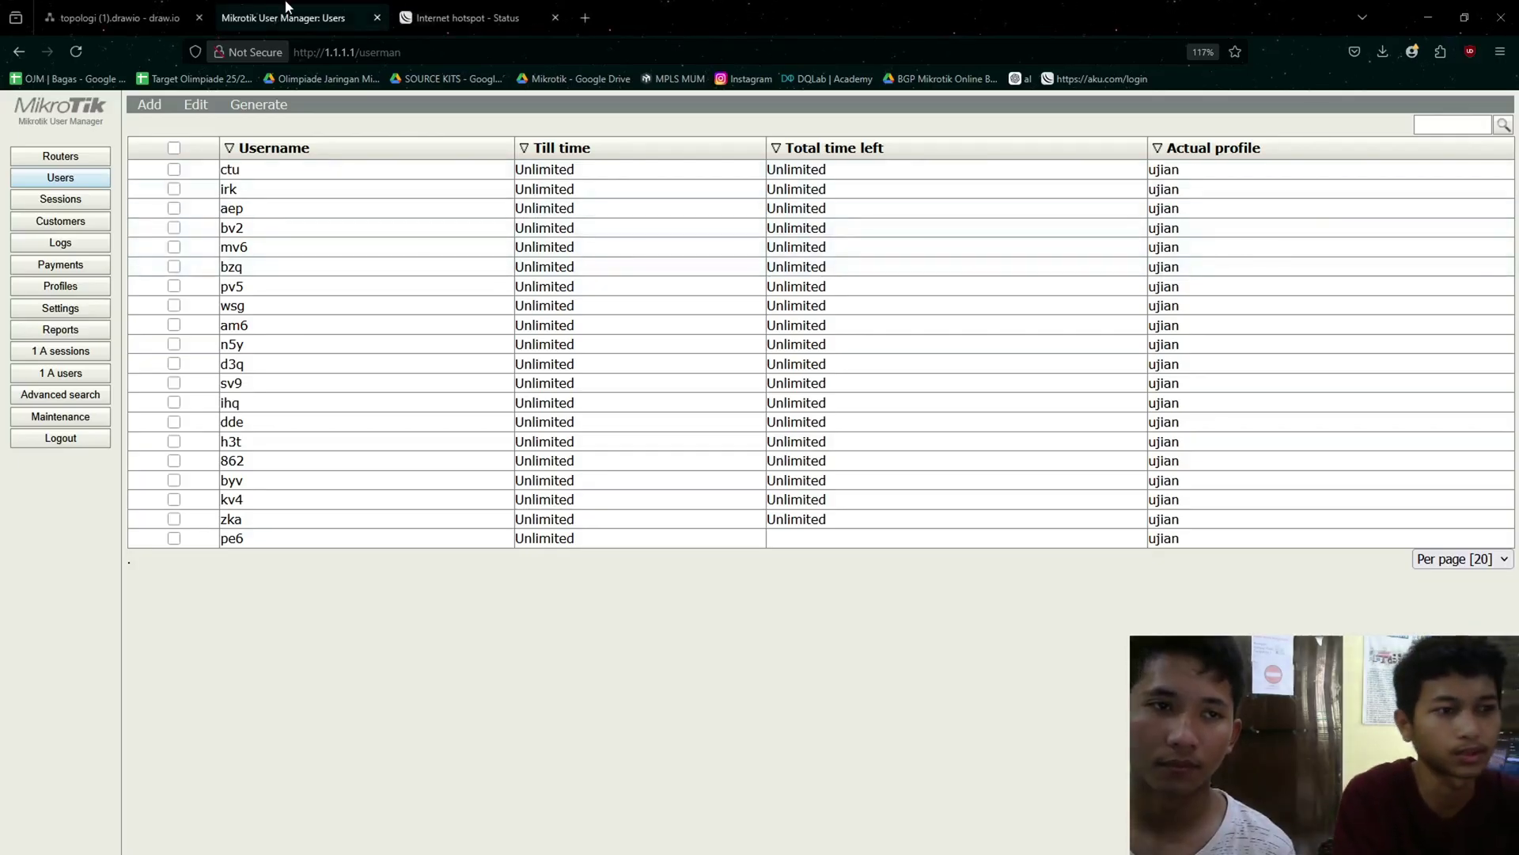
# - Confirm the 'Hi, pe6!' greeting and IP on the hotspot status page, then open User Manager's Add user menu
pyautogui.click(500, 10)
pyautogui.moveTo(715, 345); pyautogui.dragTo(804, 357)
pyautogui.click(805, 358)
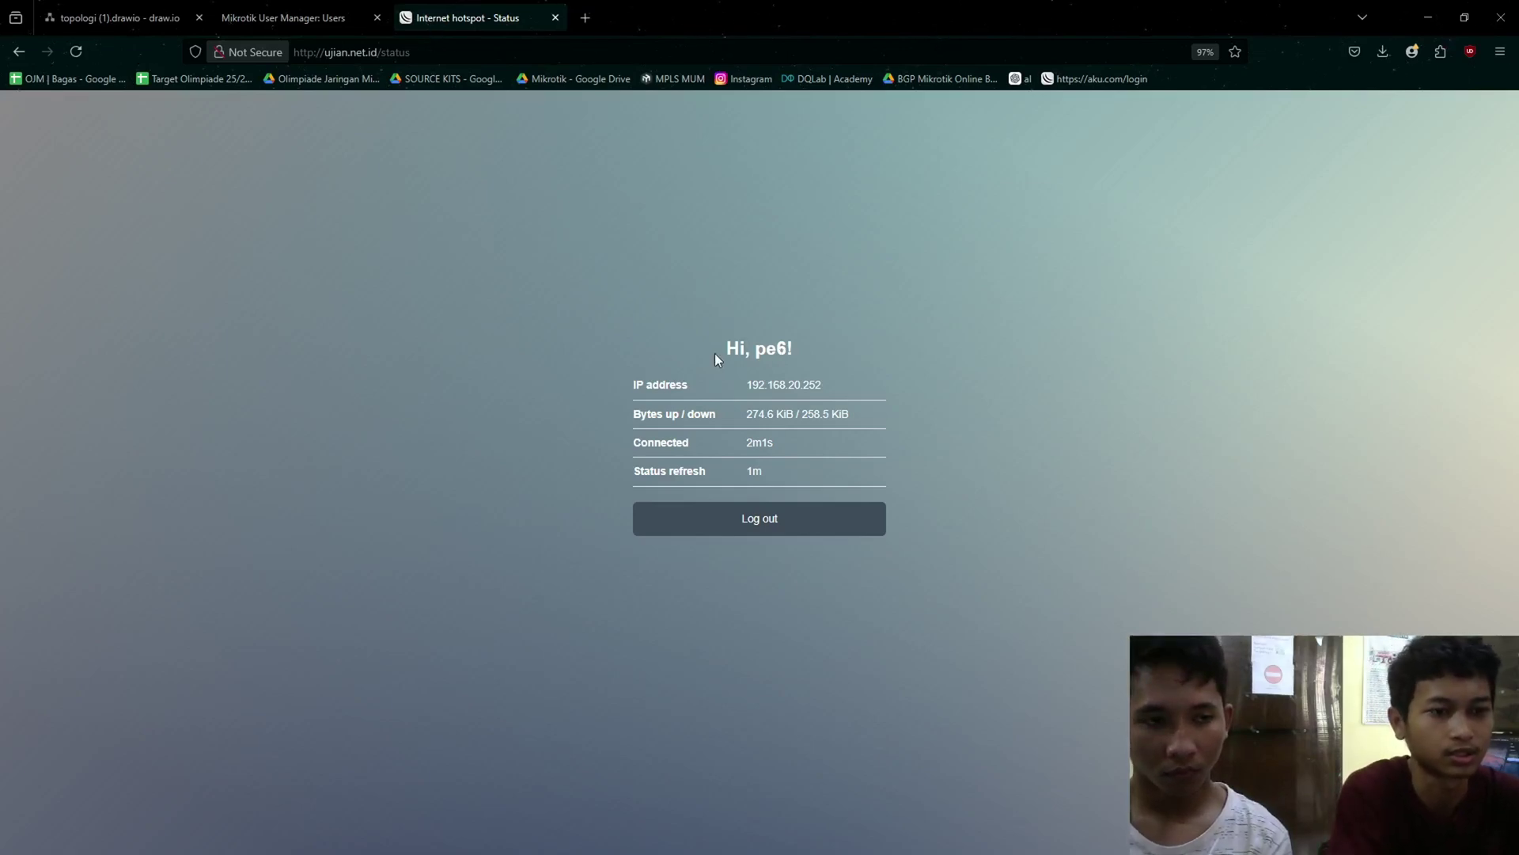
pyautogui.moveTo(714, 353); pyautogui.dragTo(851, 376)
pyautogui.click(851, 377)
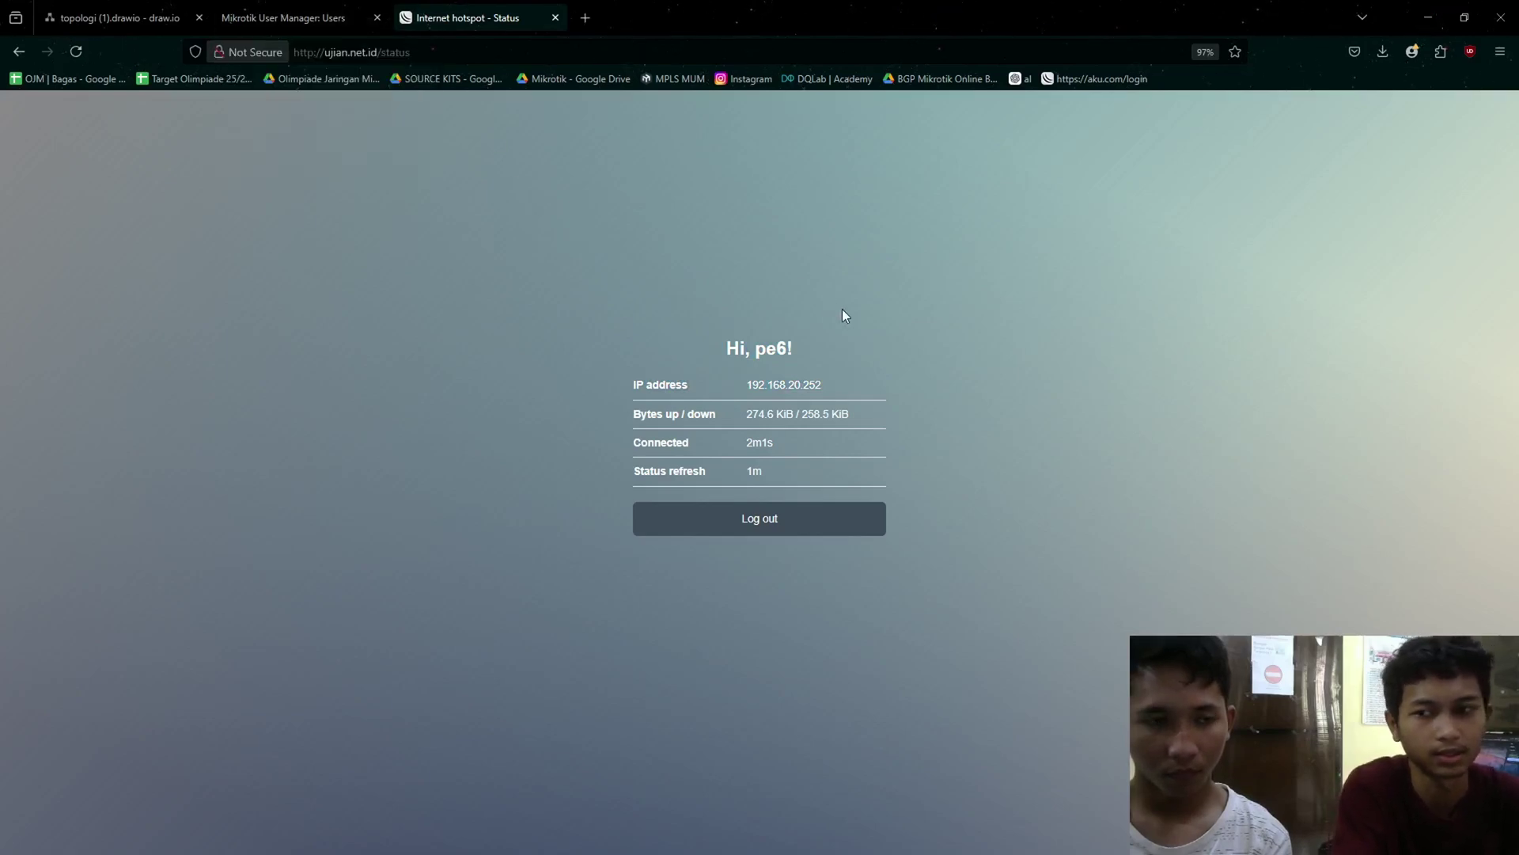
pyautogui.click(324, 16)
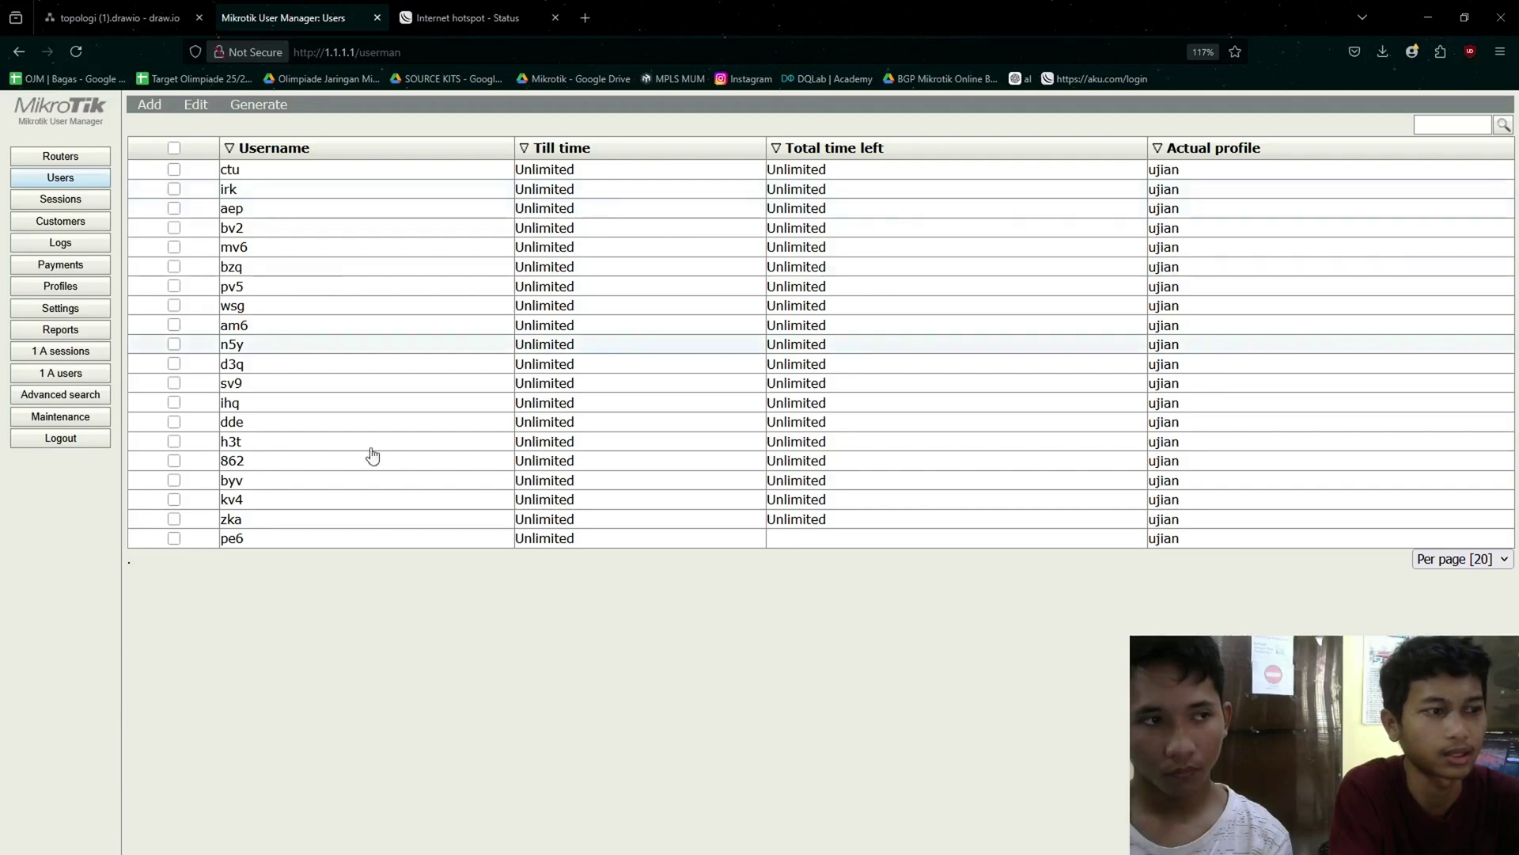
pyautogui.click(150, 108)
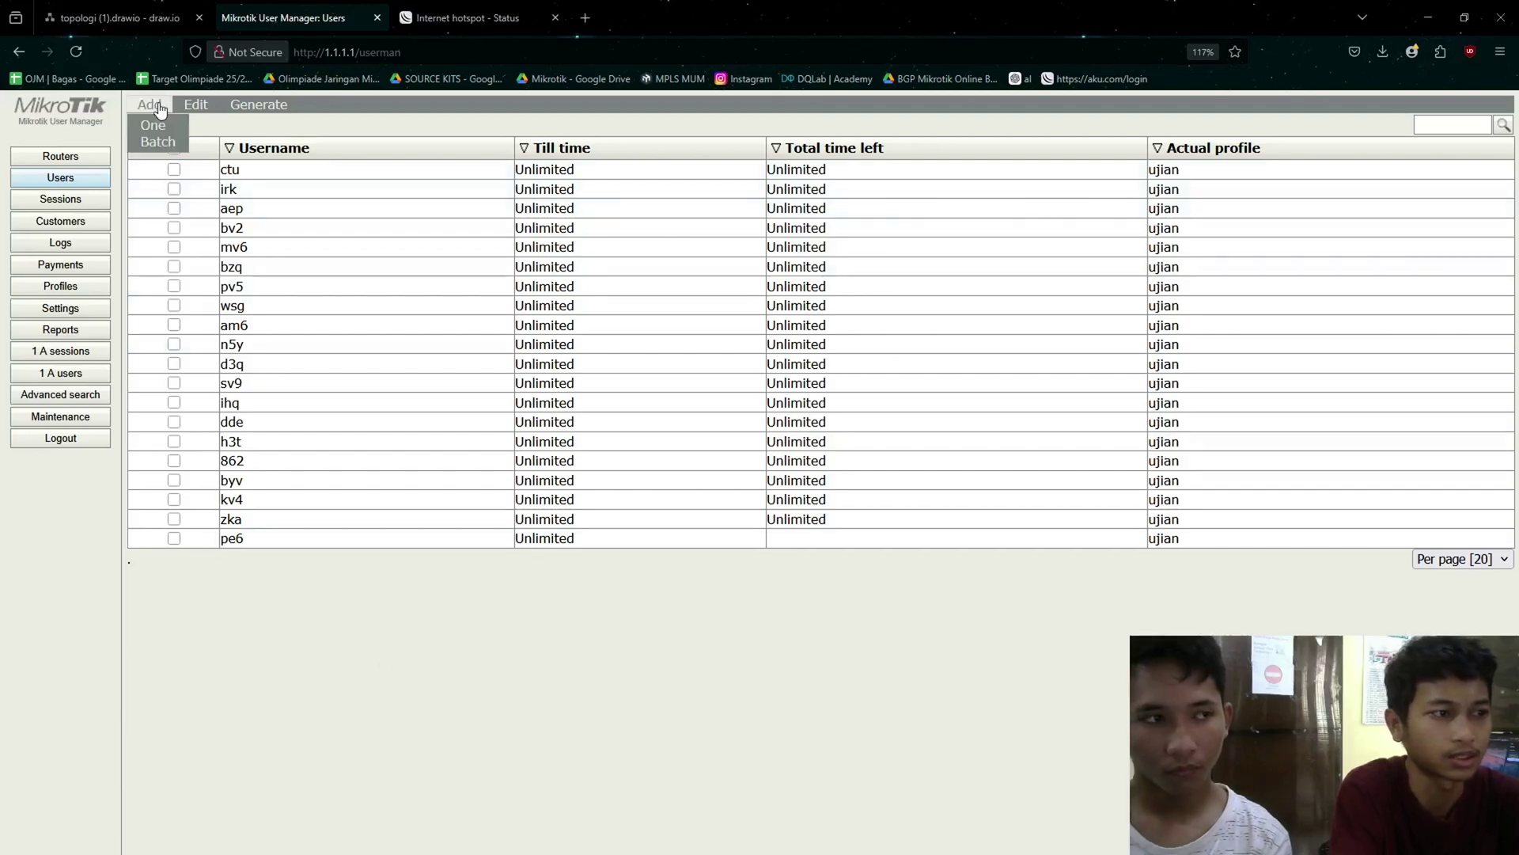